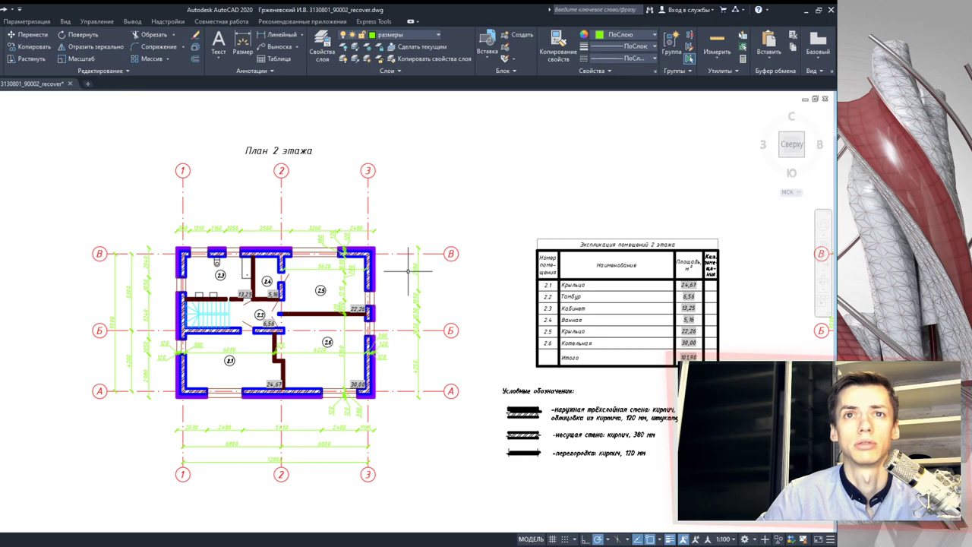
- Pan and zoom across the sheet of plans to bring the 1st-floor plan into view
middle_click_drag(399, 287, 392, 309)
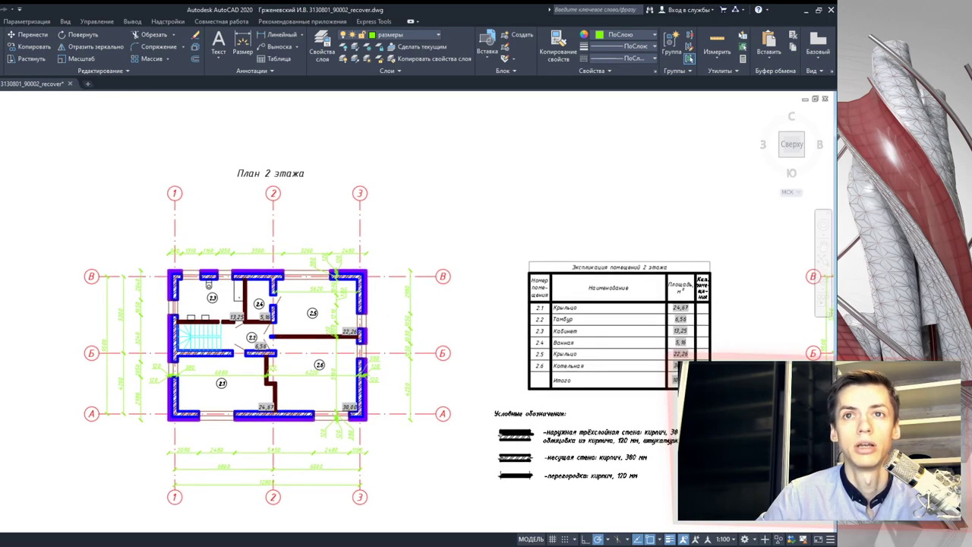
scroll(402, 292, "down", 2)
scroll(402, 291, "down", 2)
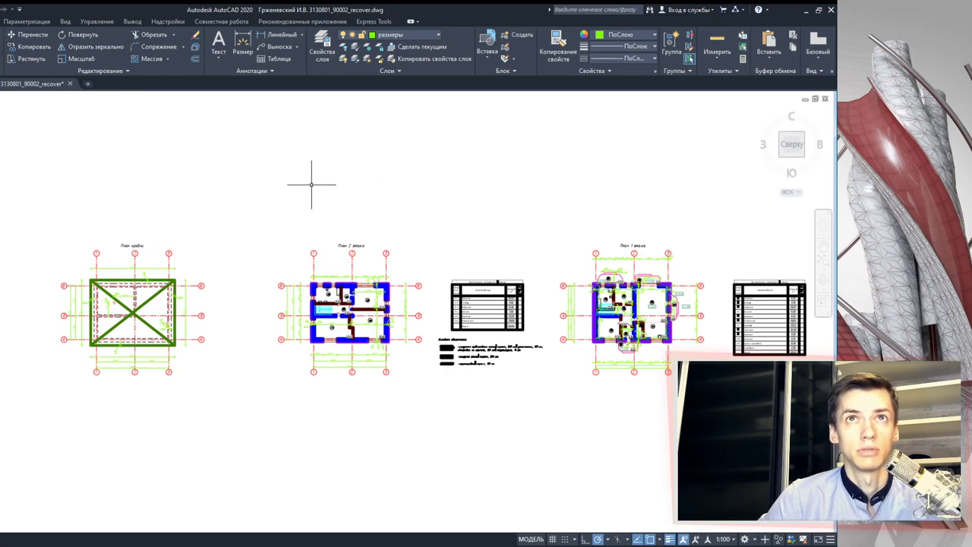
middle_click_drag(386, 220, 359, 228)
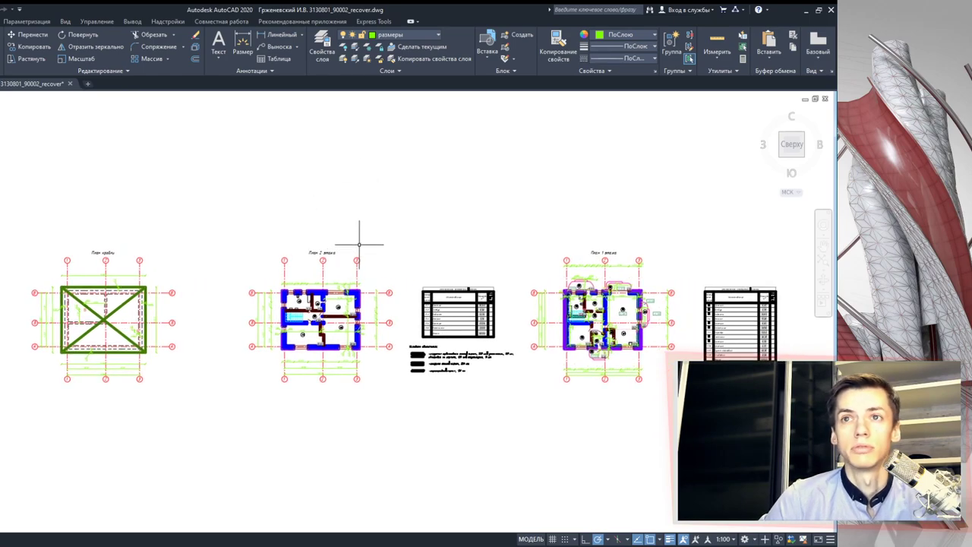
scroll(352, 304, "up", 1)
scroll(375, 319, "up", 1)
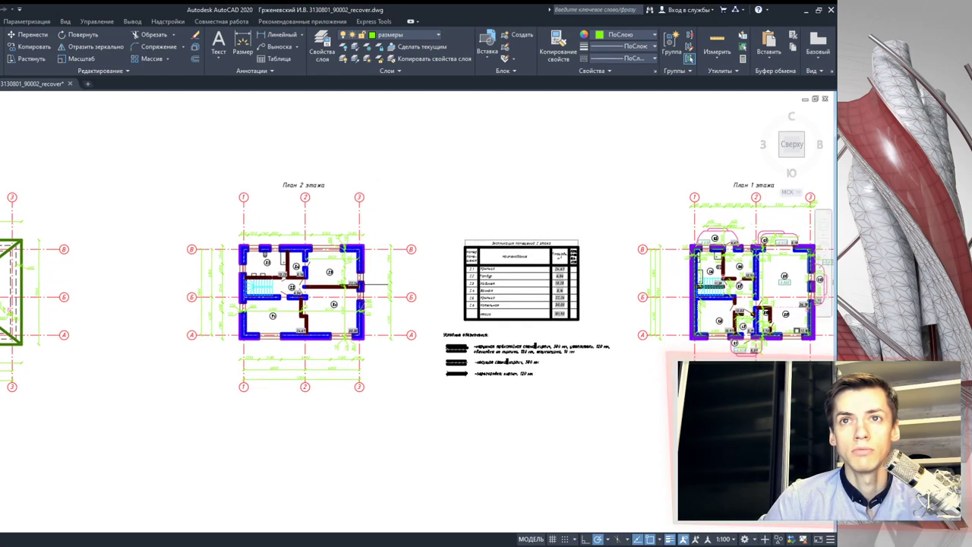
middle_click_drag(398, 363, 341, 363)
scroll(469, 326, "down", 2)
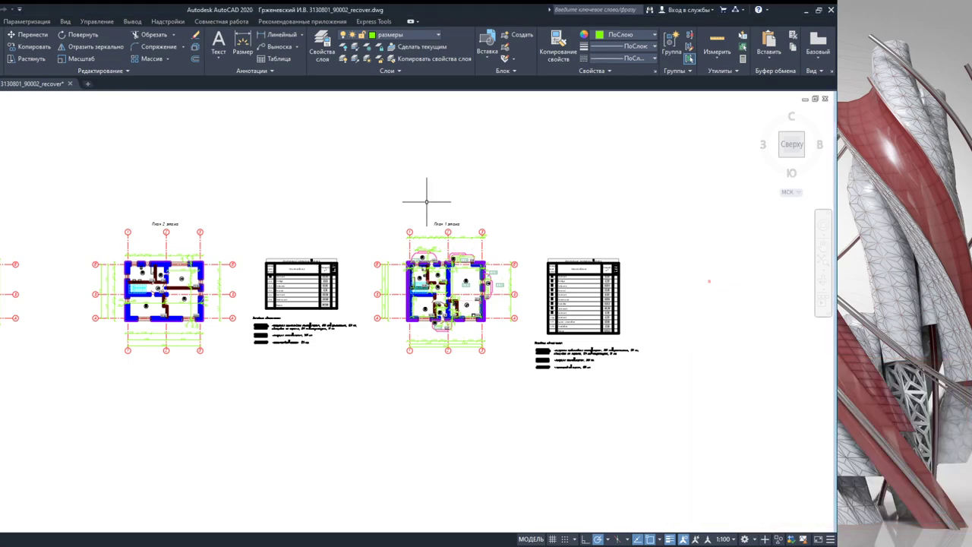
middle_click_drag(477, 338, 453, 346)
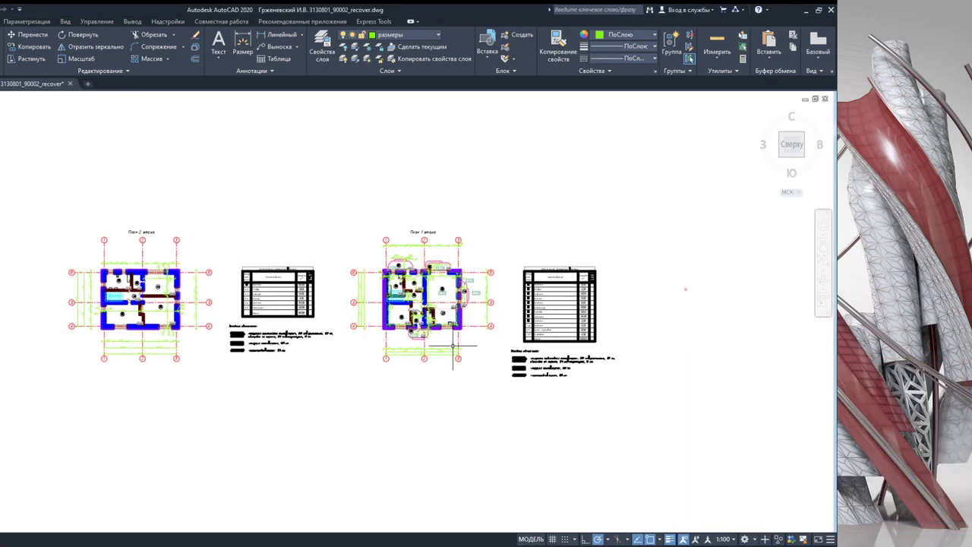
- Copy the whole 1st-floor plan to an empty spot right of the original plans
left_click(499, 365)
left_click(349, 201)
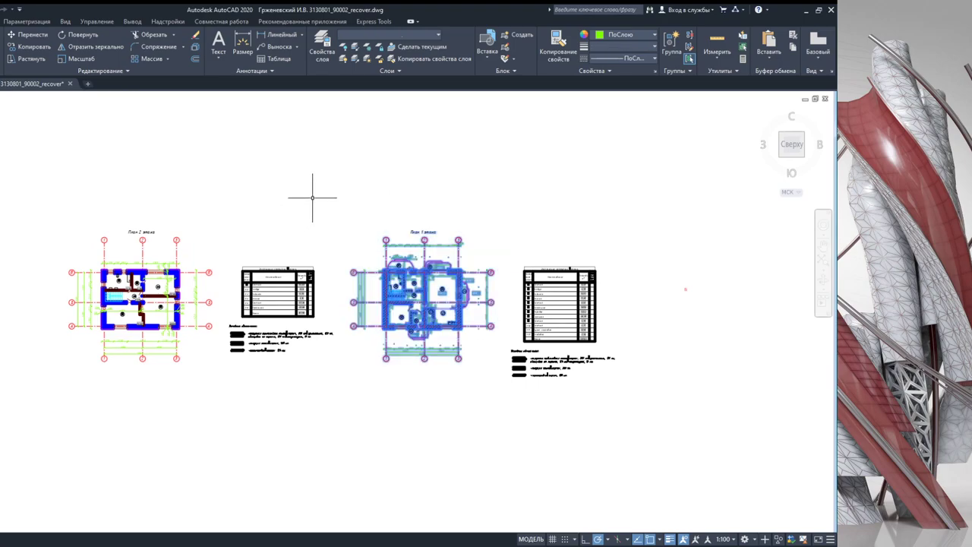
left_click(39, 47)
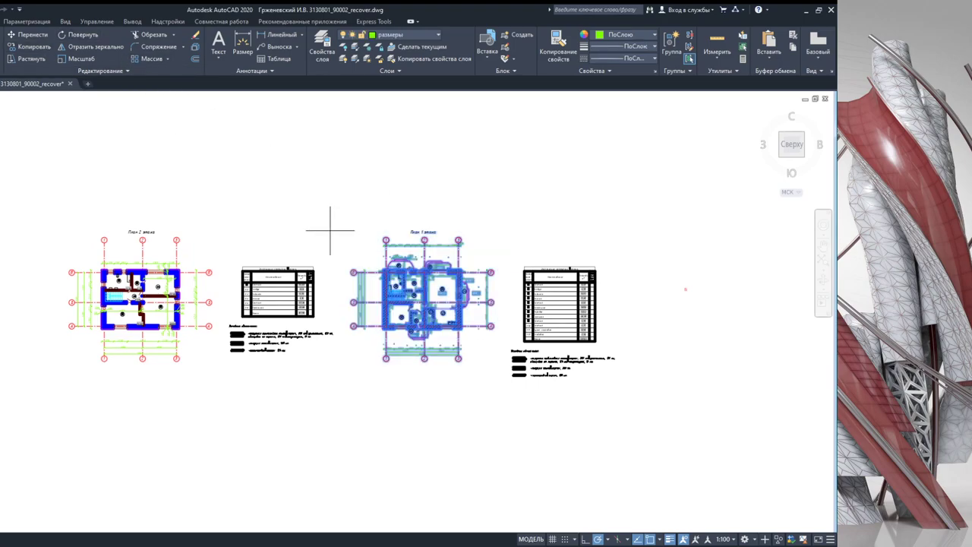
left_click(380, 272)
scroll(380, 272, "down", 2)
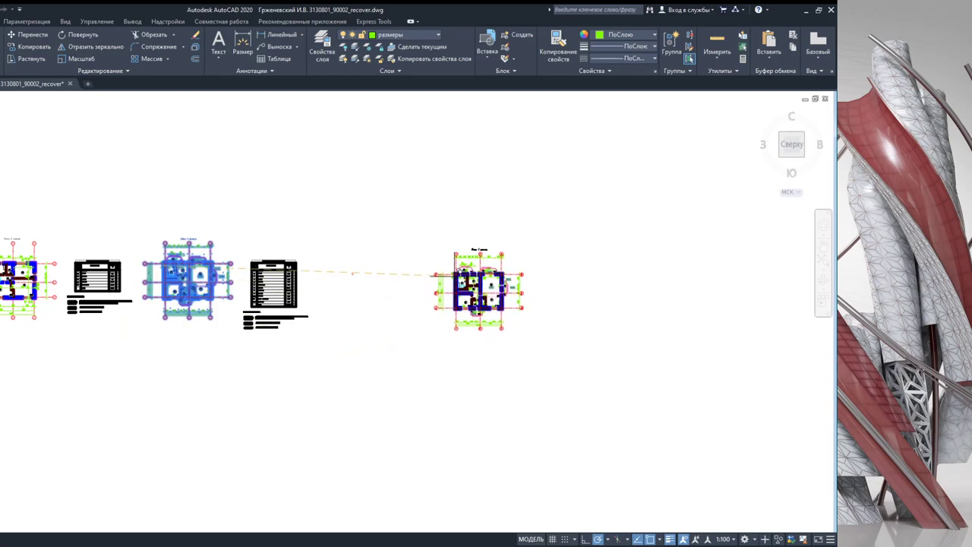
left_click(461, 264)
key("Escape")
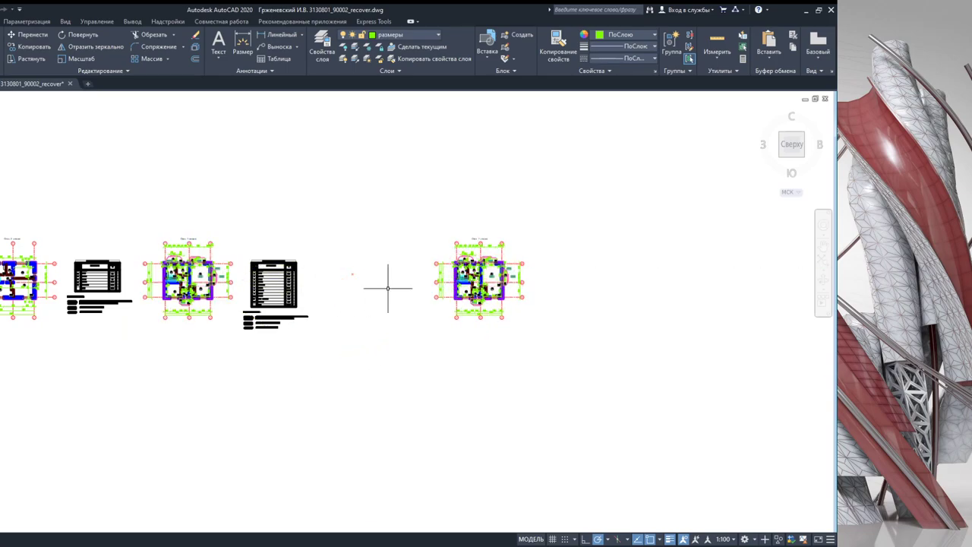
scroll(486, 277, "up", 3)
scroll(148, 277, "down", 2)
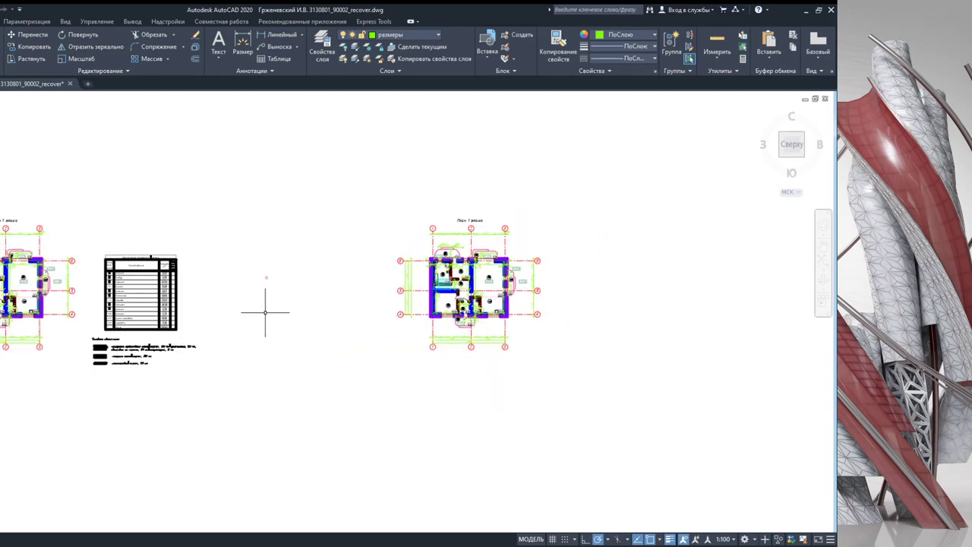
mouse_move(268, 308)
middle_mouse_down()
mouse_move(521, 267)
mouse_move(370, 323)
middle_mouse_up()
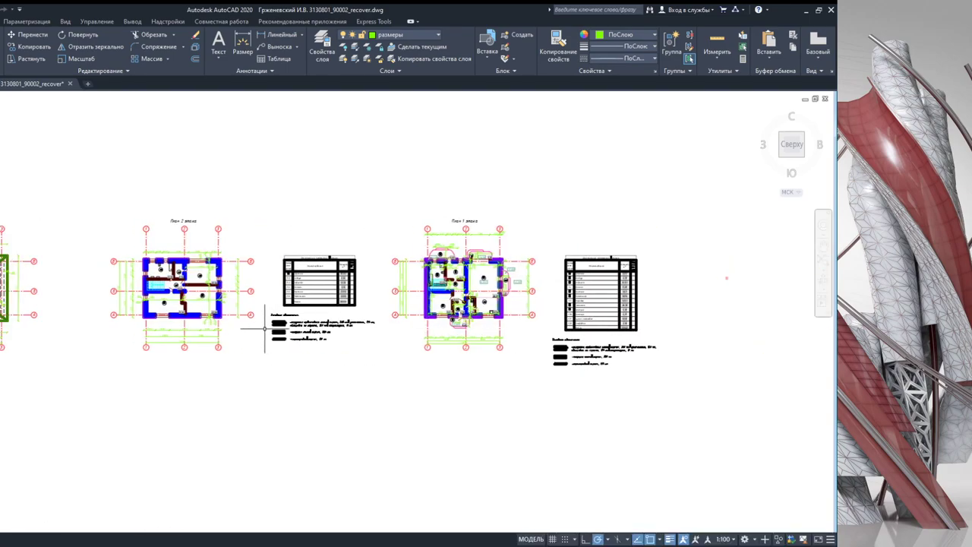
middle_click_drag(265, 328, 330, 348)
- Crossing-select the entire 2nd-floor plan for copying
left_click(319, 372)
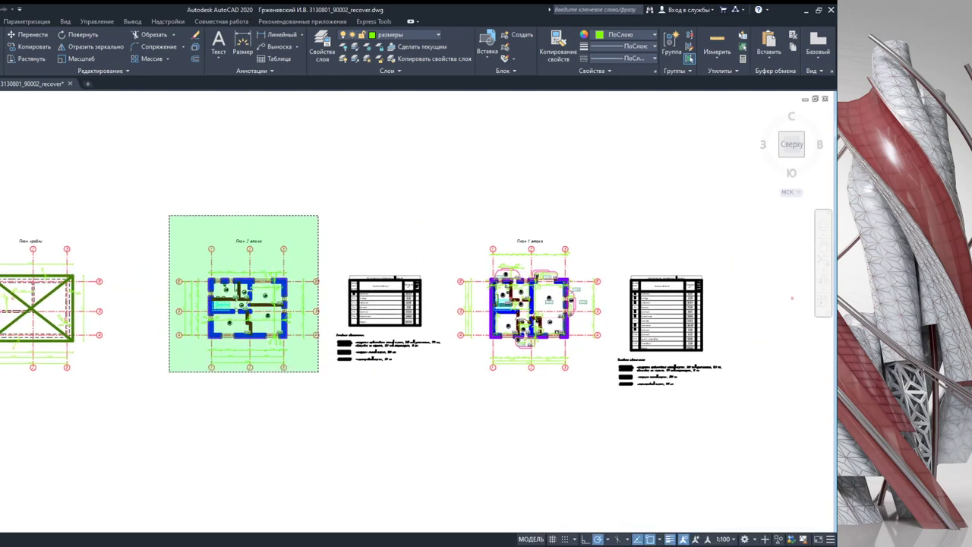
left_click(169, 215)
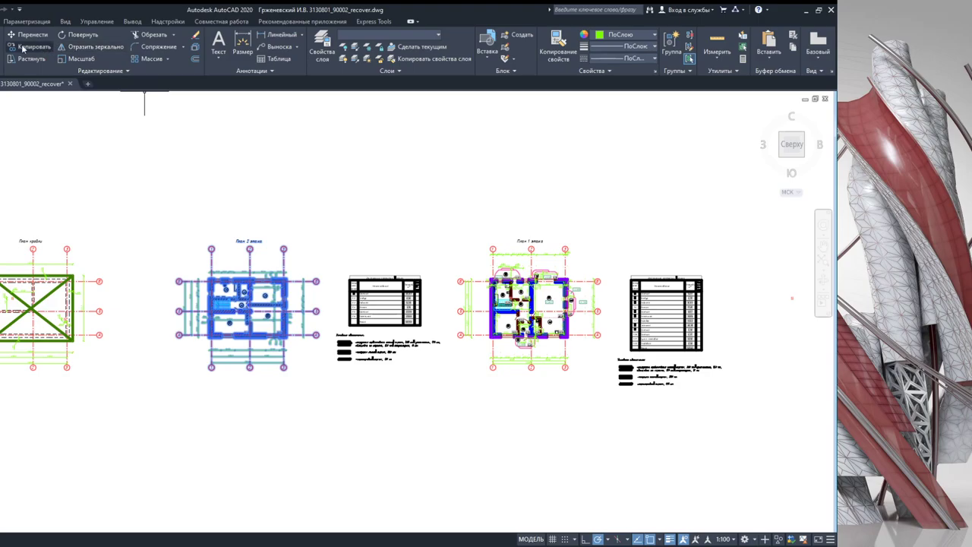
scroll(211, 255, "up", 4)
key("Escape")
scroll(212, 240, "down", 6)
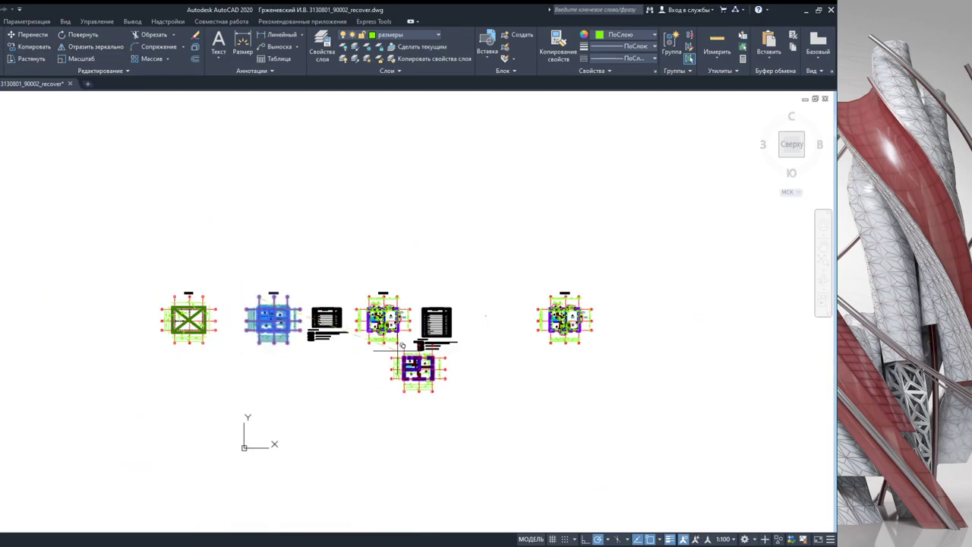
scroll(357, 241, "up", 7)
scroll(360, 239, "up", 4)
scroll(357, 242, "down", 4)
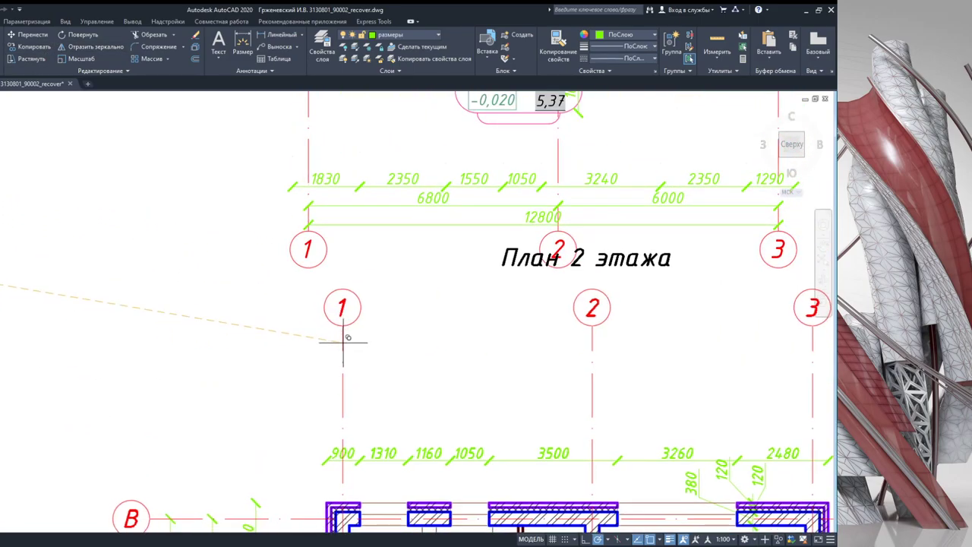
scroll(338, 338, "down", 4)
scroll(228, 338, "down", 3)
- Pan and zoom to the copied 1st-floor plan's axis 1 as the placement target
middle_click_drag(130, 347, 356, 369)
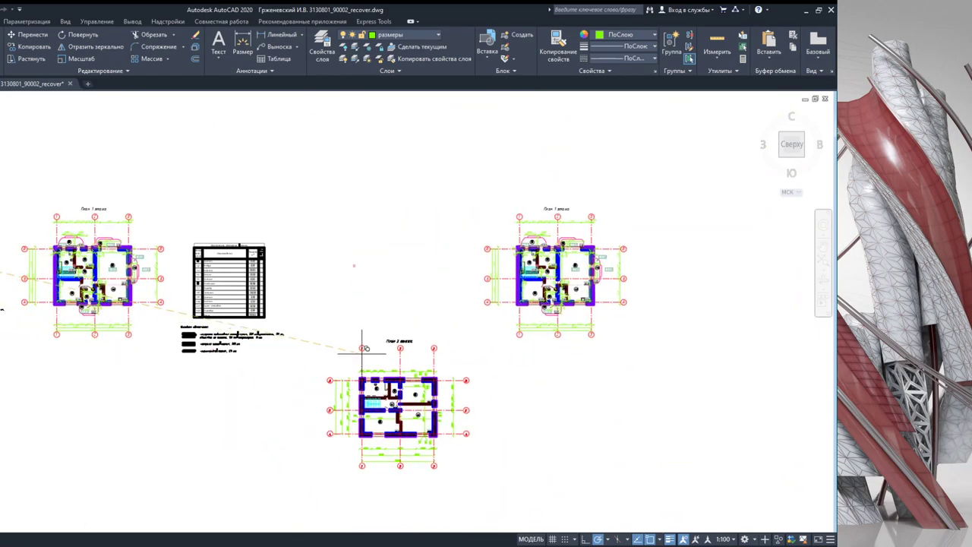
scroll(410, 334, "down", 2)
scroll(472, 350, "up", 4)
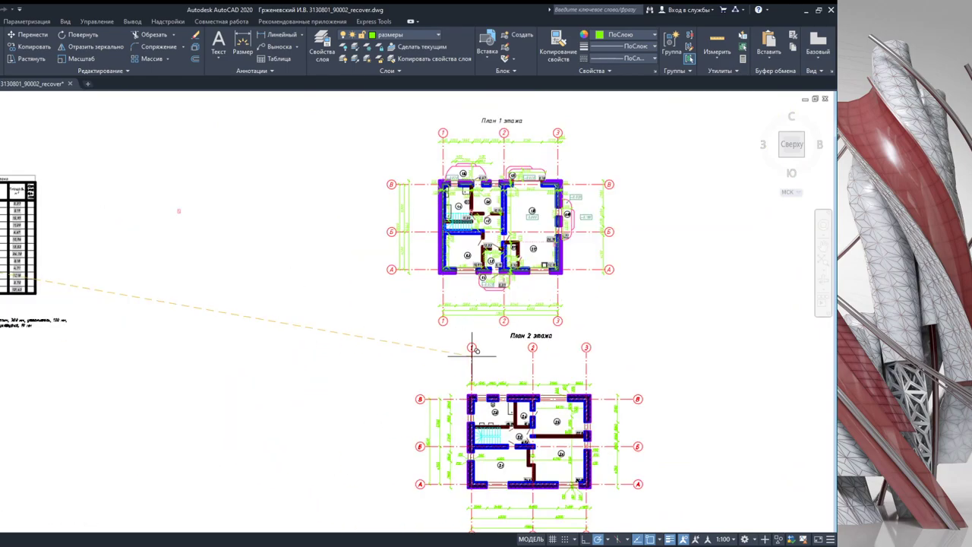
scroll(472, 350, "up", 2)
mouse_move(455, 366)
middle_mouse_down()
mouse_move(451, 381)
mouse_move(451, 349)
middle_mouse_up()
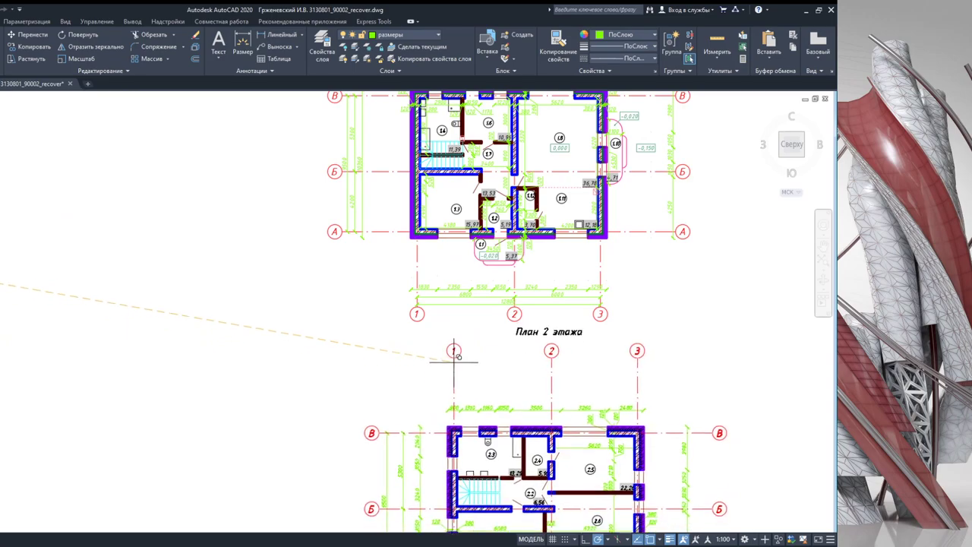
scroll(447, 347, "up", 2)
scroll(448, 349, "down", 4)
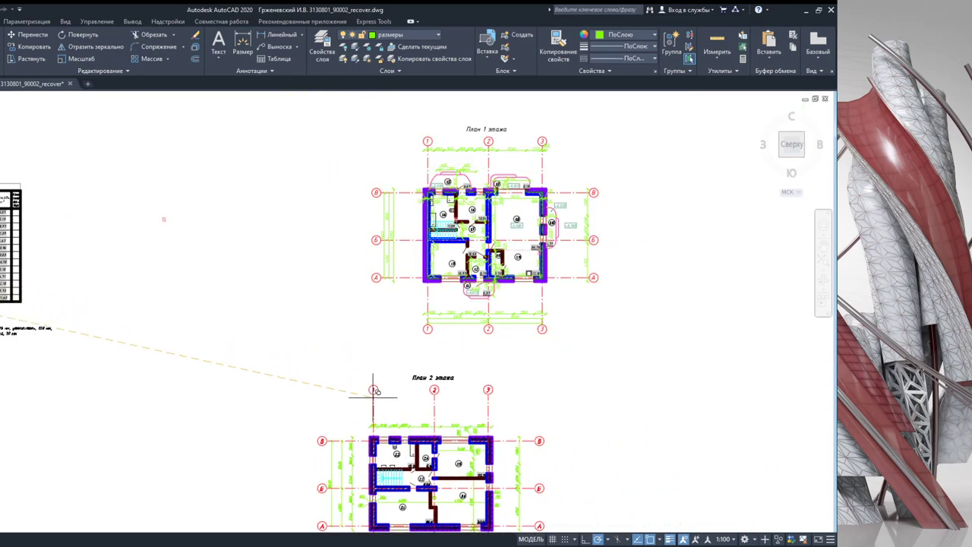
scroll(357, 353, "down", 2)
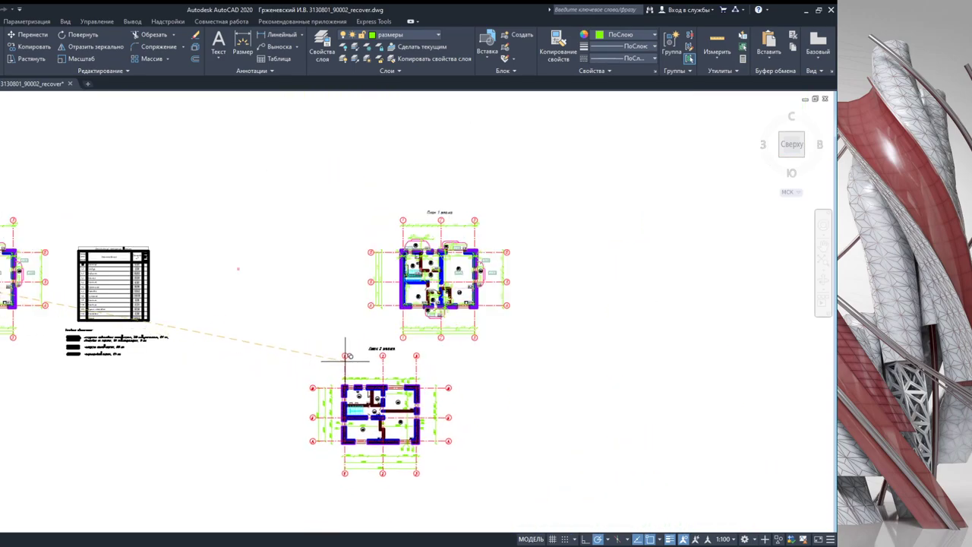
scroll(376, 361, "up", 2)
middle_click_drag(289, 351, 438, 354)
scroll(433, 349, "down", 1)
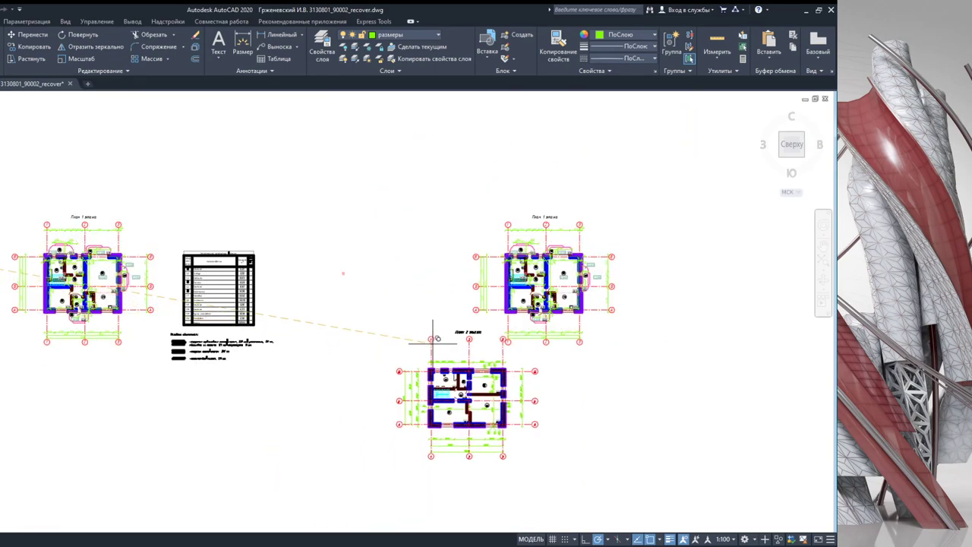
scroll(499, 334, "up", 3)
scroll(499, 334, "up", 2)
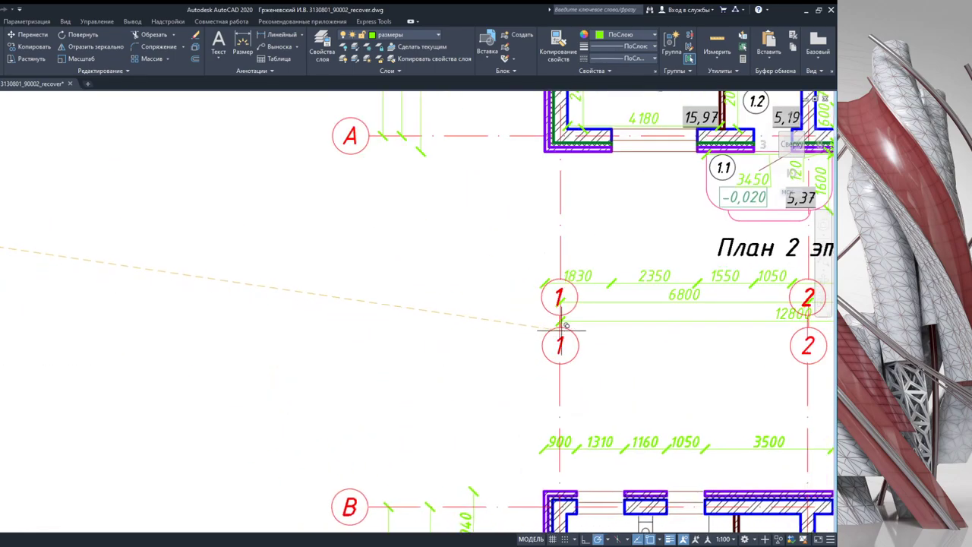
scroll(535, 331, "up", 4)
scroll(539, 327, "up", 6)
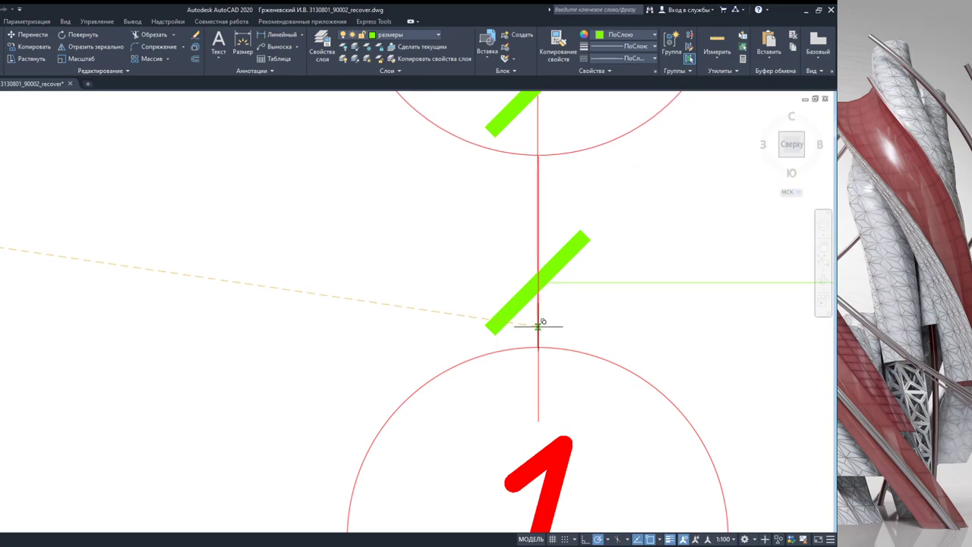
scroll(559, 359, "down", 4)
scroll(559, 359, "down", 5)
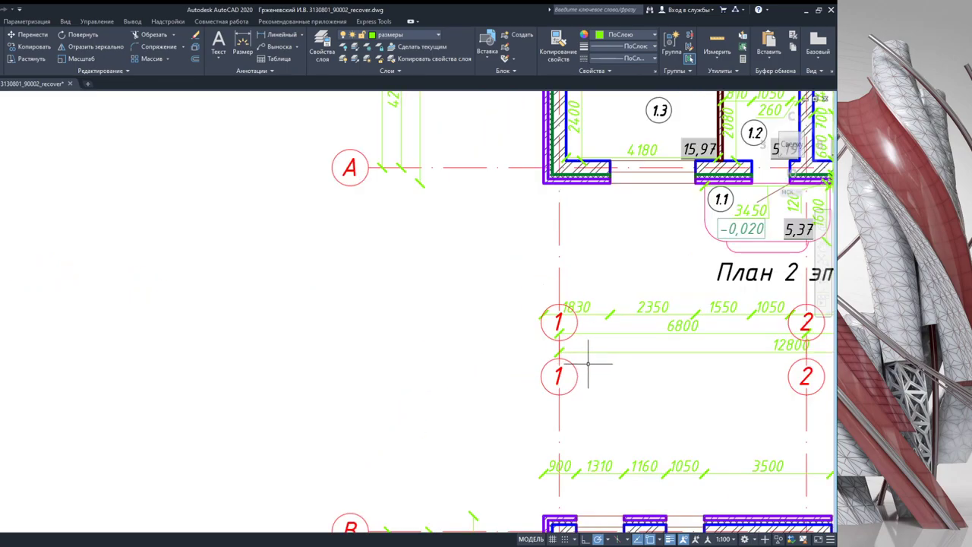
scroll(585, 369, "down", 5)
scroll(522, 327, "down", 2)
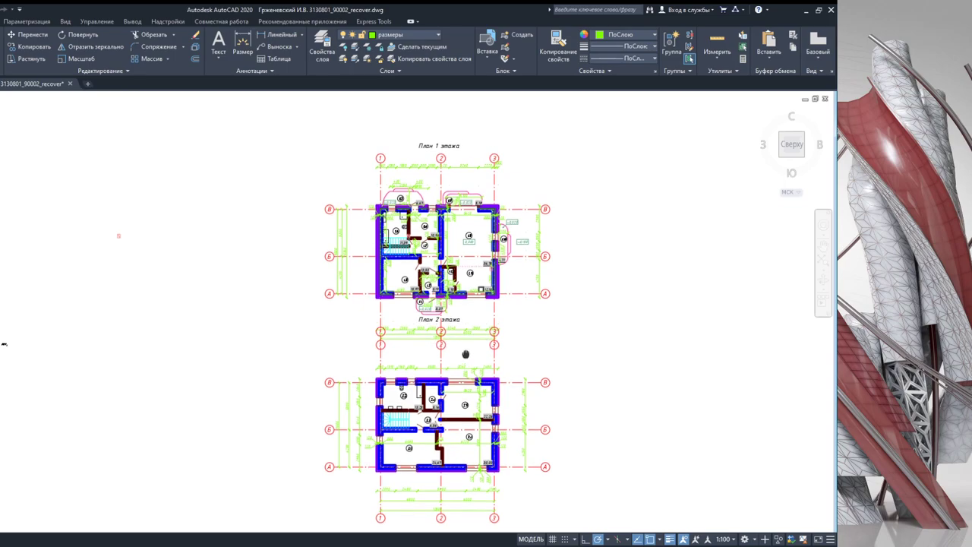
scroll(503, 357, "down", 2)
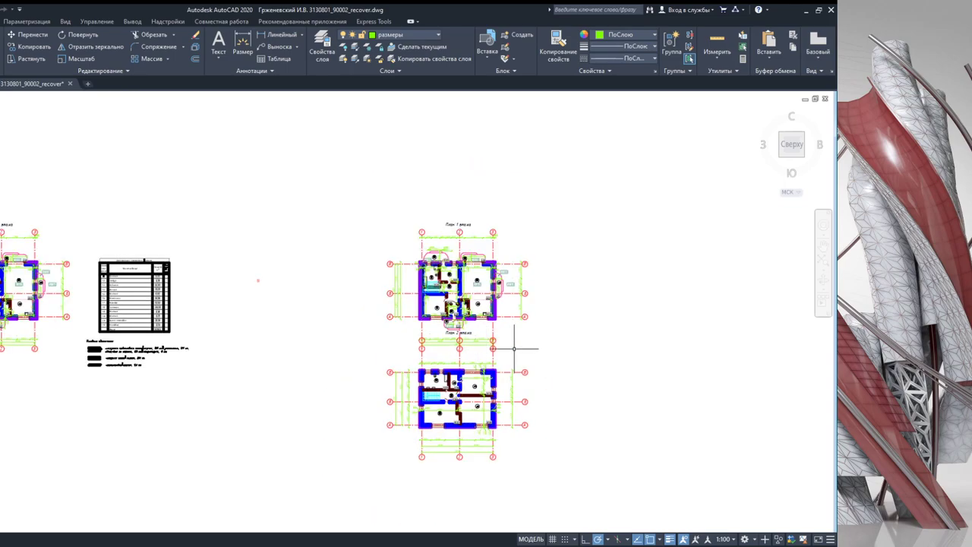
mouse_move(410, 373)
middle_mouse_down()
mouse_move(729, 372)
mouse_move(392, 255)
middle_mouse_up()
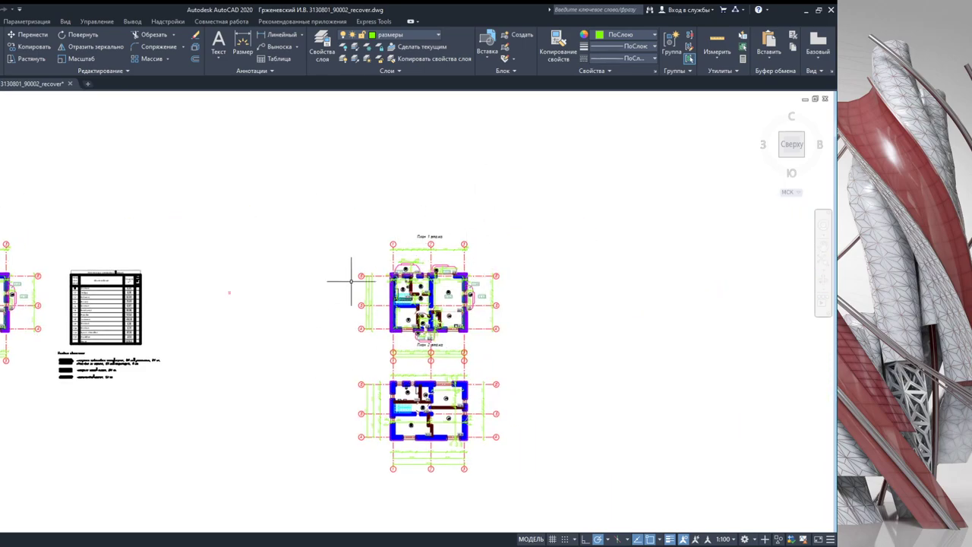
scroll(490, 396, "down", 2)
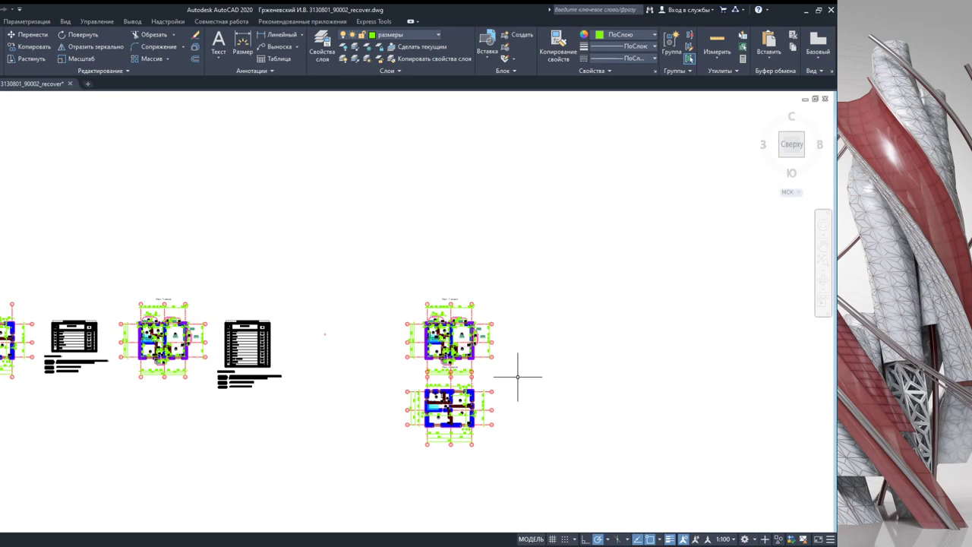
- Open the Layer Properties Manager from the Home tab's Layers panel
left_click(314, 59)
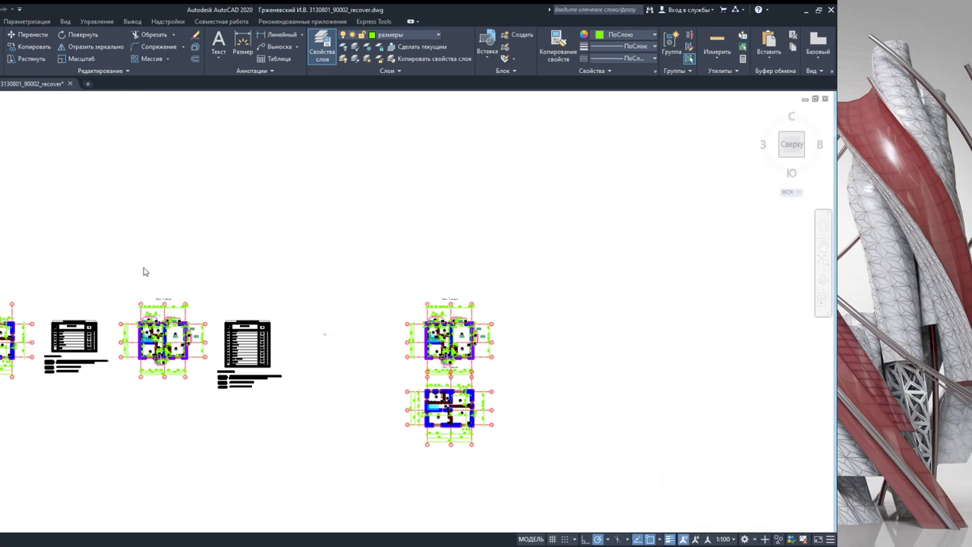
key("Escape")
left_click(322, 48)
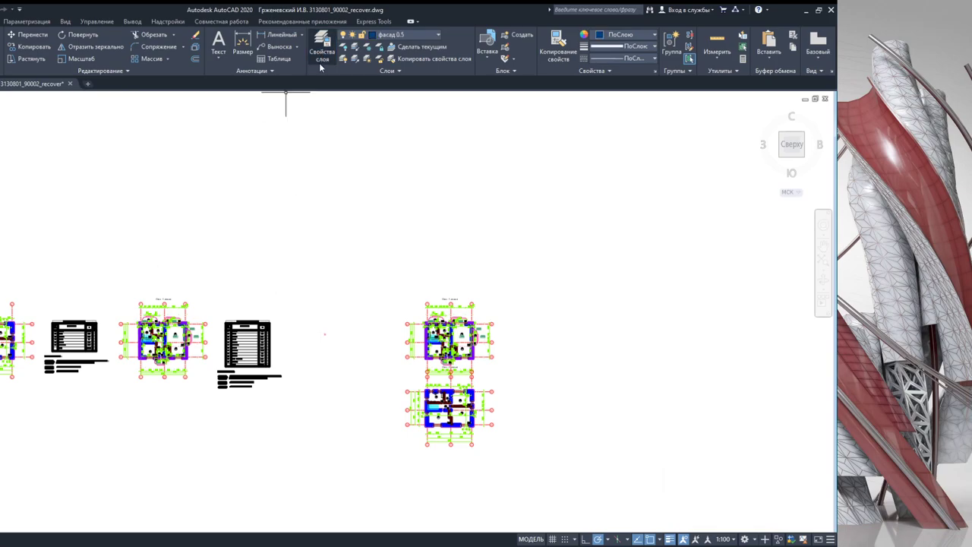
middle_click_drag(472, 278, 339, 278)
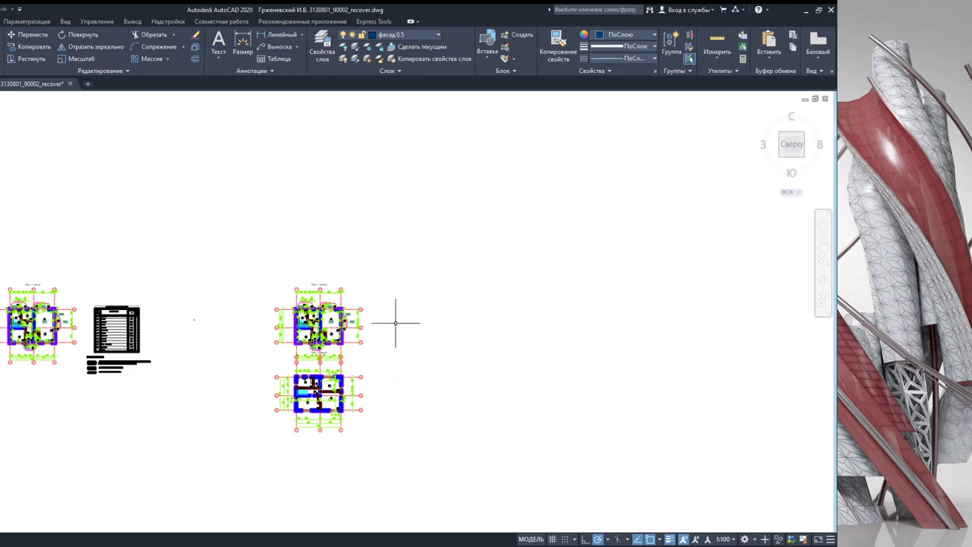
scroll(334, 313, "up", 4)
middle_click_drag(334, 313, 333, 326)
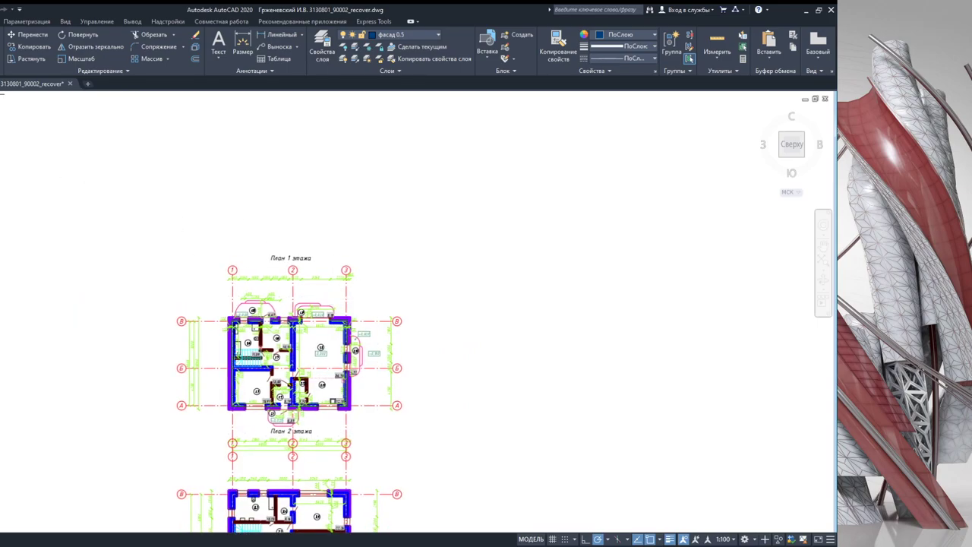
scroll(224, 307, "up", 2)
scroll(228, 459, "up", 2)
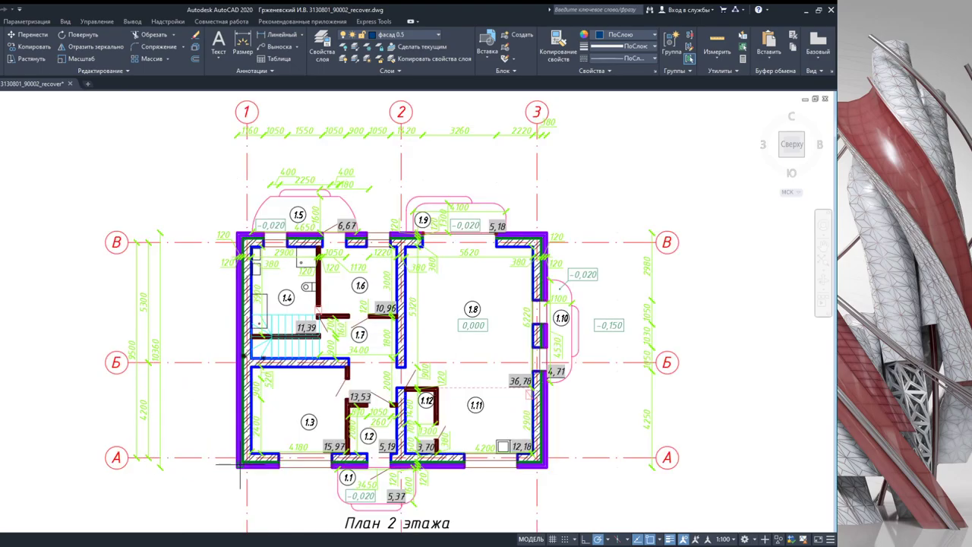
scroll(240, 465, "up", 3)
scroll(250, 486, "up", 3)
scroll(298, 374, "down", 10)
scroll(299, 374, "up", 2)
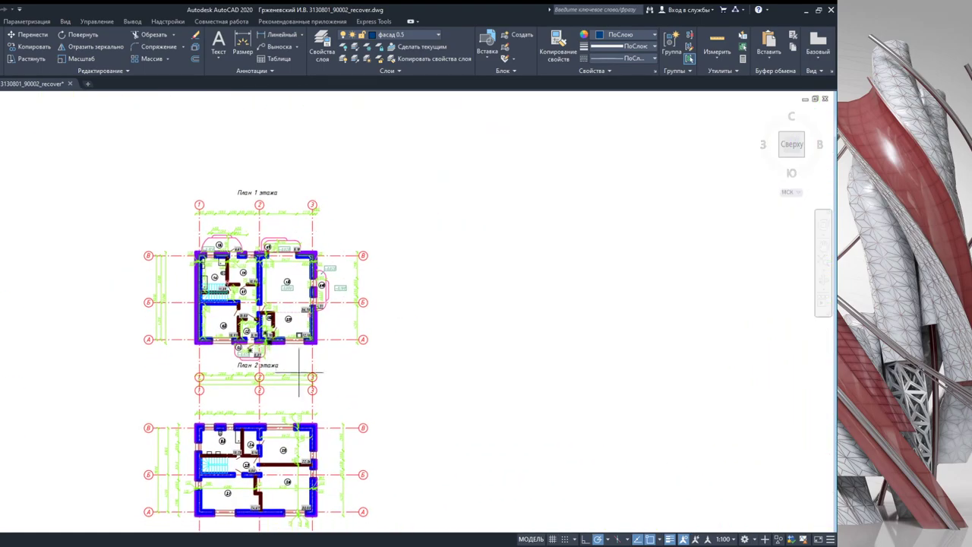
scroll(298, 374, "down", 1)
scroll(395, 349, "down", 2)
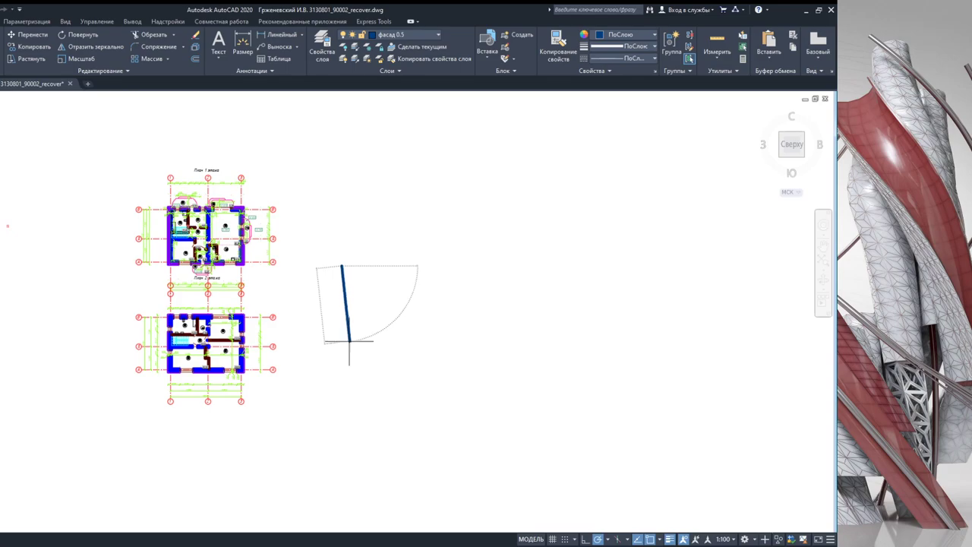
- Draw a blue upward arrow: a vertical stem plus two diagonal arrowhead strokes
left_click(342, 360)
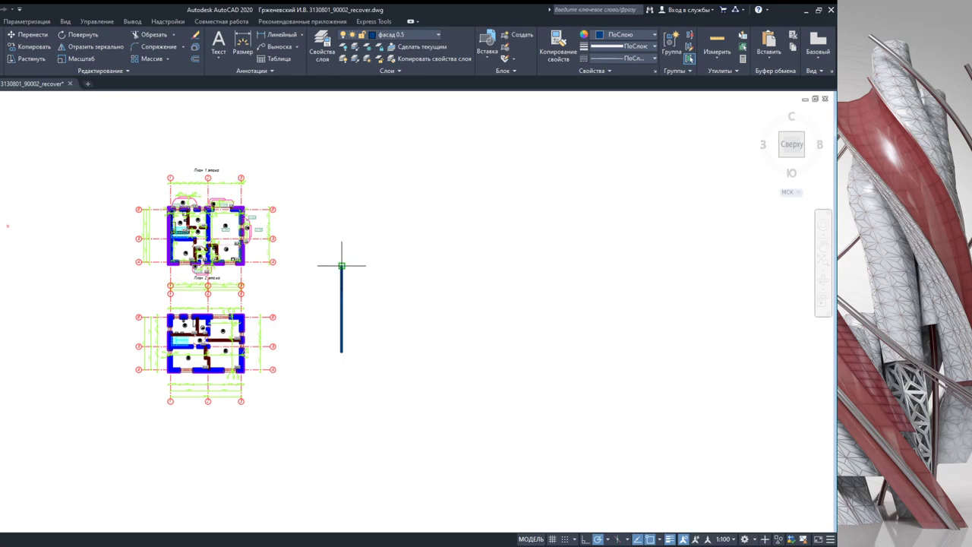
left_click(195, 530)
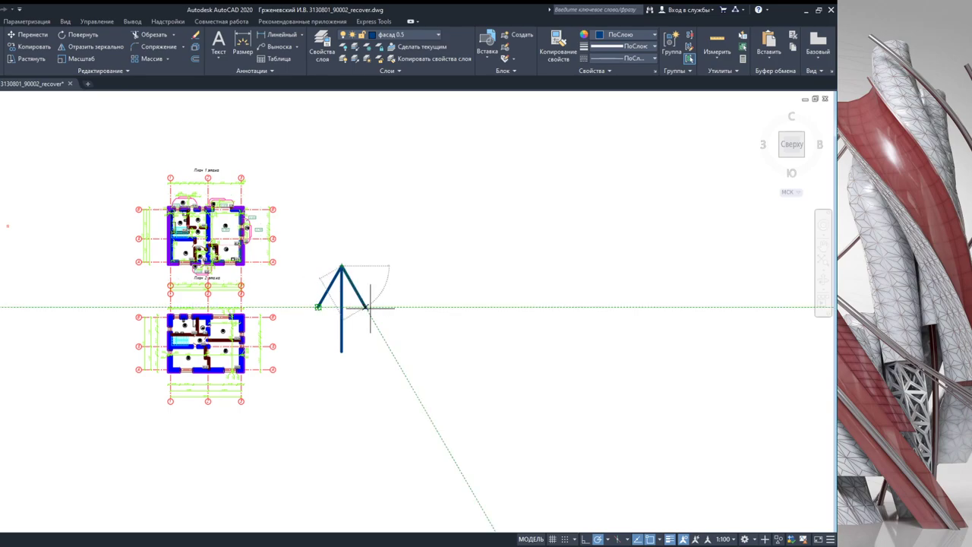
left_click(368, 308)
key("Return")
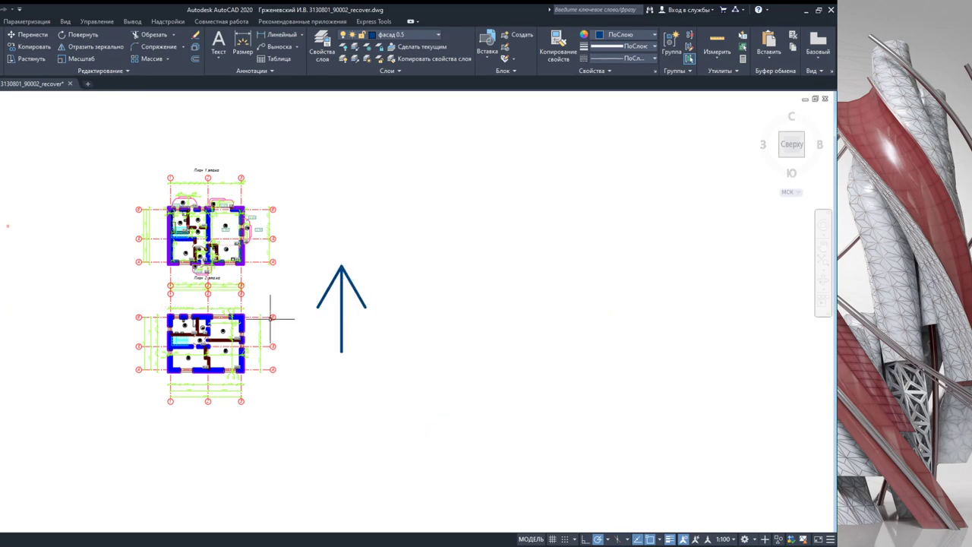
- Re-center the plans, window over the first-floor plan, and zoom in on the second-floor plan
scroll(282, 253, "down", 1)
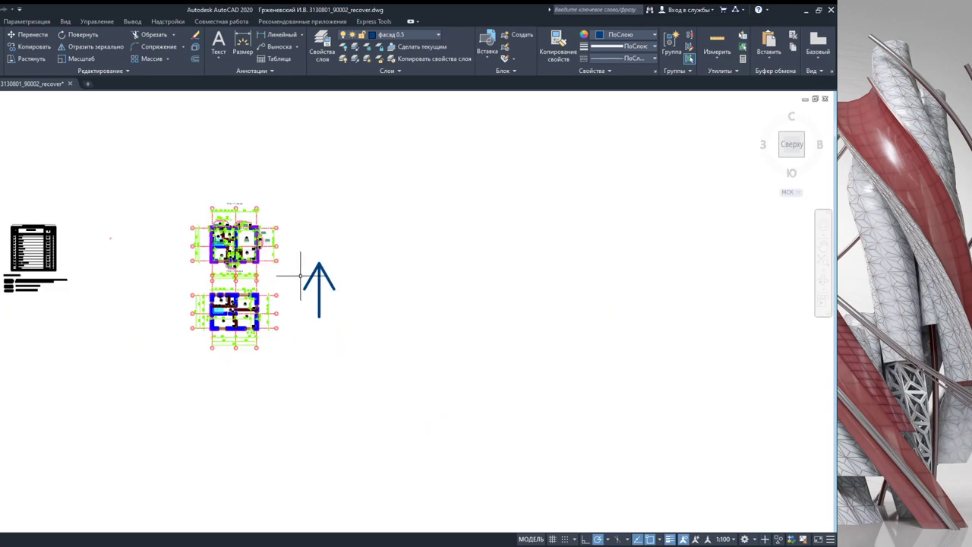
middle_click_drag(271, 220, 276, 305)
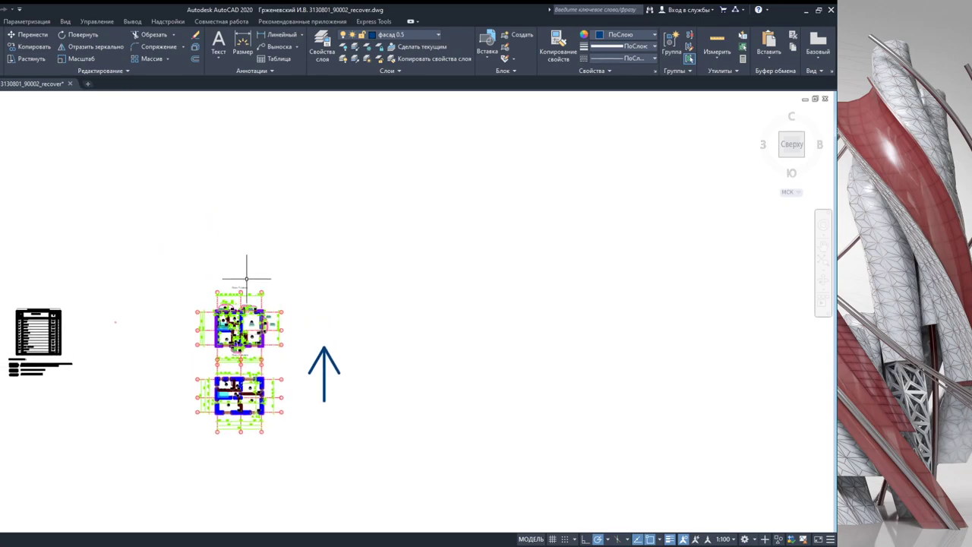
scroll(246, 279, "up", 2)
left_click(136, 285)
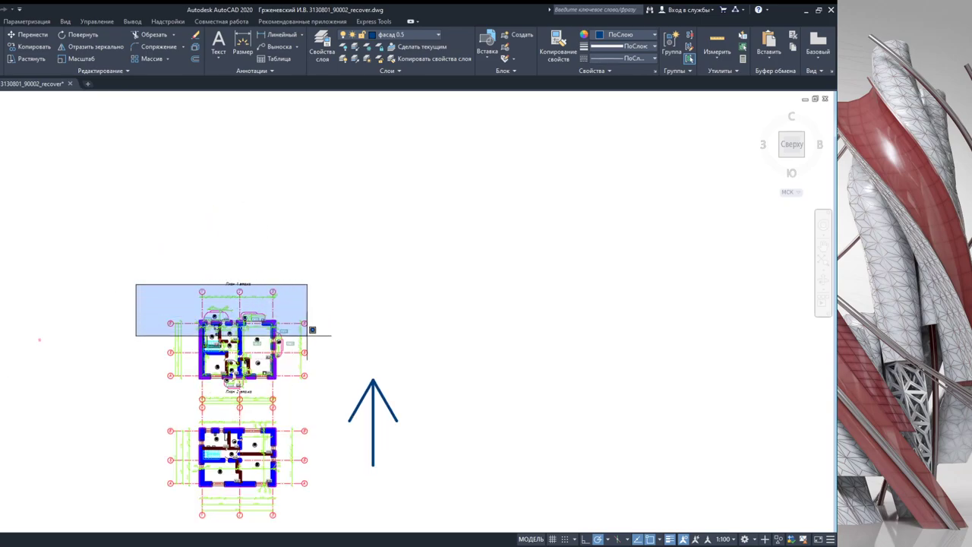
left_click(311, 330)
scroll(126, 260, "down", 1)
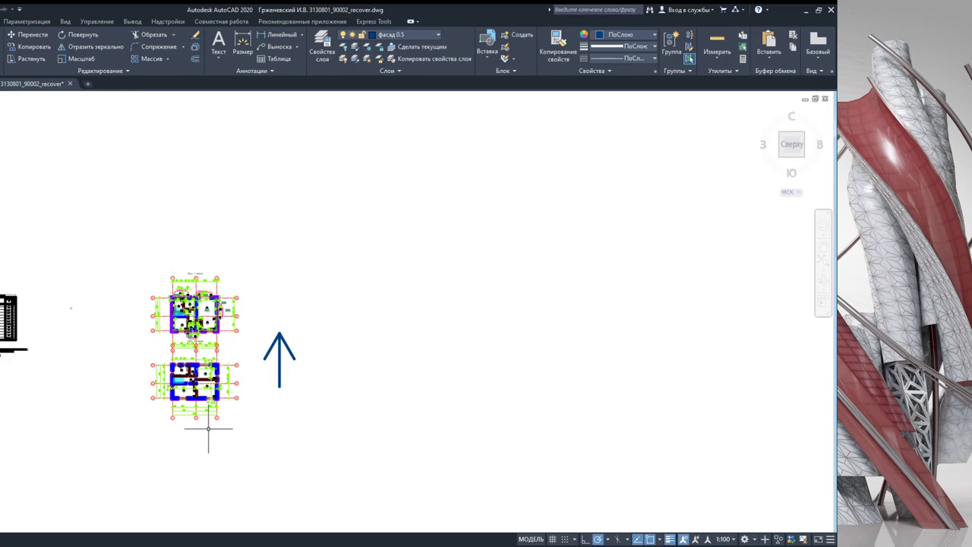
scroll(180, 309, "up", 2)
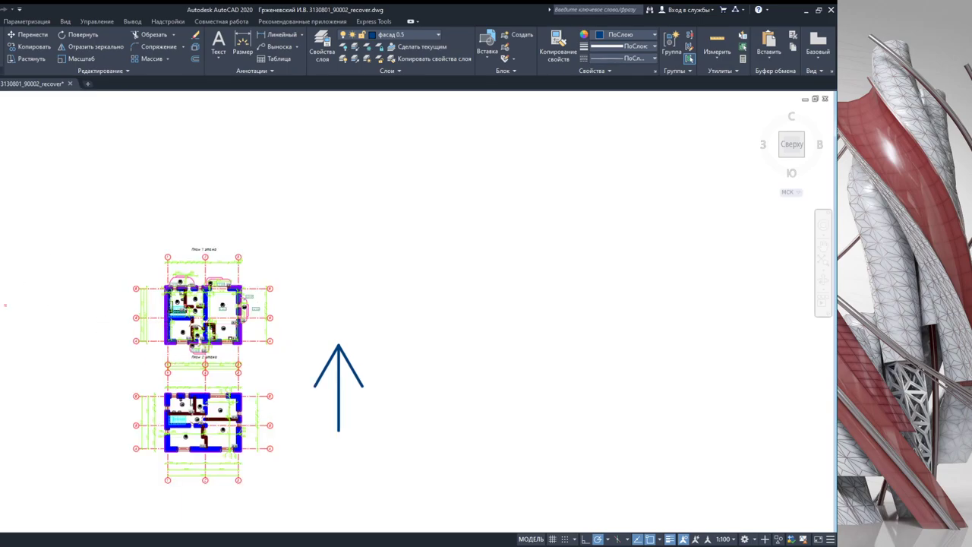
scroll(161, 324, "up", 5)
scroll(163, 334, "up", 1)
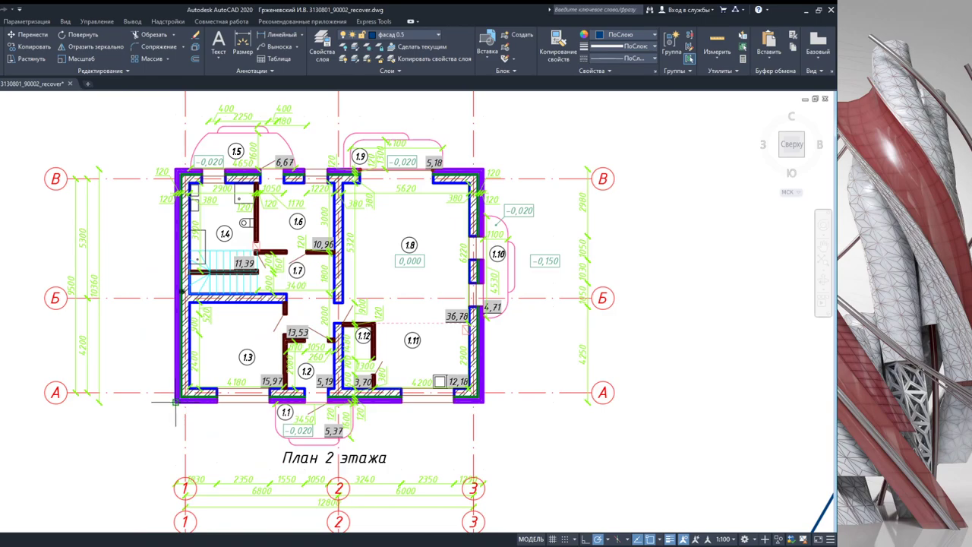
scroll(176, 401, "down", 5)
- Copy the vertical blue line to the first three wall and opening edges
middle_click_drag(167, 114, 156, 325)
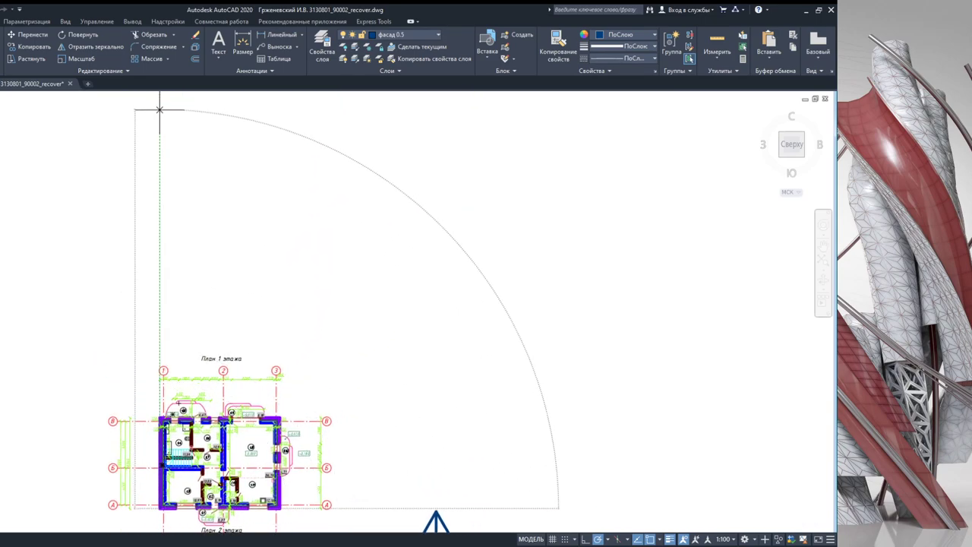
scroll(201, 208, "down", 2)
scroll(217, 220, "up", 4)
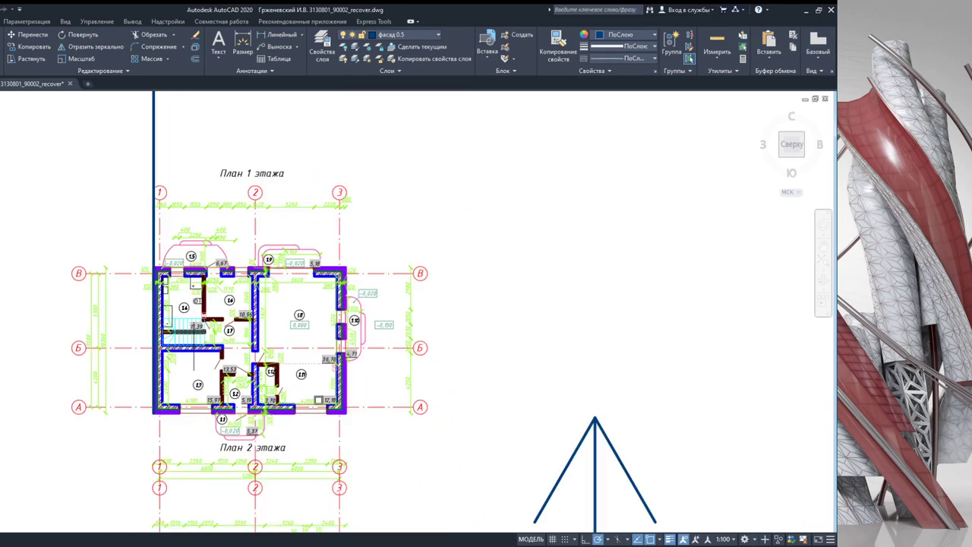
left_click(151, 149)
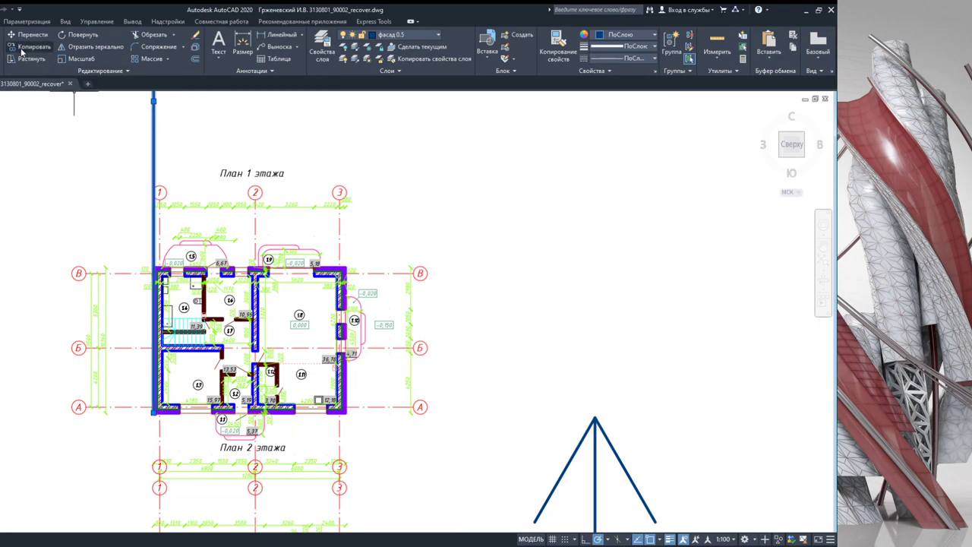
scroll(144, 425, "up", 5)
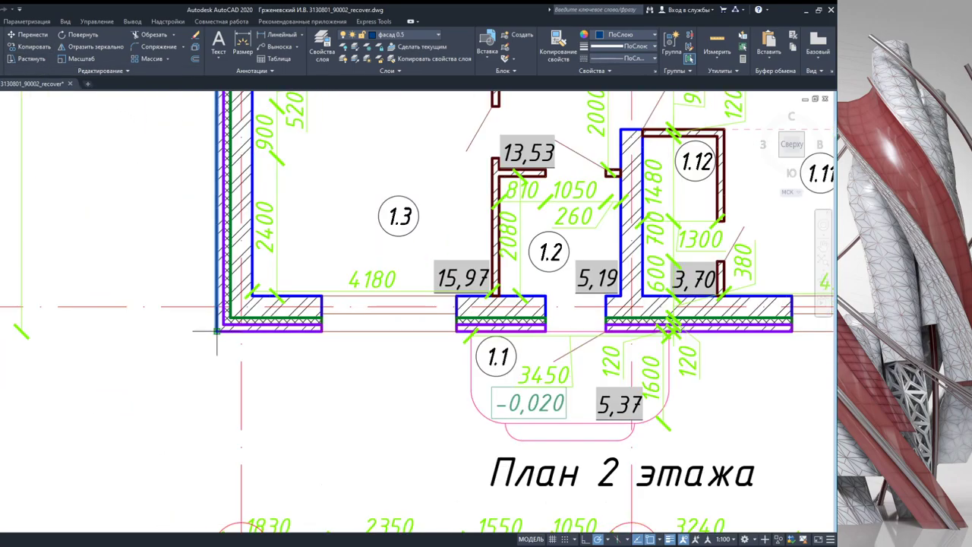
middle_click_drag(344, 334, 192, 334)
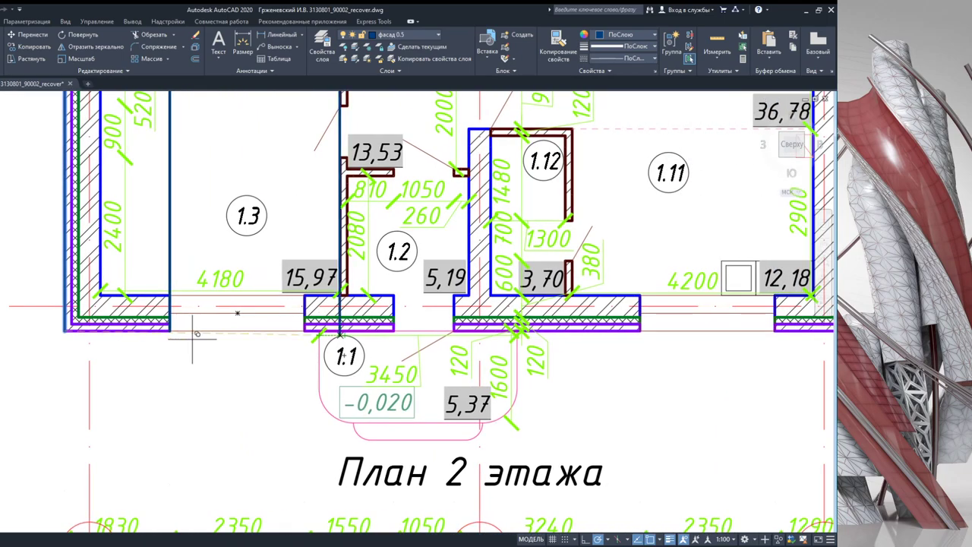
left_click(316, 329)
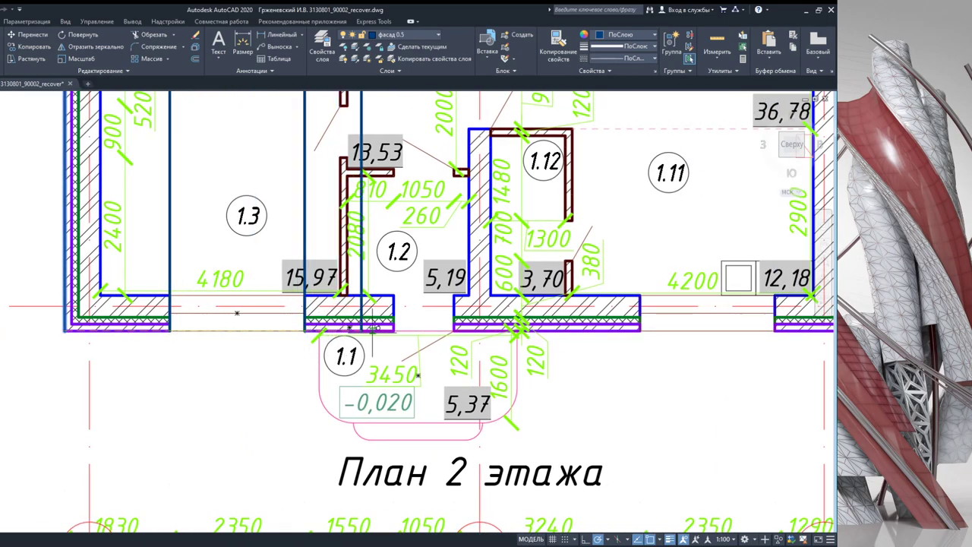
left_click(395, 330)
left_click(455, 330)
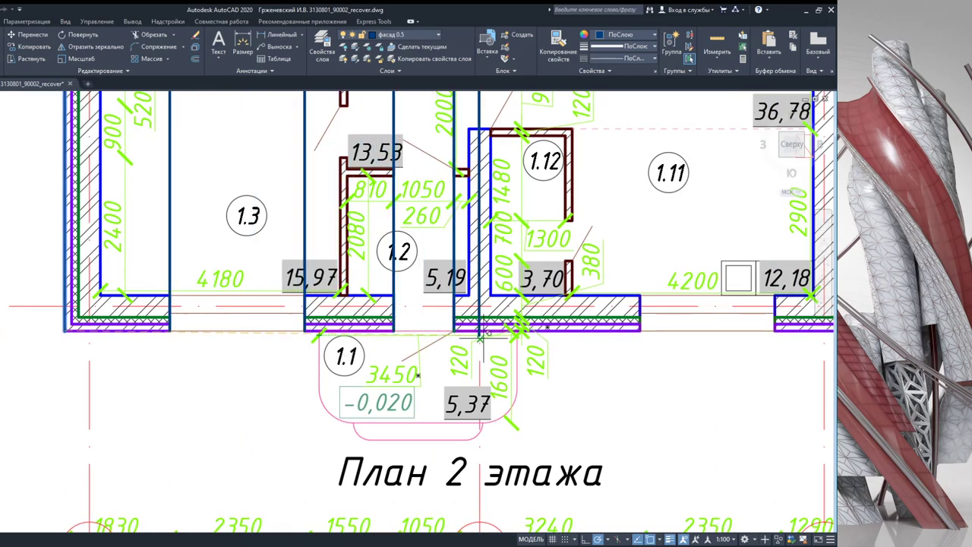
- Copy it to the remaining three edges up to the right wall and reframe the plan
middle_click_drag(480, 334, 271, 345)
left_click(432, 341)
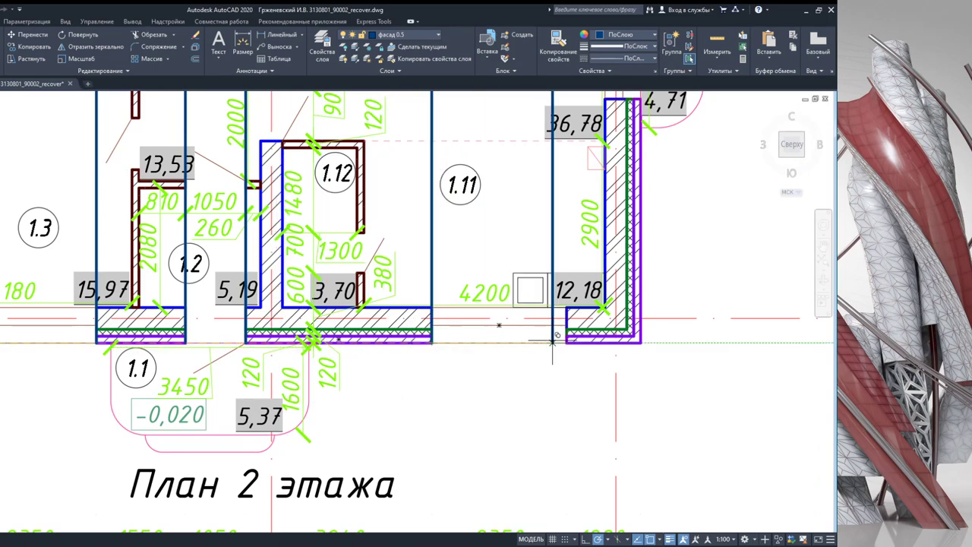
left_click(567, 341)
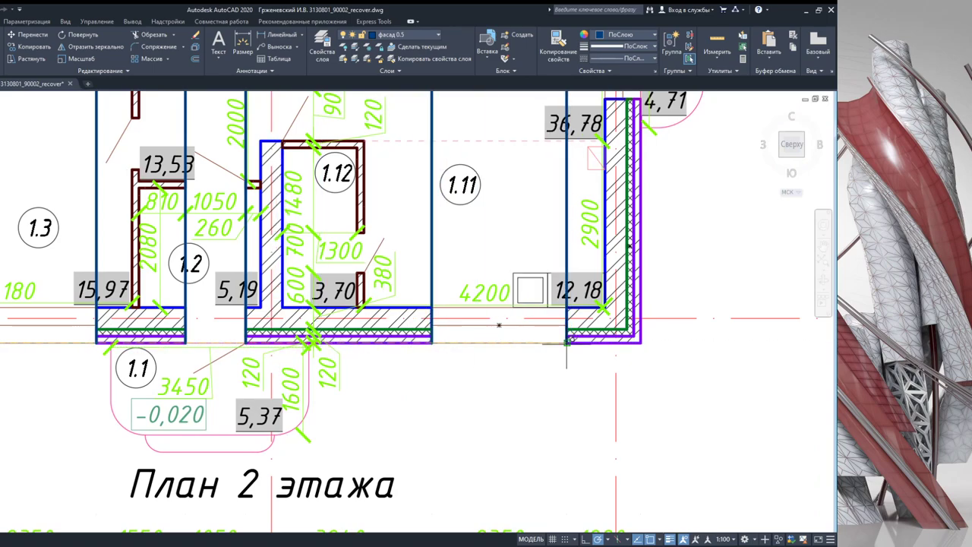
left_click(644, 341)
key("Escape")
scroll(644, 341, "down", 5)
middle_click_drag(672, 265, 559, 299)
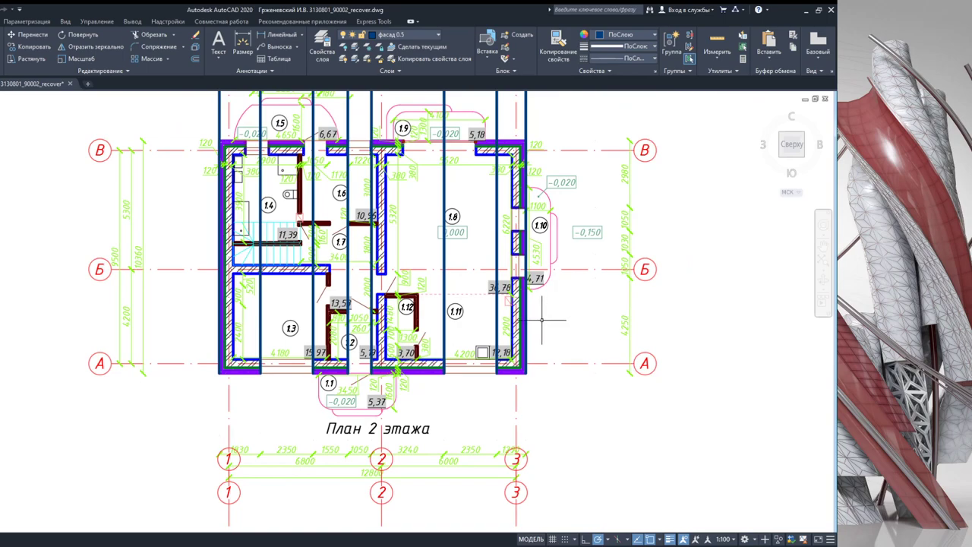
scroll(456, 322, "down", 3)
scroll(457, 322, "down", 2)
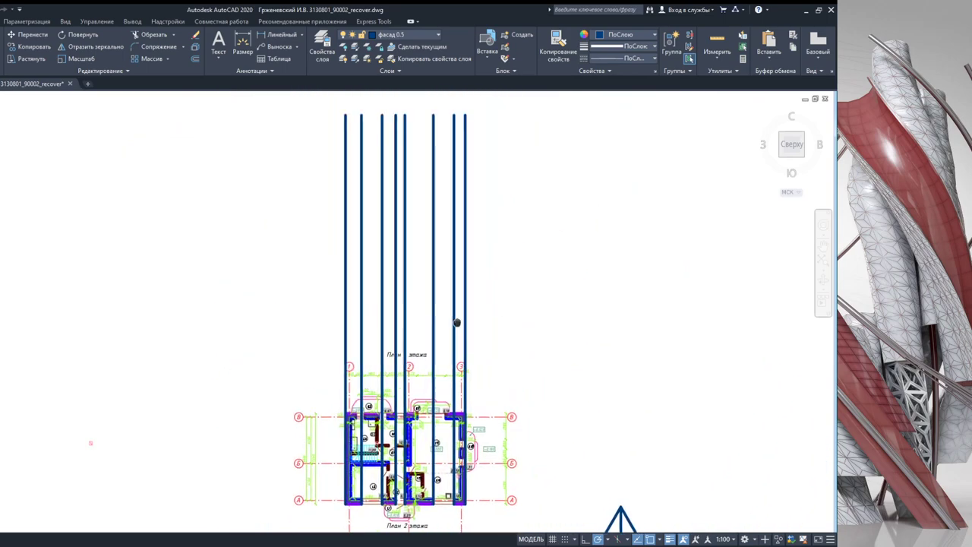
middle_click_drag(456, 322, 435, 369)
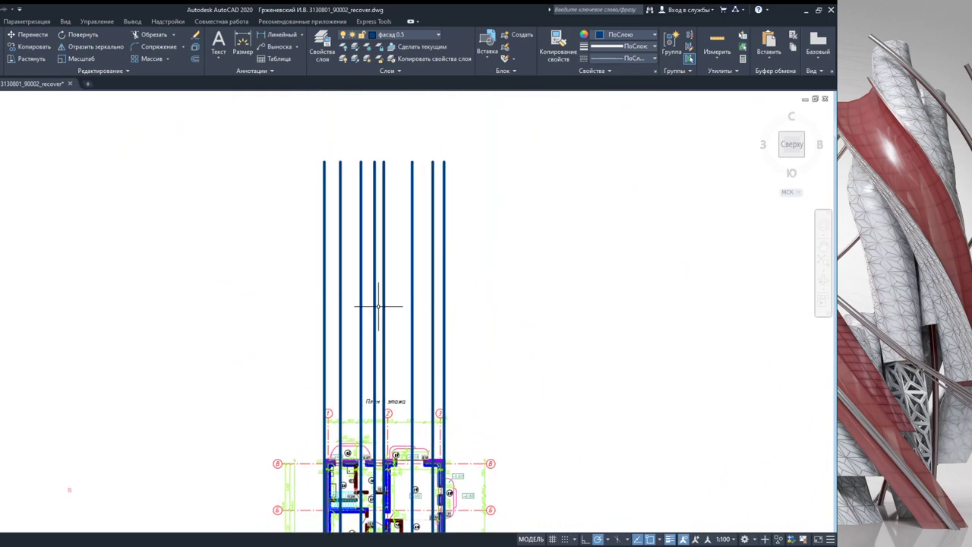
- Draw a long horizontal ground line across the verticals and a shorter parallel line above it
left_click(258, 311)
left_click(547, 307)
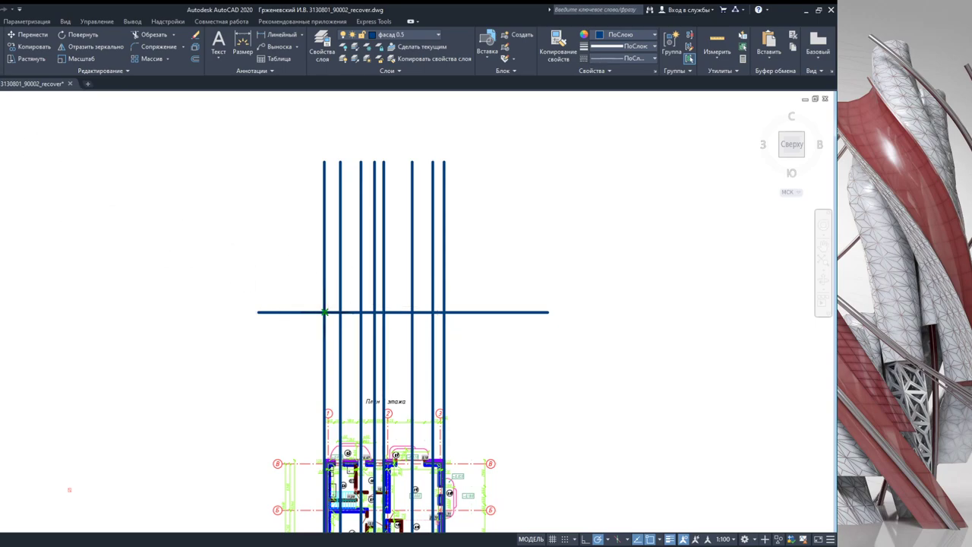
left_click(324, 311)
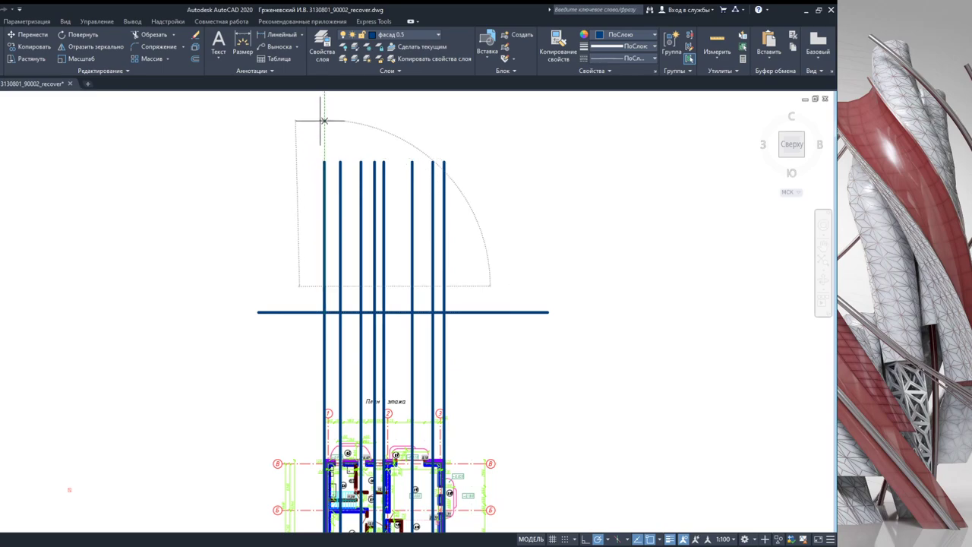
left_click(324, 285)
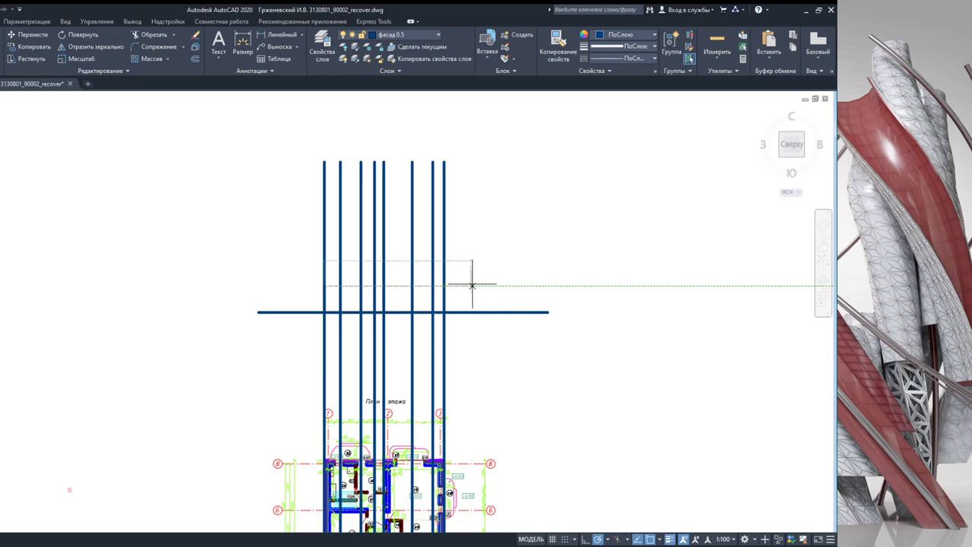
left_click(477, 287)
key("Return")
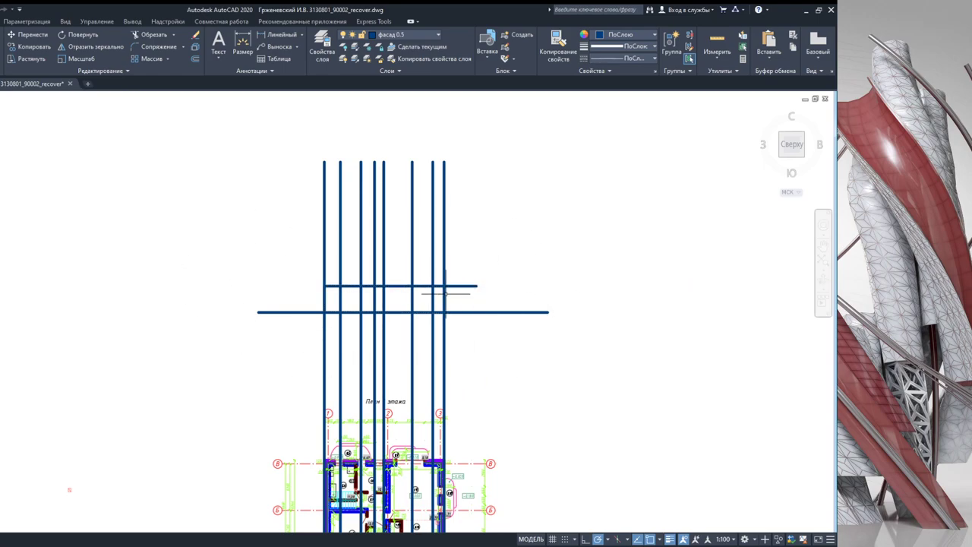
- Crossing-select all the blue facade lines
left_click(523, 311)
key("Escape")
left_click(481, 343)
left_click(259, 162)
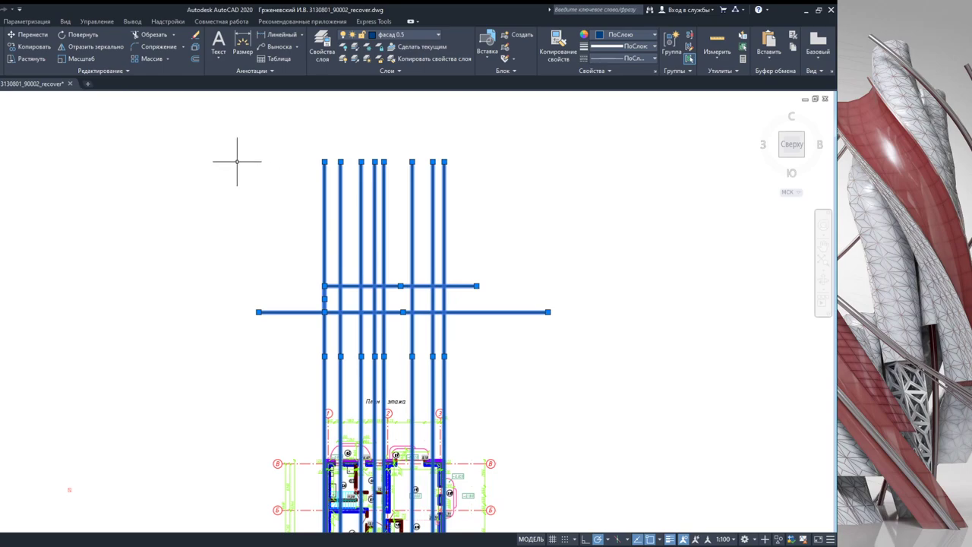
- Trim the horizontals' overhanging ends and the vertical lines above the facade top
left_click(141, 39)
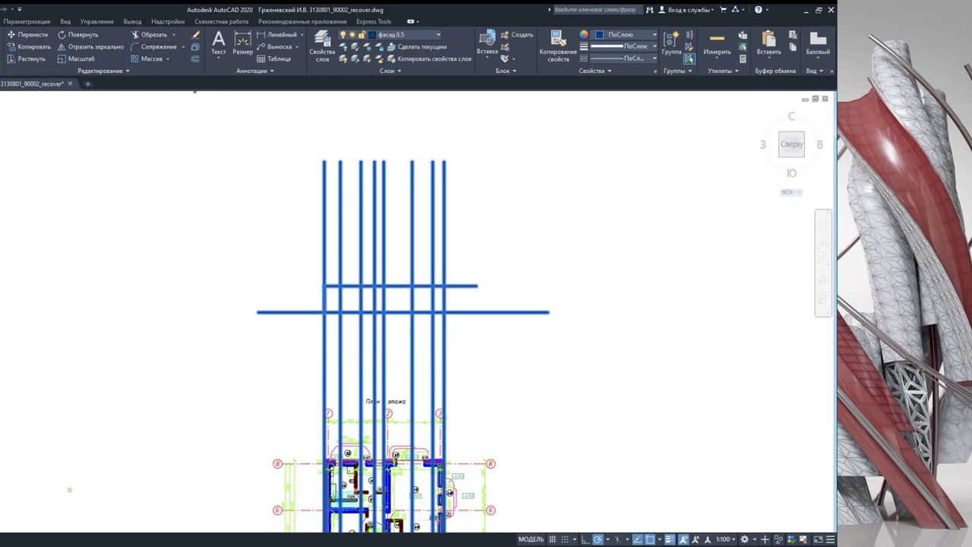
left_click(494, 312)
left_click(474, 285)
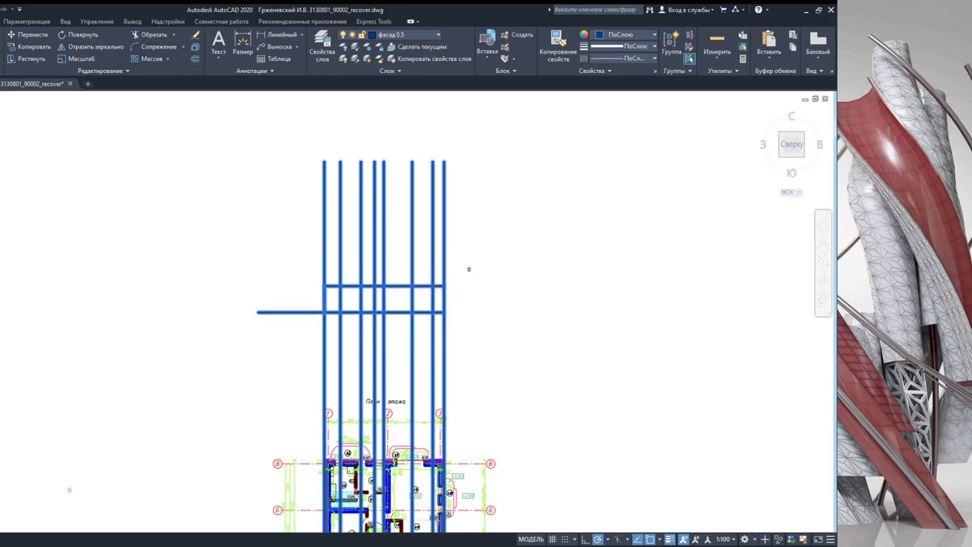
left_click(477, 249)
left_click(262, 234)
left_click(283, 311)
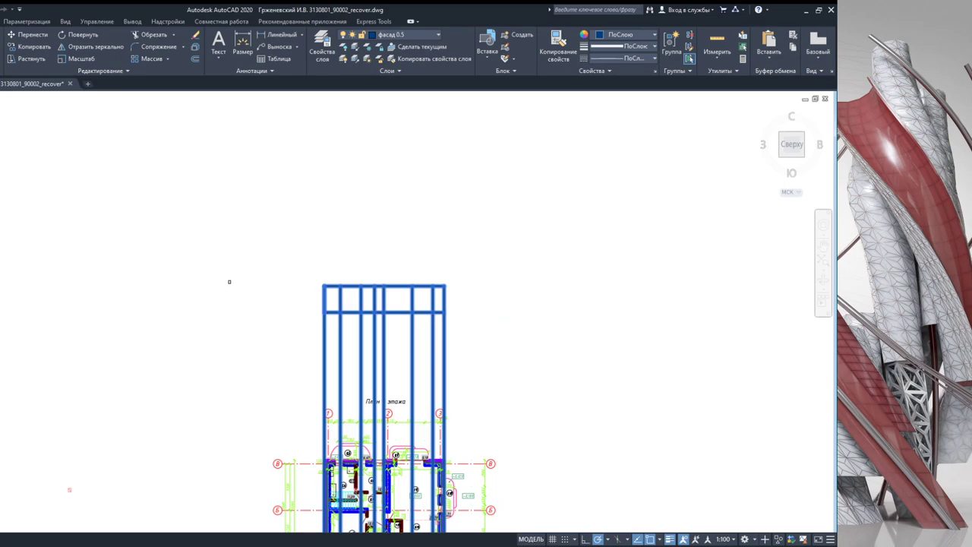
key("Escape")
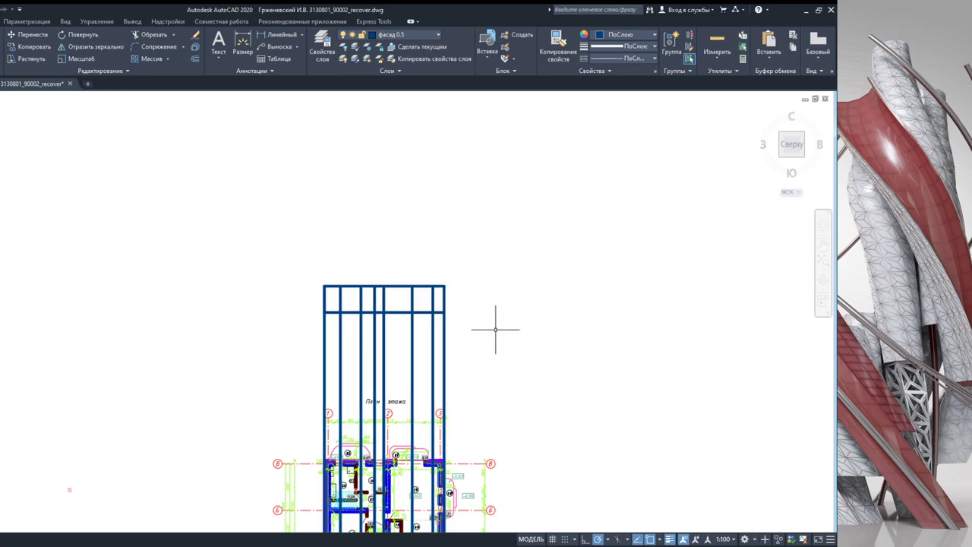
- Trim away the left and right outer verticals below the top band
middle_click_drag(499, 326, 411, 229)
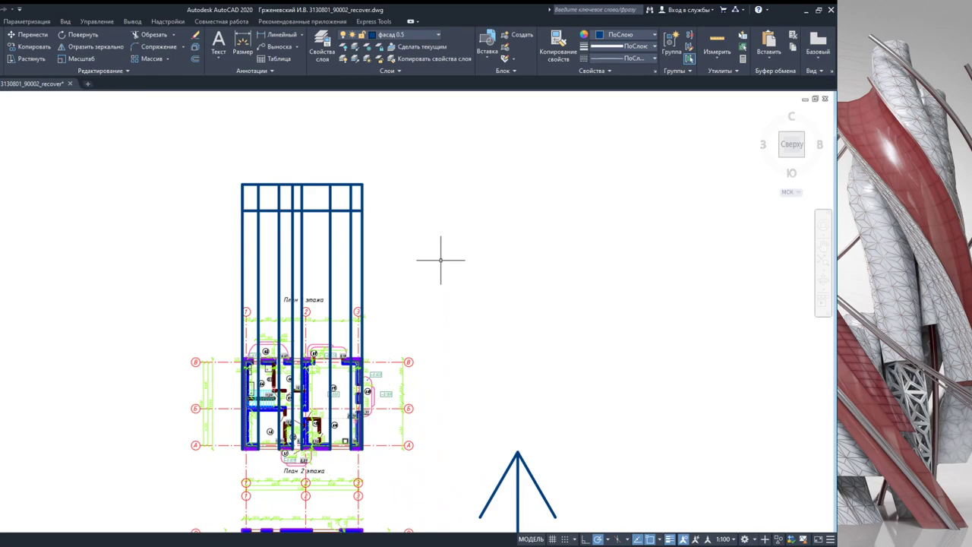
middle_click_drag(440, 260, 418, 310)
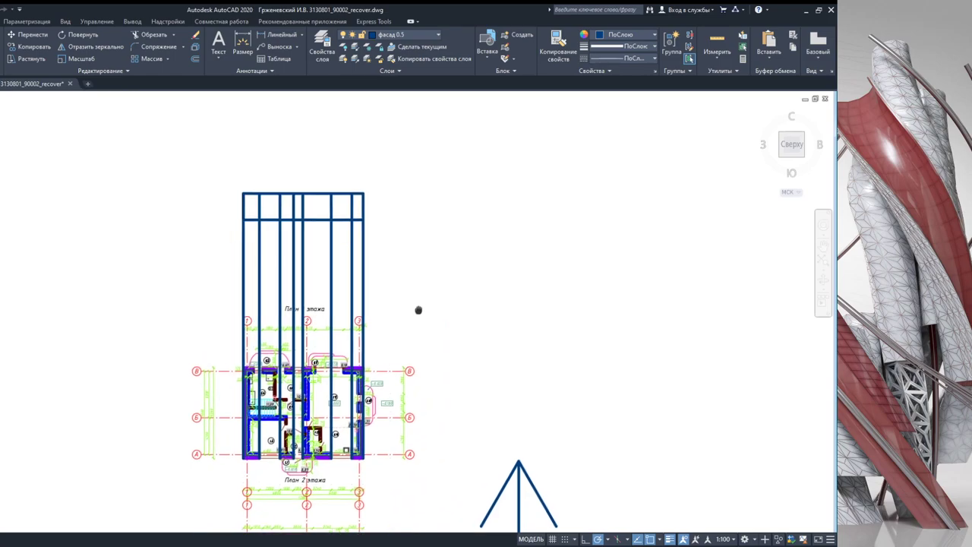
scroll(348, 487, "up", 2)
scroll(368, 459, "up", 2)
scroll(369, 459, "down", 2)
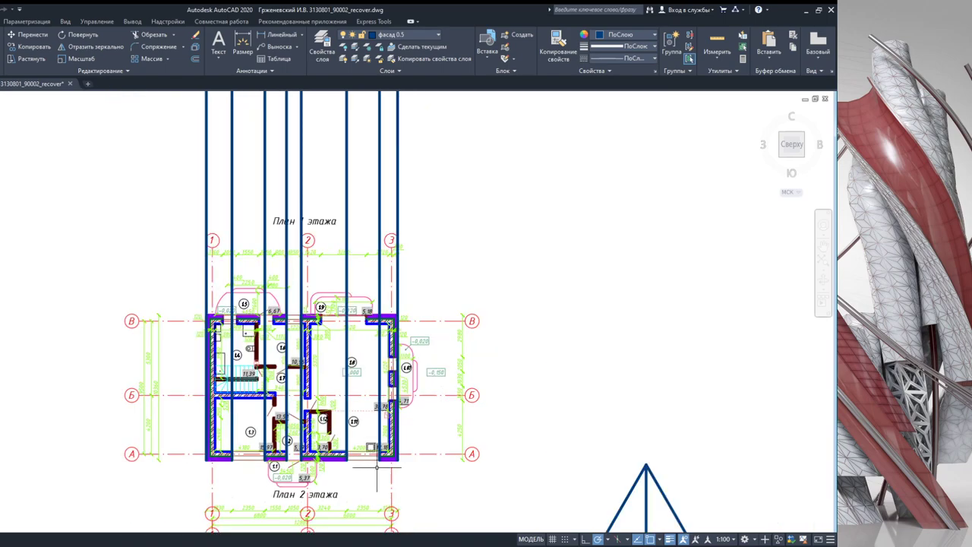
middle_click_drag(395, 256, 438, 354)
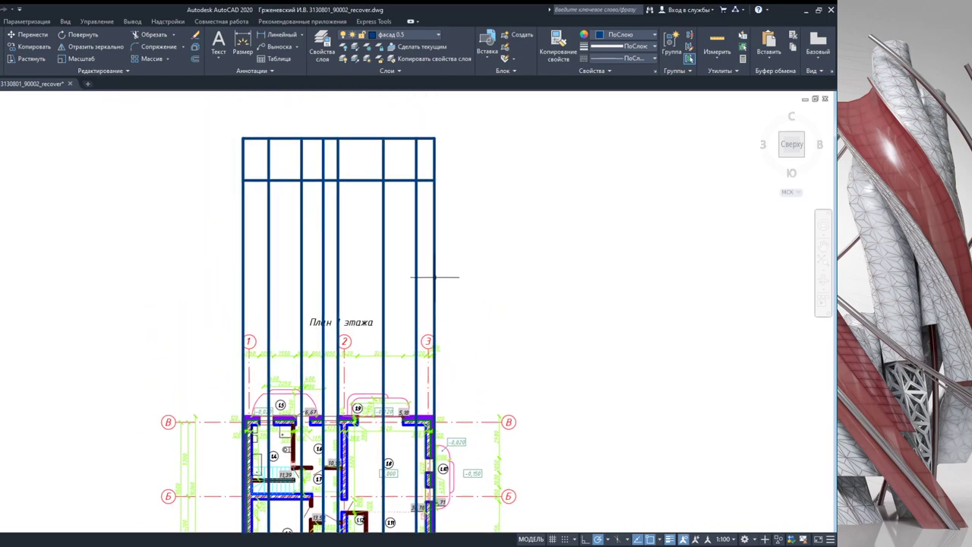
mouse_move(451, 314)
middle_mouse_down()
mouse_move(467, 238)
mouse_move(464, 387)
middle_mouse_up()
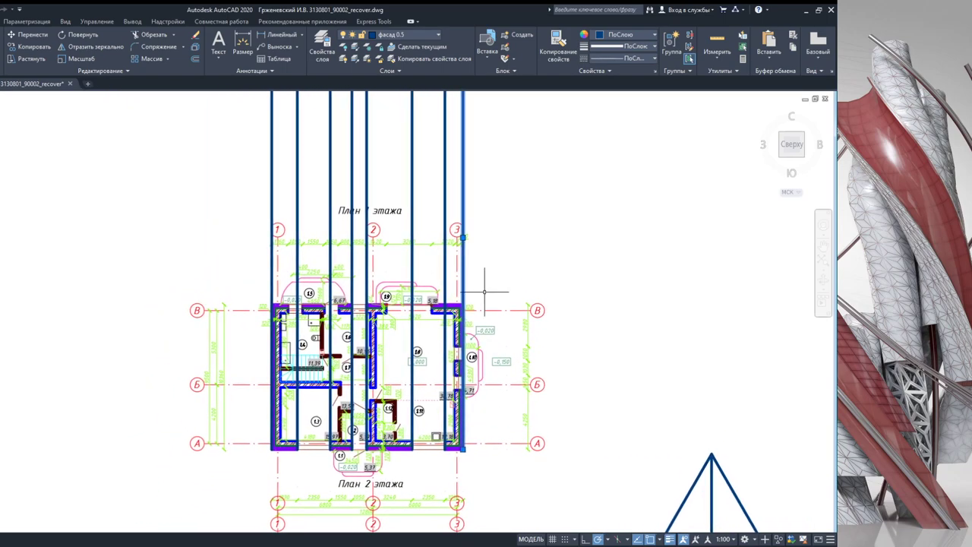
middle_click_drag(442, 262, 488, 127)
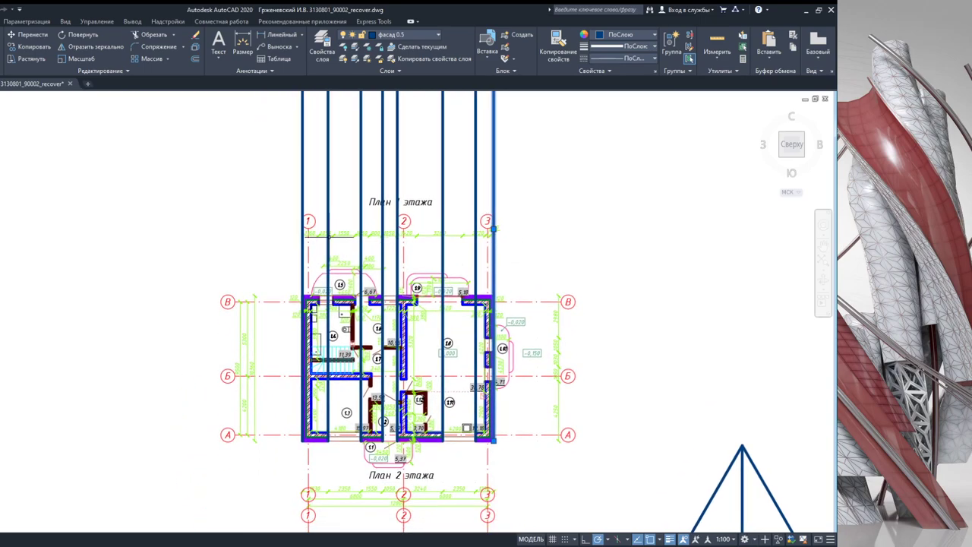
middle_click_drag(441, 173, 373, 332)
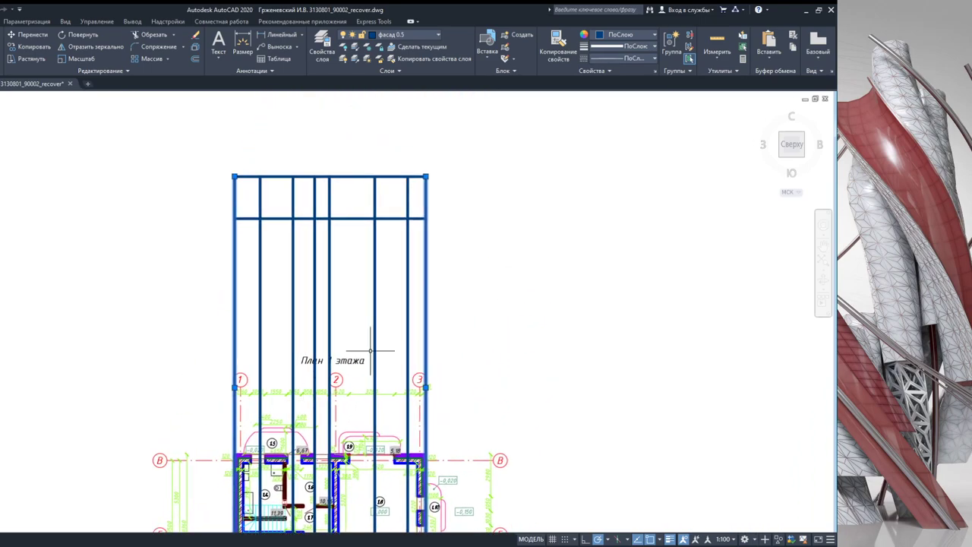
left_click(152, 34)
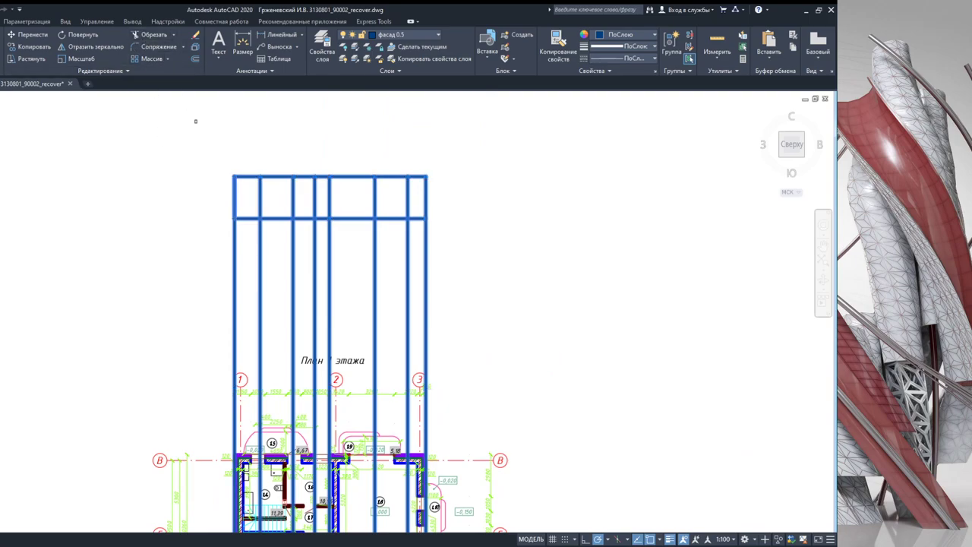
left_click(235, 235)
left_click(427, 252)
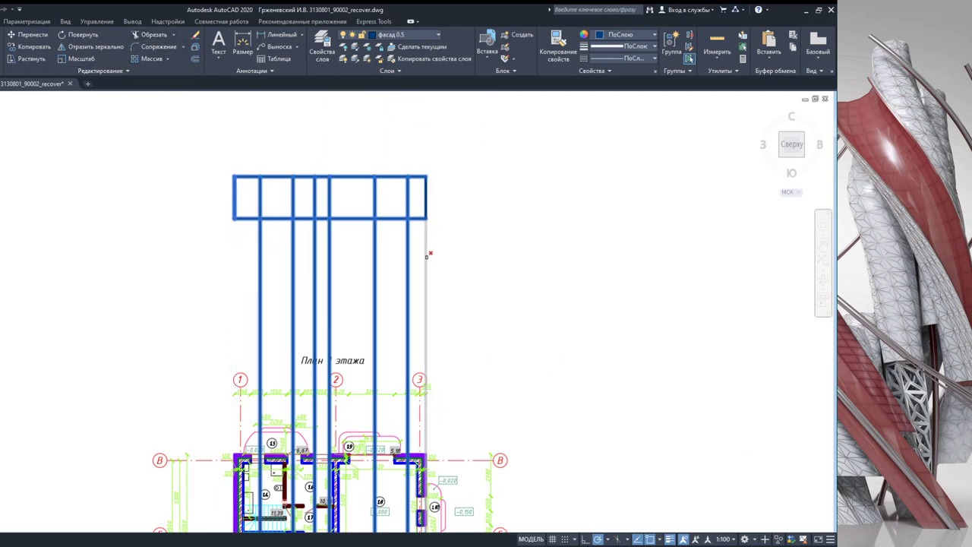
key("Escape")
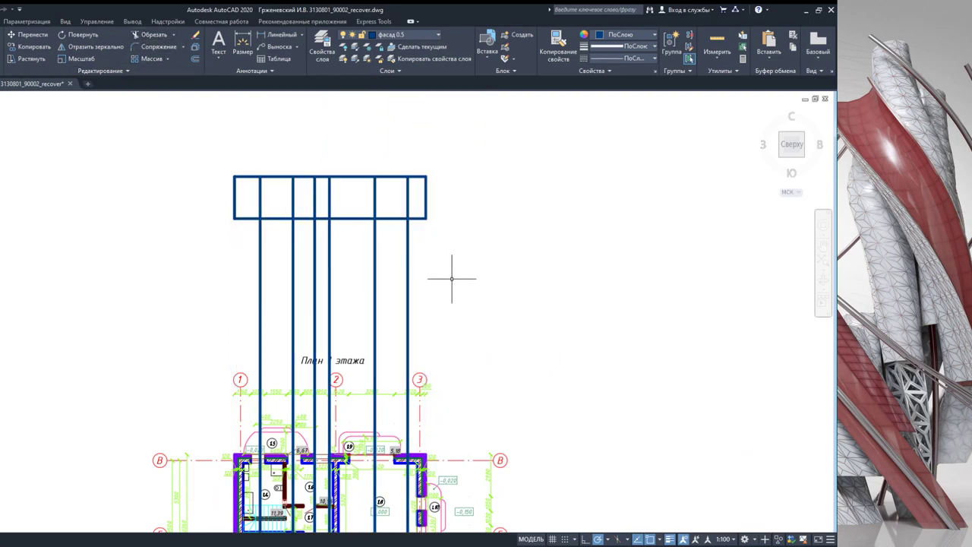
scroll(446, 260, "down", 2)
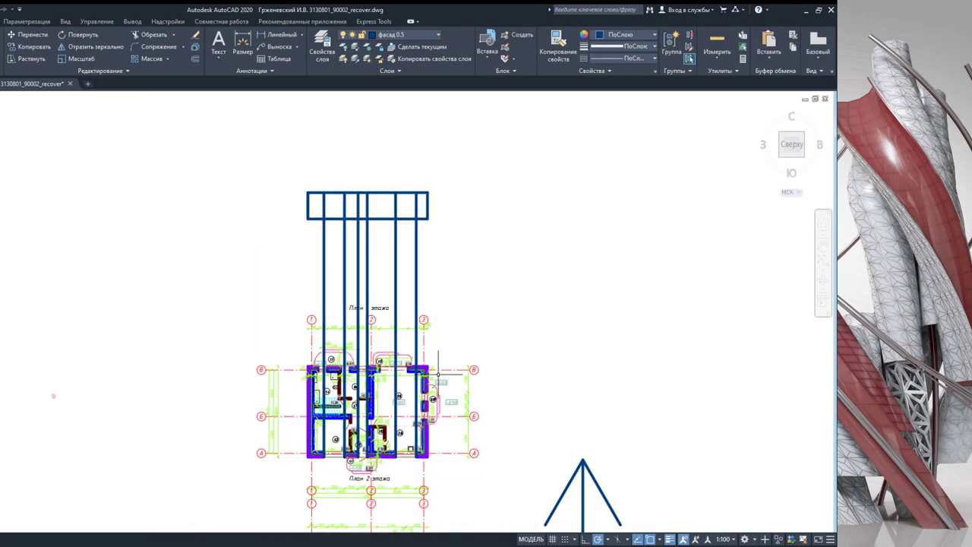
scroll(436, 379, "up", 4)
middle_click_drag(351, 466, 421, 373)
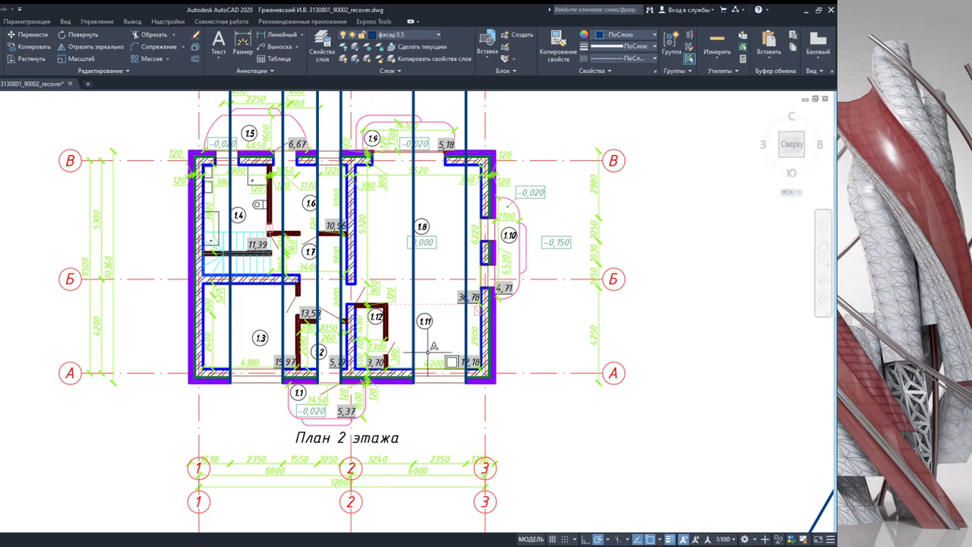
middle_click_drag(426, 331, 405, 531)
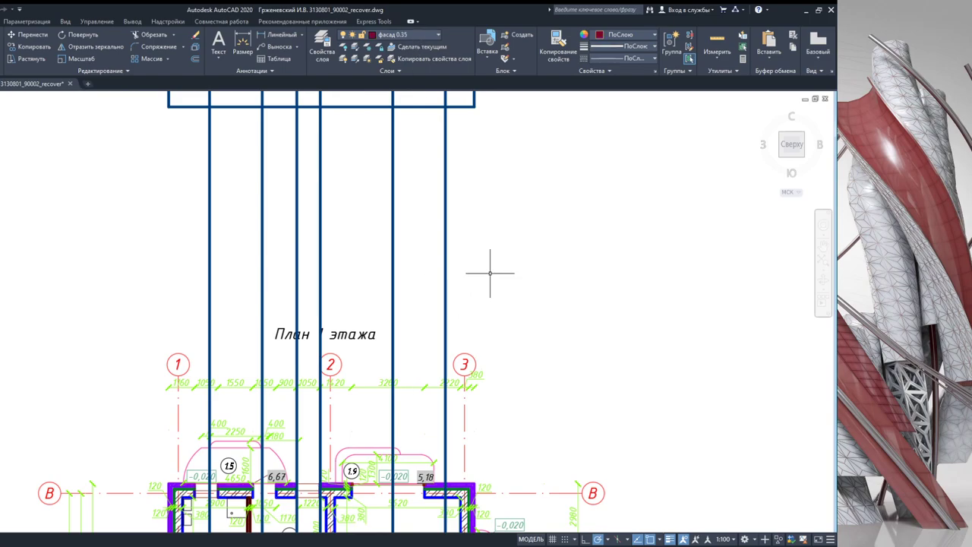
middle_click_drag(302, 473, 296, 131)
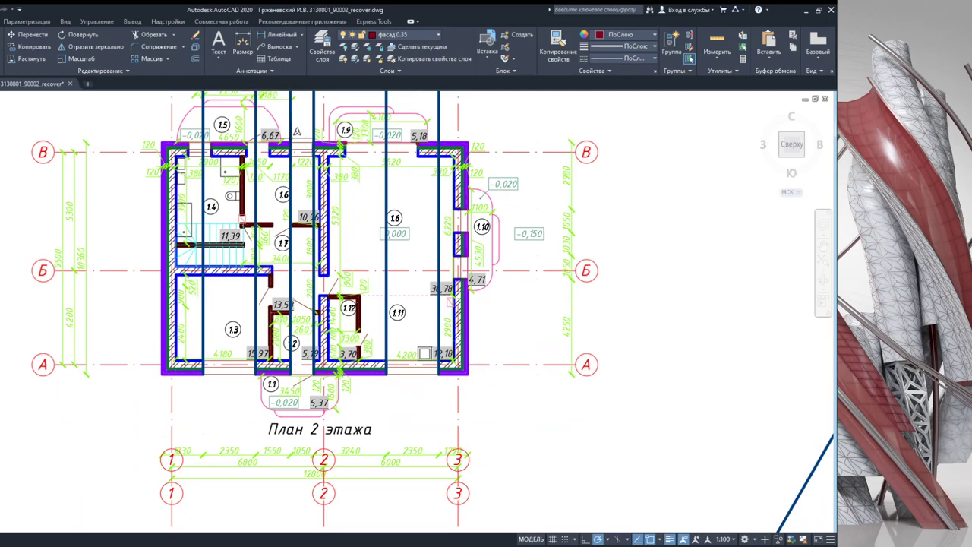
scroll(306, 384, "up", 2)
left_click(261, 334)
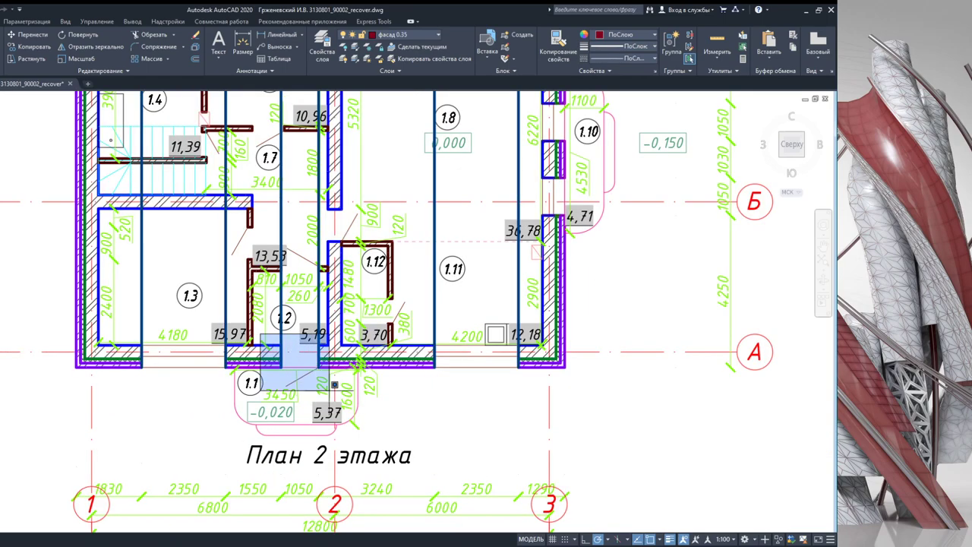
key("Escape")
scroll(331, 298, "down", 2)
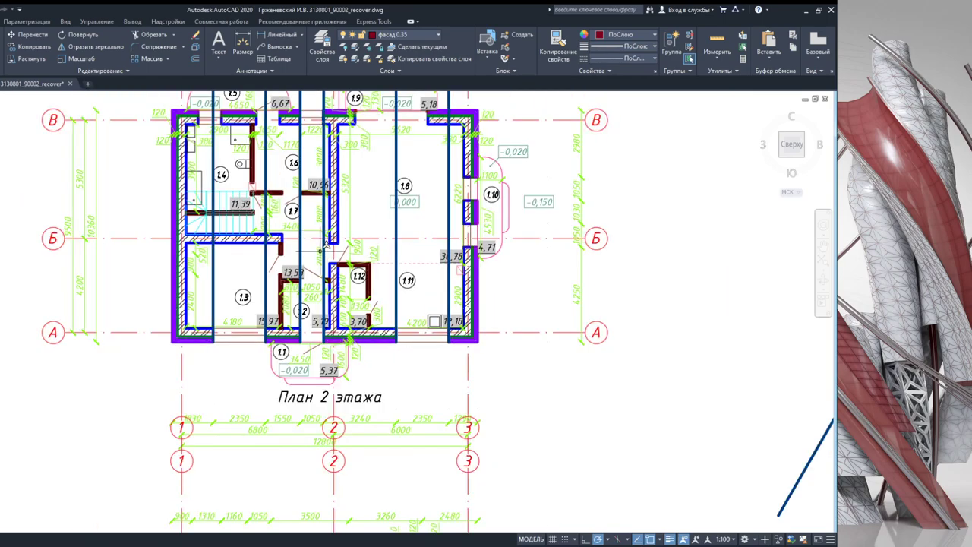
left_click(318, 239)
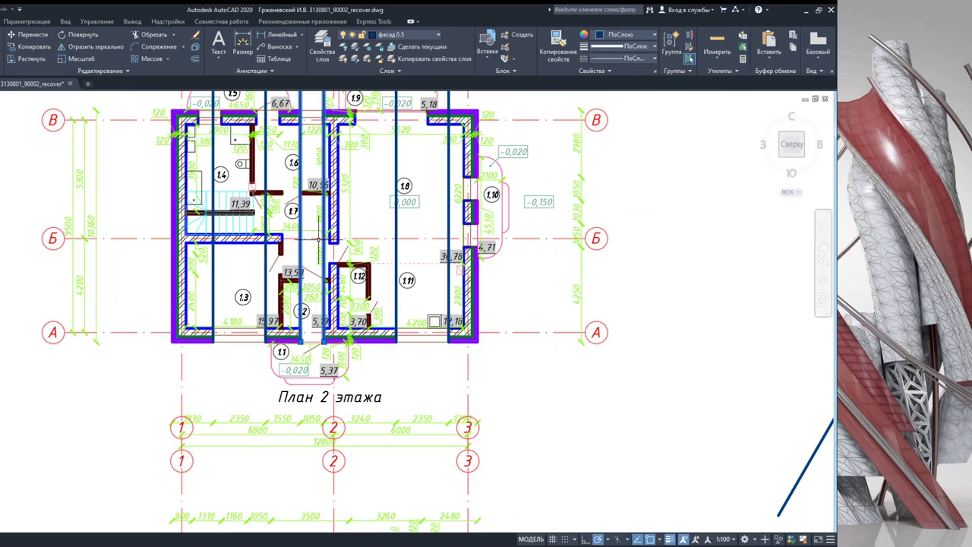
middle_click_drag(319, 240, 323, 531)
scroll(319, 293, "up", 6)
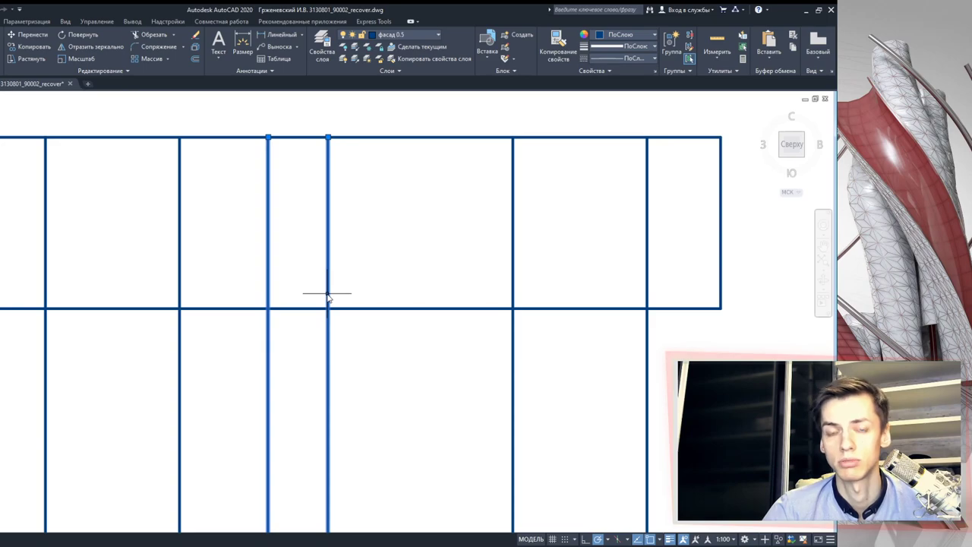
key("Escape")
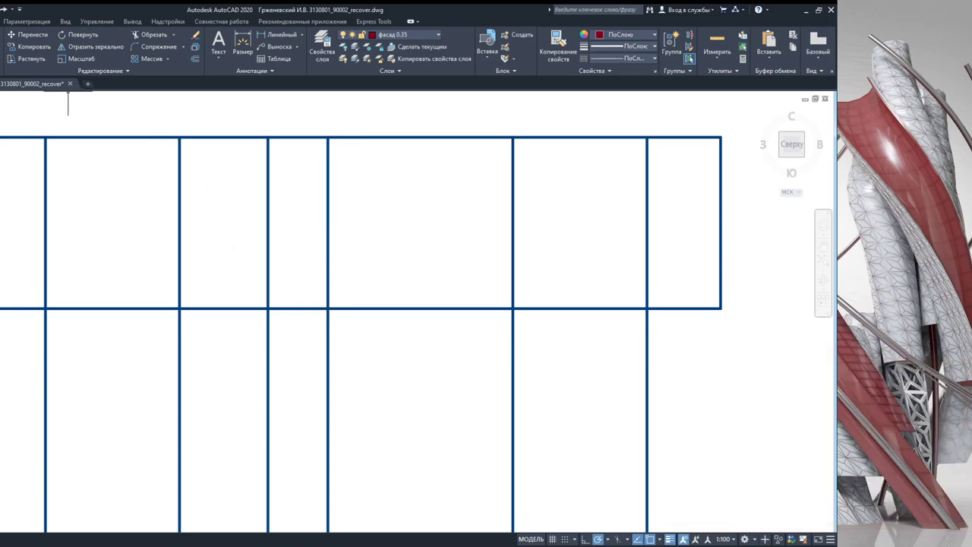
- Draw a red door outline on the band's bottom edge and delete the blue verticals inside it
left_click(267, 308)
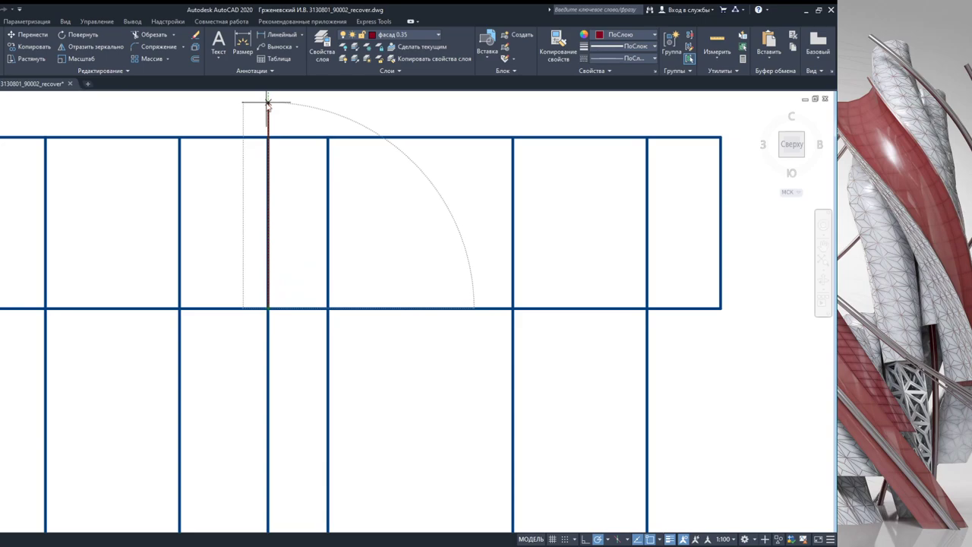
left_click(267, 188)
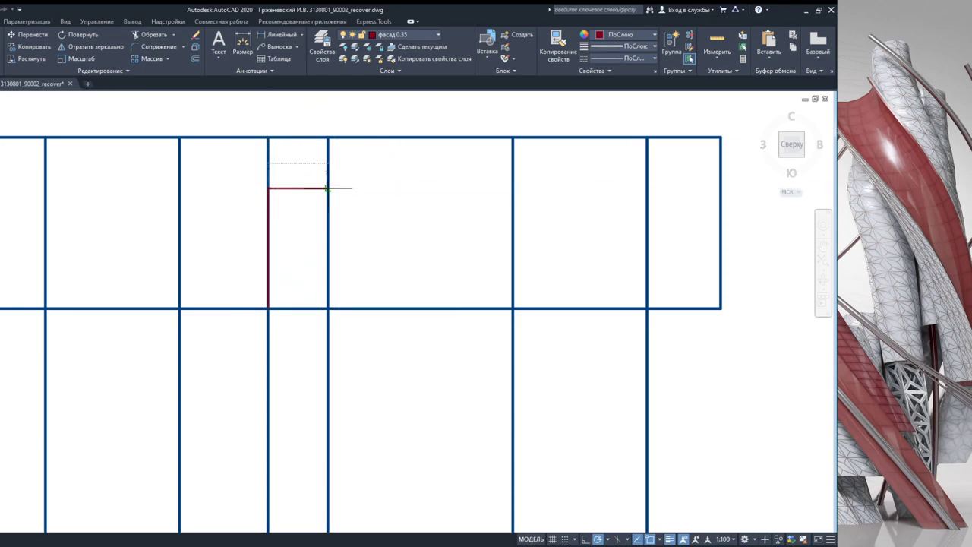
left_click(328, 188)
left_click(328, 308)
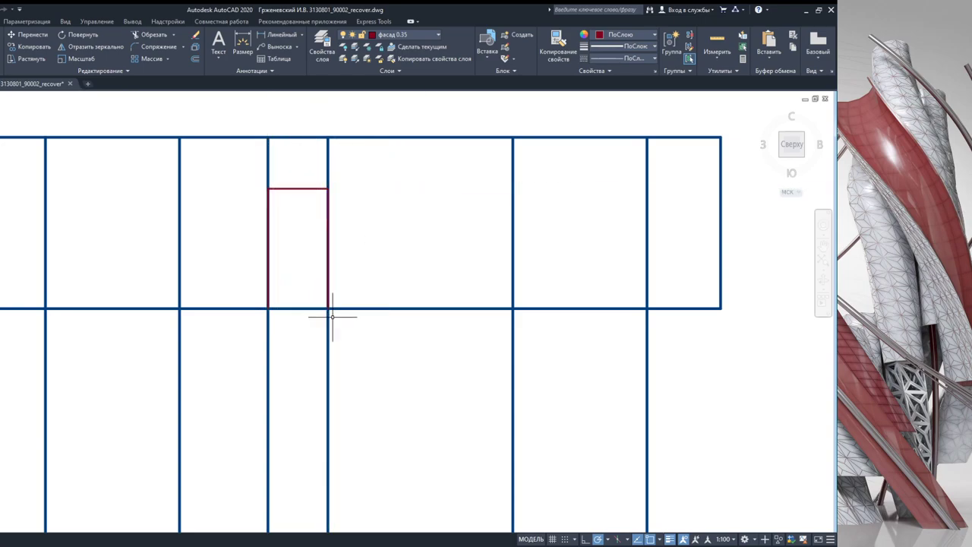
left_click(268, 389)
key("Delete")
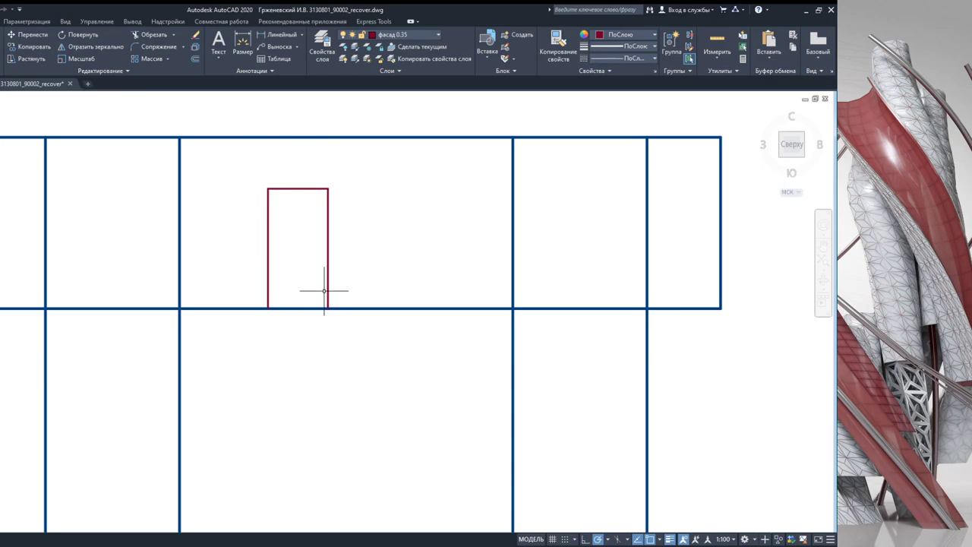
- Crossing-select the facade's vertical lines
scroll(325, 285, "down", 2)
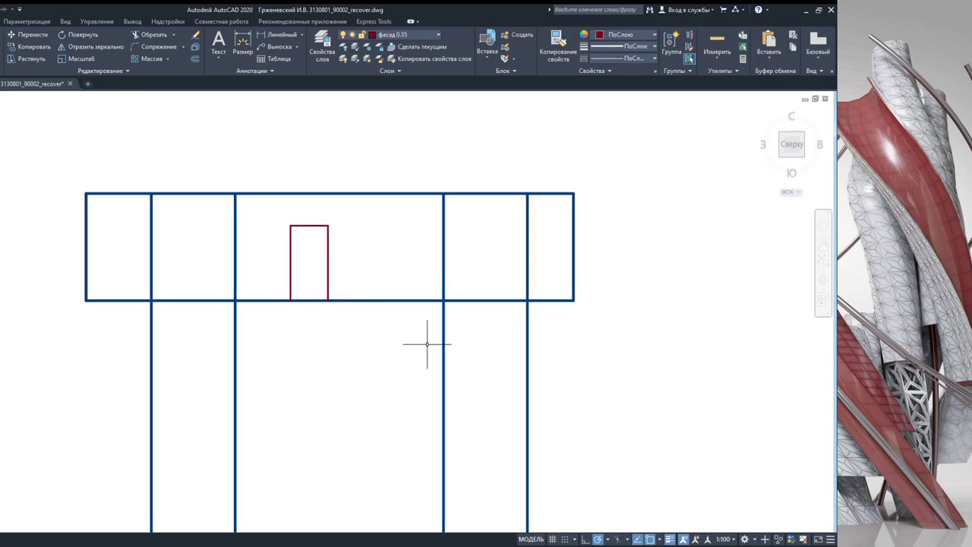
left_click(542, 364)
left_click(403, 373)
left_click(312, 382)
left_click(160, 363)
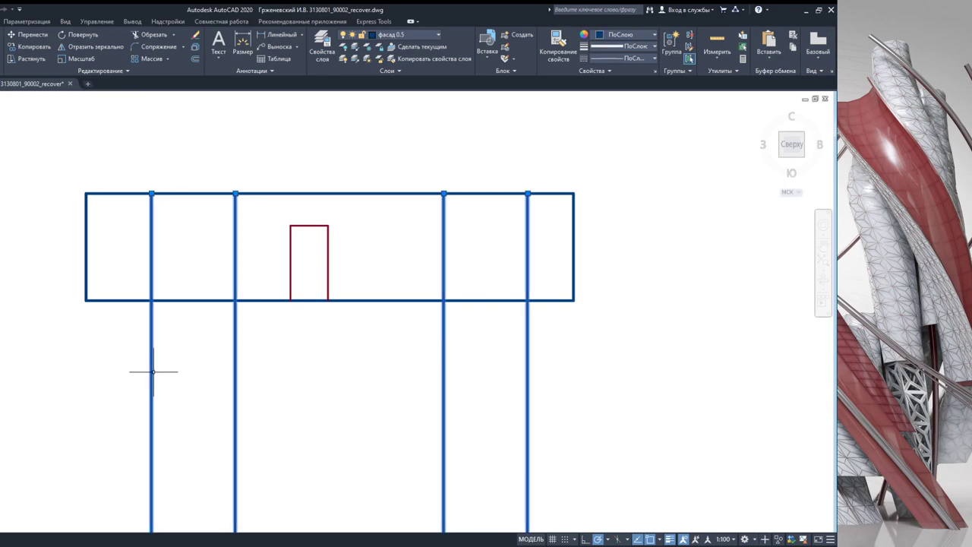
scroll(271, 390, "down", 2)
scroll(271, 391, "down", 1)
scroll(288, 364, "up", 2)
scroll(229, 425, "up", 4)
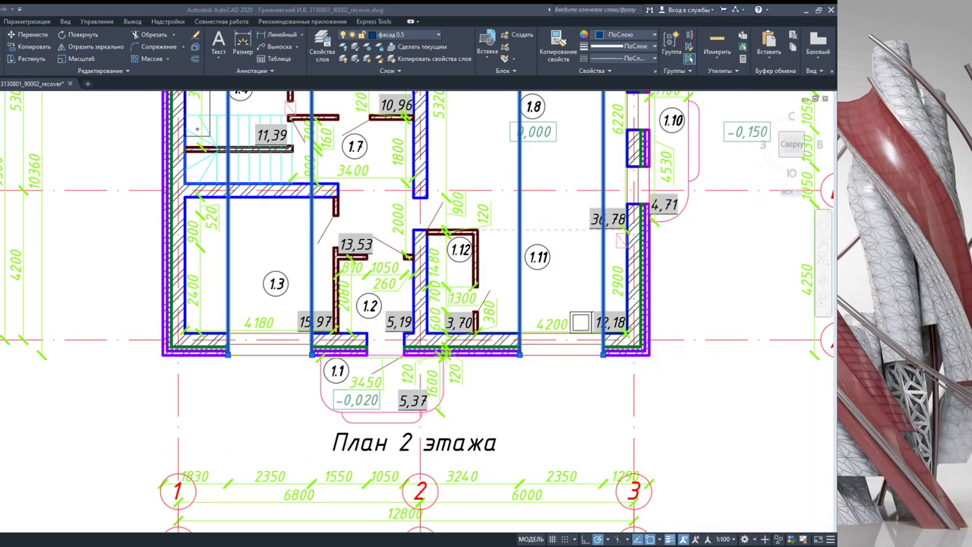
scroll(455, 272, "down", 5)
mouse_move(463, 91)
middle_mouse_down()
mouse_move(469, 235)
mouse_move(454, 323)
middle_mouse_up()
key("Escape")
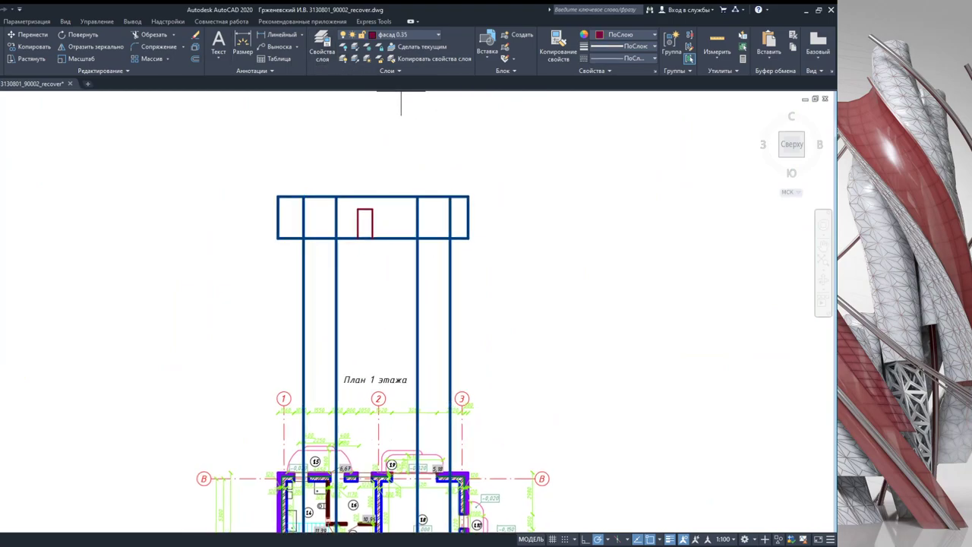
- Finish the horizontal red window rectangle by setting its height
scroll(309, 240, "up", 4)
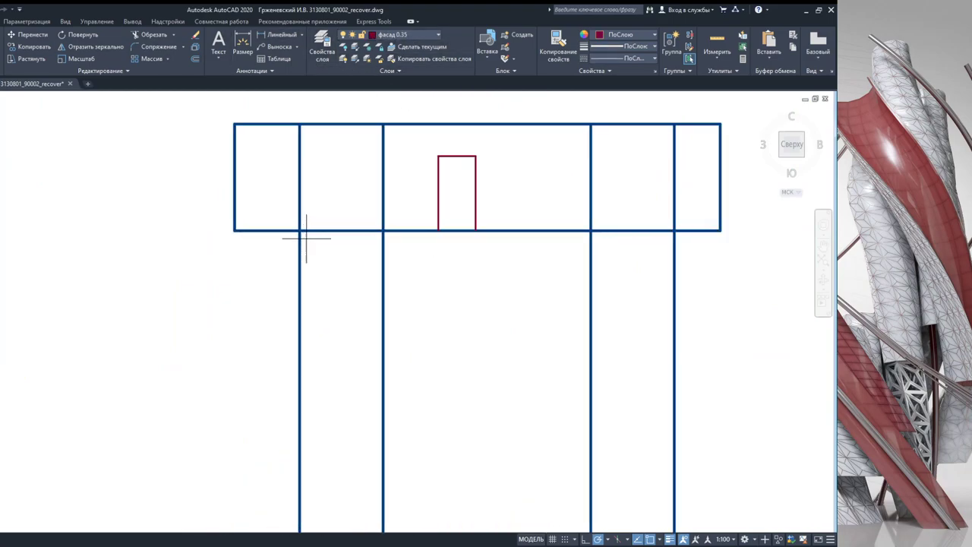
middle_click_drag(308, 155, 294, 226)
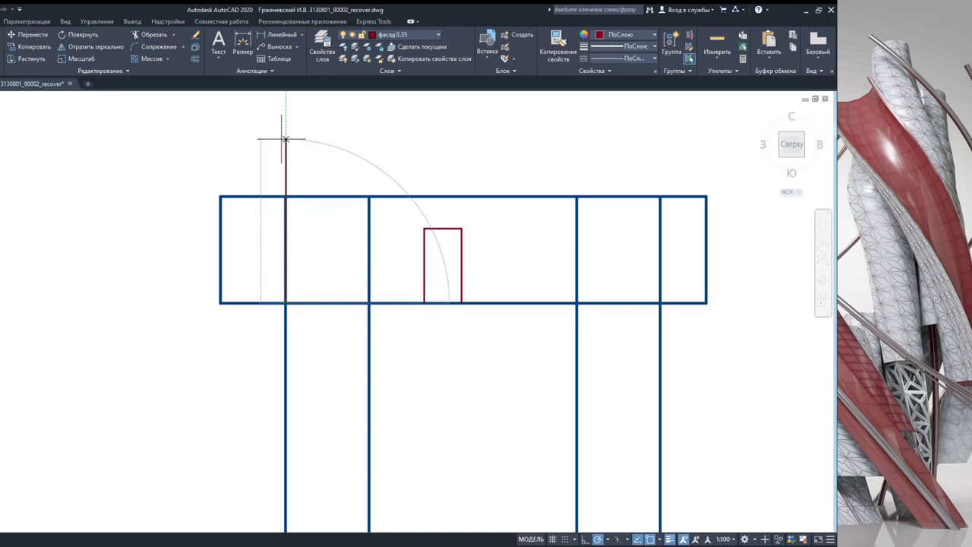
left_click(369, 271)
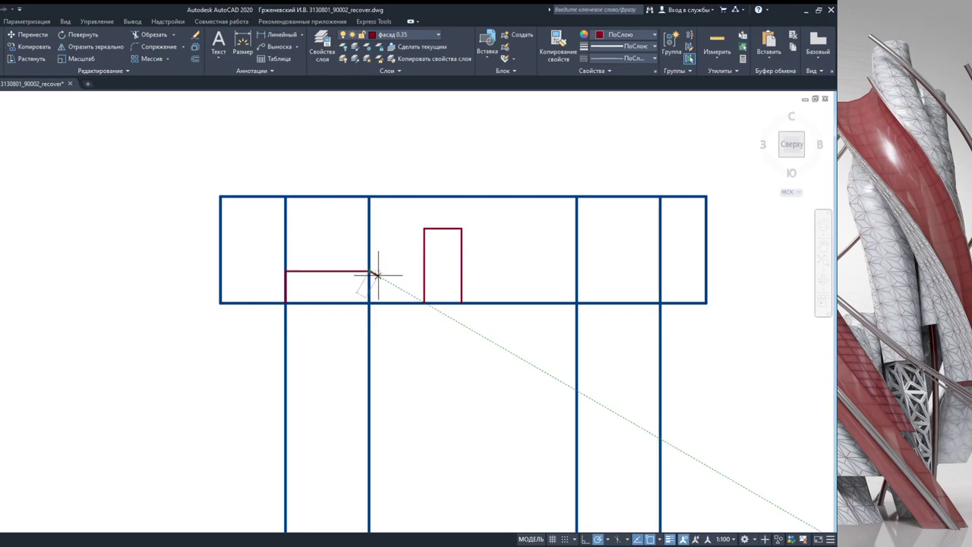
scroll(372, 266, "up", 4)
scroll(365, 201, "down", 4)
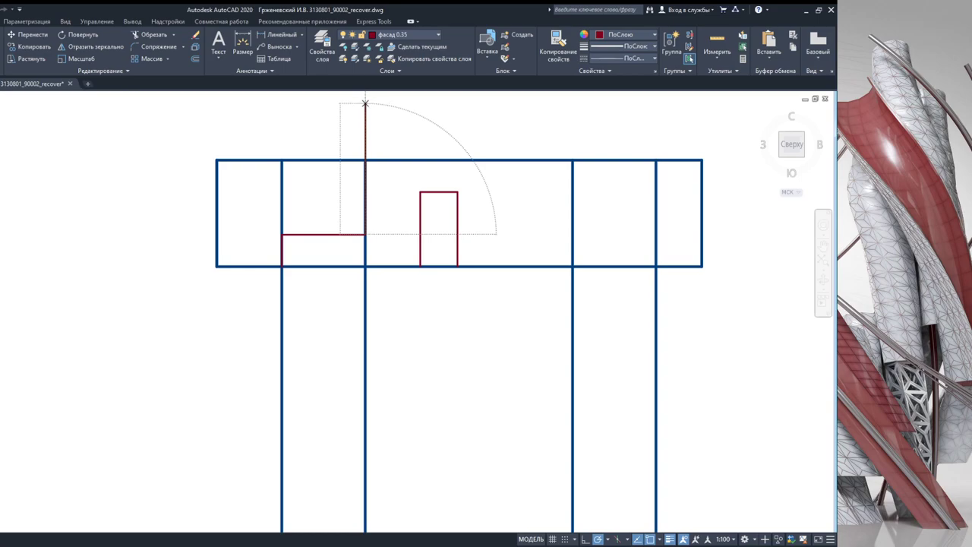
left_click(281, 197)
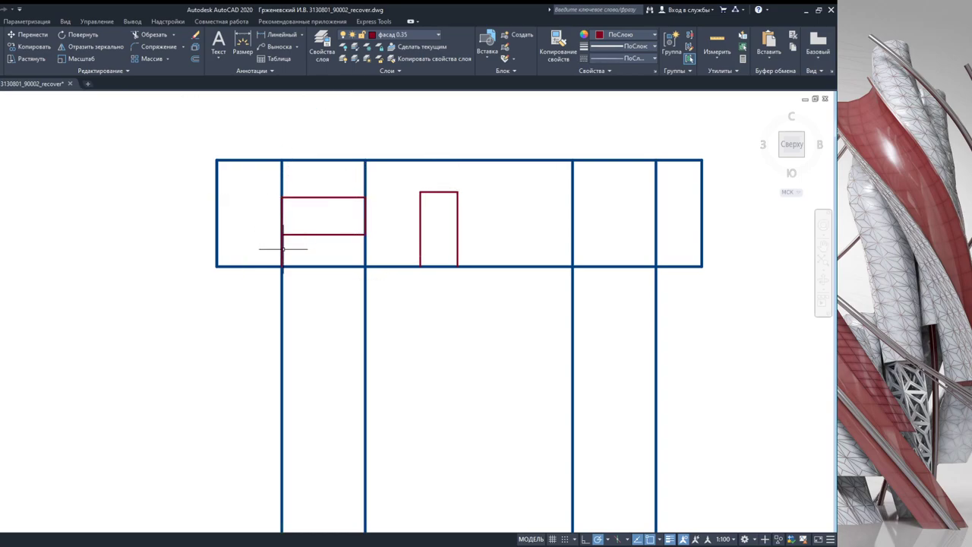
- Delete two vertical construction lines crossing the facade
middle_click_drag(366, 274, 346, 295)
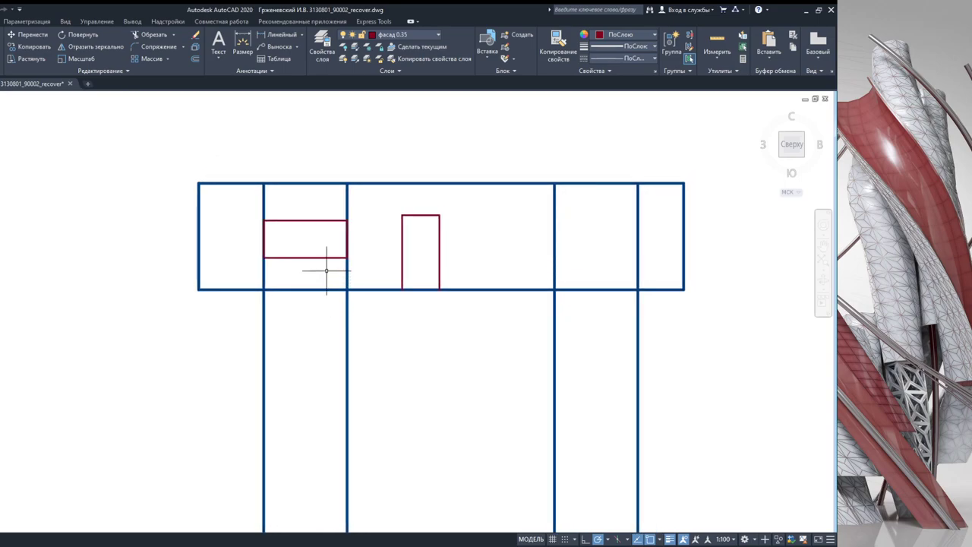
scroll(389, 367, "down", 3)
mouse_move(310, 351)
middle_mouse_down()
mouse_move(336, 211)
mouse_move(328, 344)
middle_mouse_up()
left_click(266, 271)
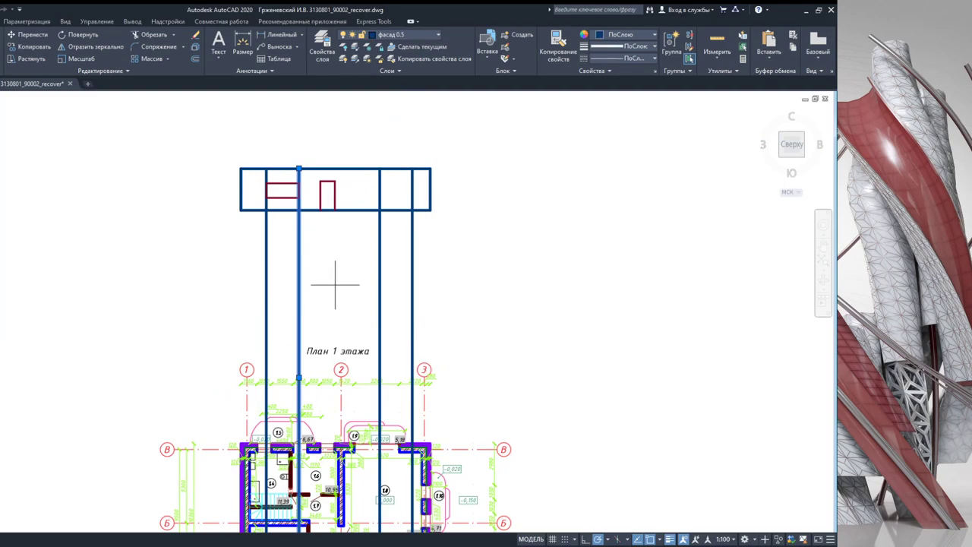
left_click(298, 277)
key("Delete")
- Mirror the red window into the right bay, keeping the original
scroll(286, 222, "up", 4)
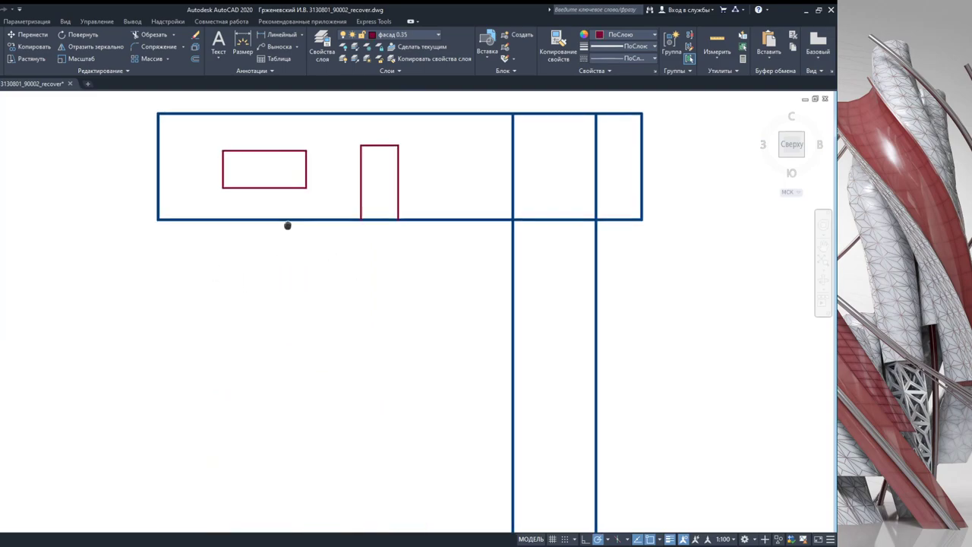
middle_click_drag(286, 223, 276, 260)
left_click(193, 160)
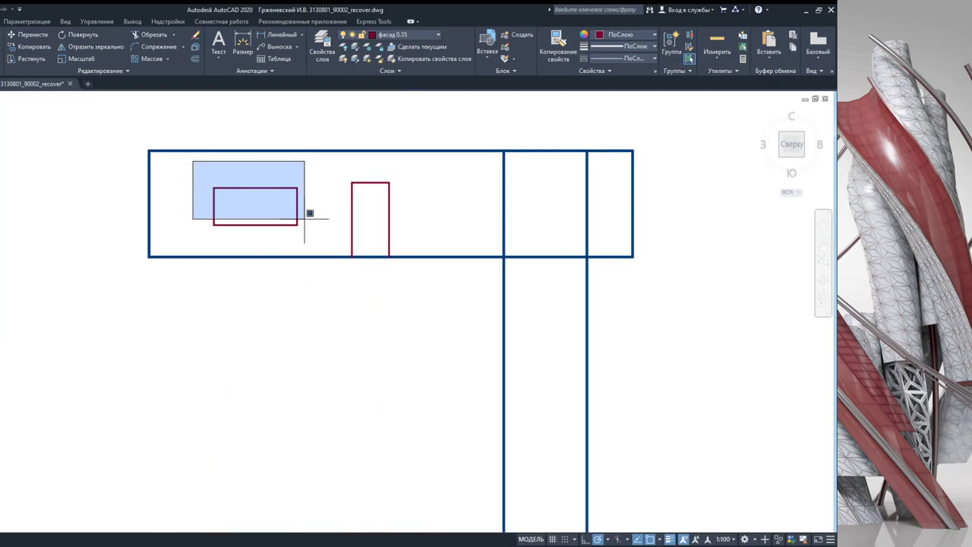
left_click(318, 232)
left_click(70, 45)
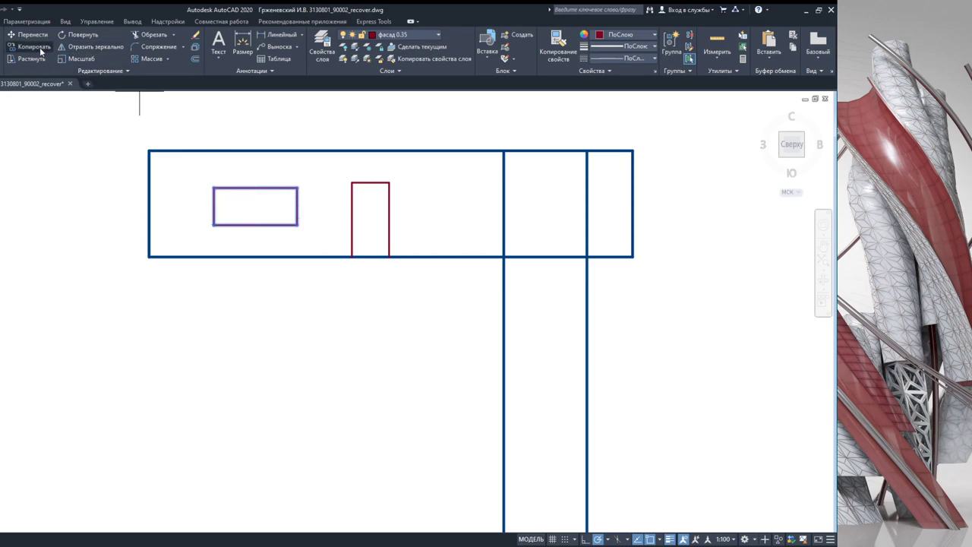
left_click(213, 188)
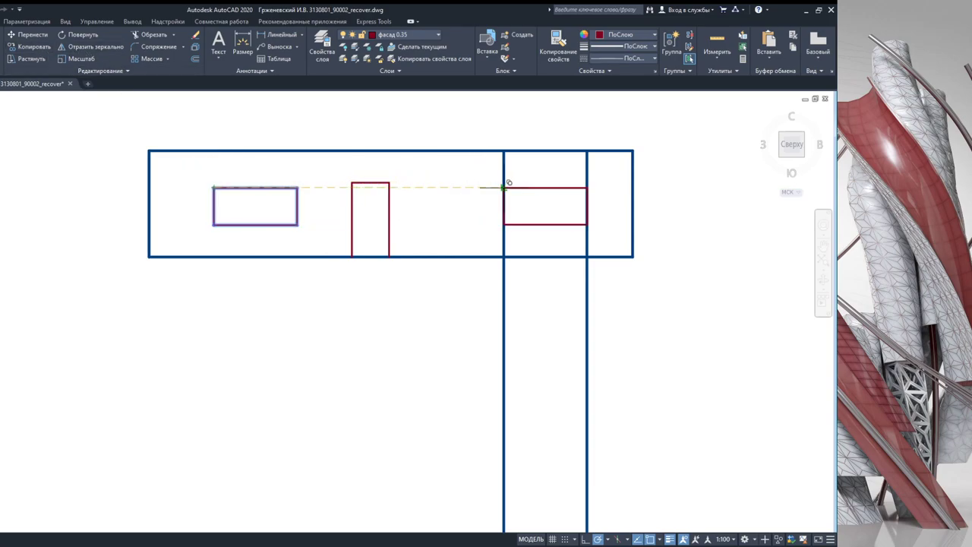
left_click(504, 187)
key("Return")
- Erase the two remaining long vertical construction lines
left_click(613, 330)
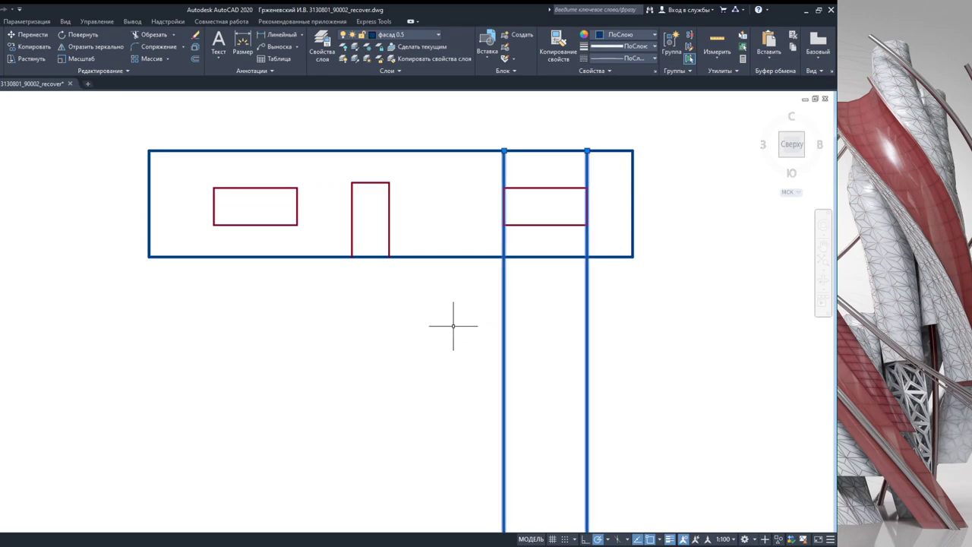
left_click(454, 324)
key("Delete")
middle_click_drag(566, 297, 524, 318)
scroll(524, 318, "down", 2)
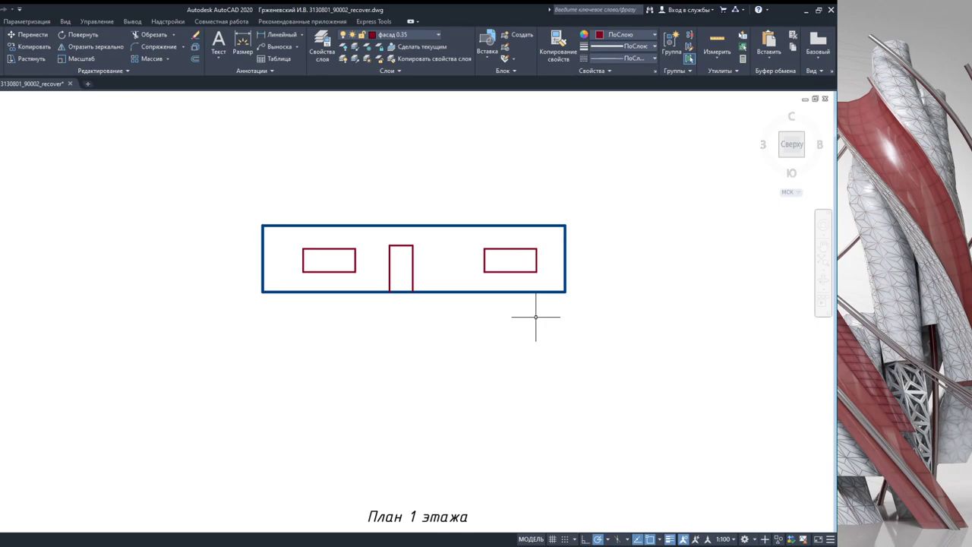
- Project a vertical construction line up from the floor plan's lower-left corner
scroll(531, 369, "down", 3)
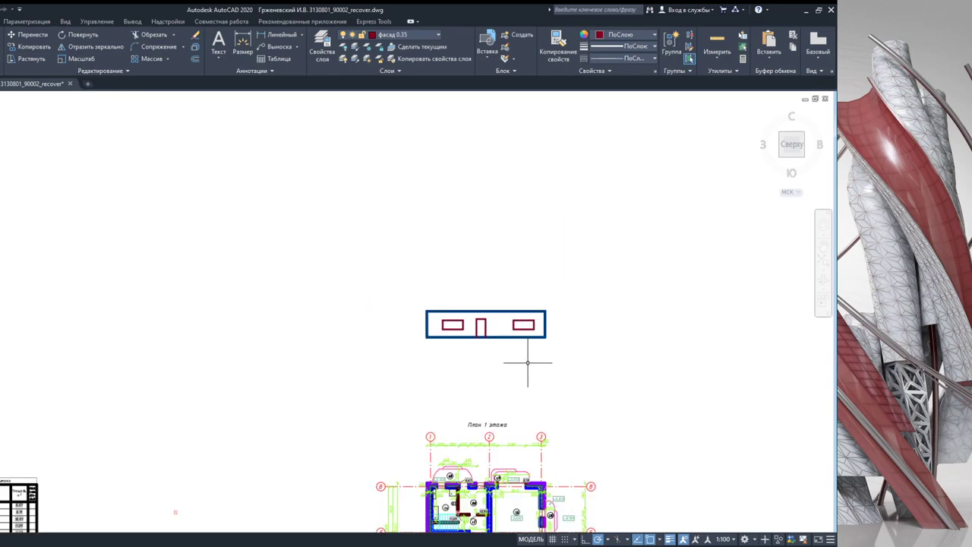
middle_click_drag(531, 369, 462, 256)
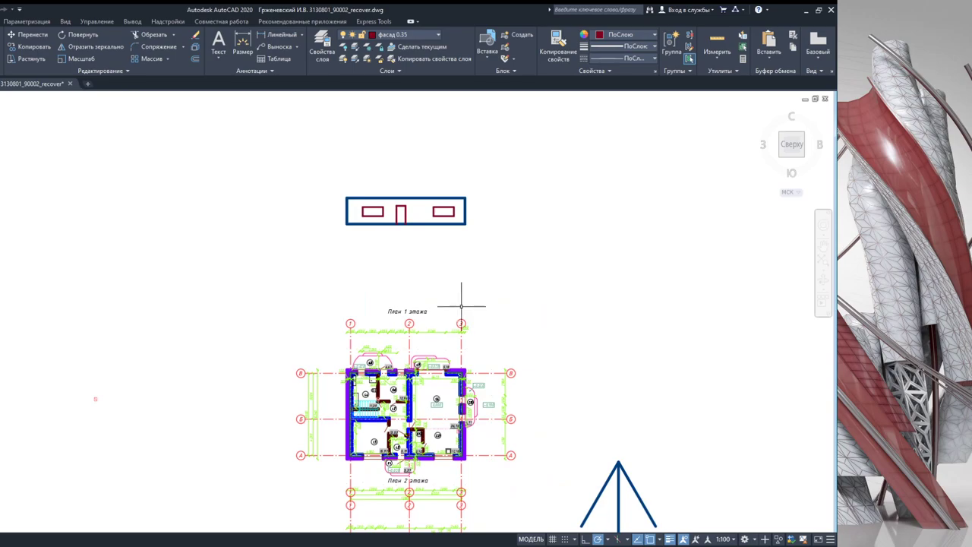
scroll(461, 306, "down", 3)
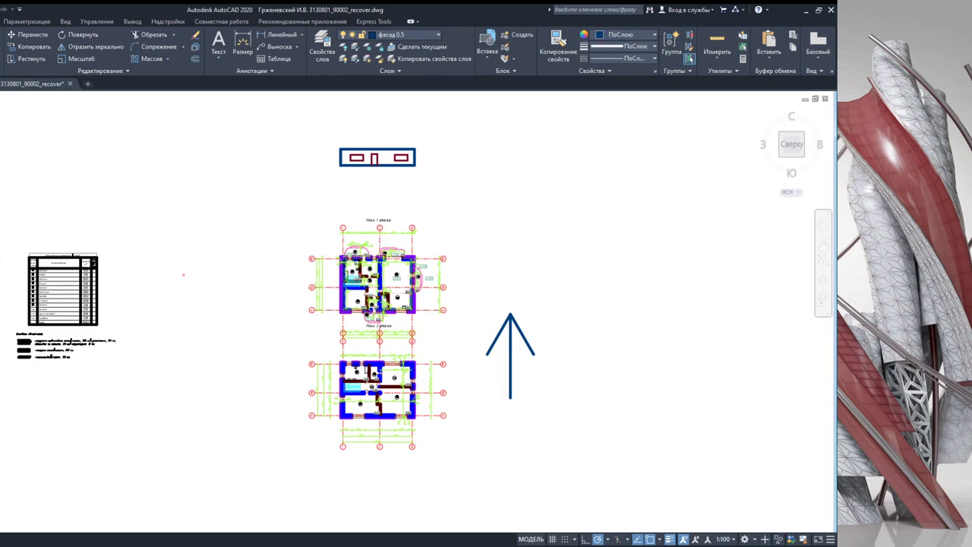
scroll(336, 401, "up", 3)
scroll(395, 376, "up", 2)
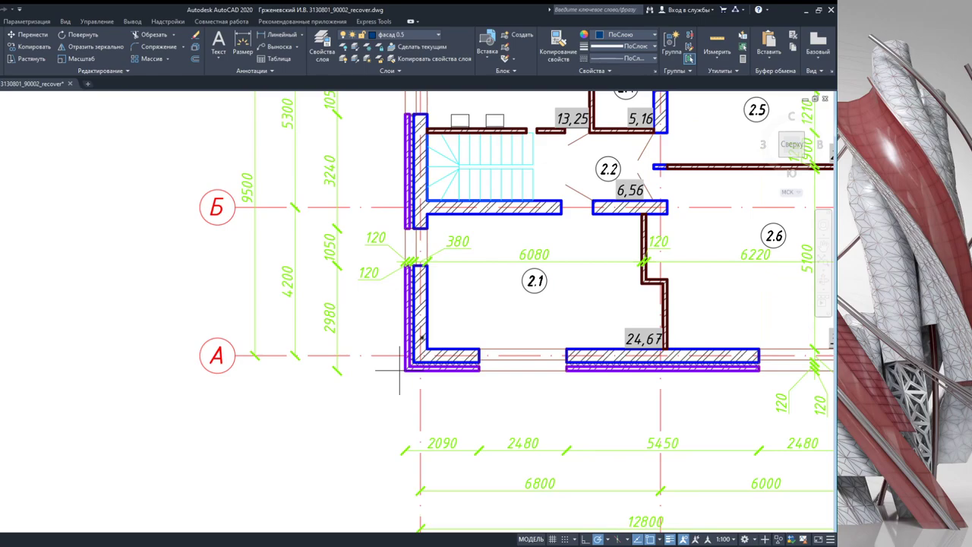
left_click(405, 371)
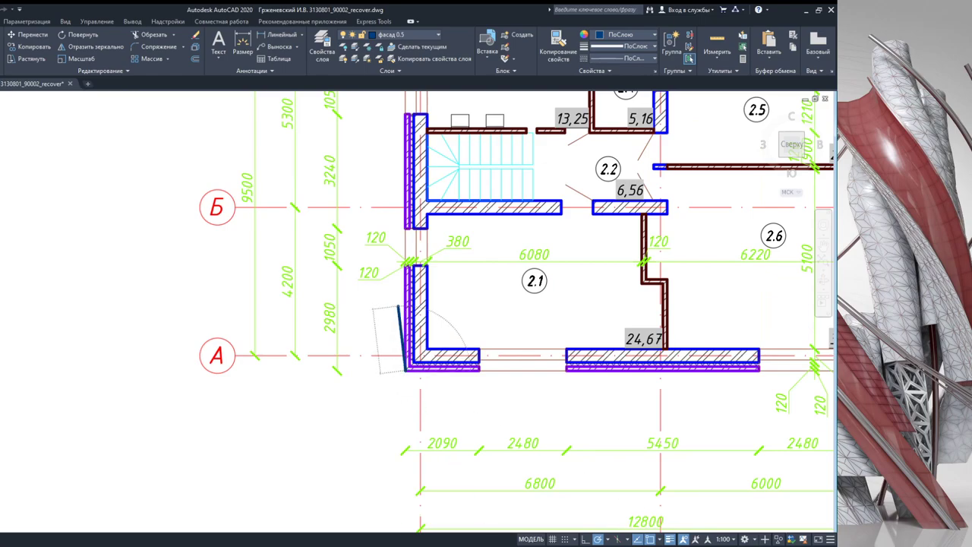
scroll(405, 370, "down", 5)
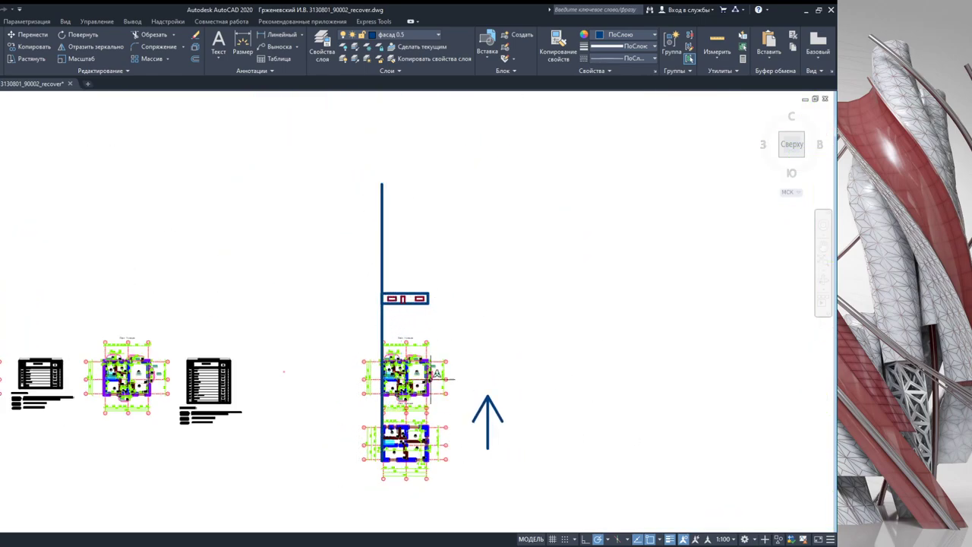
scroll(448, 414, "up", 3)
scroll(296, 330, "up", 3)
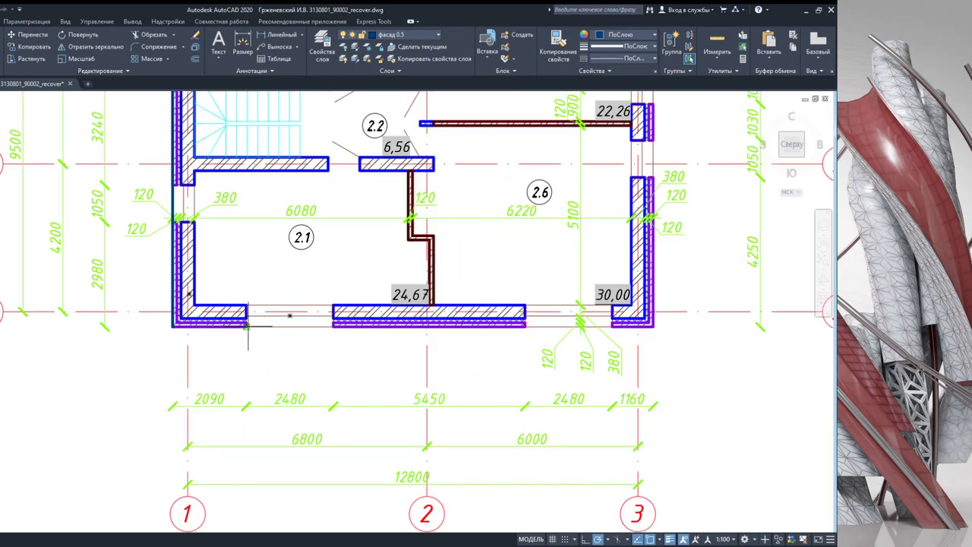
scroll(248, 327, "down", 5)
scroll(314, 174, "down", 2)
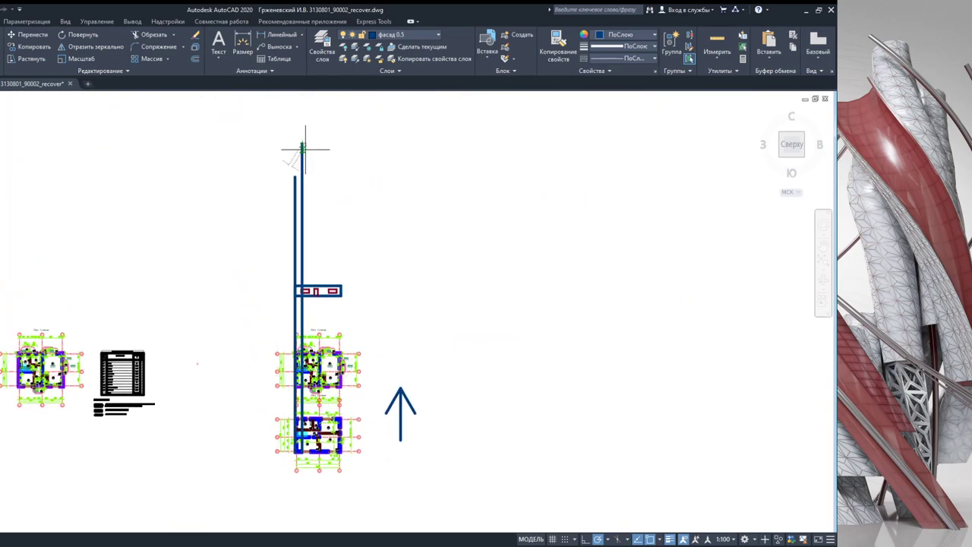
middle_click_drag(318, 441, 317, 323)
scroll(321, 308, "up", 6)
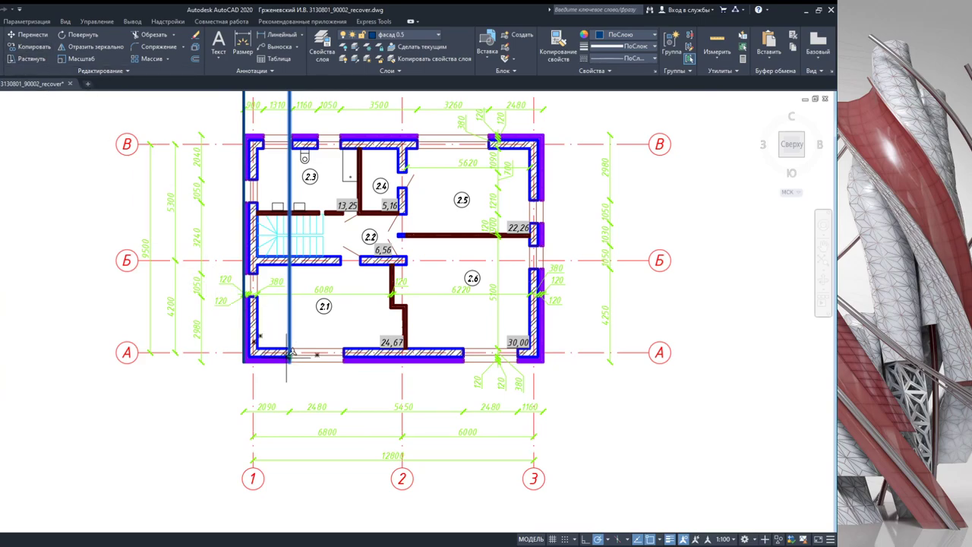
- Add vertical lines at three window-opening edges and the right wall edge
left_click(289, 361)
left_click(344, 360)
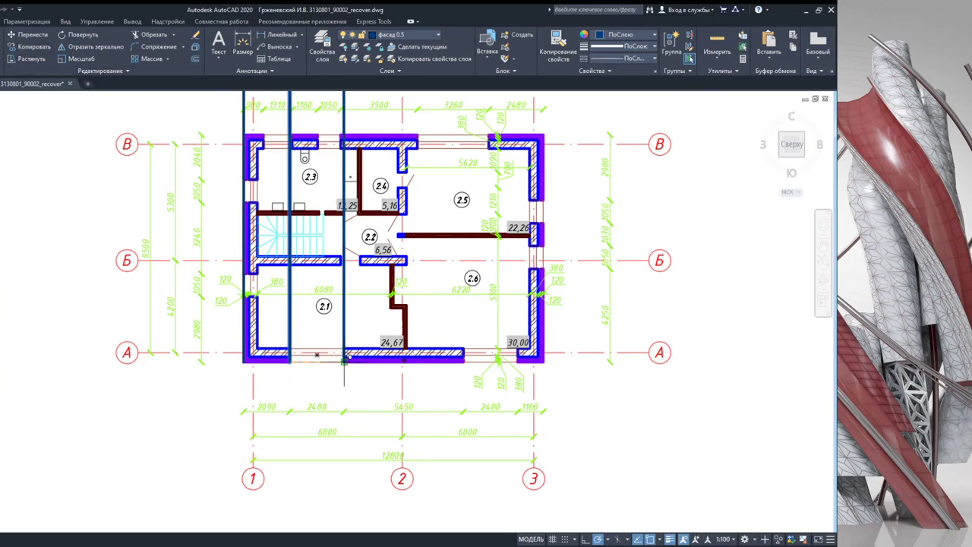
left_click(464, 357)
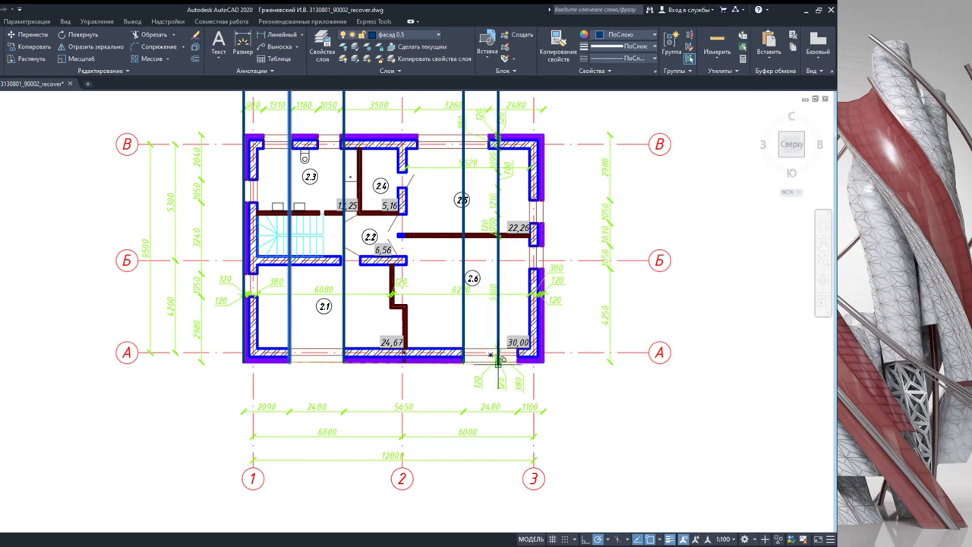
left_click(517, 361)
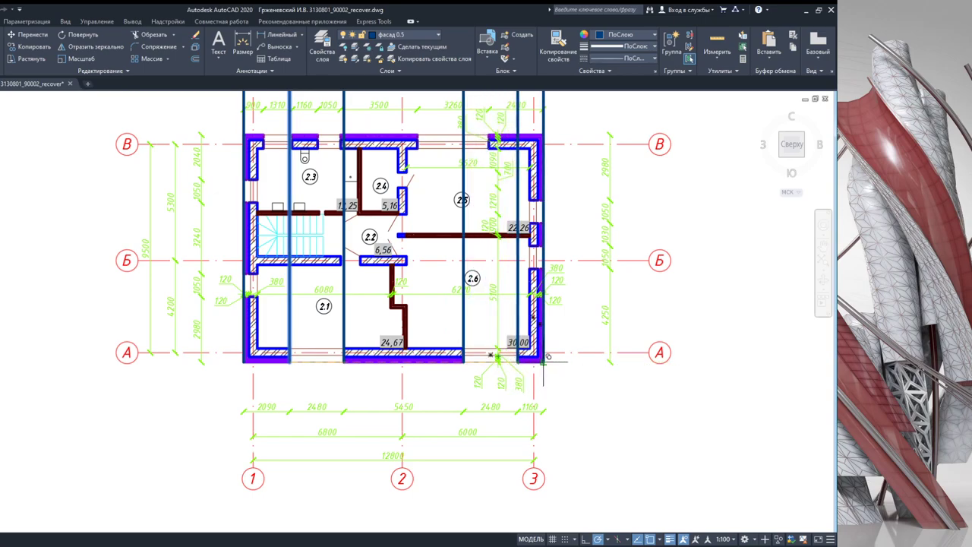
scroll(541, 332, "down", 3)
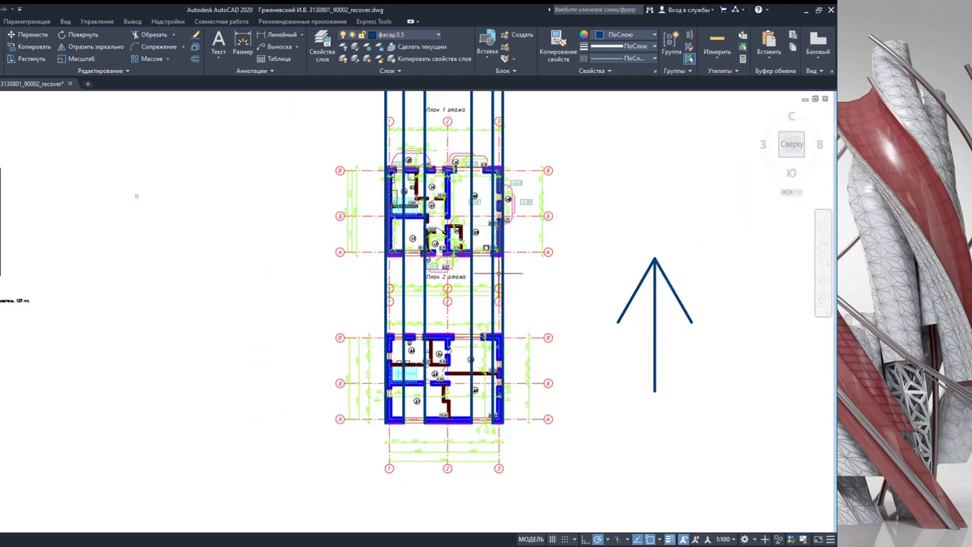
middle_click_drag(371, 133, 371, 285)
scroll(380, 284, "up", 4)
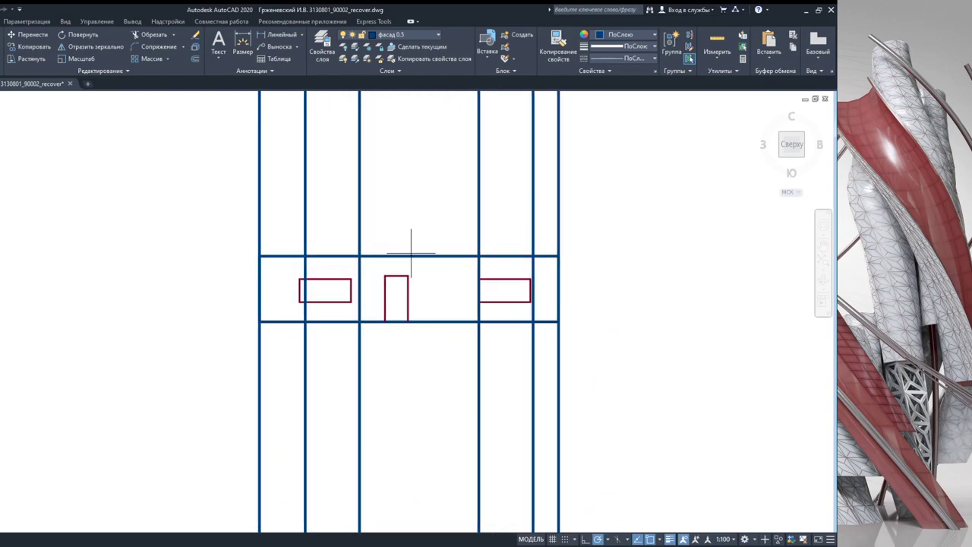
- Offset the facade's top line upward to form a new upper tier line
left_click(408, 256)
scroll(445, 233, "up", 4)
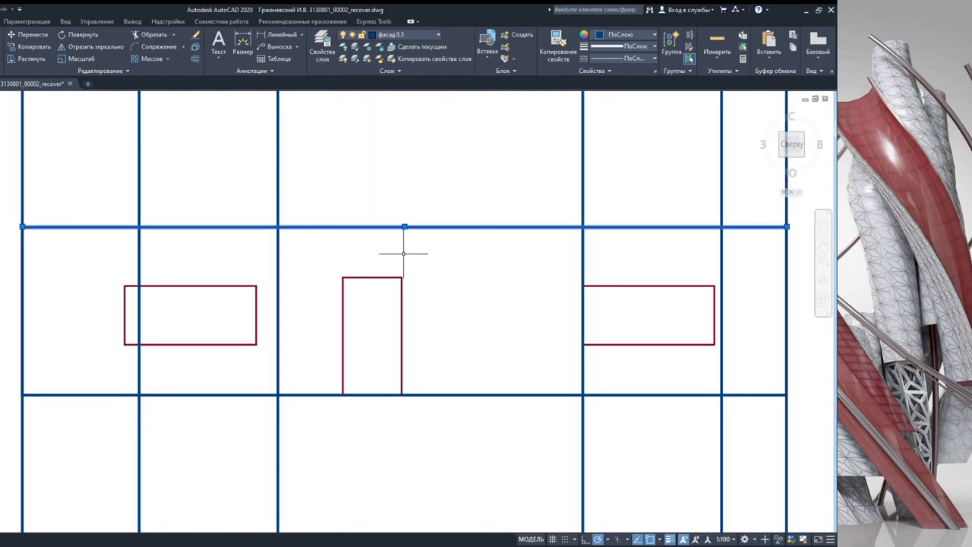
scroll(404, 253, "down", 4)
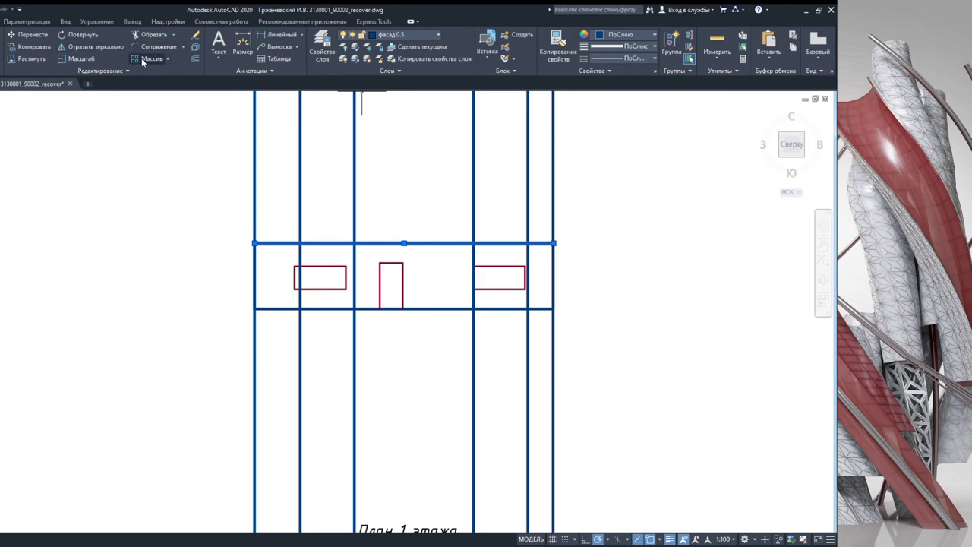
key("Escape")
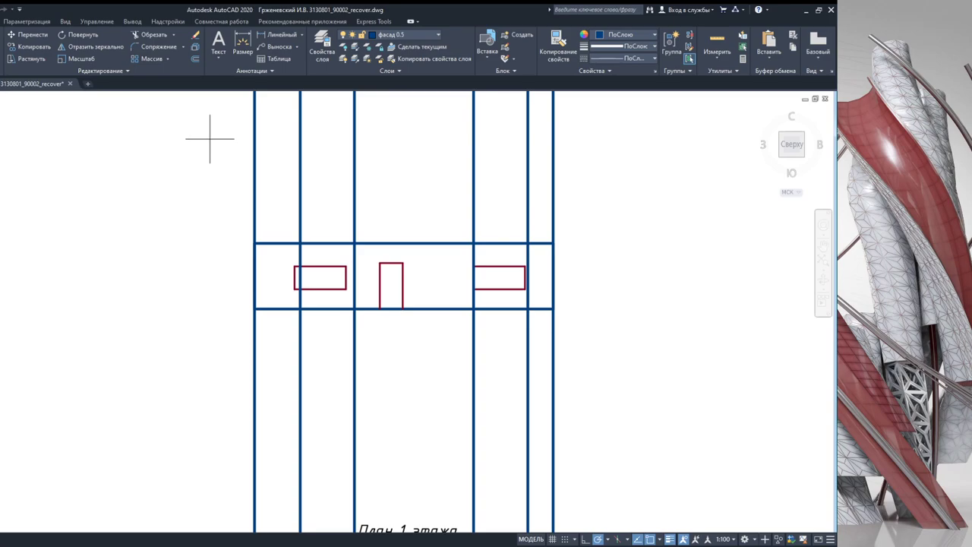
left_click(220, 141)
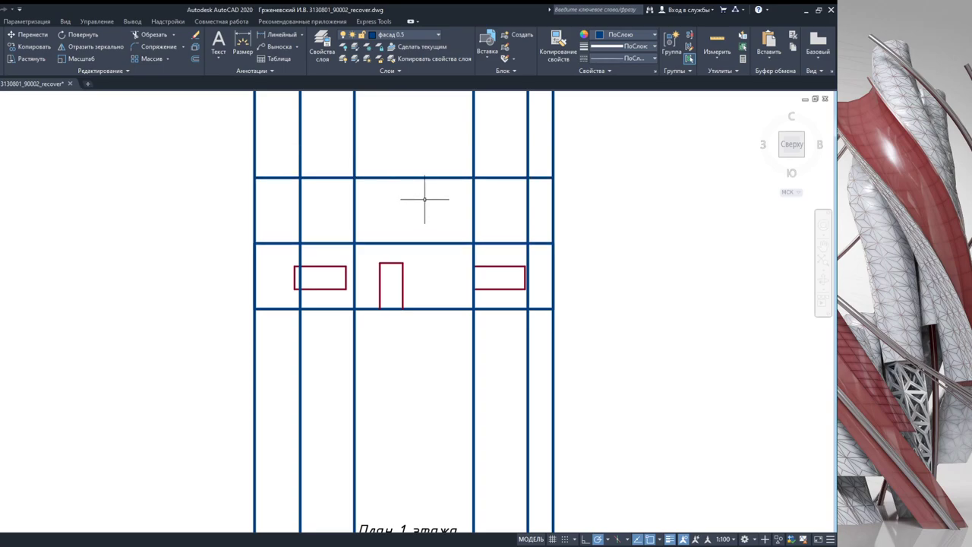
scroll(417, 288, "down", 3)
- Trim the vertical lines off above the new top line
left_click(542, 347)
left_click(299, 191)
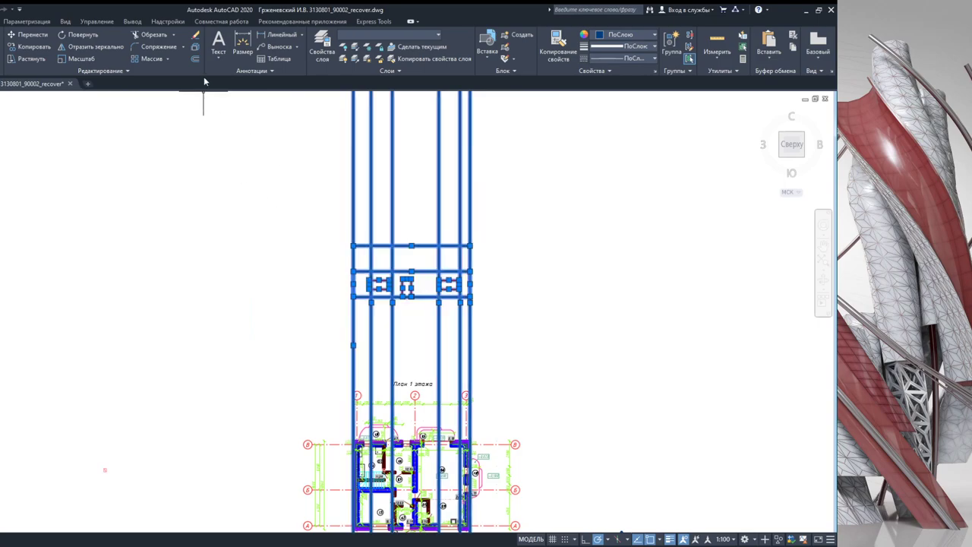
left_click(144, 34)
left_click_drag(346, 193, 522, 197)
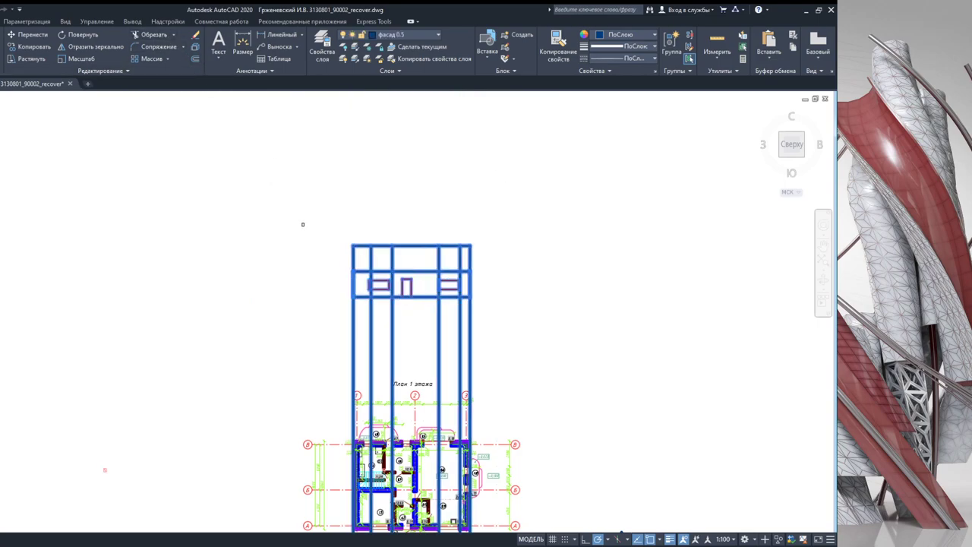
key("Escape")
scroll(410, 233, "up", 2)
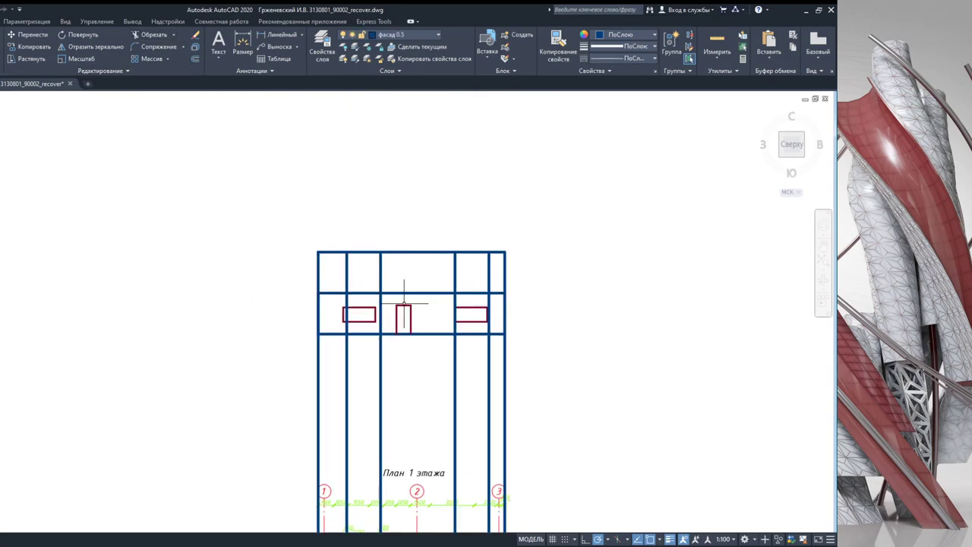
scroll(398, 307, "up", 2)
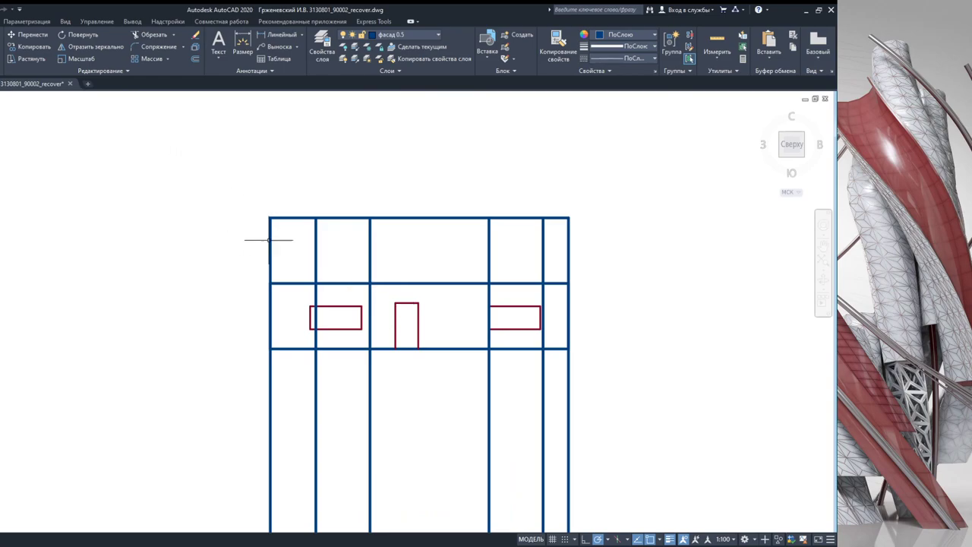
- Measure distances between facade lines, then select and release the left red window
scroll(297, 278, "up", 2)
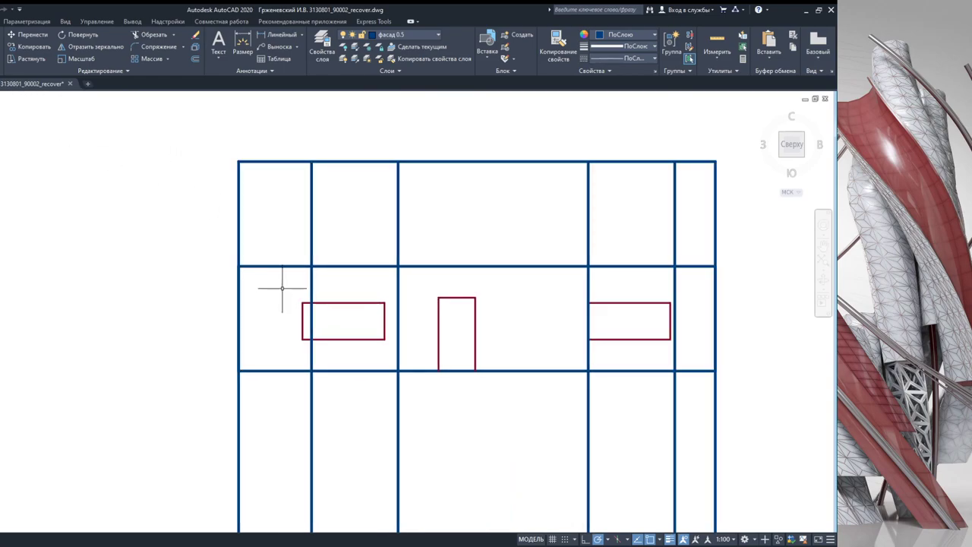
left_click(715, 43)
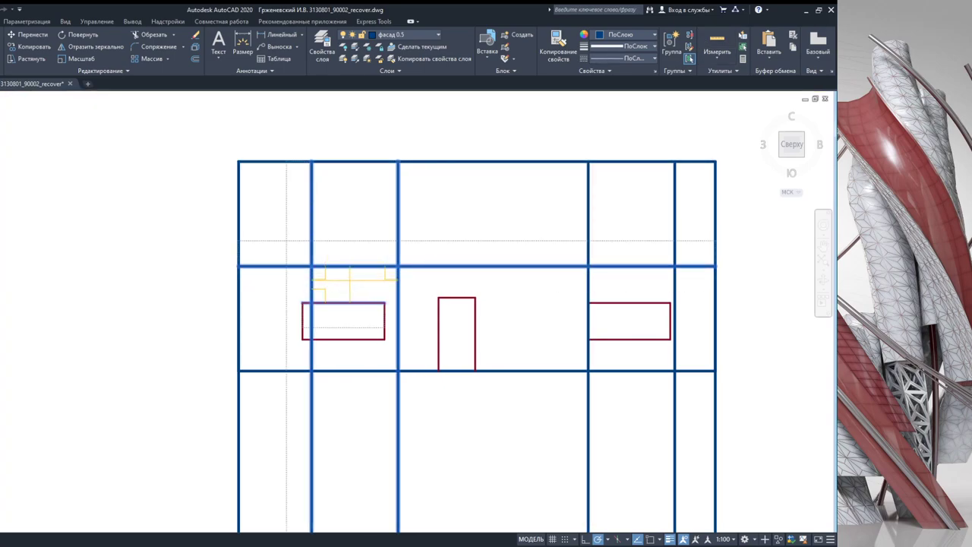
key("Escape")
left_click(271, 291)
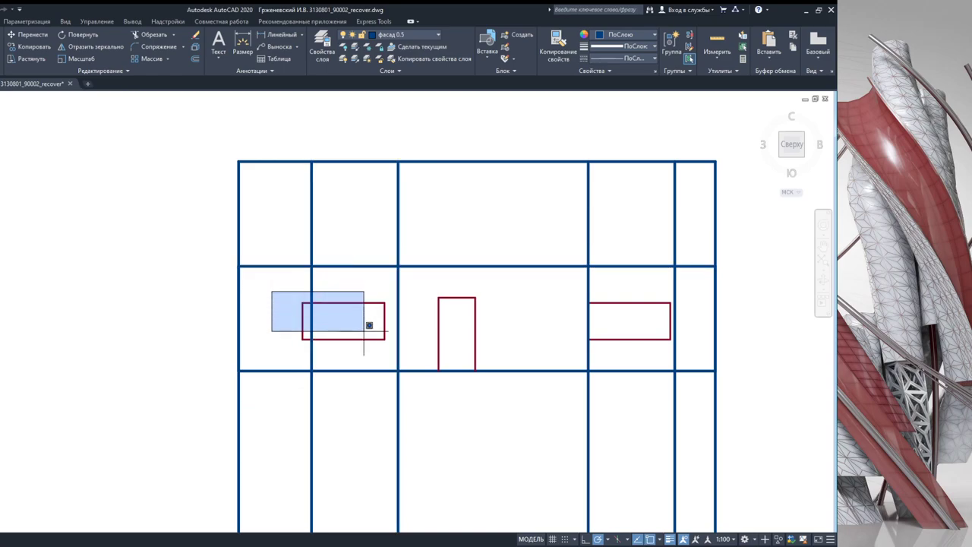
left_click(400, 352)
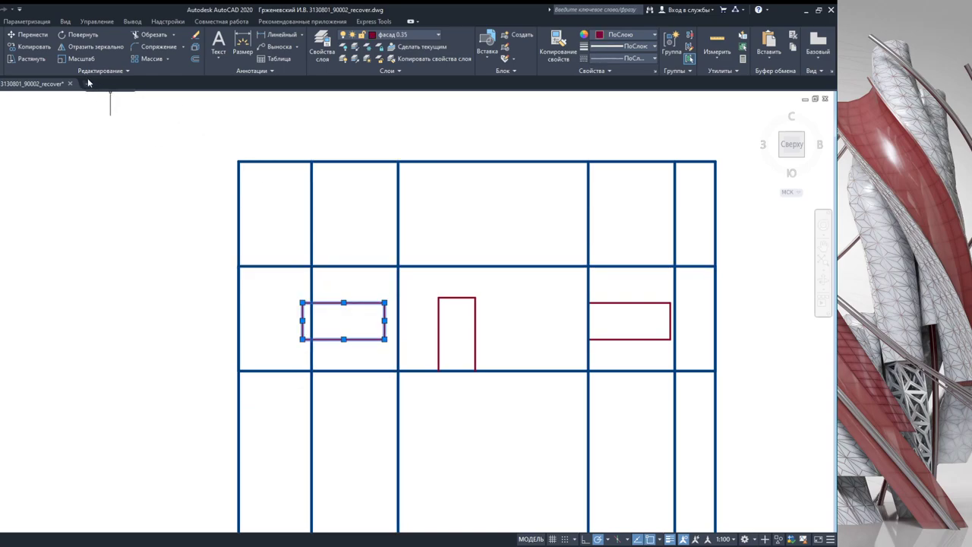
key("Escape")
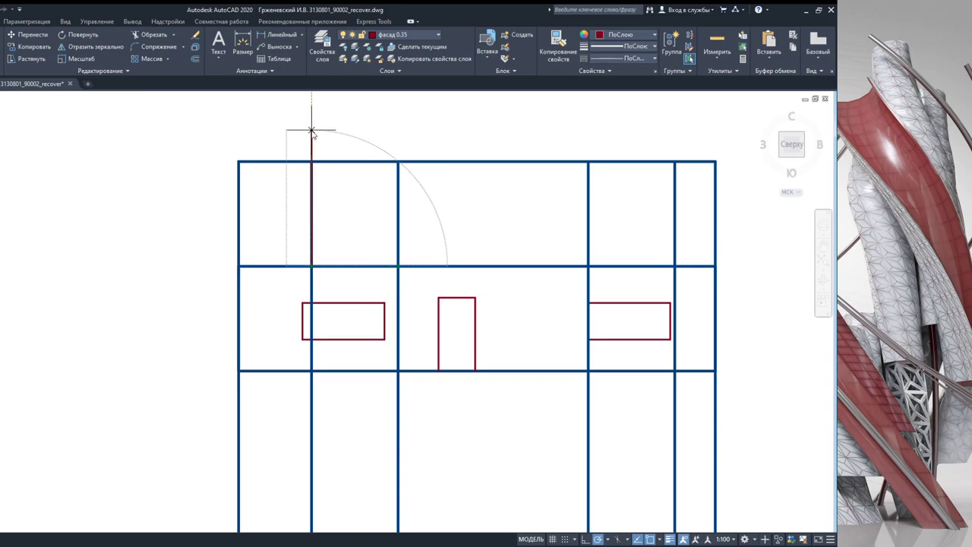
- Copy the lower-left window up onto the guide line in the upper storey
key("Escape")
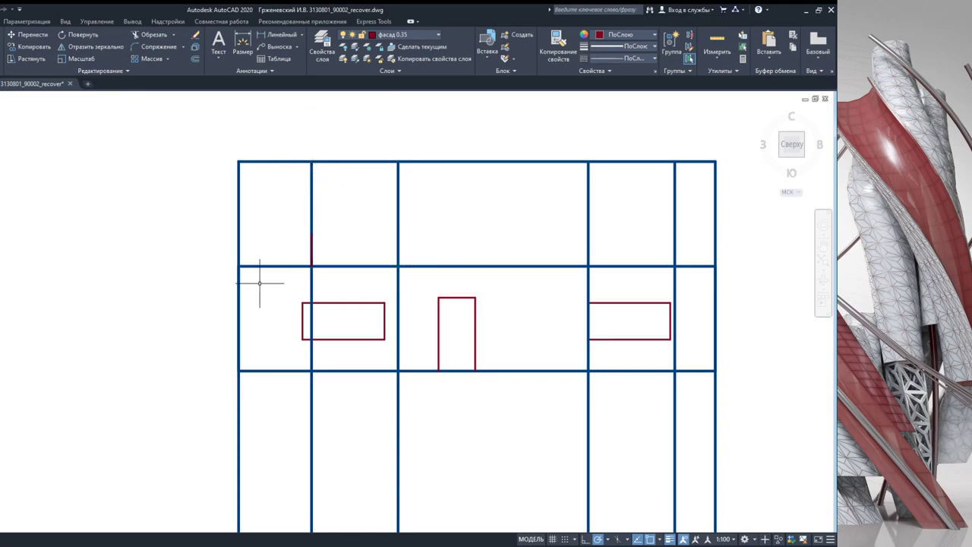
left_click(267, 281)
left_click(396, 353)
left_click(28, 47)
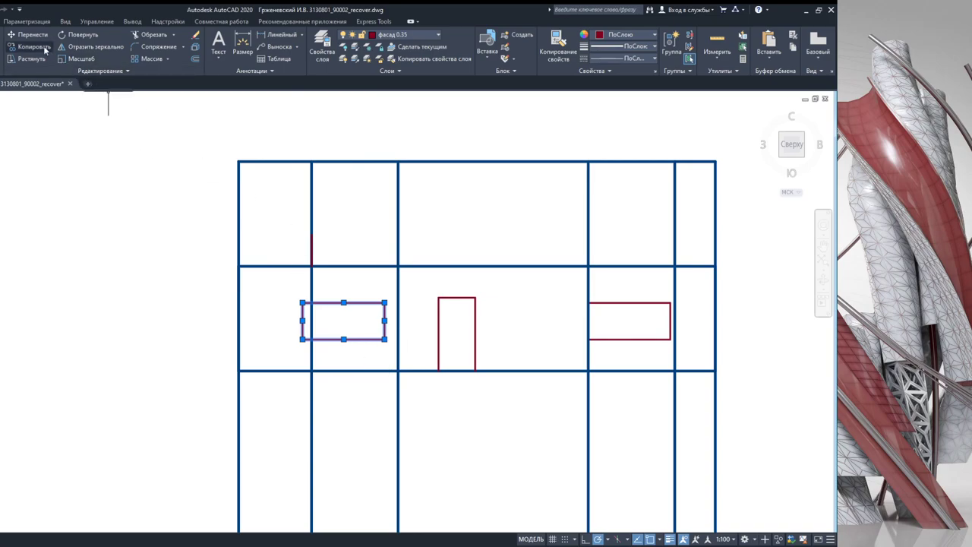
left_click(302, 337)
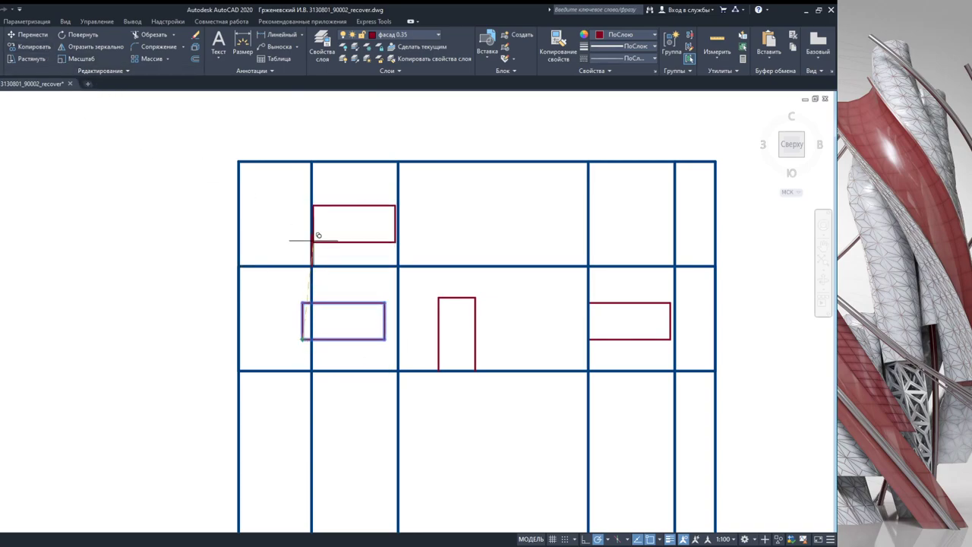
left_click(311, 235)
scroll(362, 259, "up", 2)
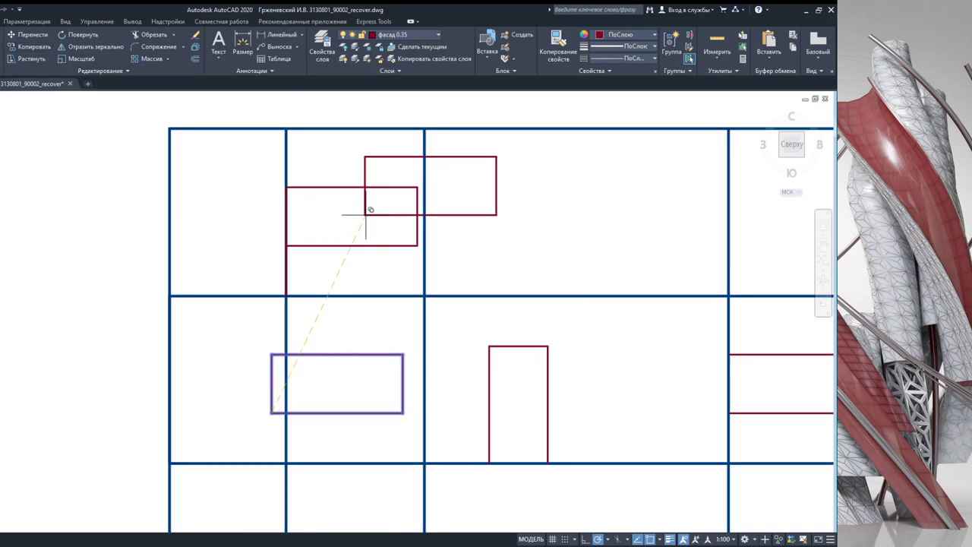
scroll(366, 217, "up", 2)
key("Escape")
- Stretch the copied window's right side to the column line and delete the guide line
left_click(449, 204)
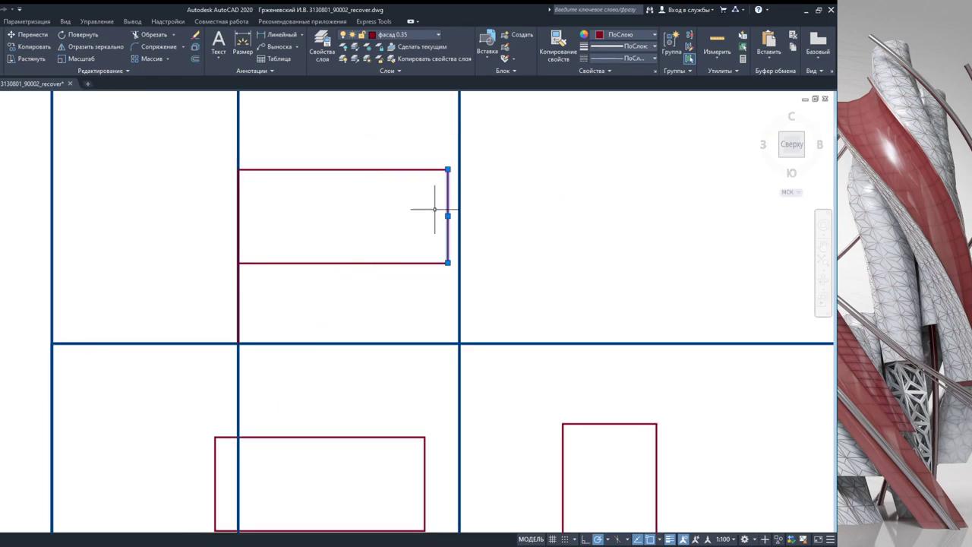
left_click(447, 215)
left_click(459, 215)
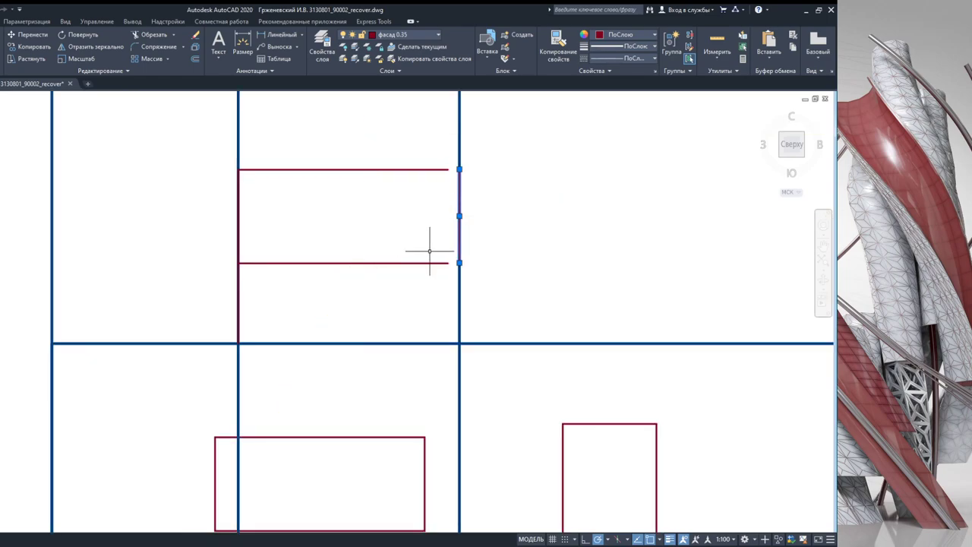
left_click(433, 263)
left_click(447, 262)
left_click(459, 263)
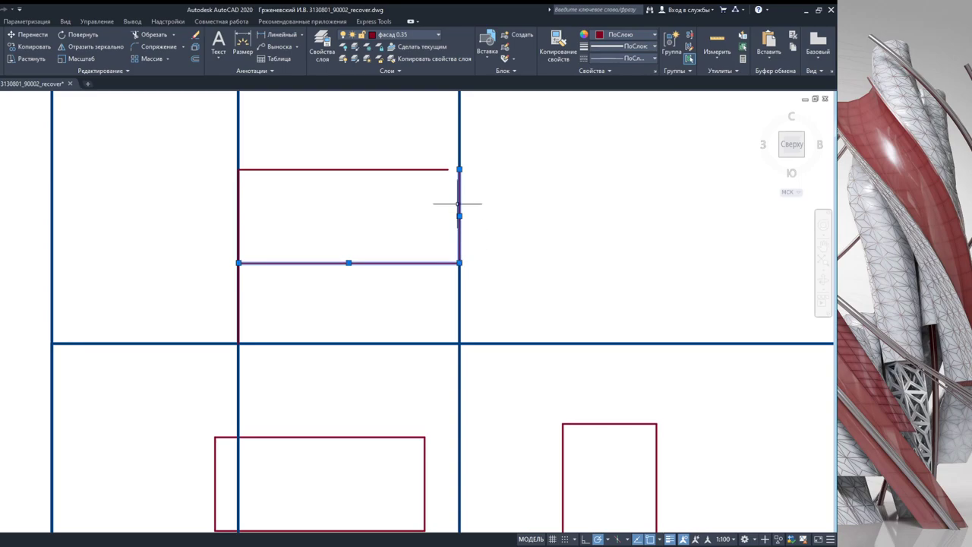
left_click(445, 169)
left_click(447, 169)
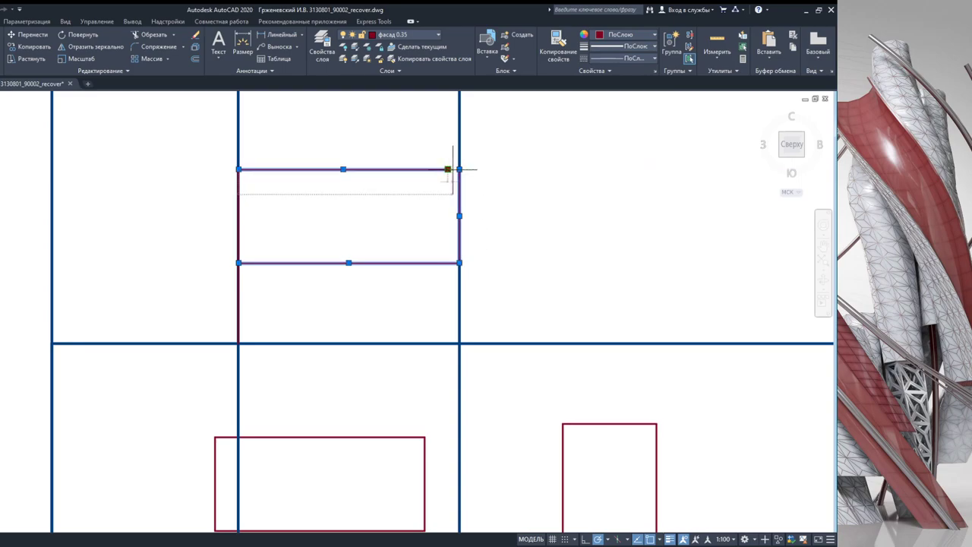
left_click(458, 168)
key("Escape")
left_click(238, 292)
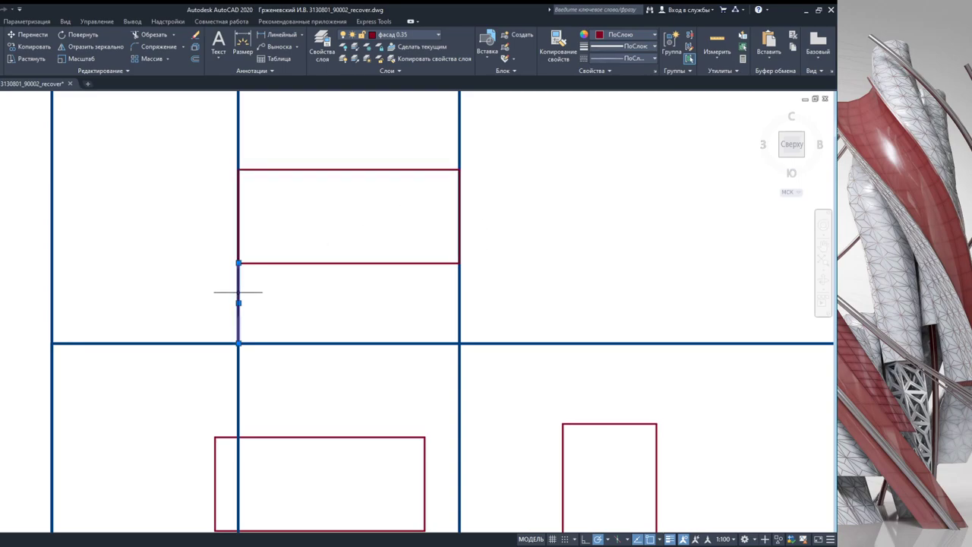
key("Delete")
- Copy the upper-left window into the upper-right bay
left_click(211, 145)
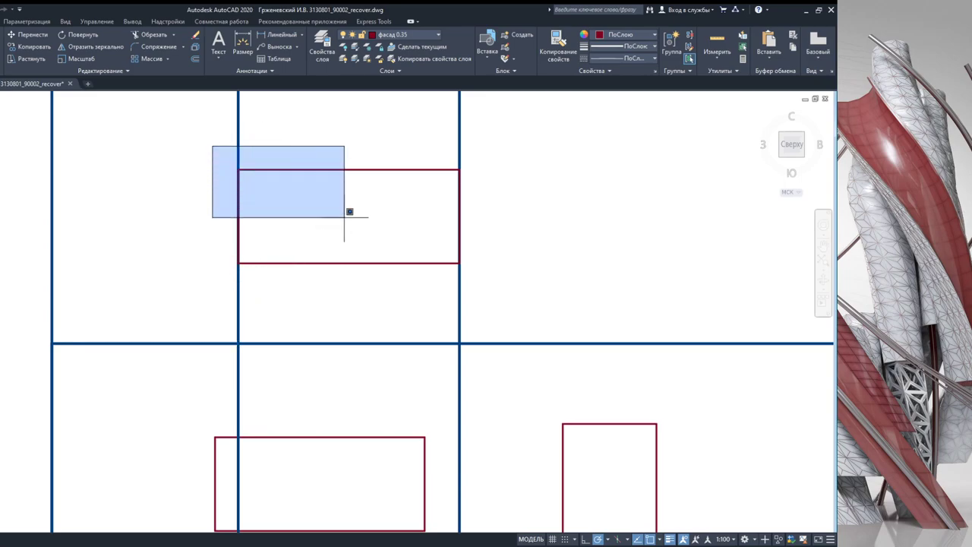
left_click(480, 296)
left_click(30, 46)
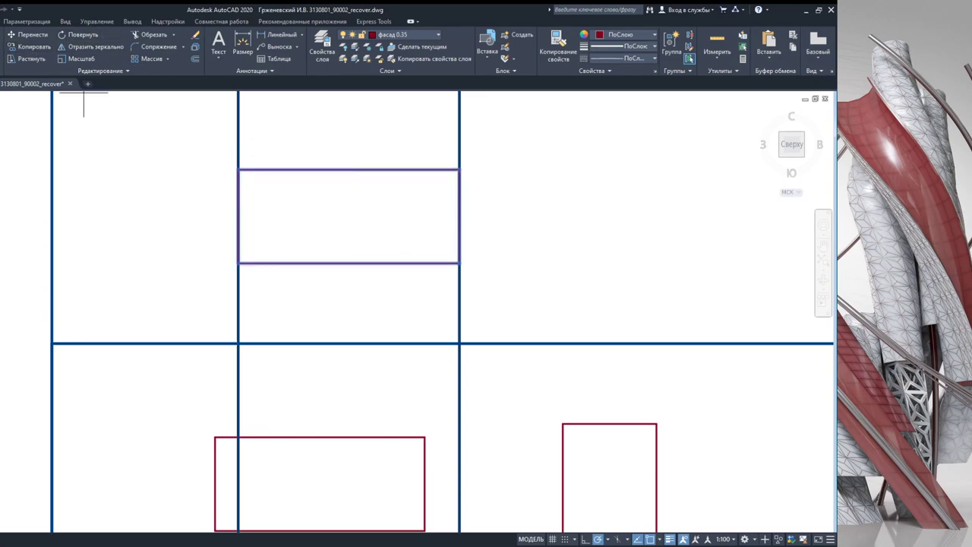
left_click(238, 263)
scroll(276, 266, "down", 5)
scroll(412, 262, "up", 4)
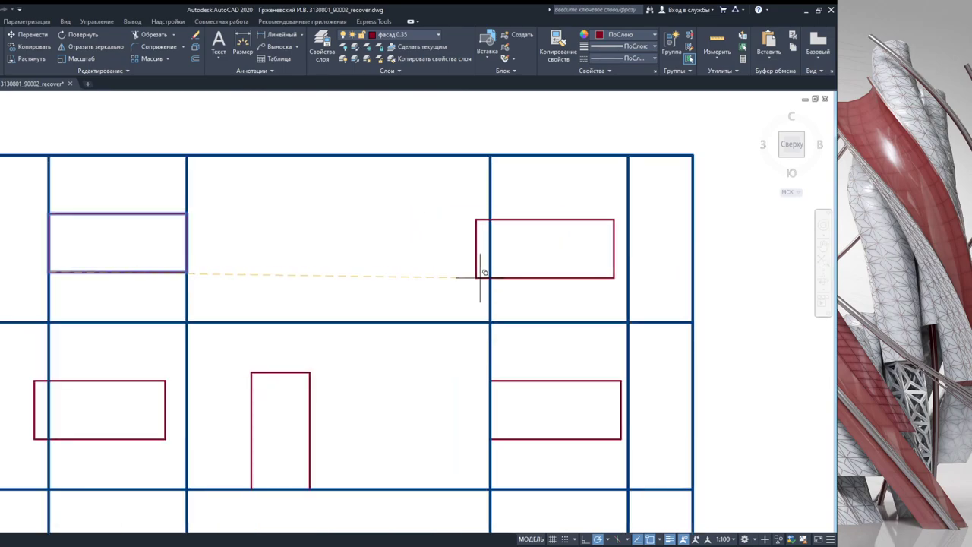
left_click(493, 267)
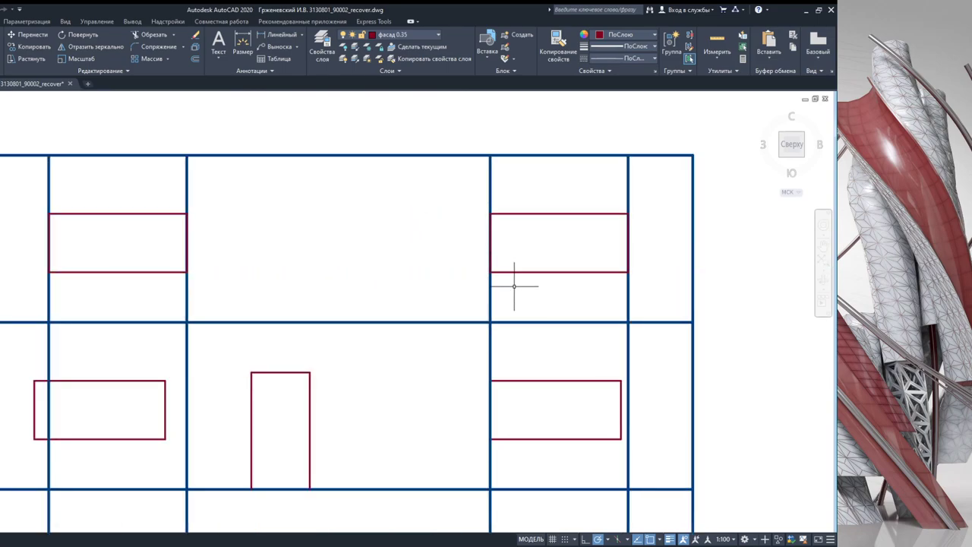
scroll(661, 265, "up", 3)
scroll(596, 267, "down", 3)
scroll(579, 267, "down", 4)
scroll(531, 273, "up", 4)
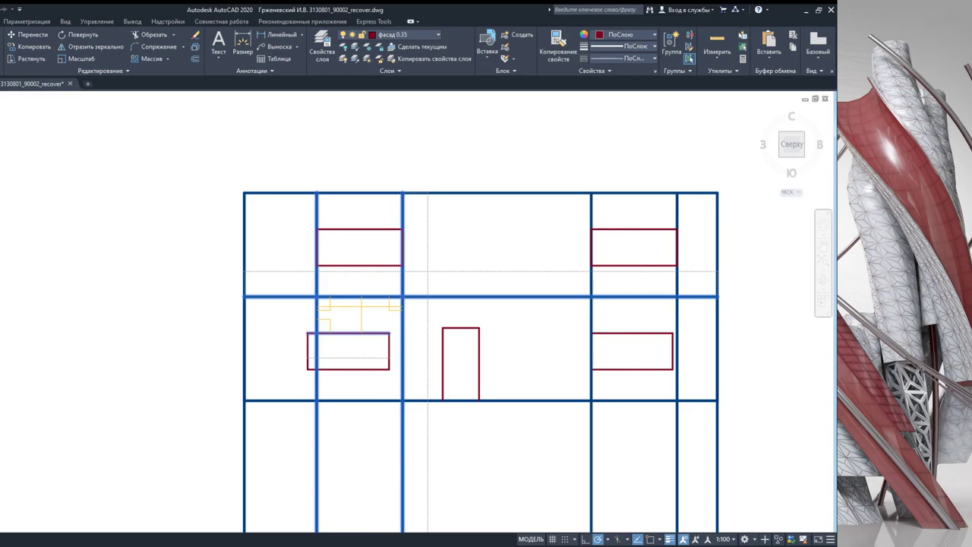
- Delete the interior vertical column lines
scroll(402, 278, "up", 5)
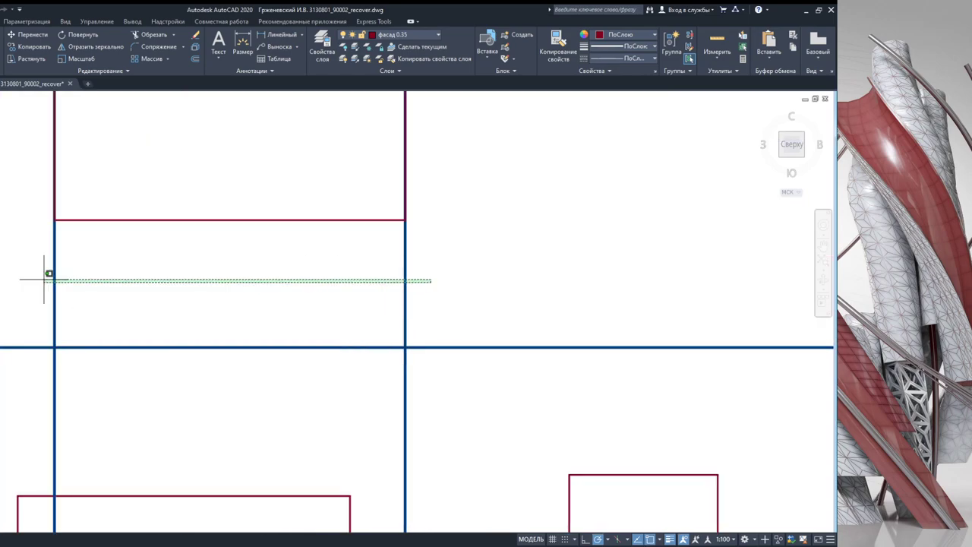
scroll(355, 298, "down", 5)
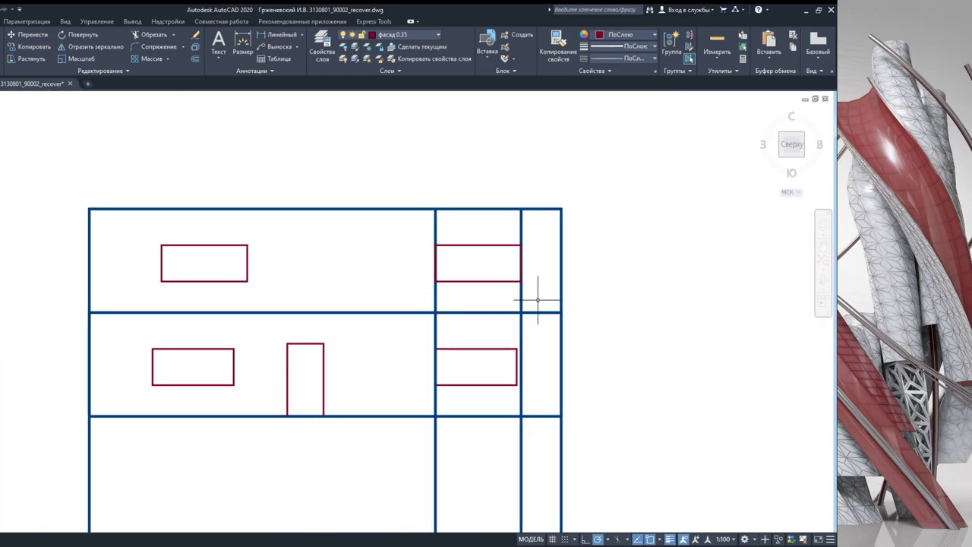
left_click(537, 302)
left_click(401, 294)
key("Delete")
middle_click_drag(377, 317, 372, 273)
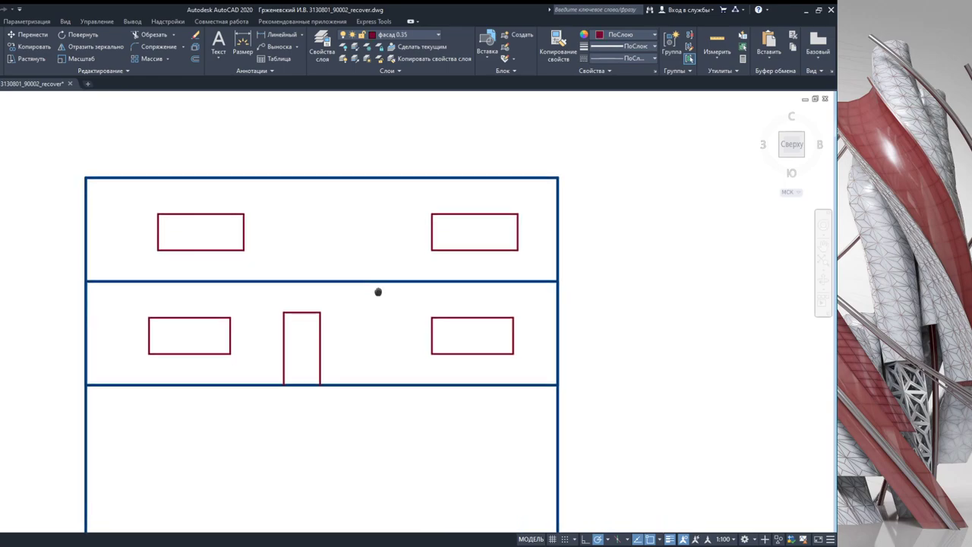
left_click(617, 398)
key("Escape")
- Delete the outer frame's vertical lines
scroll(473, 350, "down", 3)
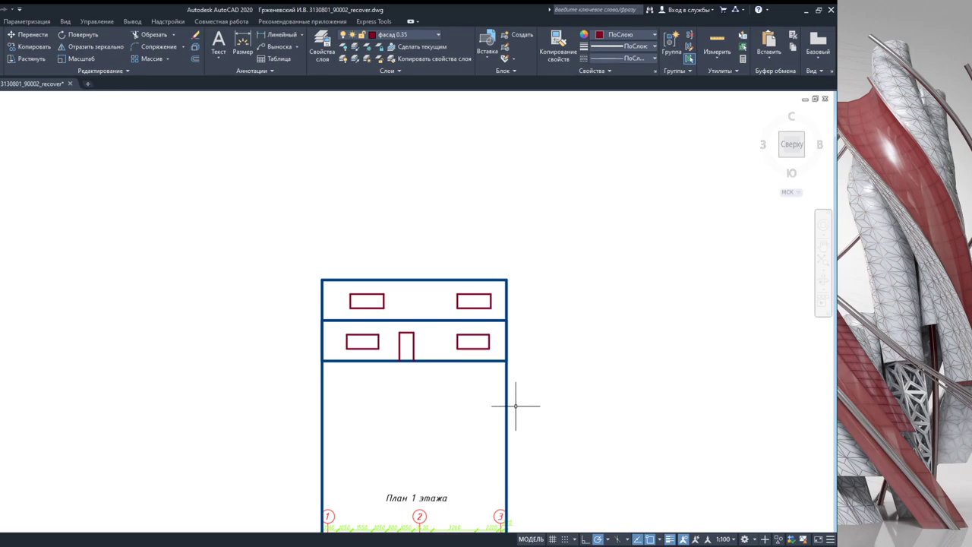
middle_click_drag(516, 406, 487, 351)
scroll(396, 324, "up", 2)
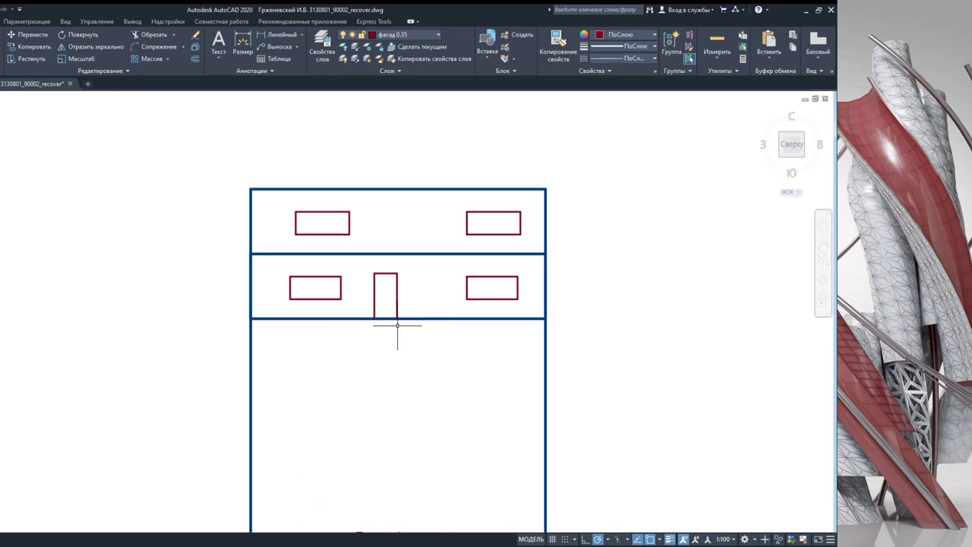
left_click(588, 395)
left_click(182, 364)
key("Delete")
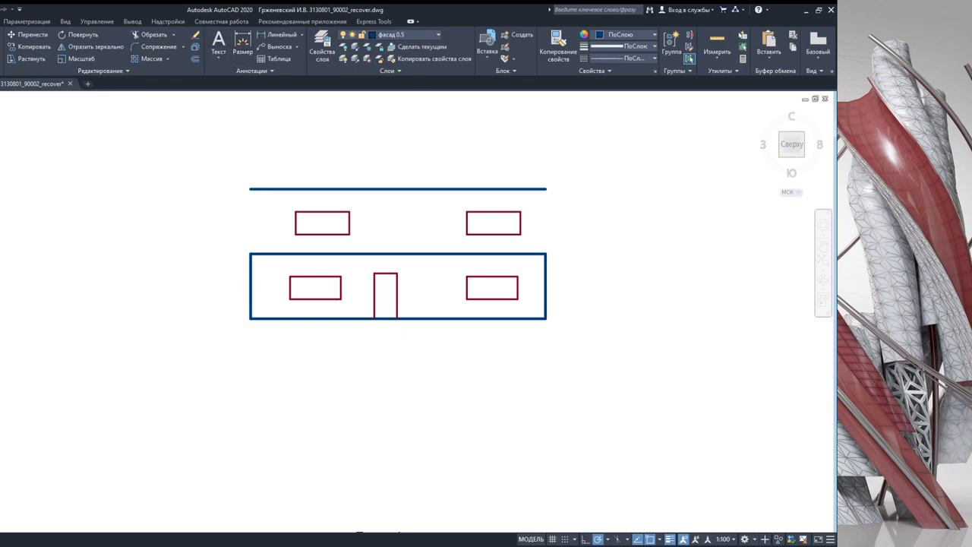
- Draw blue verticals from both ends of the top line down to the lower frame
left_click(250, 253)
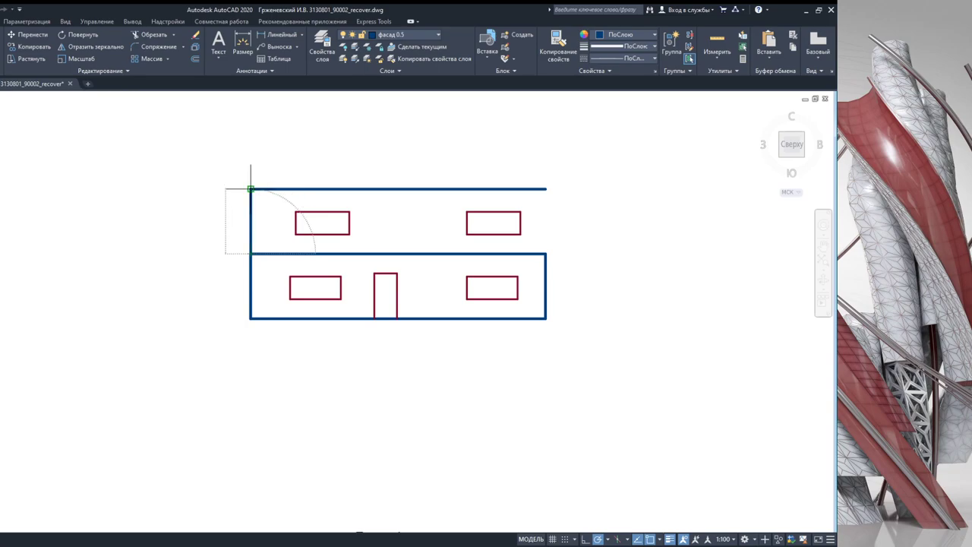
left_click(545, 188)
left_click(546, 252)
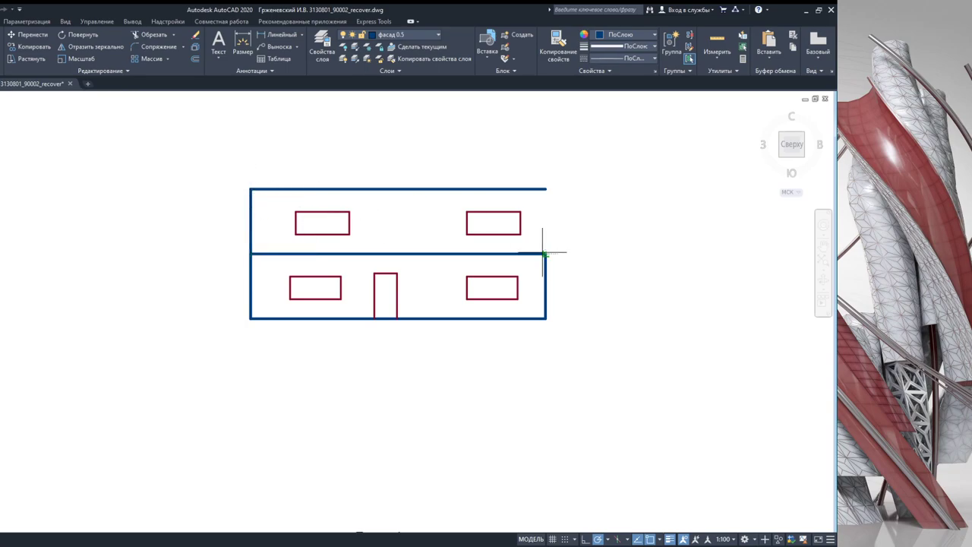
left_click(546, 188)
scroll(565, 242, "down", 2)
middle_click_drag(506, 249, 466, 238)
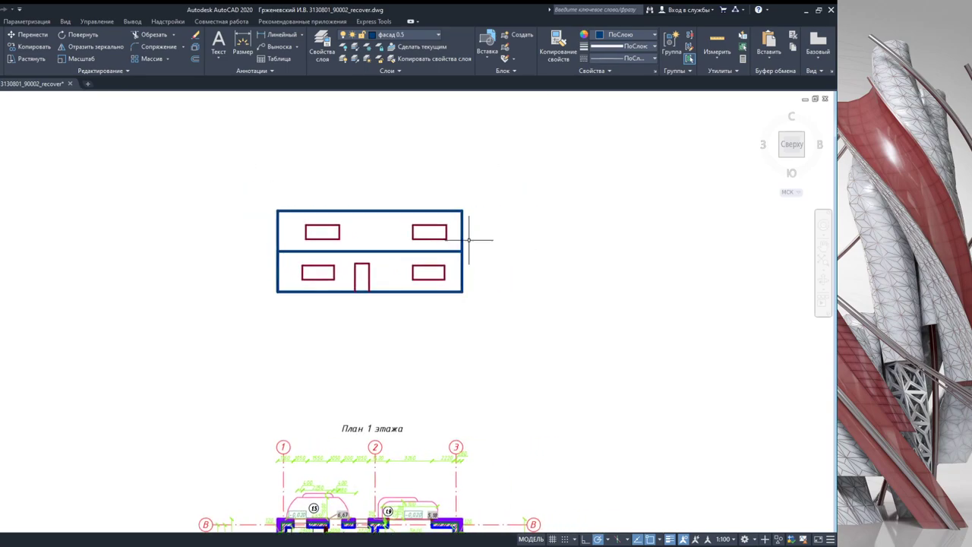
scroll(472, 276, "down", 2)
scroll(426, 258, "up", 2)
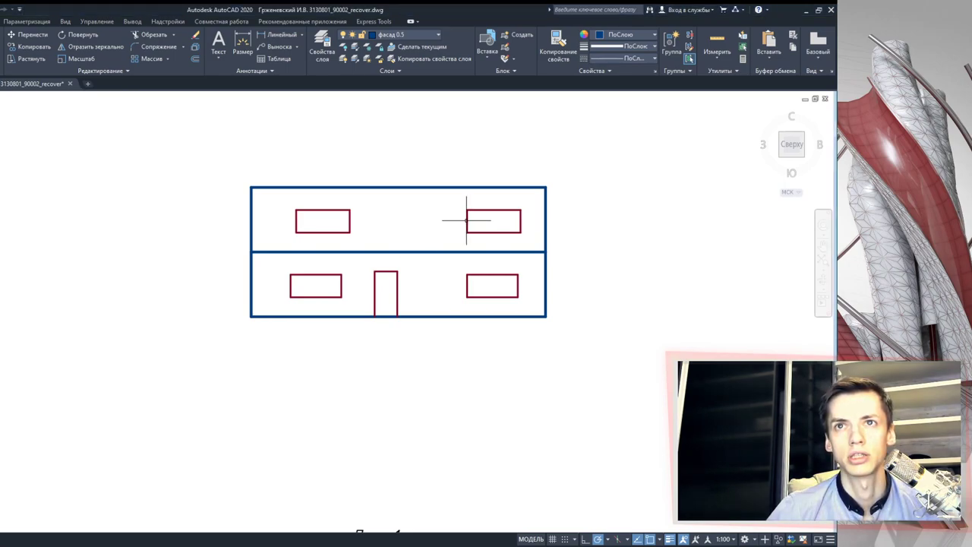
left_click(425, 252)
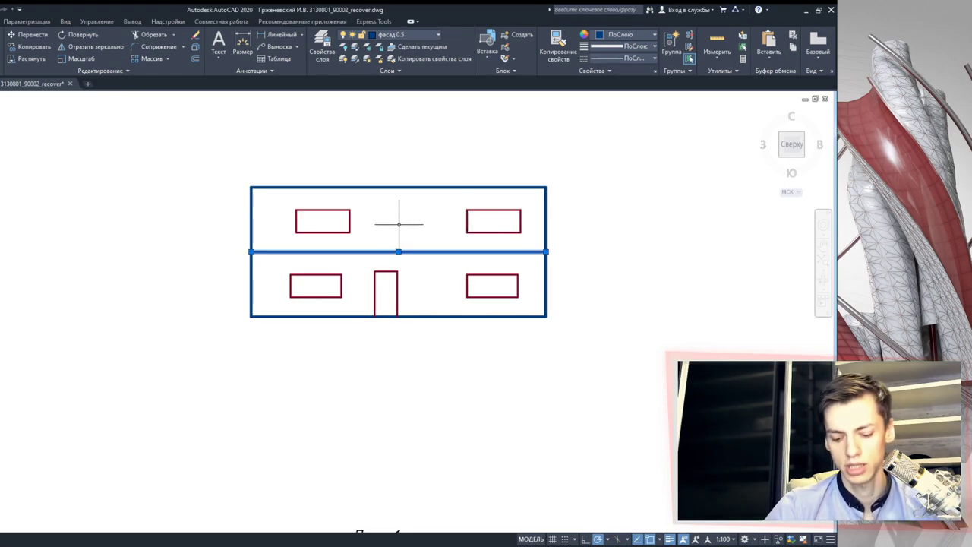
key("Delete")
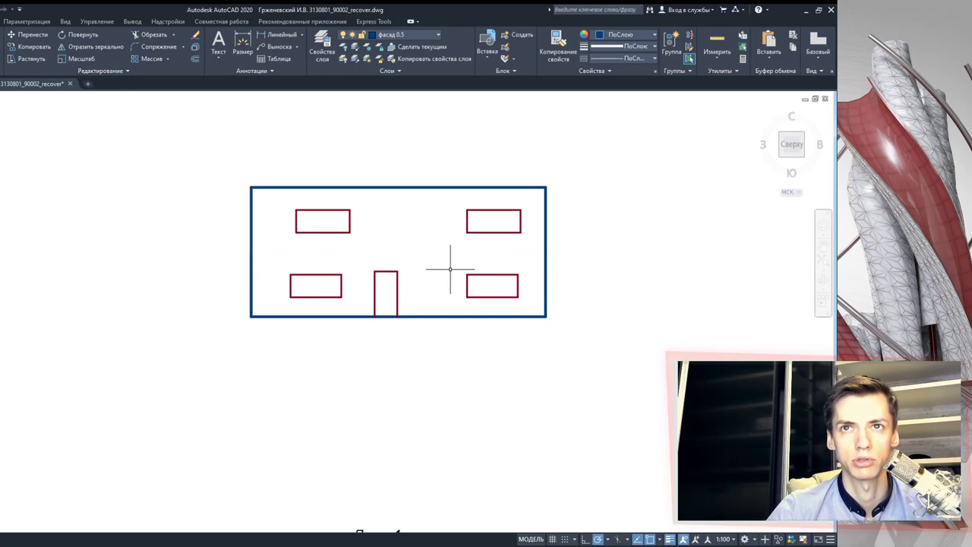
scroll(467, 261, "up", 2)
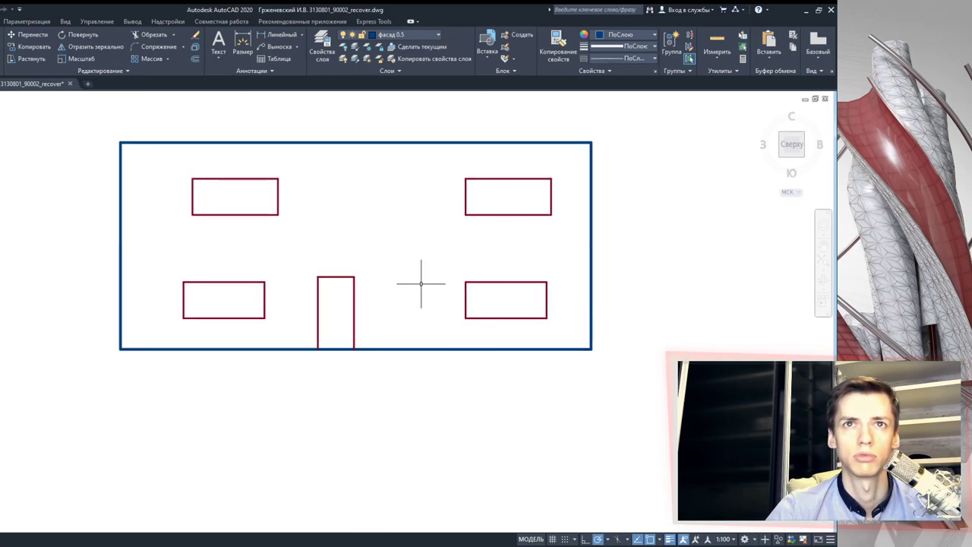
scroll(410, 277, "down", 2)
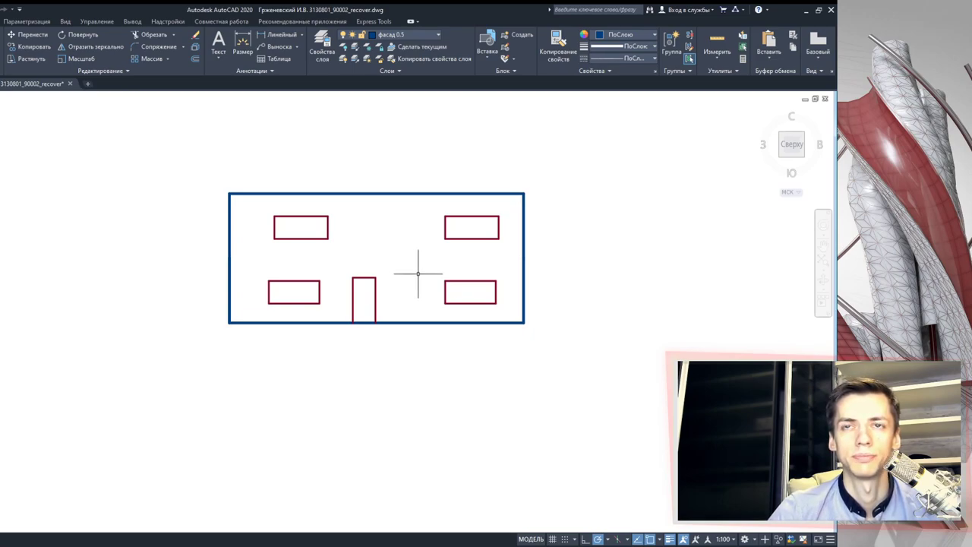
middle_click_drag(413, 274, 389, 272)
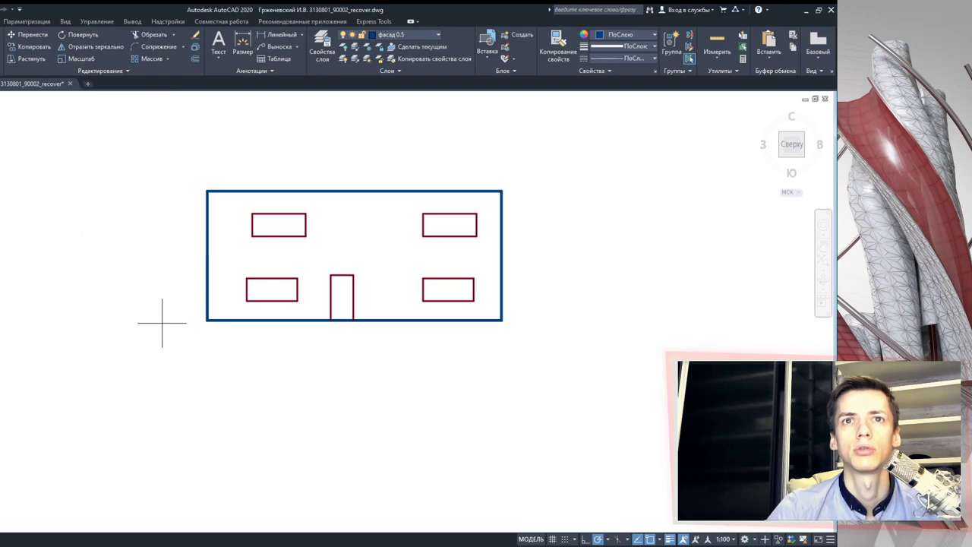
middle_click_drag(221, 428, 207, 382)
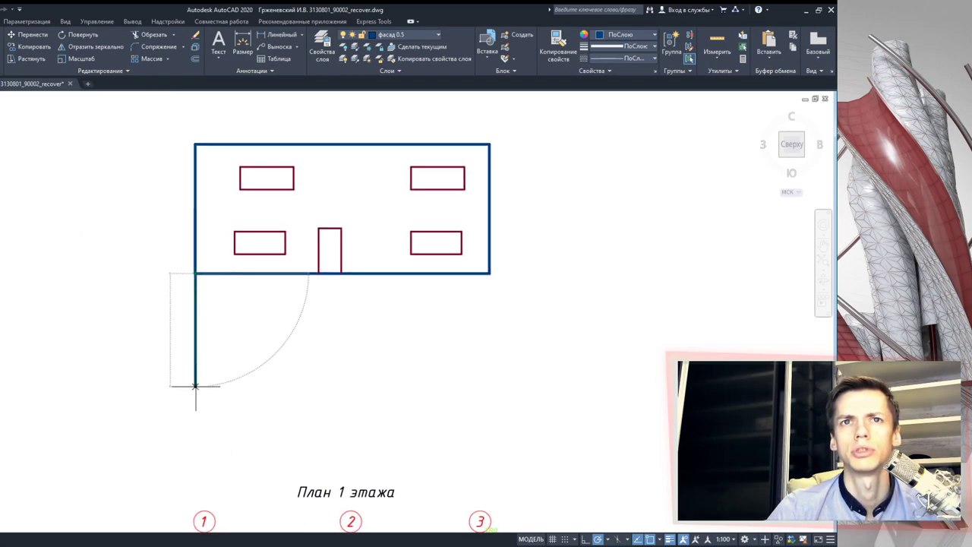
- Draw vertical lines down from both bottom facade corners, then select the bottom line
left_click(489, 274)
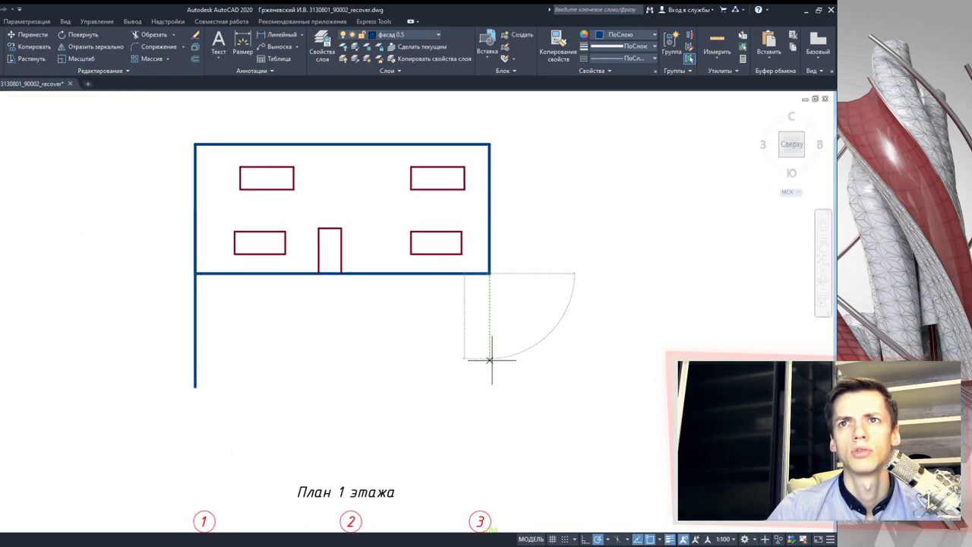
left_click(489, 376)
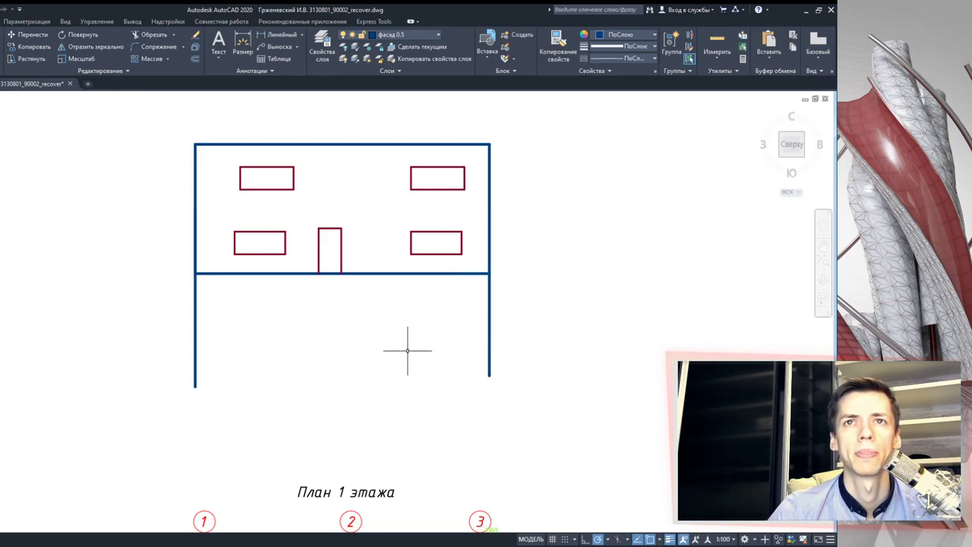
left_click(236, 273)
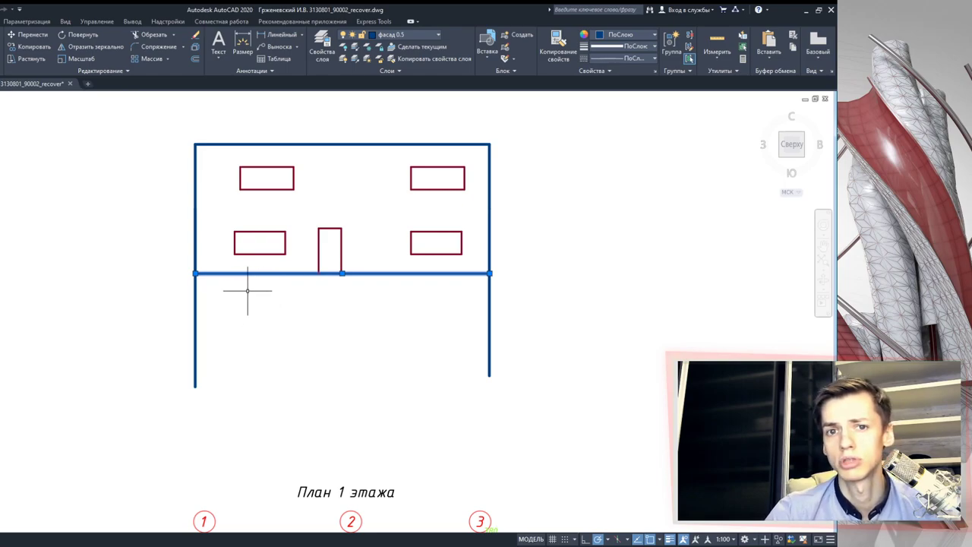
- Offset the bottom wall line slightly downward and stretch the copy far past both sides
key("Escape")
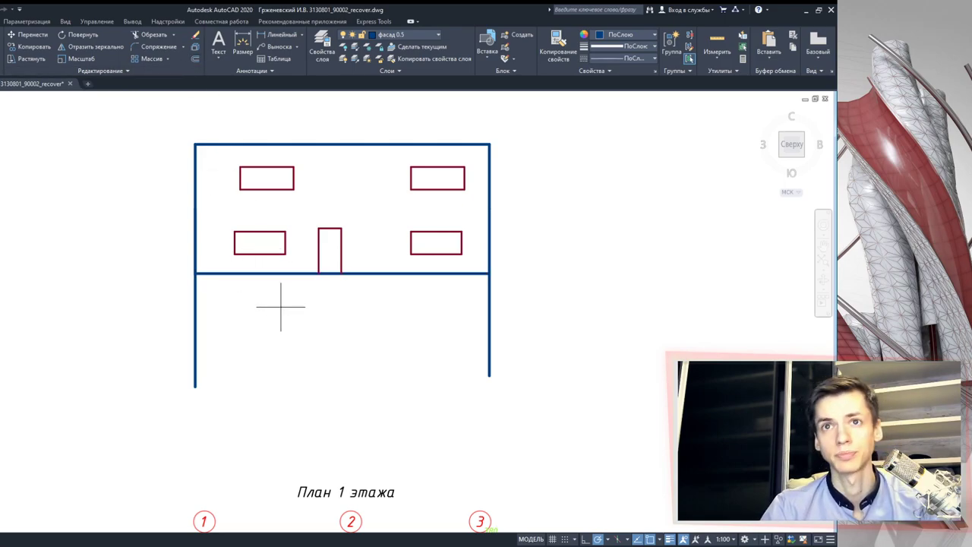
left_click(281, 272)
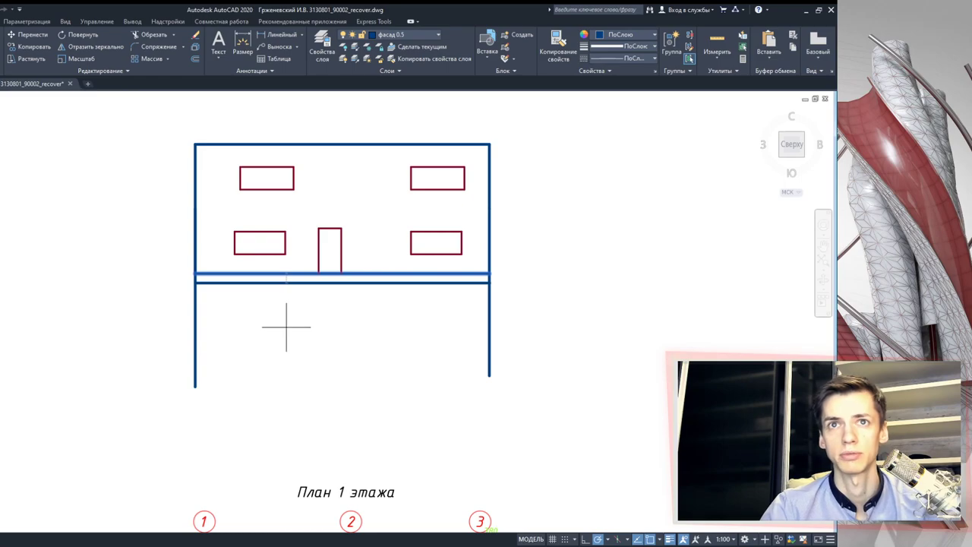
left_click(287, 326)
key("Escape")
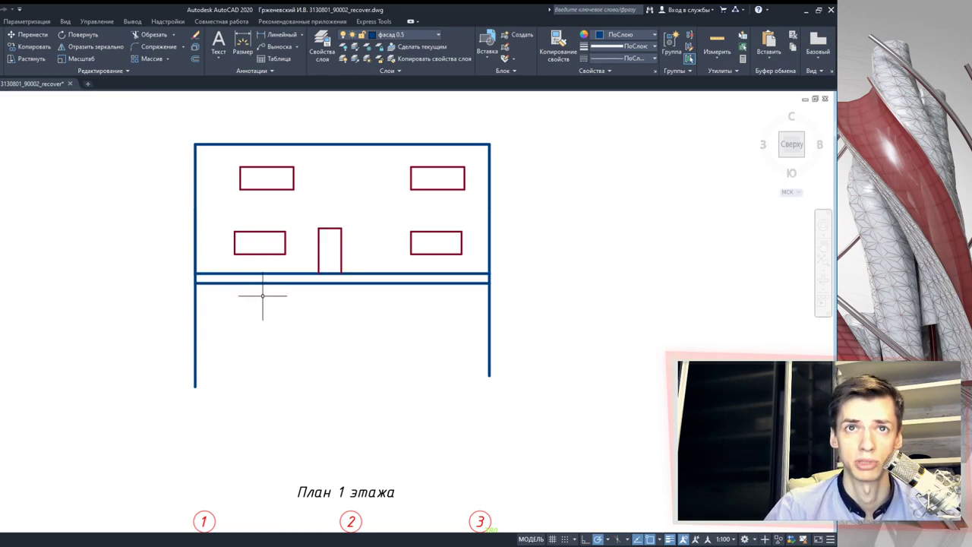
left_click(202, 281)
left_click(195, 282)
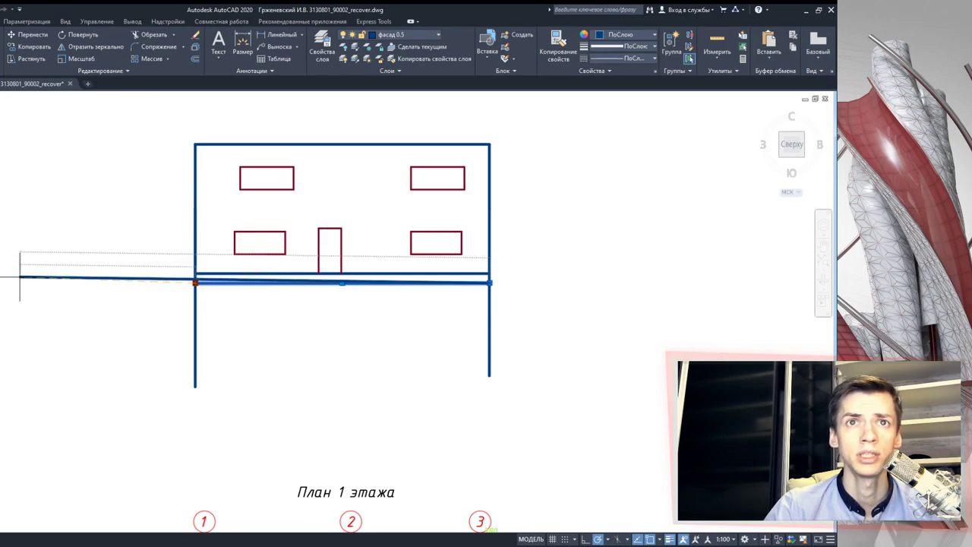
left_click(20, 282)
left_click(472, 281)
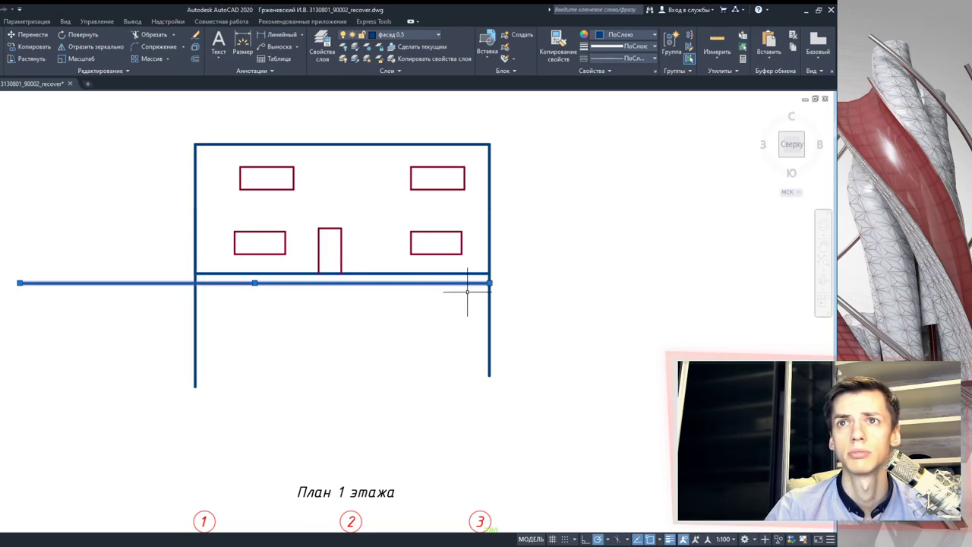
left_click(490, 282)
left_click(656, 282)
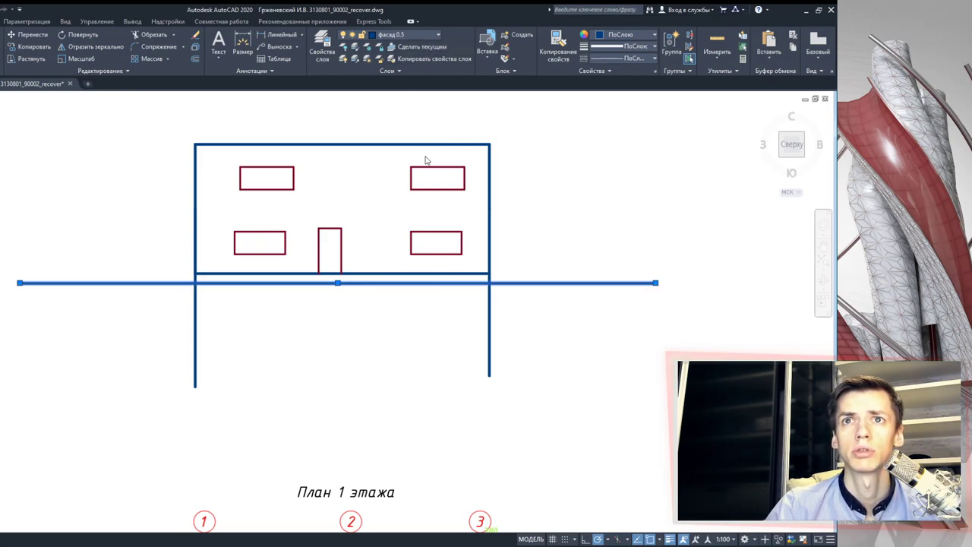
- Trim the wall lines below the ground line, using all facade lines as boundaries
key("Escape")
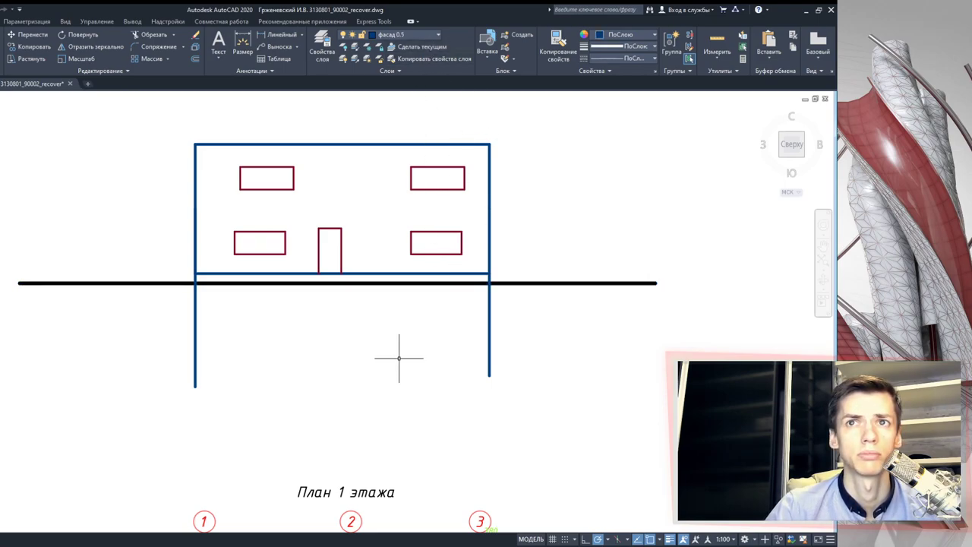
left_click(560, 357)
left_click(174, 109)
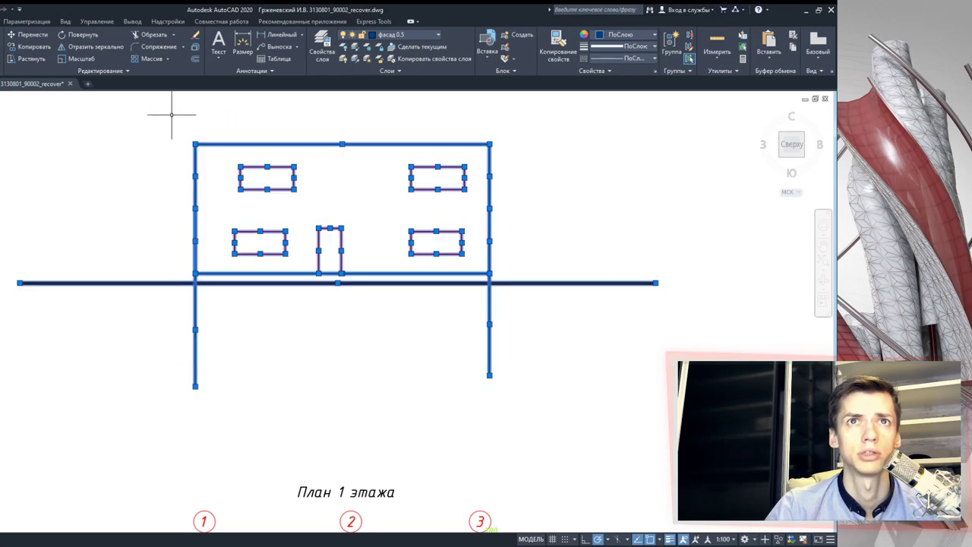
left_click(148, 35)
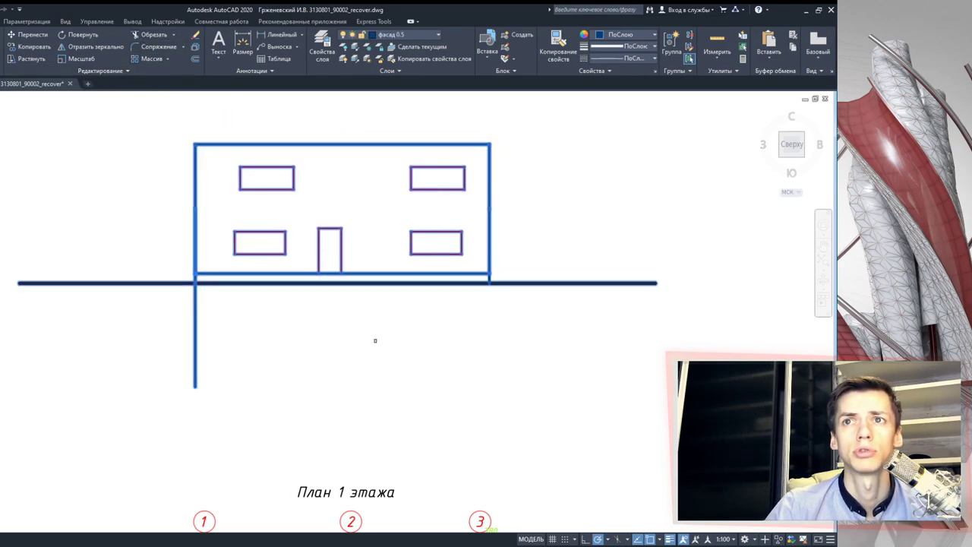
left_click(304, 343)
left_click(235, 333)
scroll(217, 287, "up", 5)
scroll(217, 304, "down", 2)
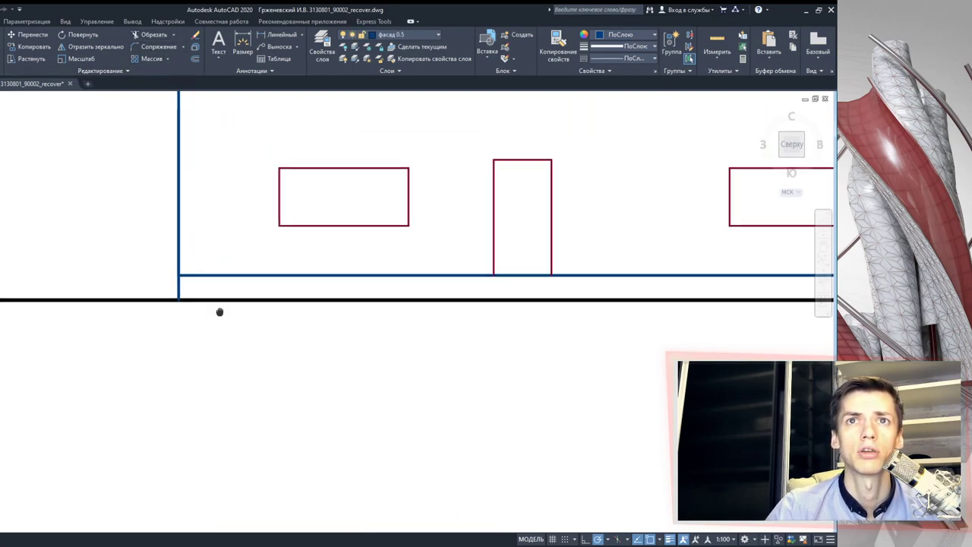
scroll(228, 311, "down", 2)
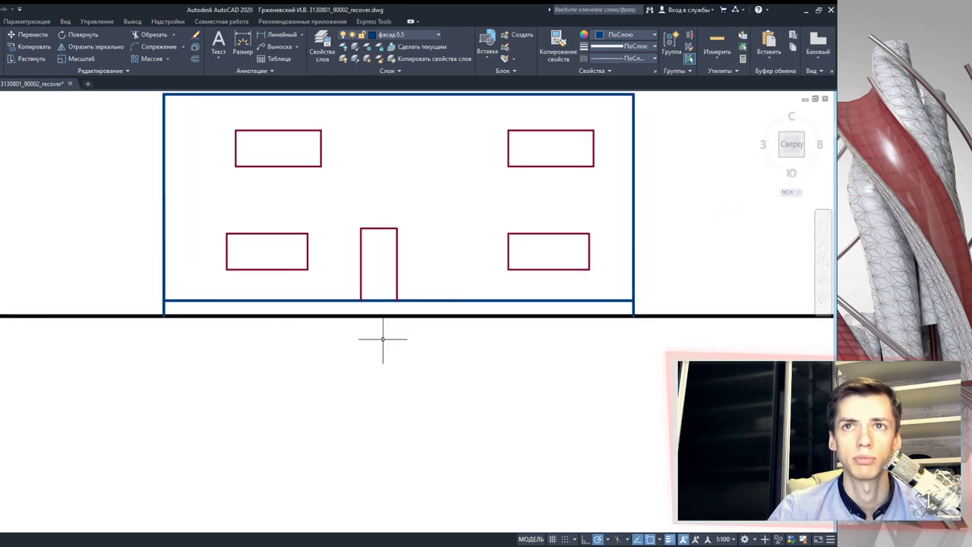
scroll(194, 293, "up", 4)
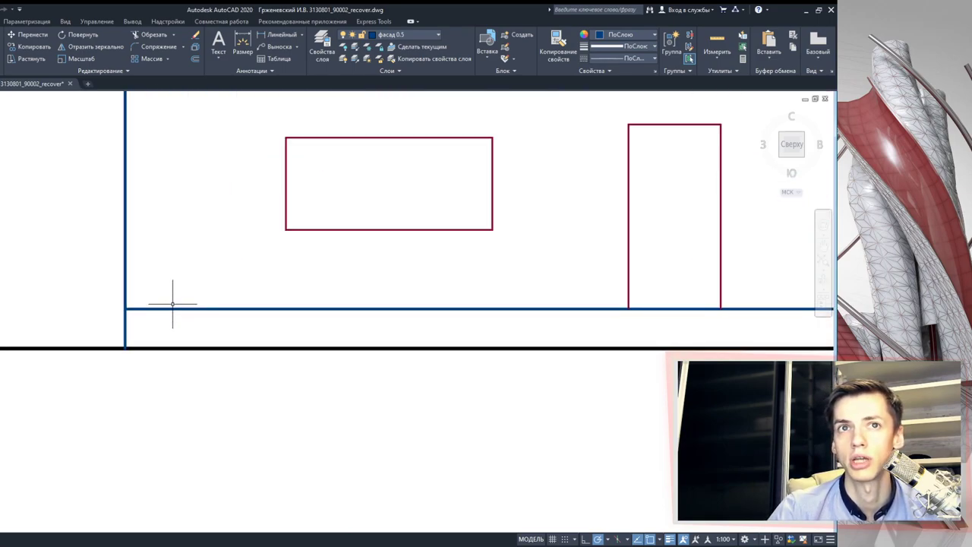
left_click(97, 294)
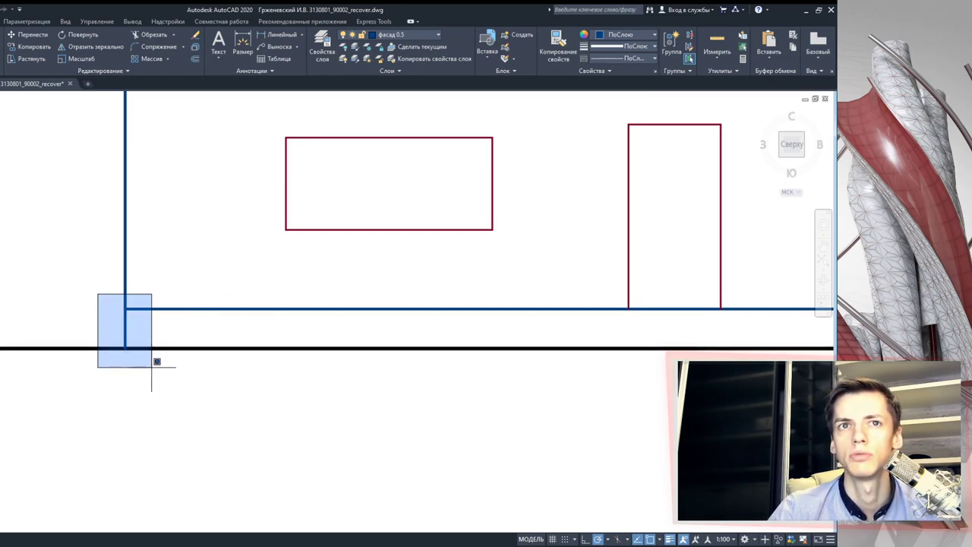
left_click(151, 366)
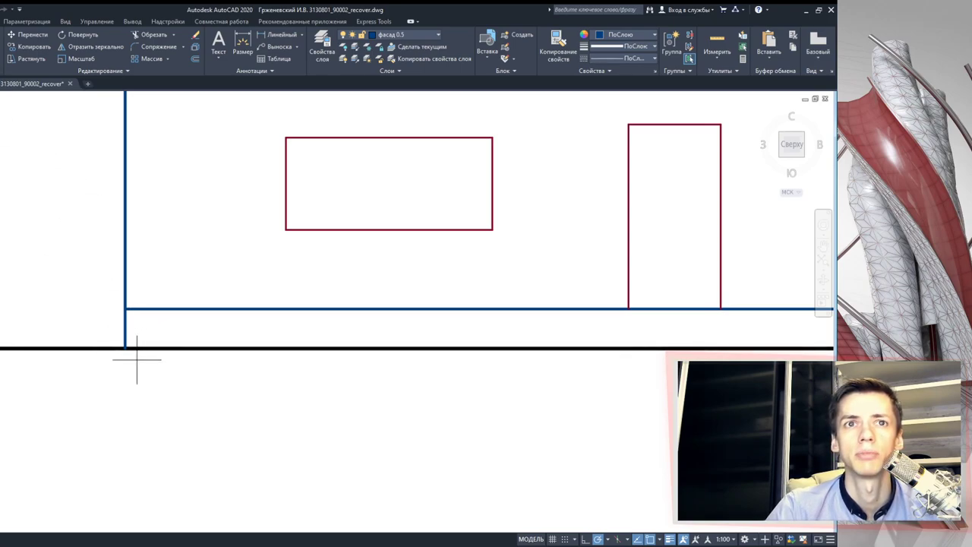
left_click(110, 349)
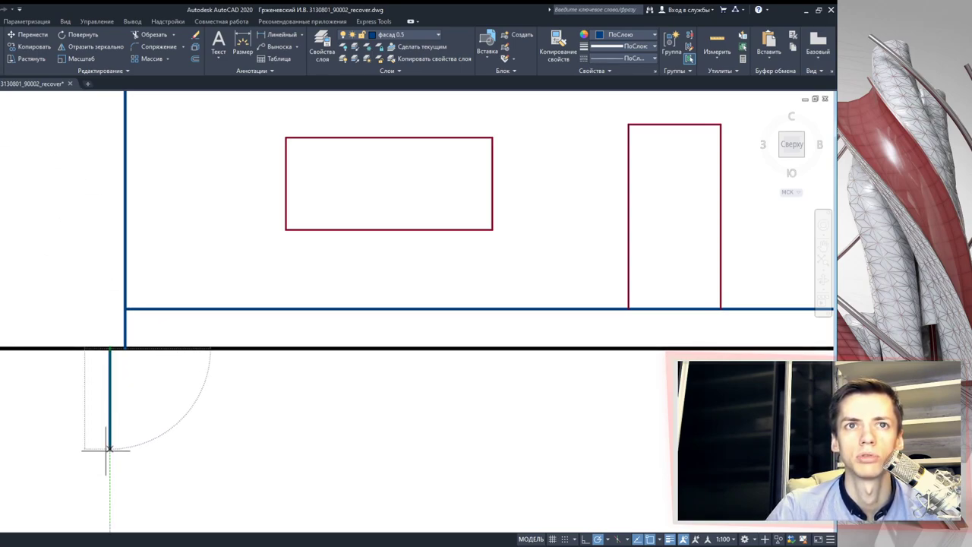
middle_click_drag(104, 462, 104, 380)
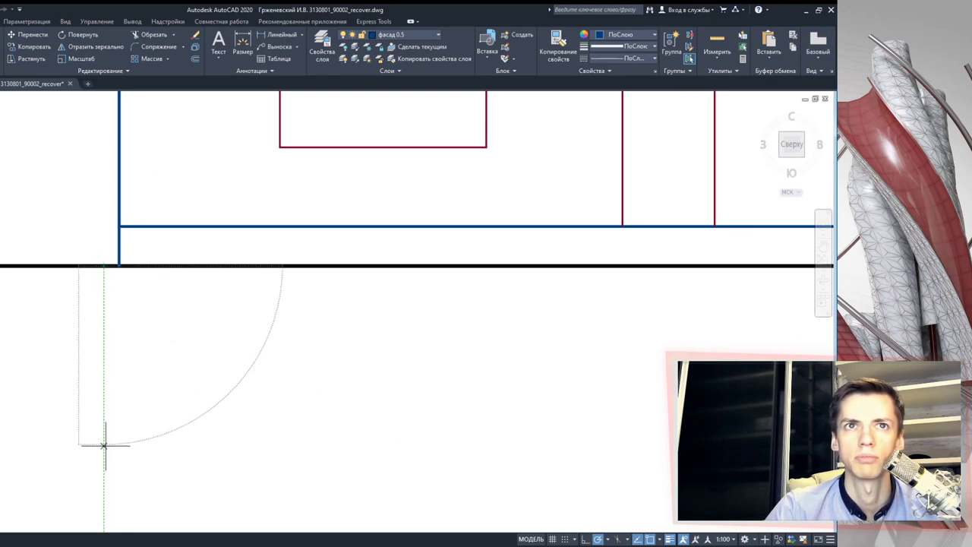
key("Escape")
scroll(107, 421, "down", 2)
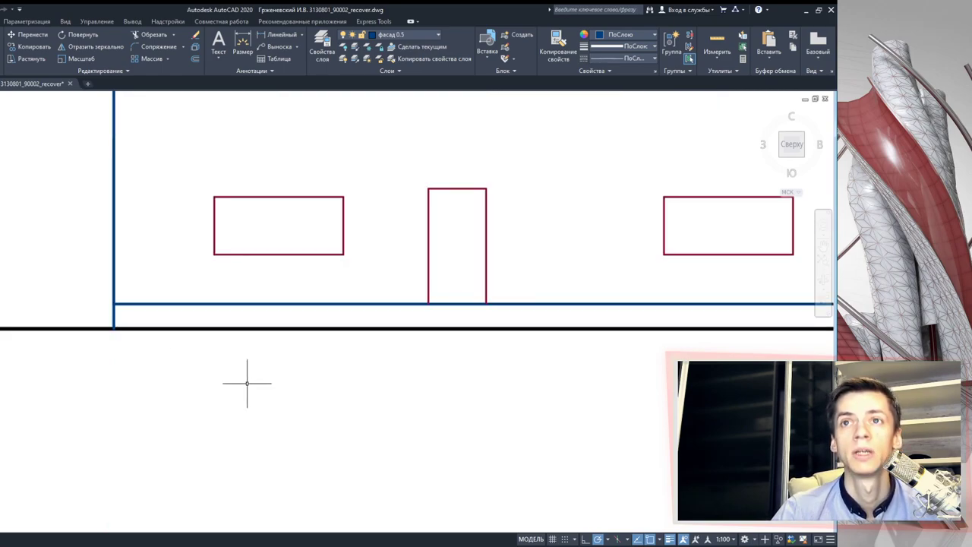
scroll(247, 384, "down", 2)
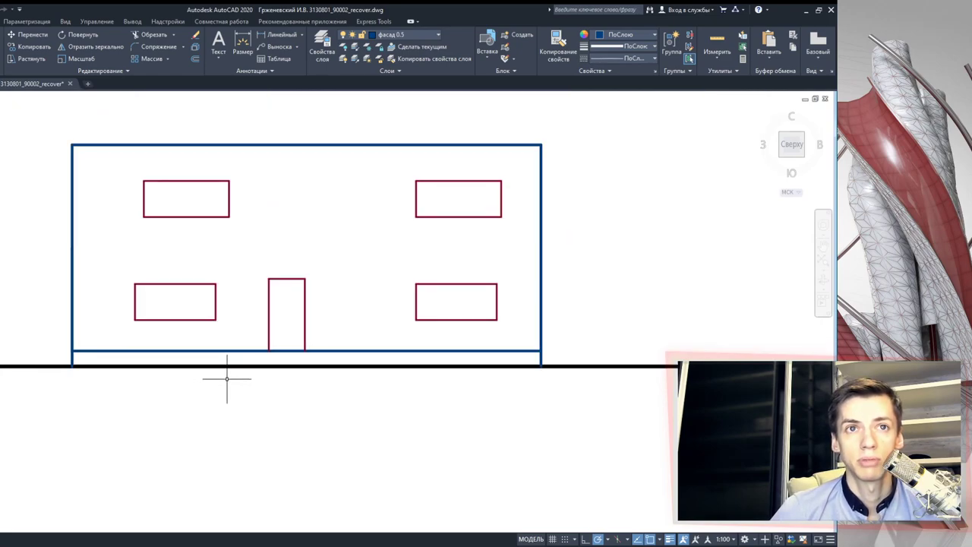
- Move the facade's bottom line between the walls onto a thin green layer
left_click_drag(232, 338, 202, 353)
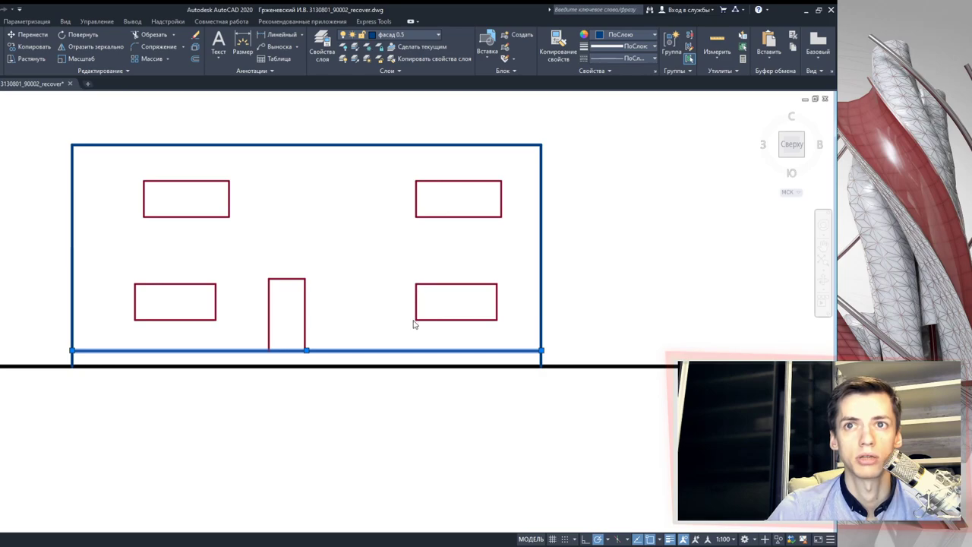
key("Escape")
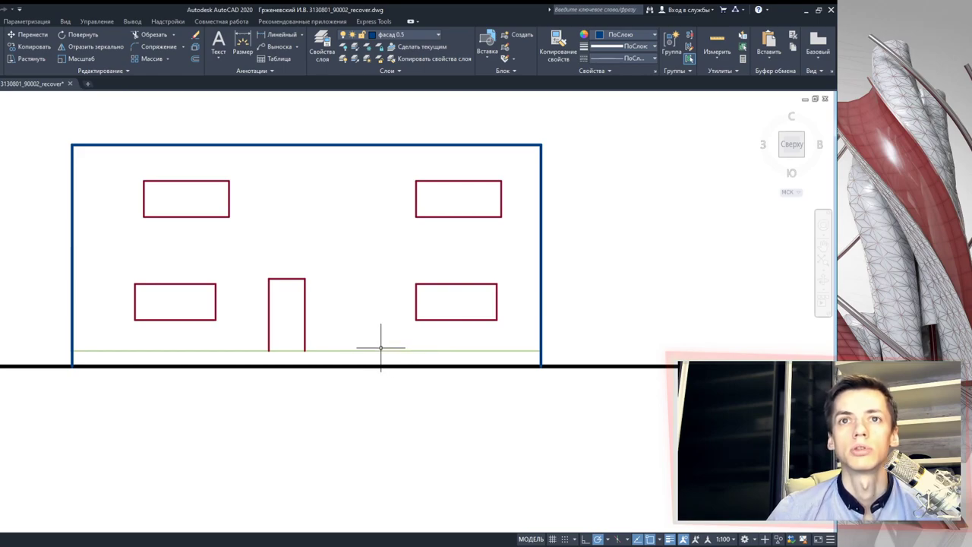
scroll(313, 343, "up", 2)
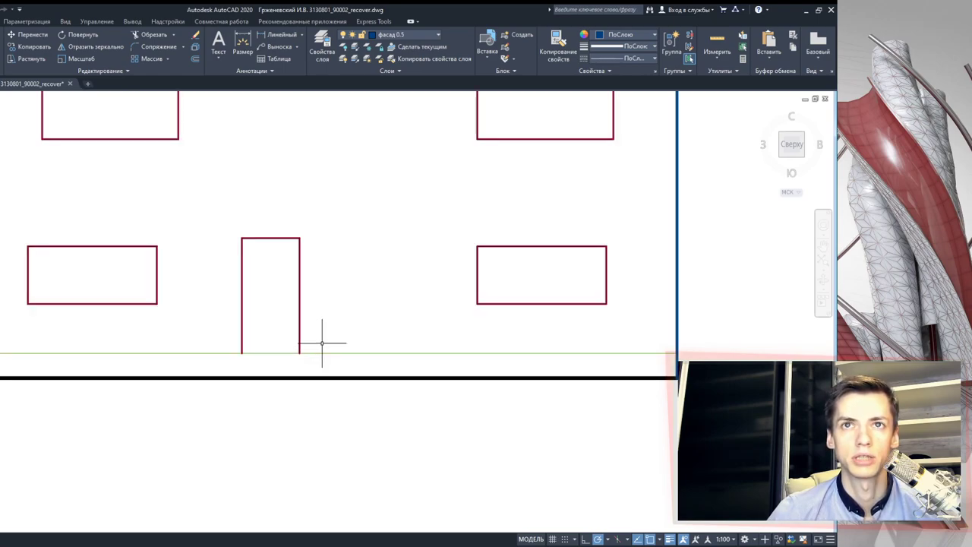
- Check the red door outline between the lower windows and the four red windows
left_click(332, 297)
left_click(238, 204)
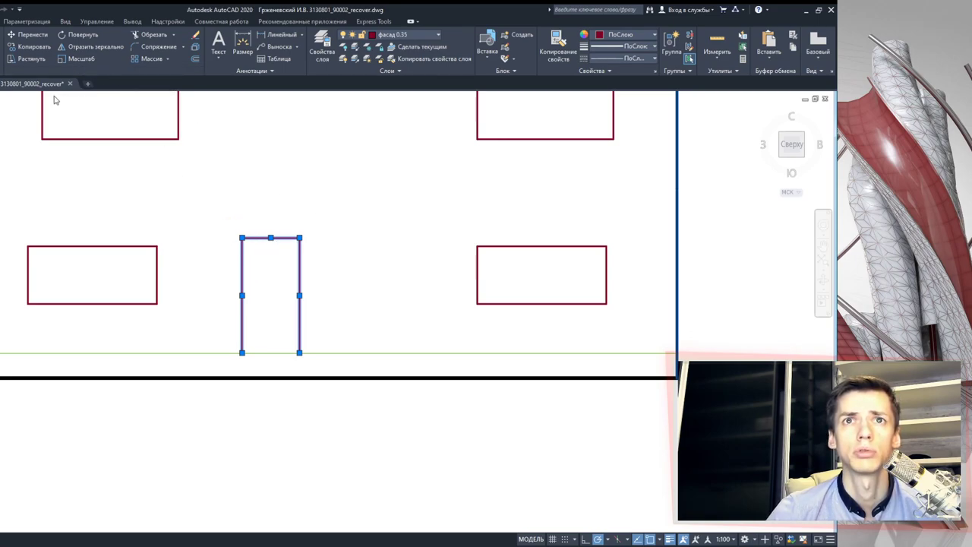
key("Escape")
scroll(537, 312, "down", 2)
left_click(588, 321)
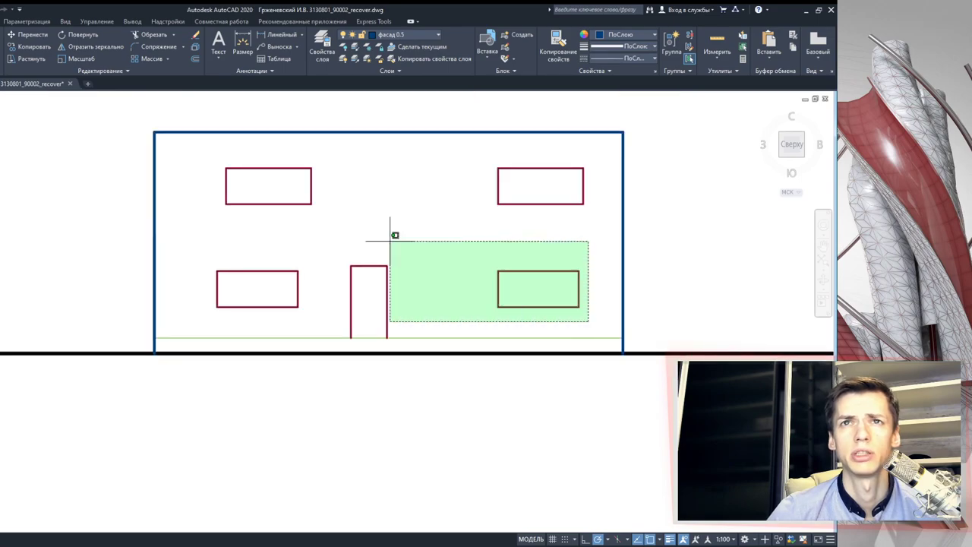
left_click(170, 148)
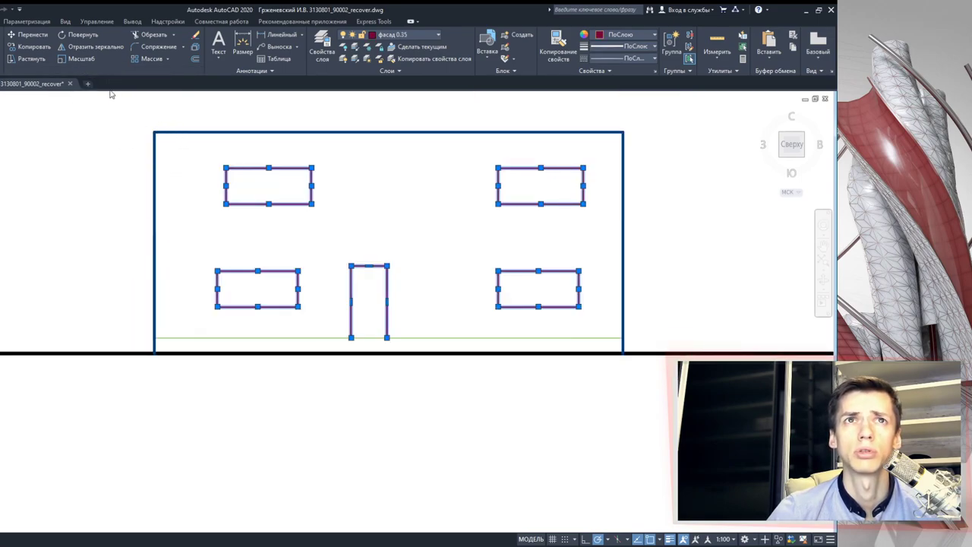
key("Escape")
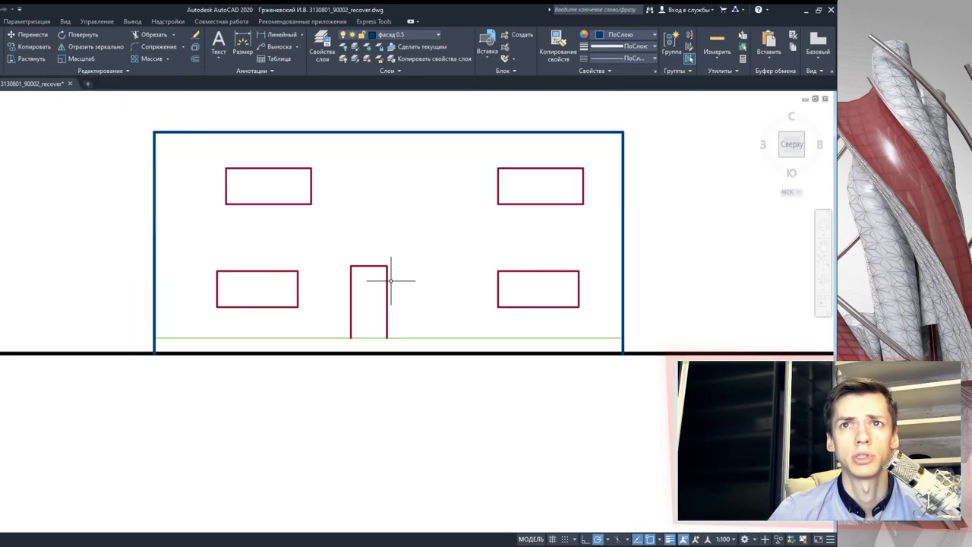
left_click(388, 280)
scroll(392, 283, "up", 2)
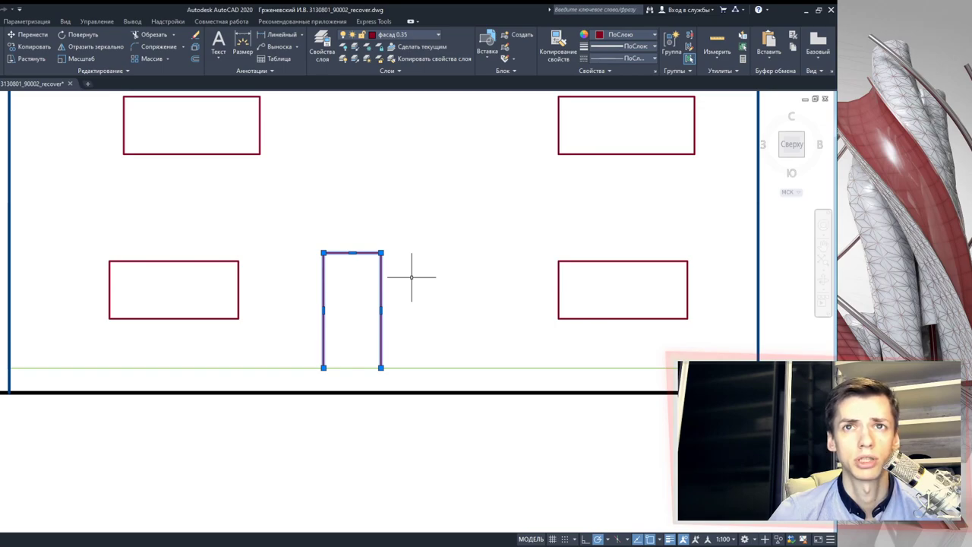
- Offset the red door outline inward to form an inner frame
key("Escape")
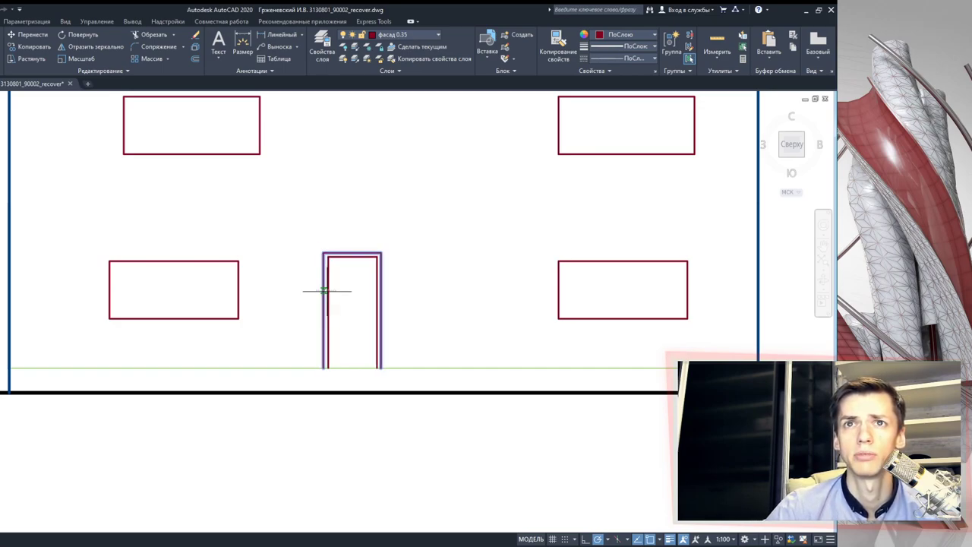
scroll(330, 290, "up", 2)
scroll(331, 289, "up", 2)
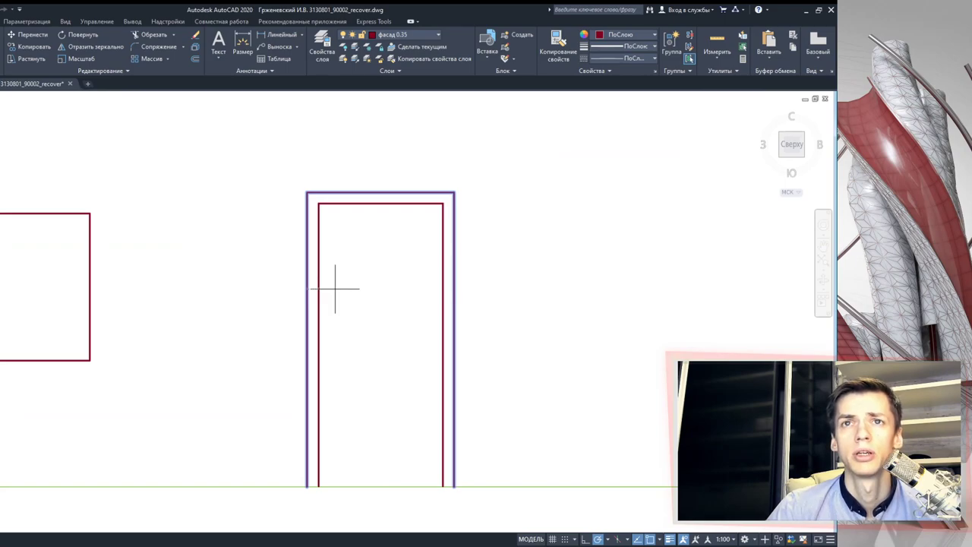
key("Escape")
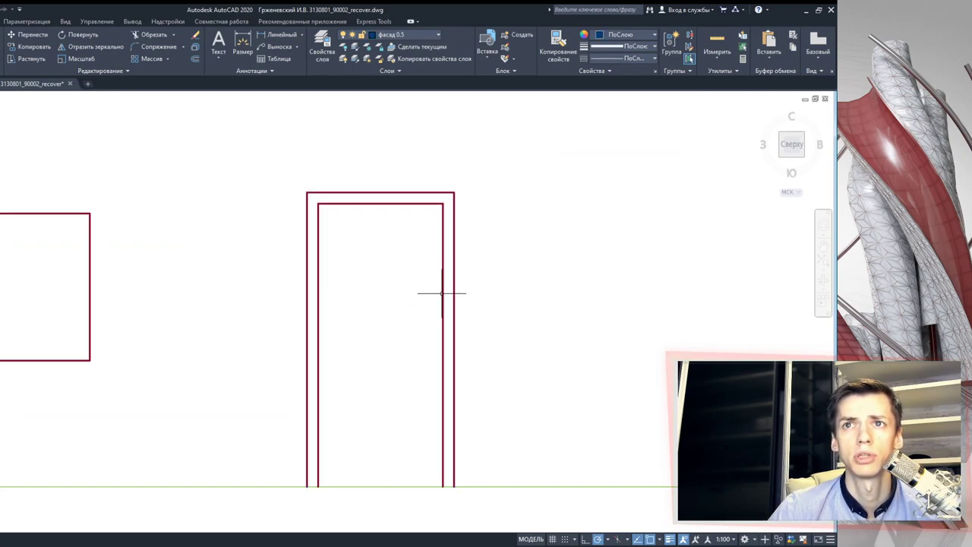
- Put the door's inner frame on the thin green 0.25 layer
left_click(441, 295)
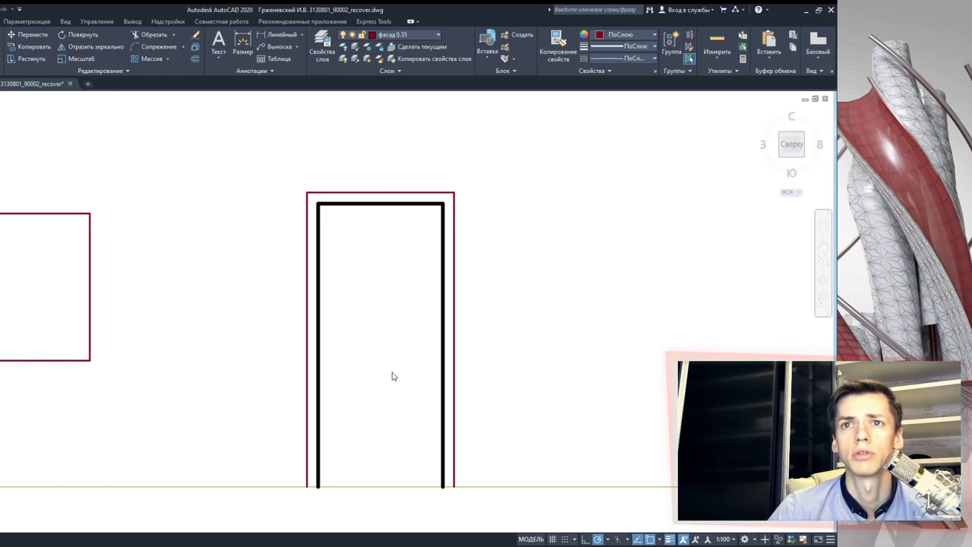
key("Escape")
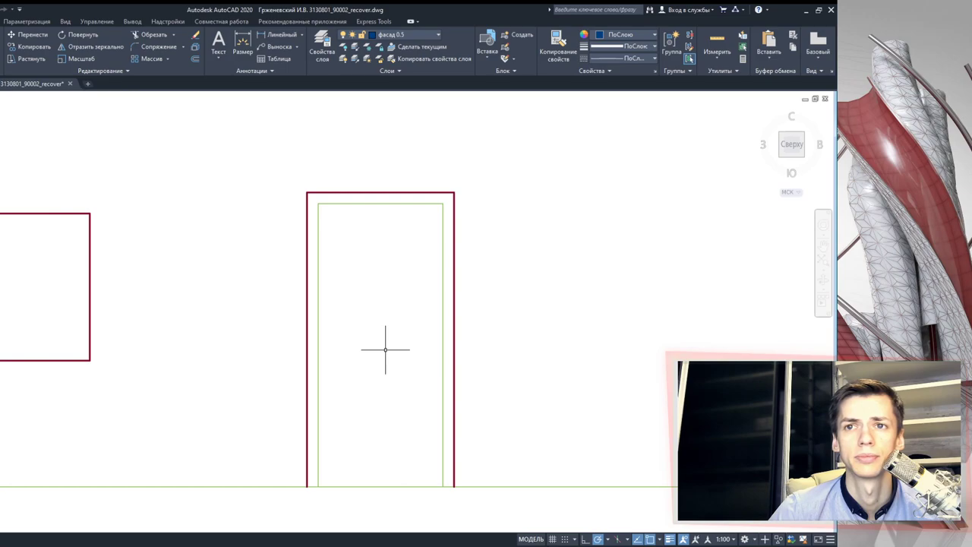
scroll(384, 342, "down", 2)
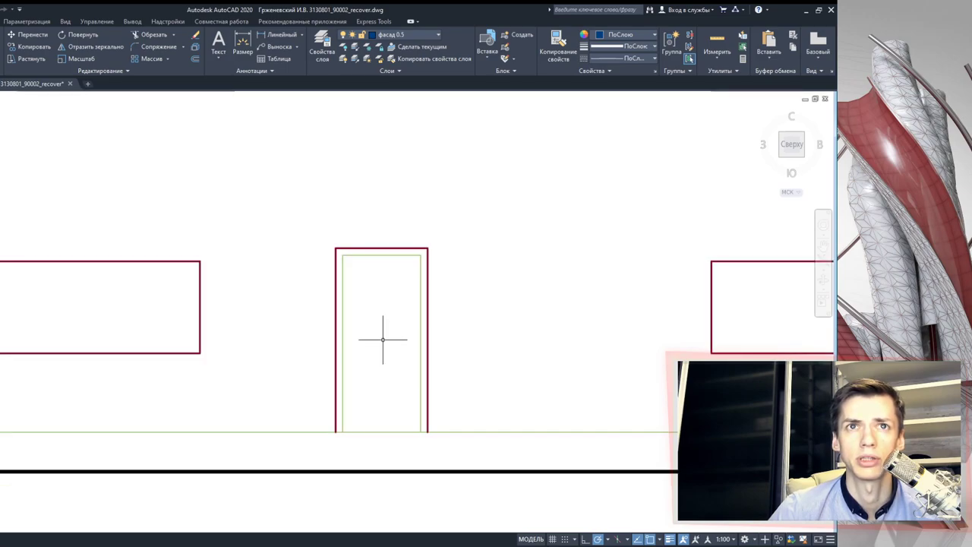
left_click(200, 298)
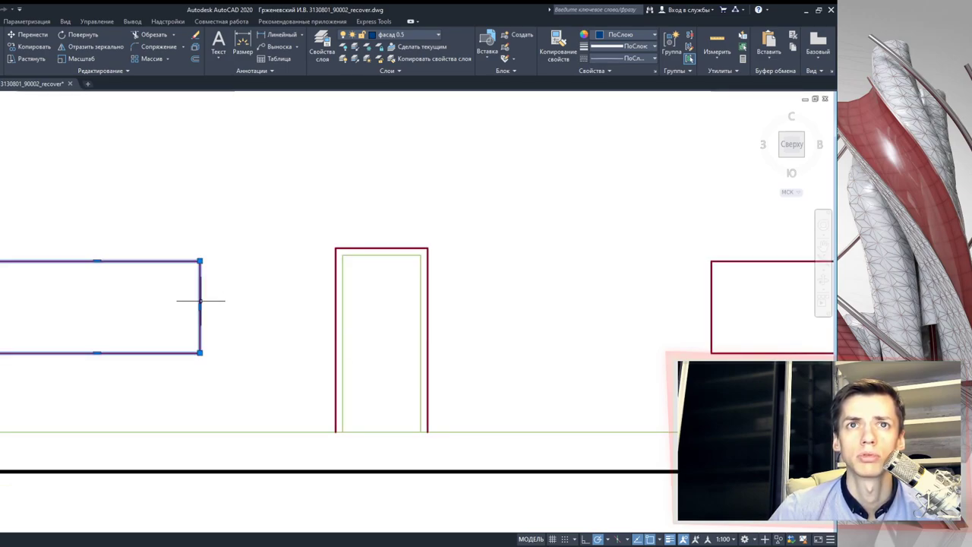
key("Escape")
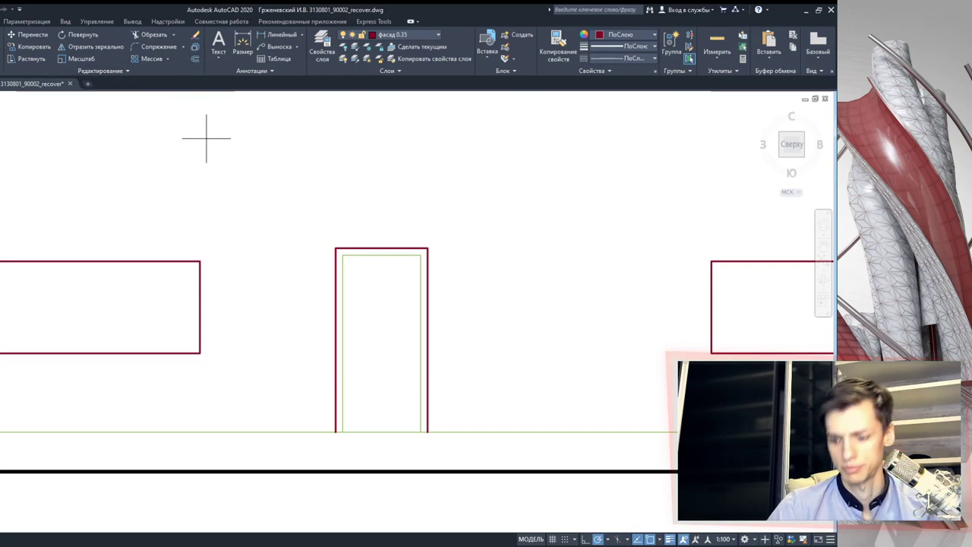
- Offset all four red window outlines inward to form inner frames
left_click(173, 261)
left_click(162, 289)
scroll(190, 273, "down", 2)
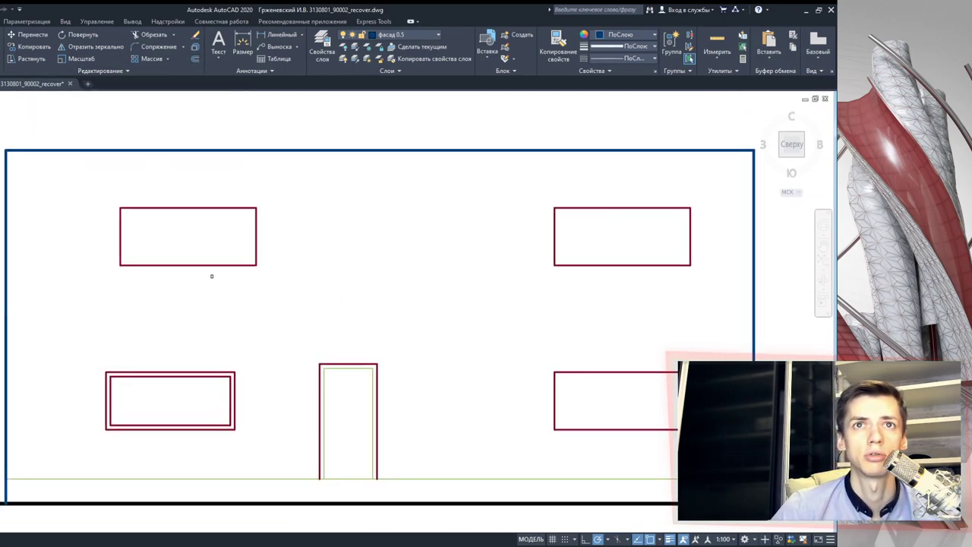
left_click(211, 266)
left_click(190, 234)
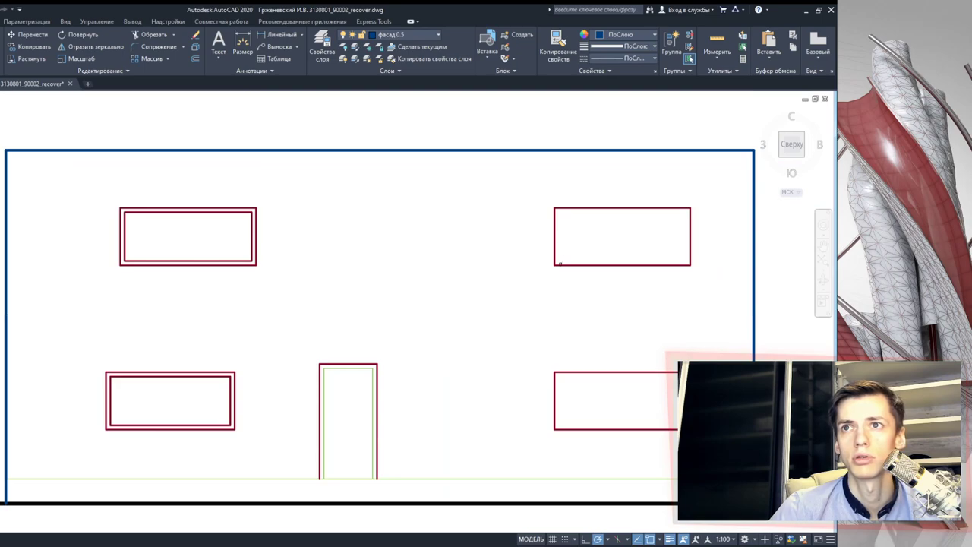
left_click(559, 263)
left_click(563, 244)
left_click(586, 372)
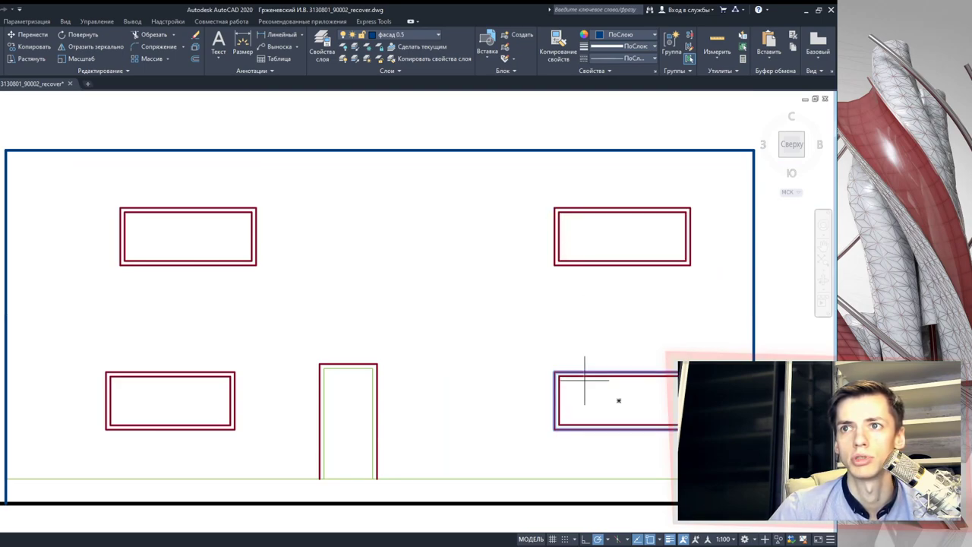
left_click(618, 401)
- Move the four inner window frames onto the green фасад 0.25 layer
left_click(230, 374)
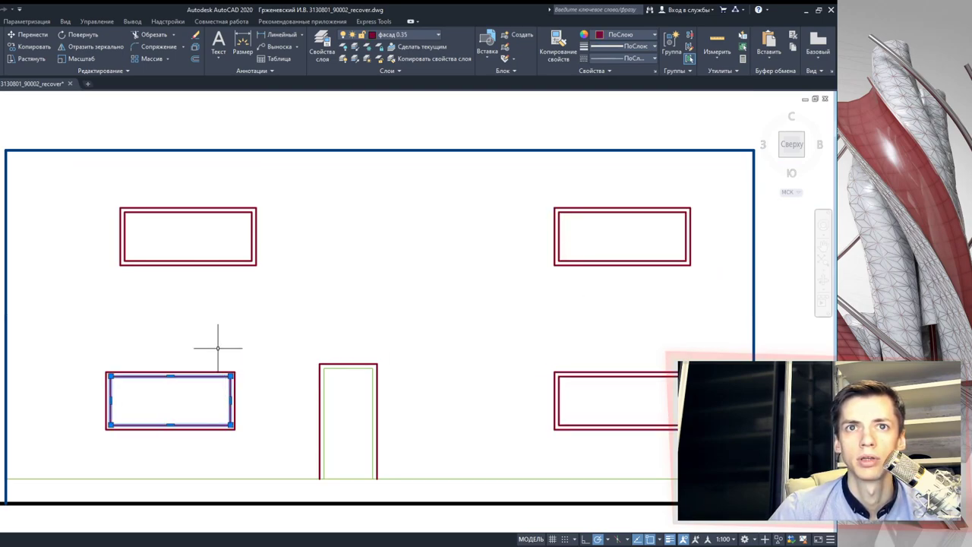
left_click(219, 259)
left_click(580, 260)
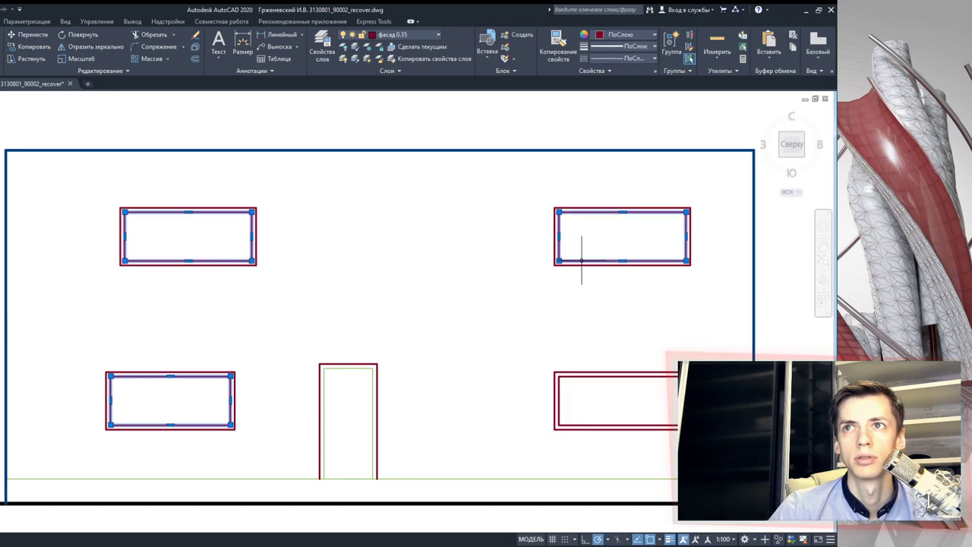
left_click(560, 375)
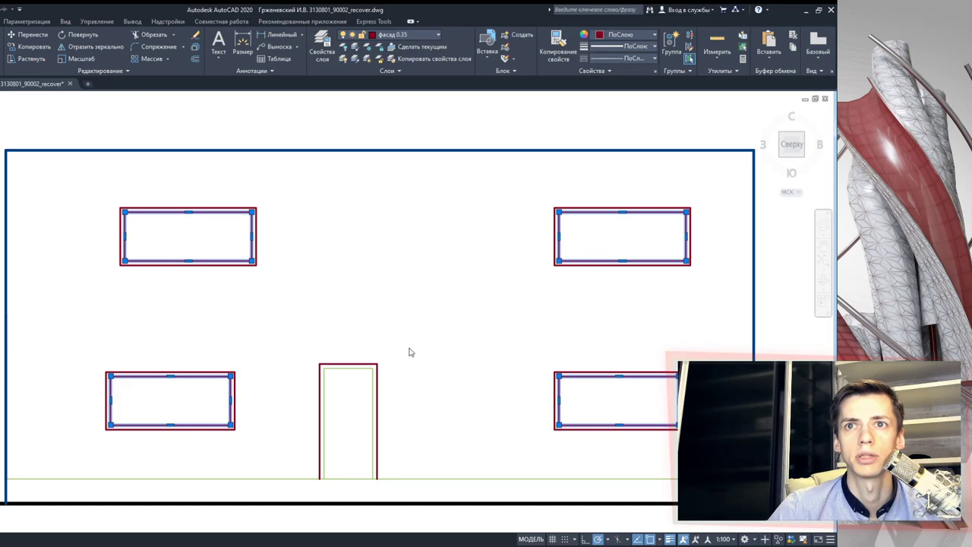
key("Escape")
middle_click_drag(437, 336, 413, 327)
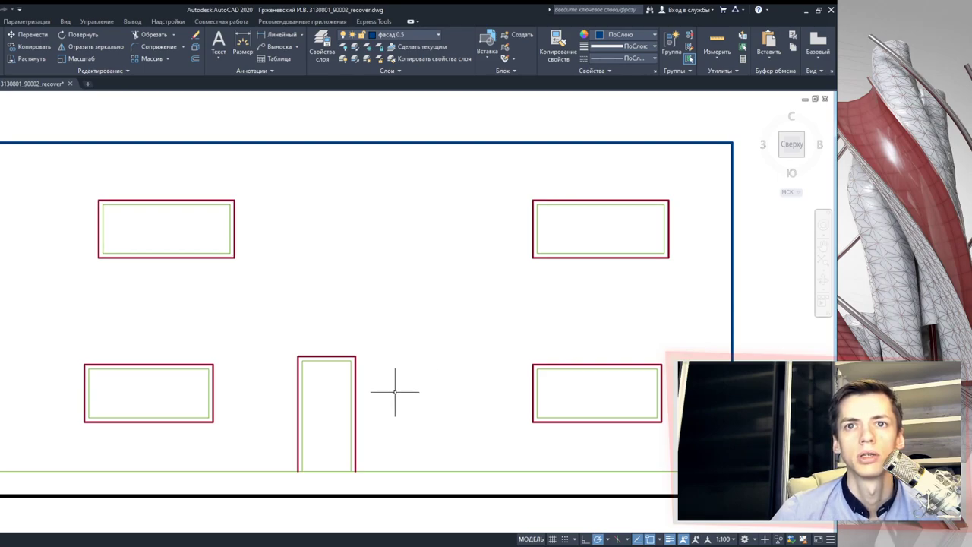
scroll(387, 405, "down", 2)
middle_click_drag(386, 408, 388, 384)
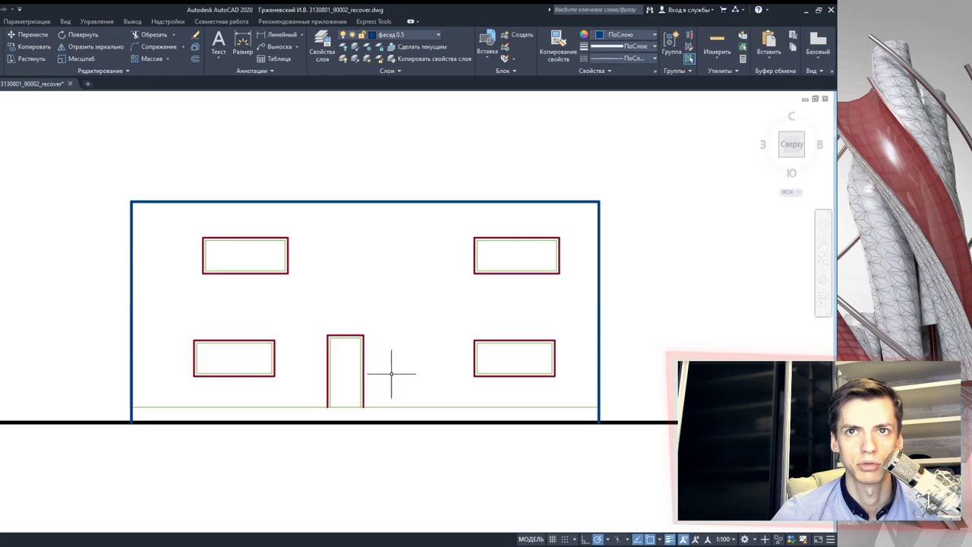
scroll(391, 373, "down", 3)
scroll(393, 371, "down", 3)
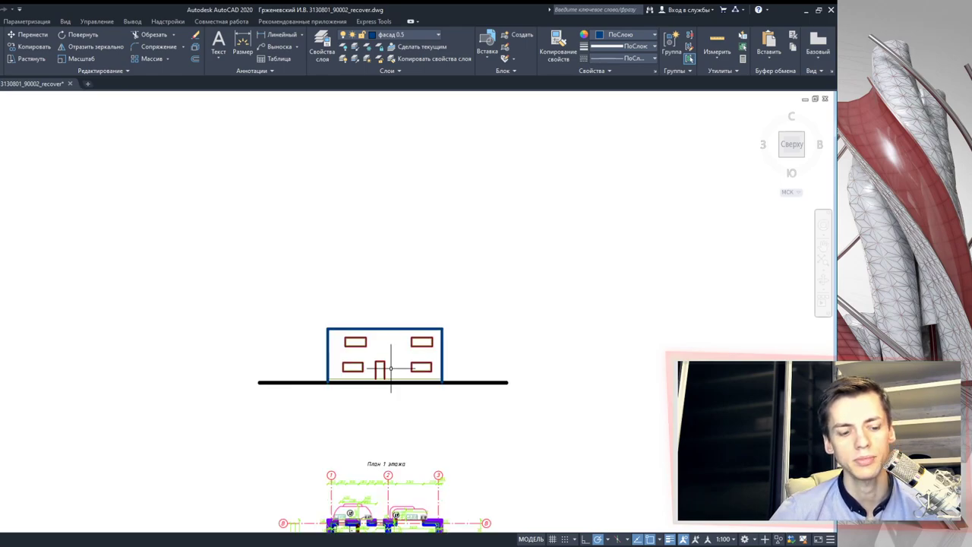
middle_click_drag(394, 412, 394, 220)
scroll(352, 364, "up", 8)
scroll(351, 364, "up", 4)
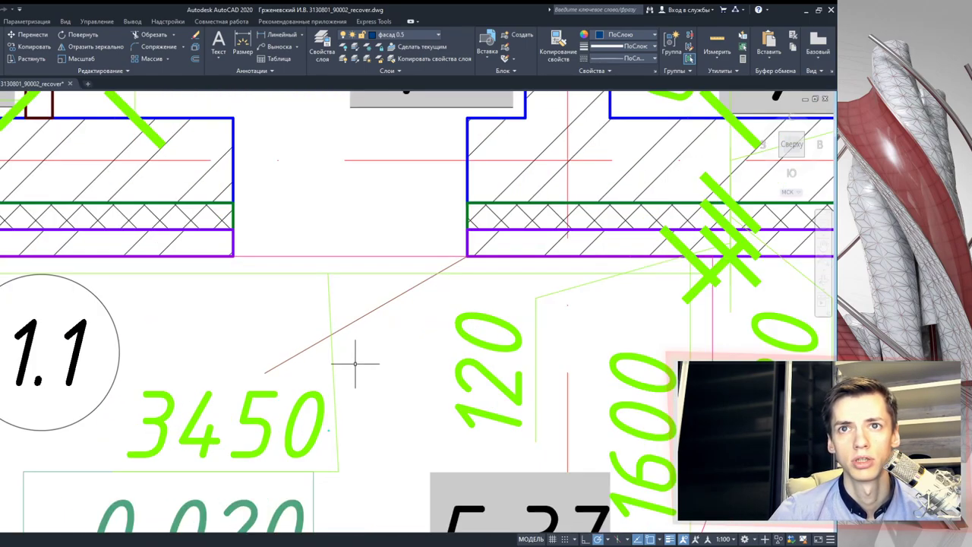
left_click(387, 301)
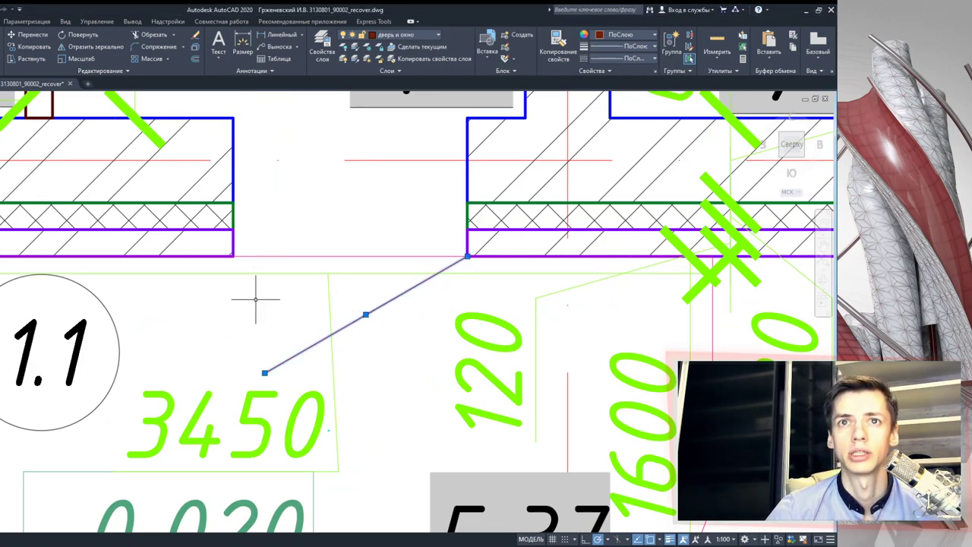
scroll(345, 377, "down", 2)
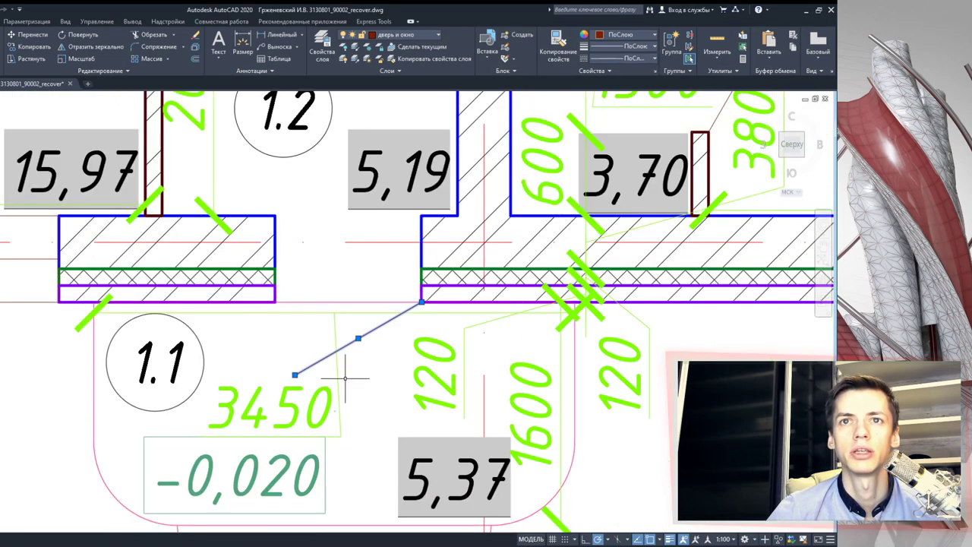
scroll(349, 377, "down", 2)
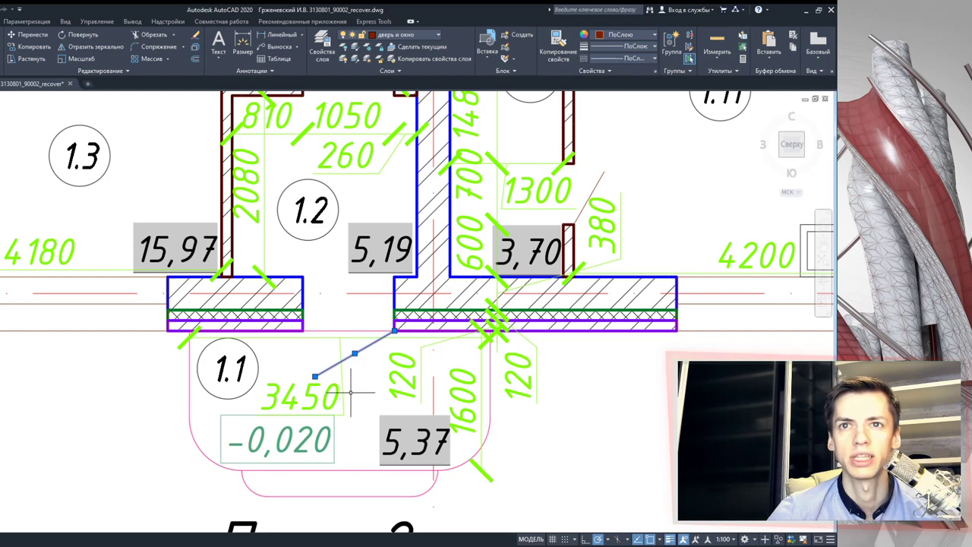
left_click(355, 417)
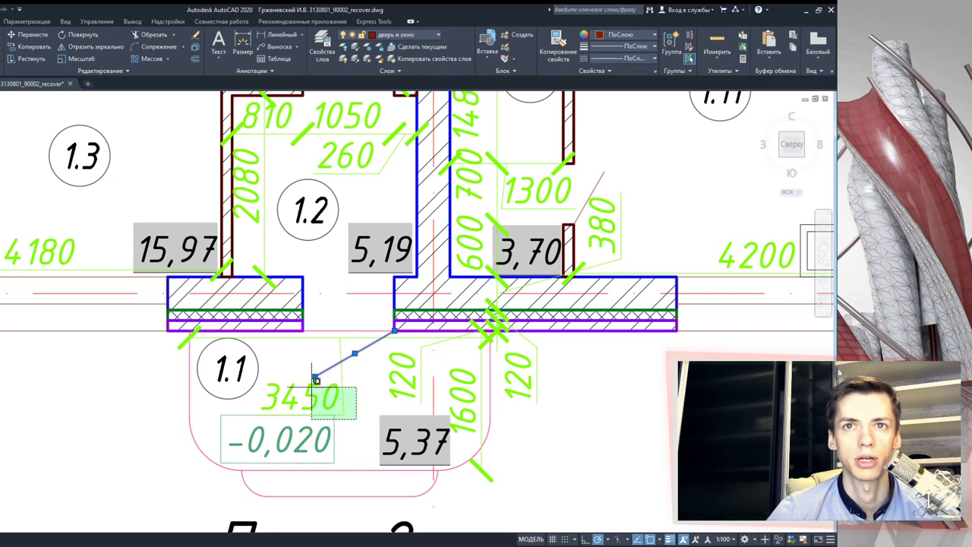
left_click(315, 380)
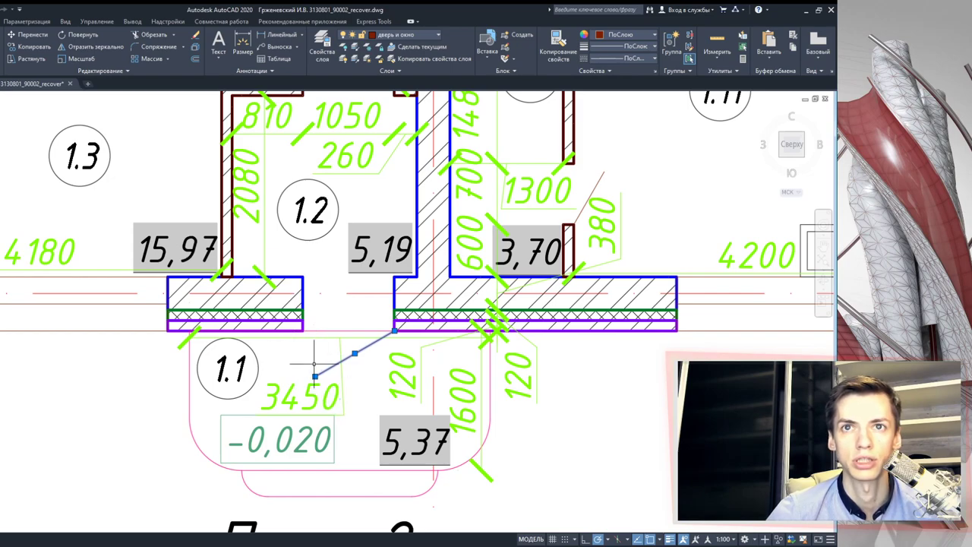
- Clear the floor-plan selection and zoom the view in on the lower-left window
scroll(312, 358, "down", 8)
scroll(334, 227, "up", 5)
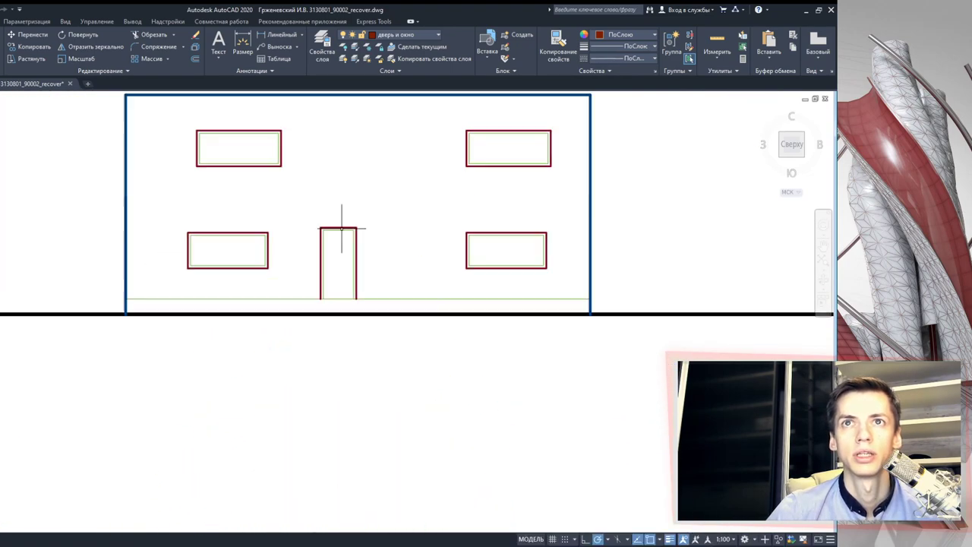
scroll(324, 267, "up", 3)
key("Escape")
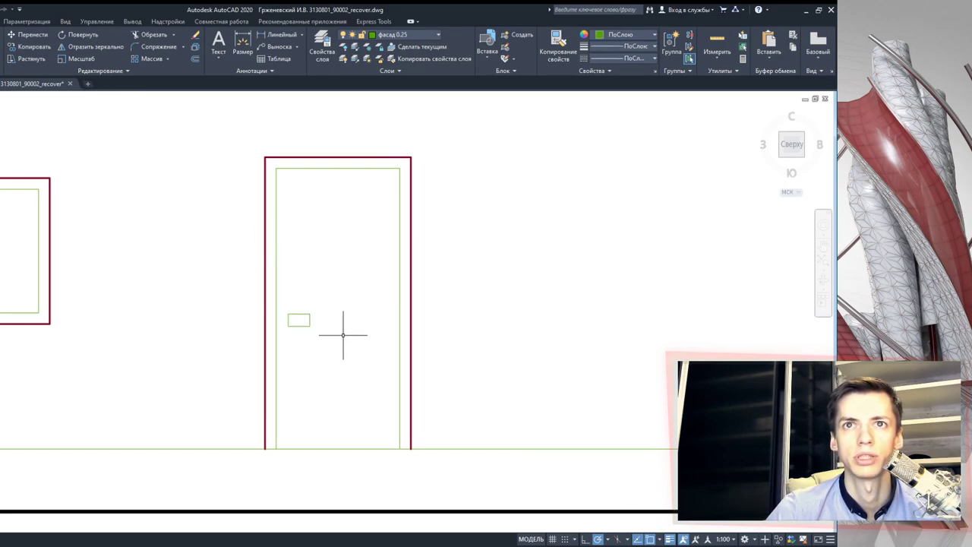
scroll(366, 334, "down", 3)
scroll(379, 340, "down", 2)
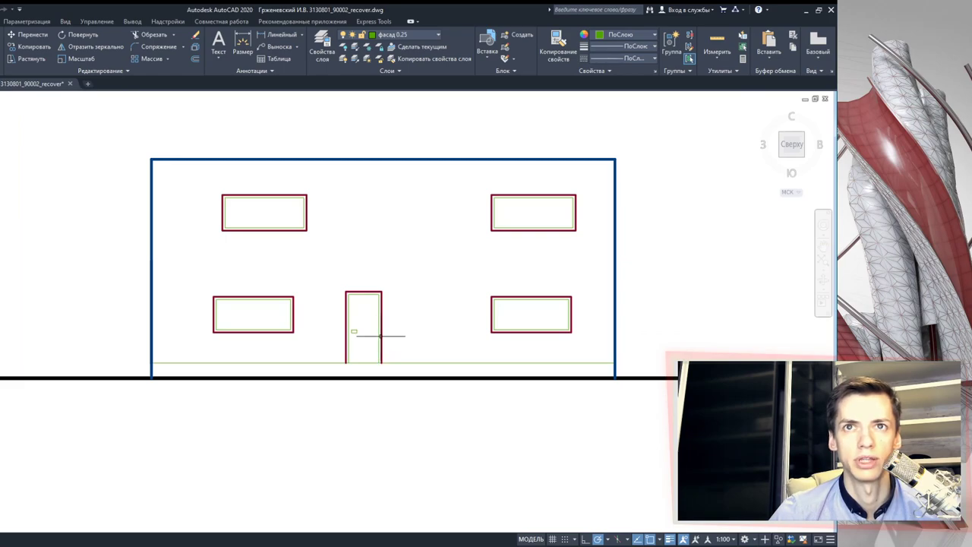
scroll(380, 334, "up", 2)
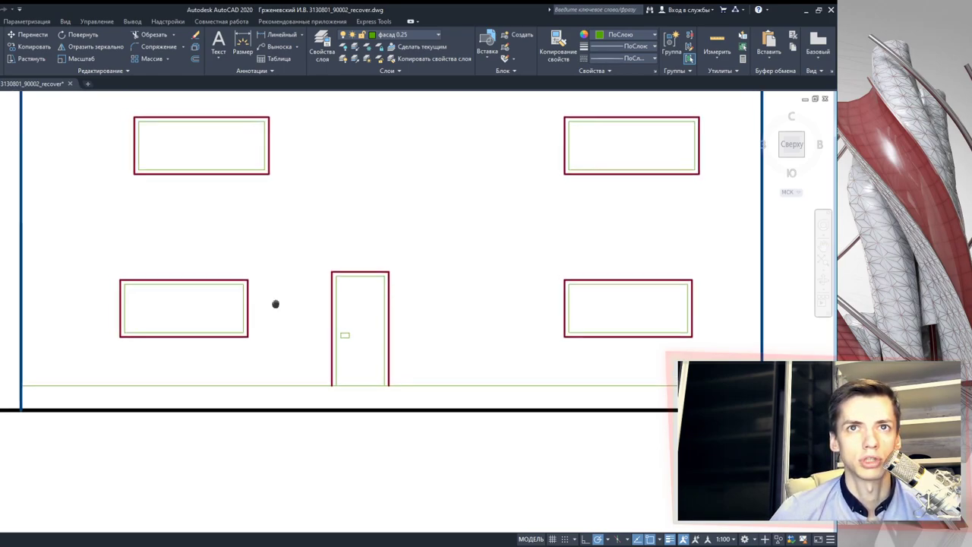
middle_click_drag(276, 303, 401, 349)
scroll(351, 375, "up", 2)
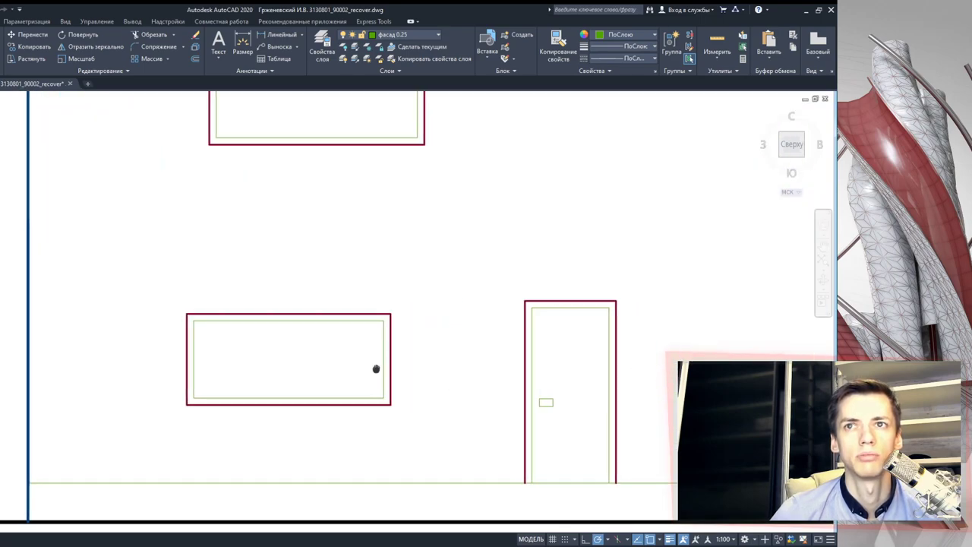
middle_click_drag(566, 339, 470, 354)
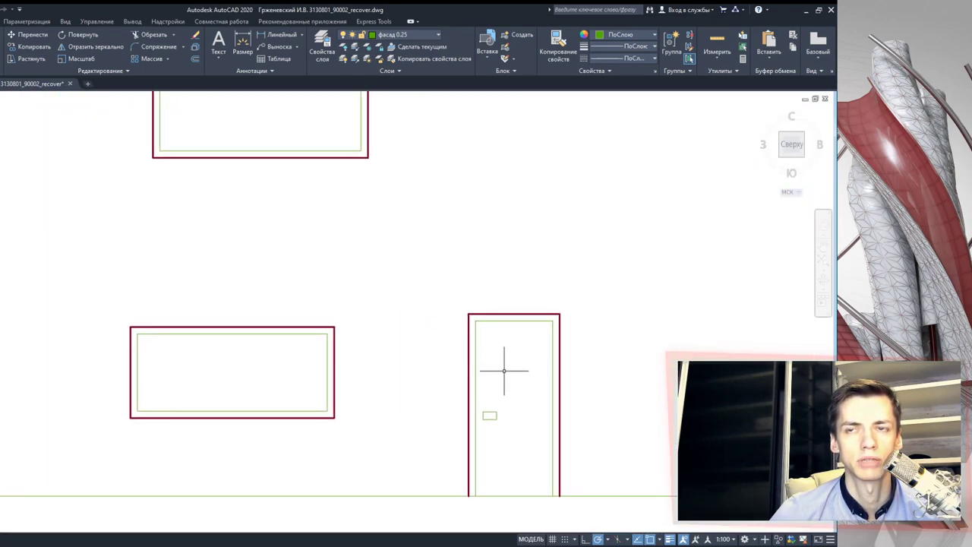
scroll(263, 351, "up", 2)
scroll(263, 352, "up", 2)
- Draw a vertical dividing line through the middle of the lower-left window
middle_click_drag(329, 319, 373, 265)
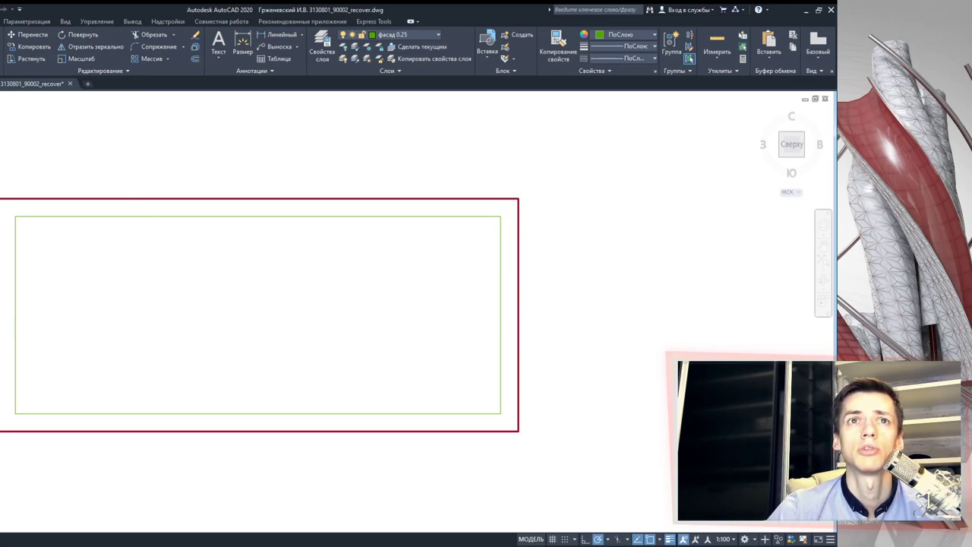
left_click(258, 217)
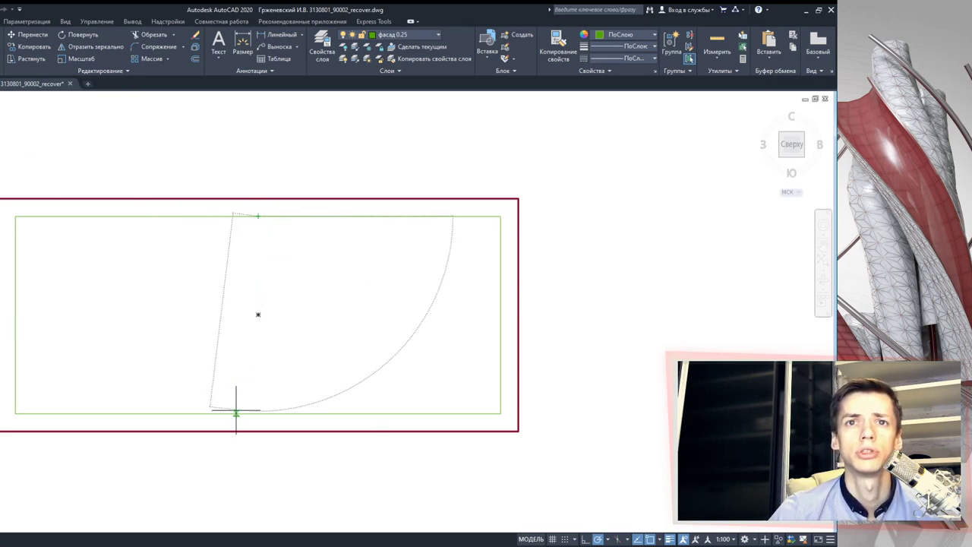
left_click(258, 413)
key("Escape")
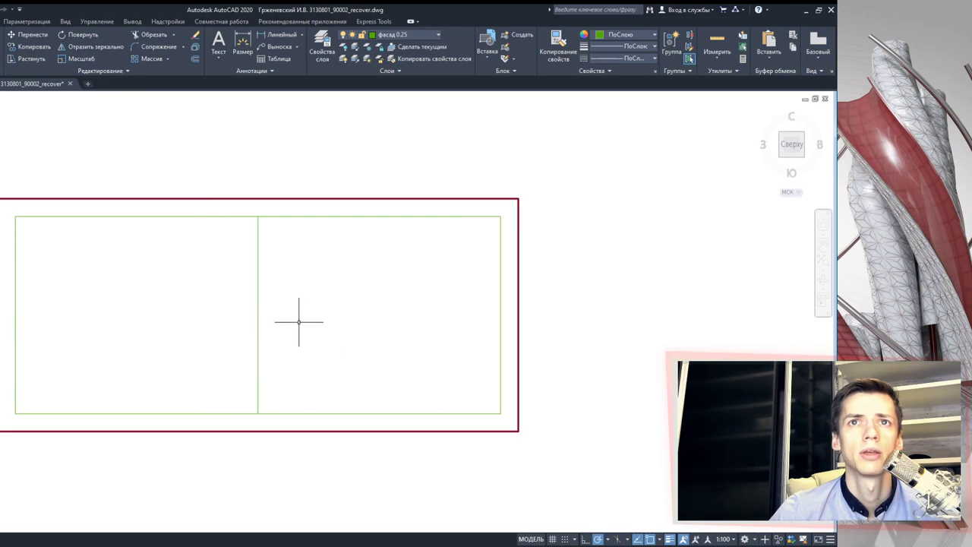
left_click(258, 232)
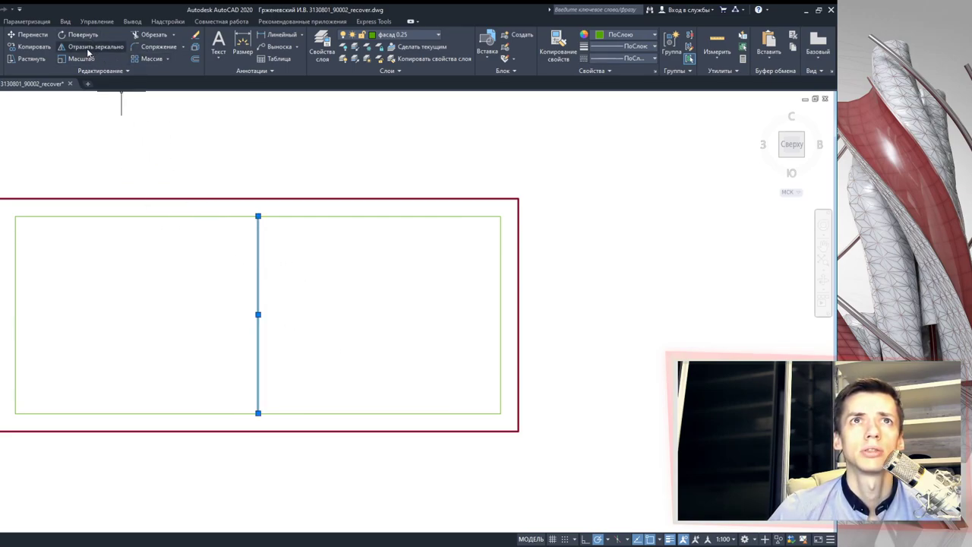
- Offset the dividing line 100 to the left and right
left_click(195, 59)
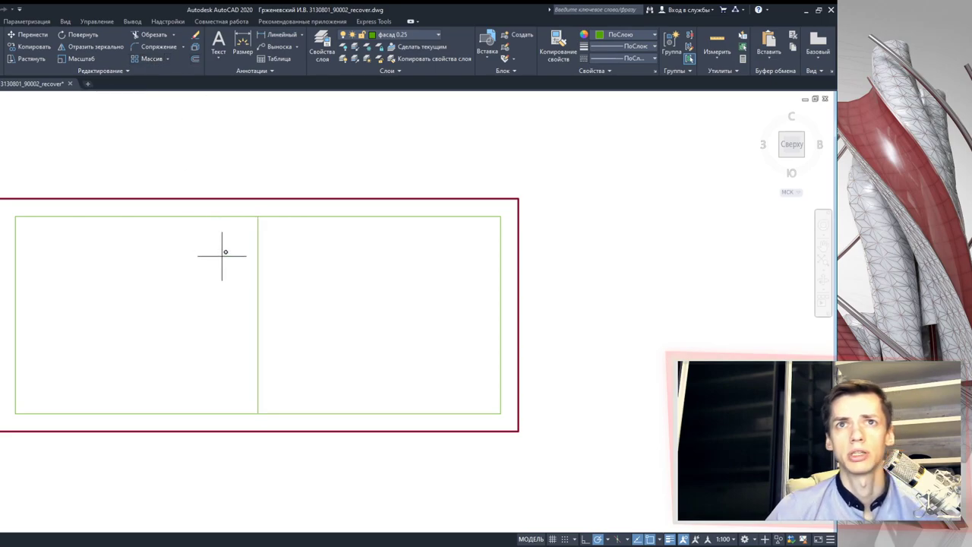
type("100")
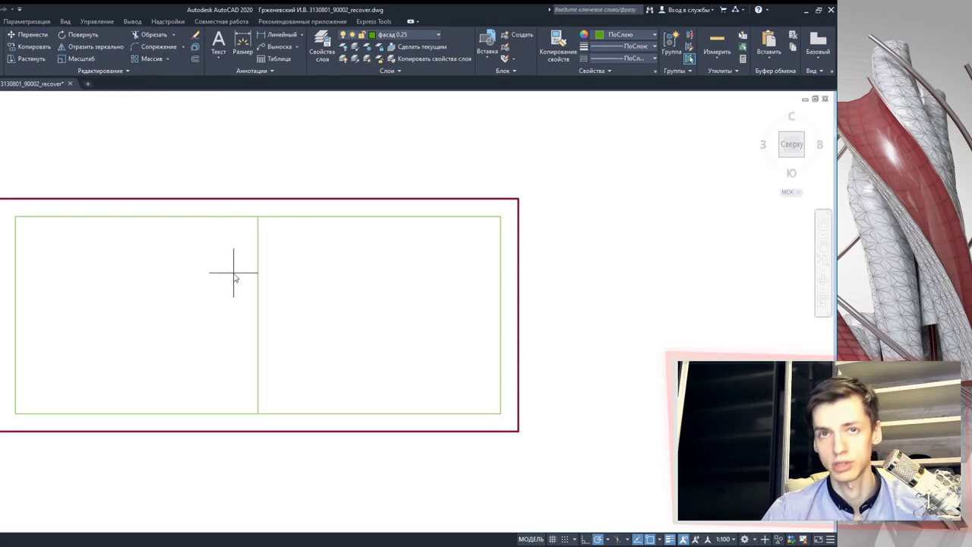
key("Return")
left_click(257, 284)
left_click(282, 297)
left_click(256, 291)
left_click(244, 290)
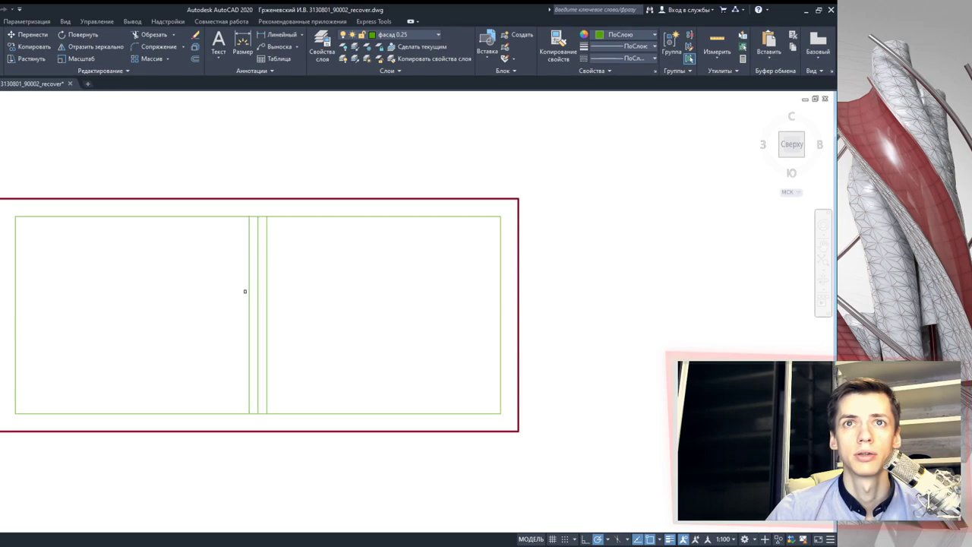
key("Escape")
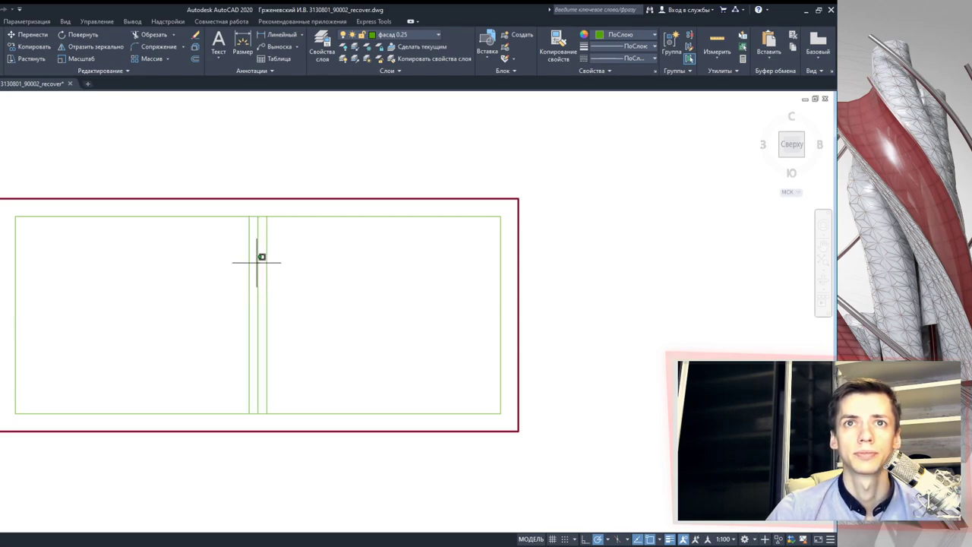
- Erase the original middle line and trim the frame edges between the offsets
left_click(258, 259)
key("Delete")
left_click(340, 299)
left_click(220, 212)
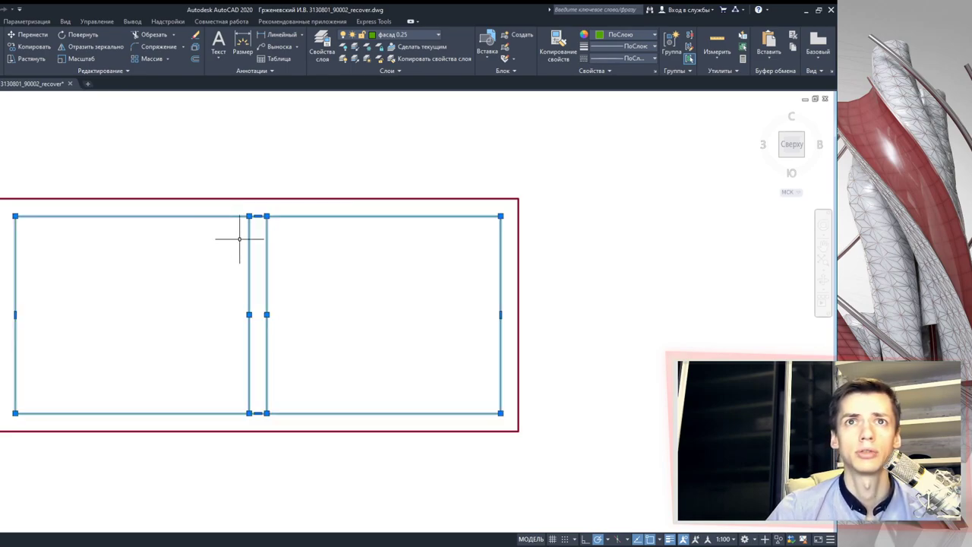
left_click(158, 40)
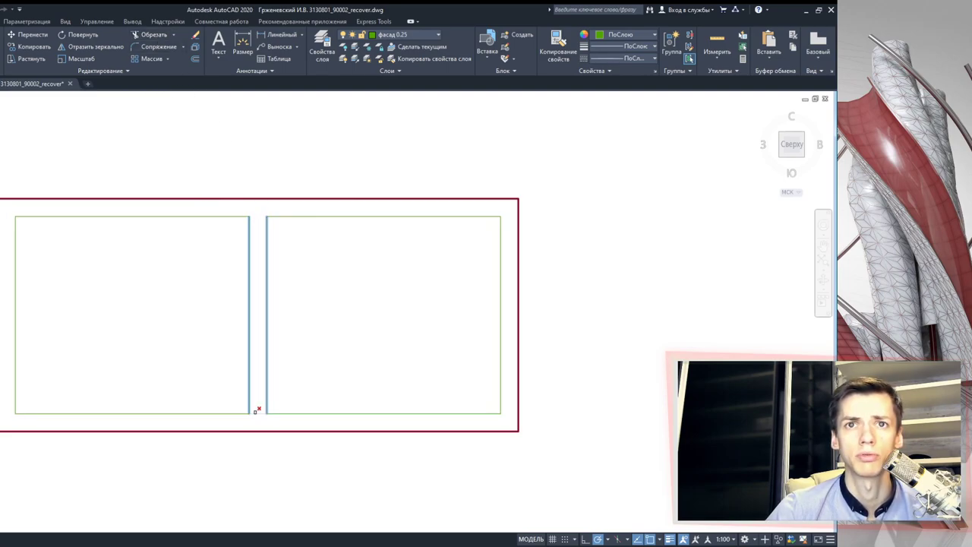
key("Escape")
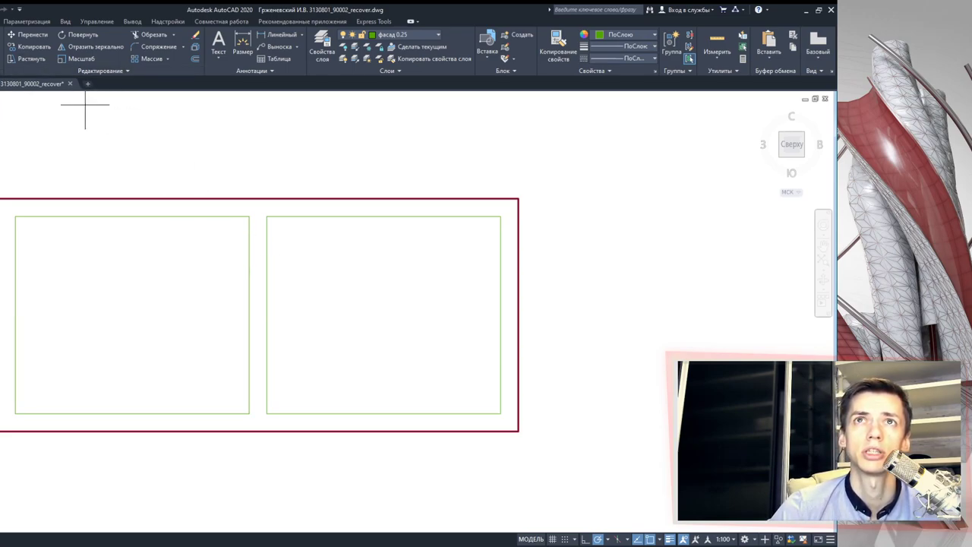
- Draw diagonal lines joining the green pane corners to the red frame corners
left_click(16, 217)
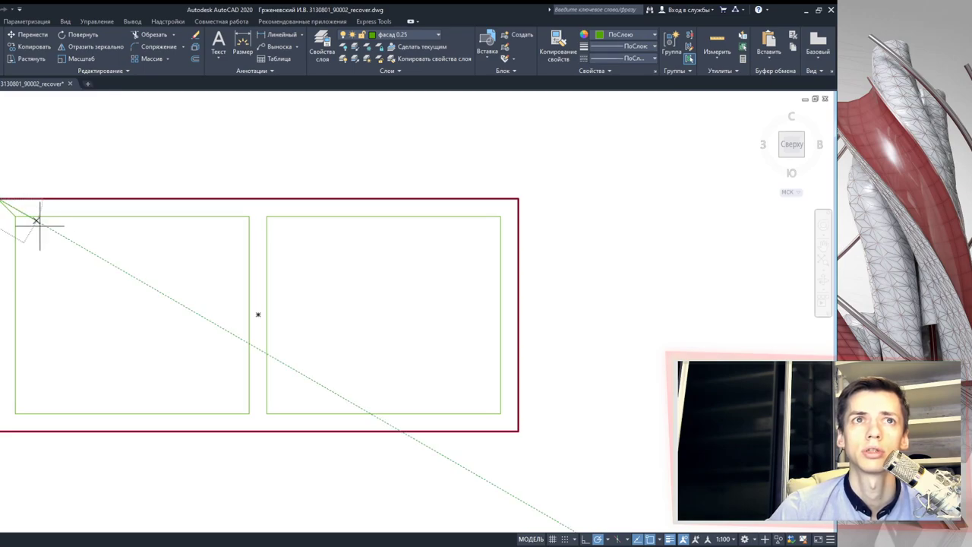
left_click(501, 217)
left_click(518, 198)
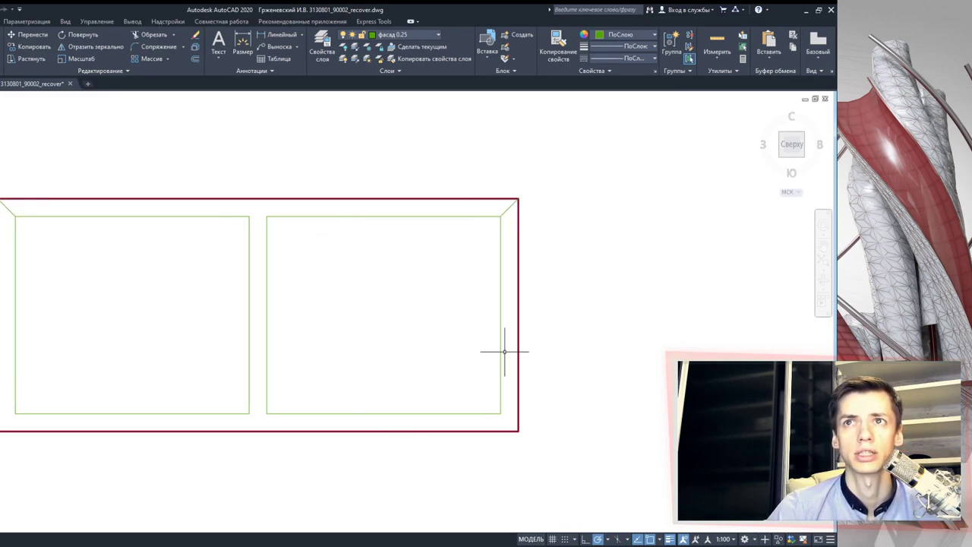
left_click(500, 414)
left_click(518, 430)
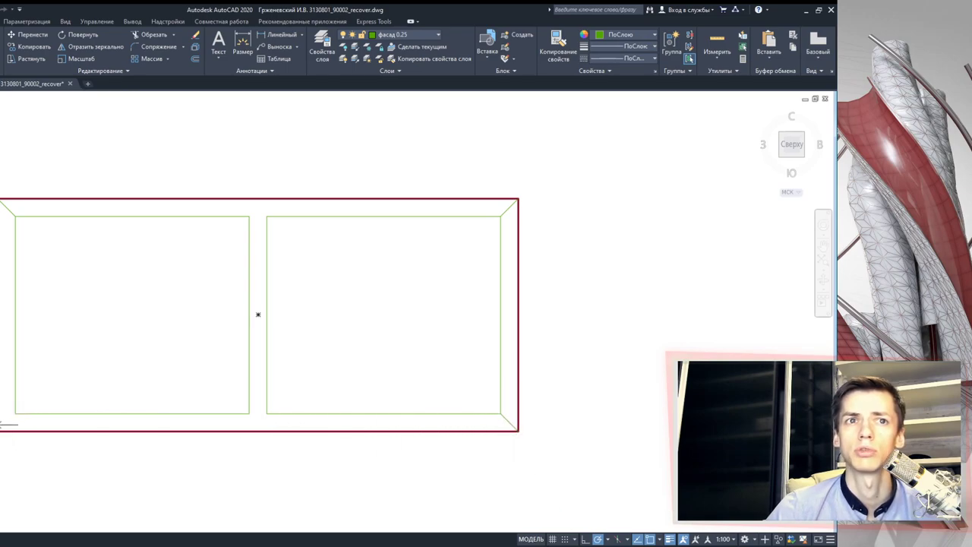
left_click(14, 413)
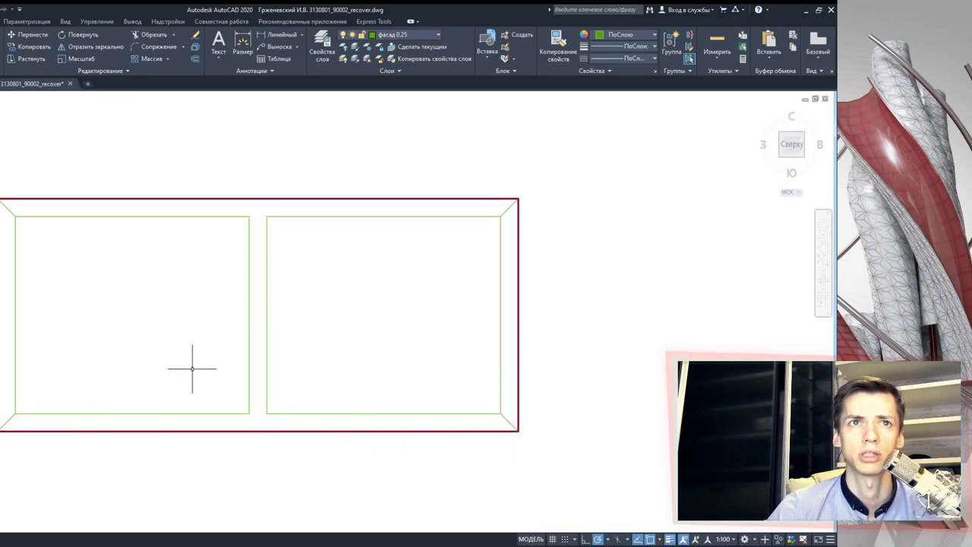
scroll(270, 357, "down", 2)
scroll(423, 268, "up", 2)
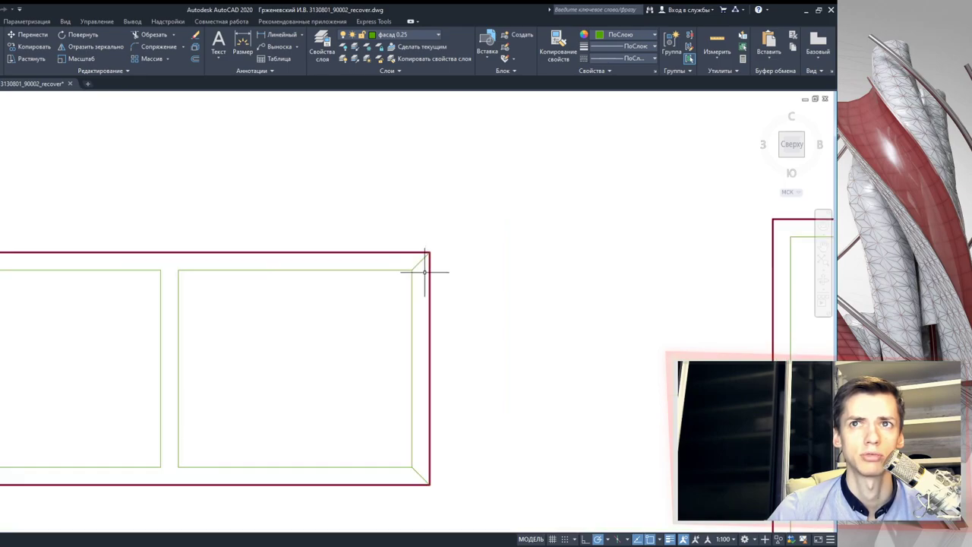
scroll(407, 292, "down", 3)
middle_click_drag(402, 289, 405, 463)
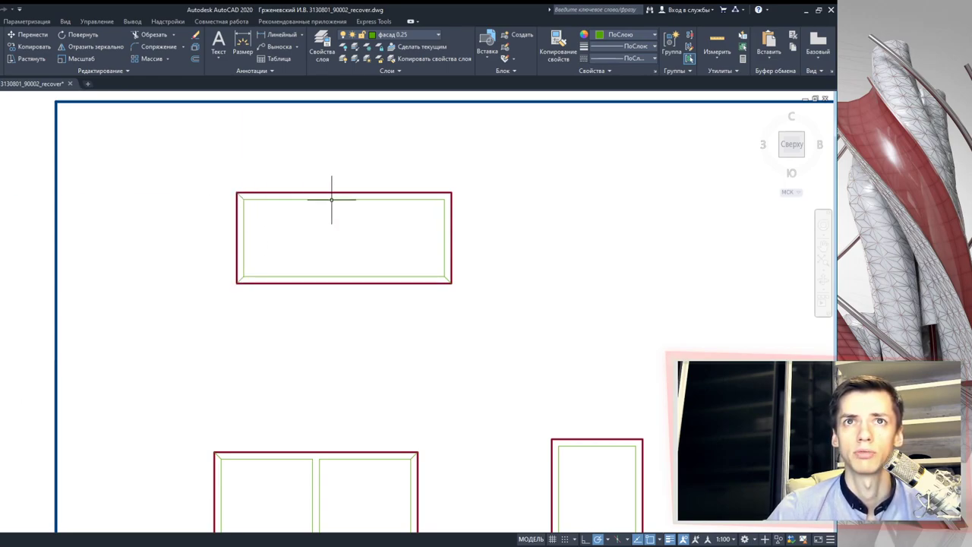
- Draw a horizontal line across the left pane and offset a copy just below
scroll(418, 220, "up", 3)
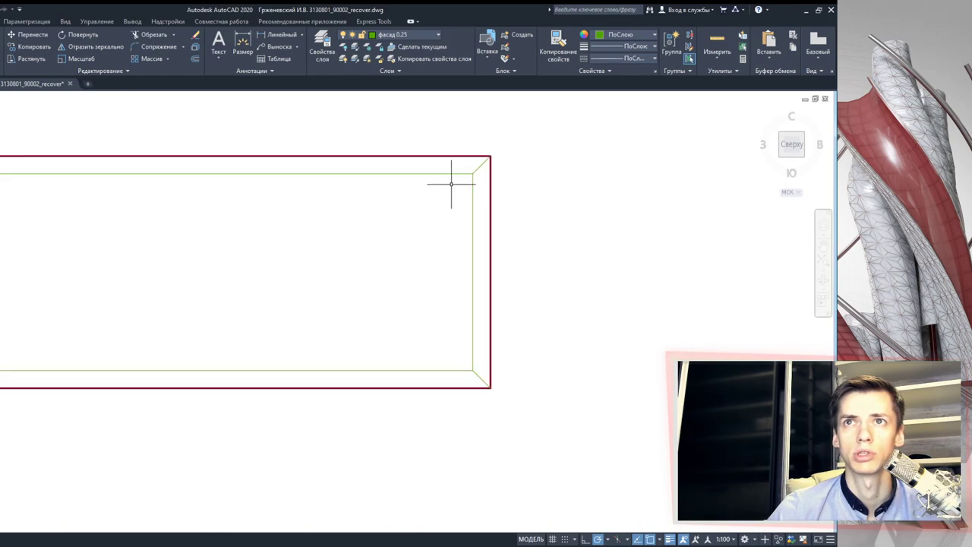
scroll(204, 229, "down", 5)
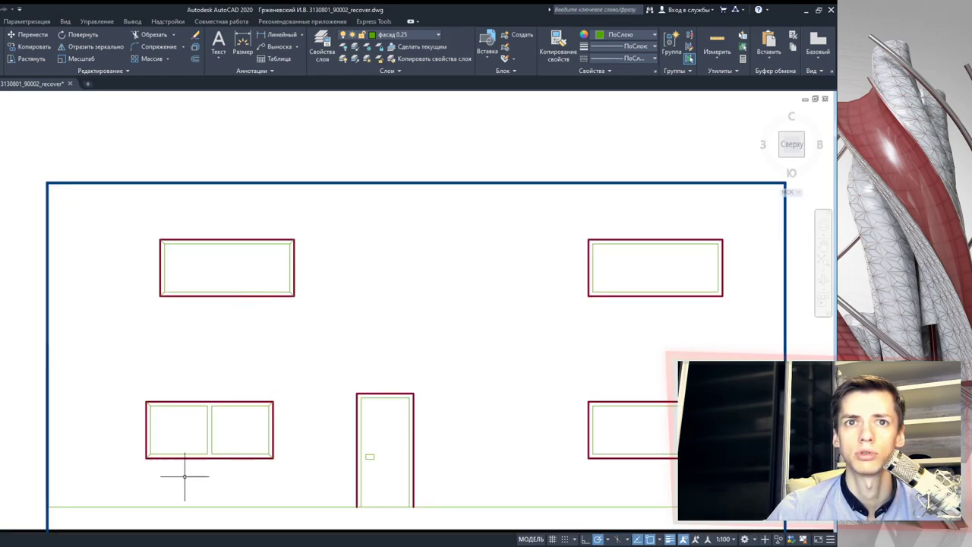
scroll(210, 417, "up", 2)
scroll(218, 440, "up", 2)
middle_click_drag(233, 434, 238, 423)
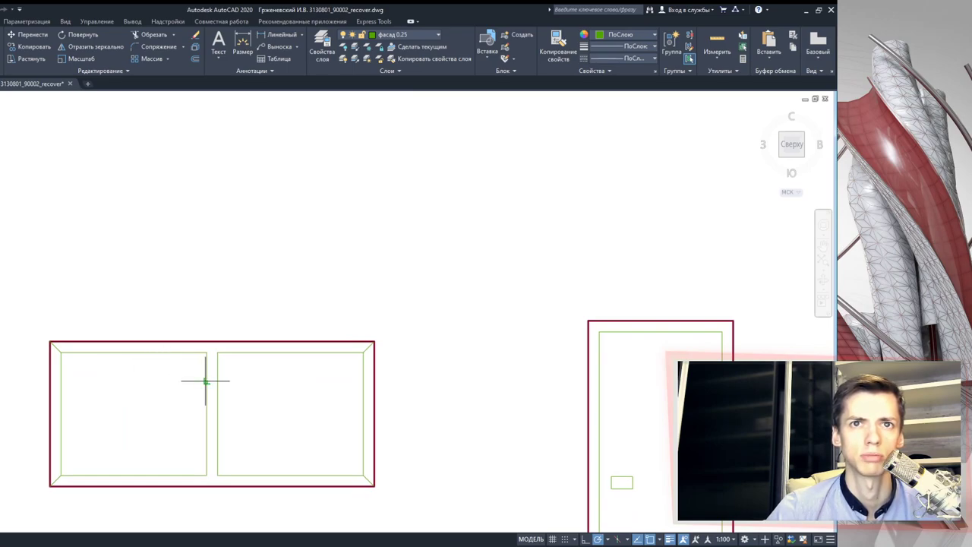
left_click(205, 380)
left_click(60, 380)
key("Escape")
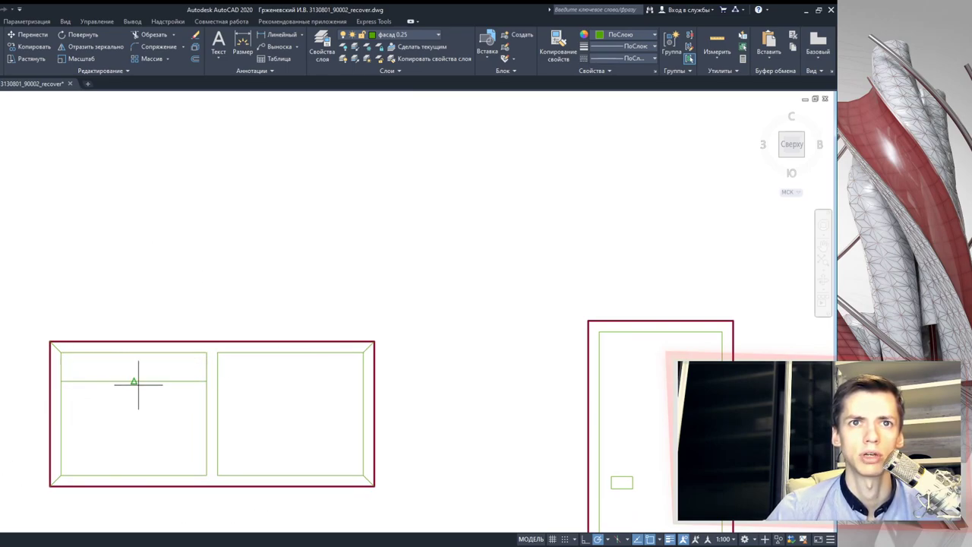
left_click(137, 380)
left_click(197, 59)
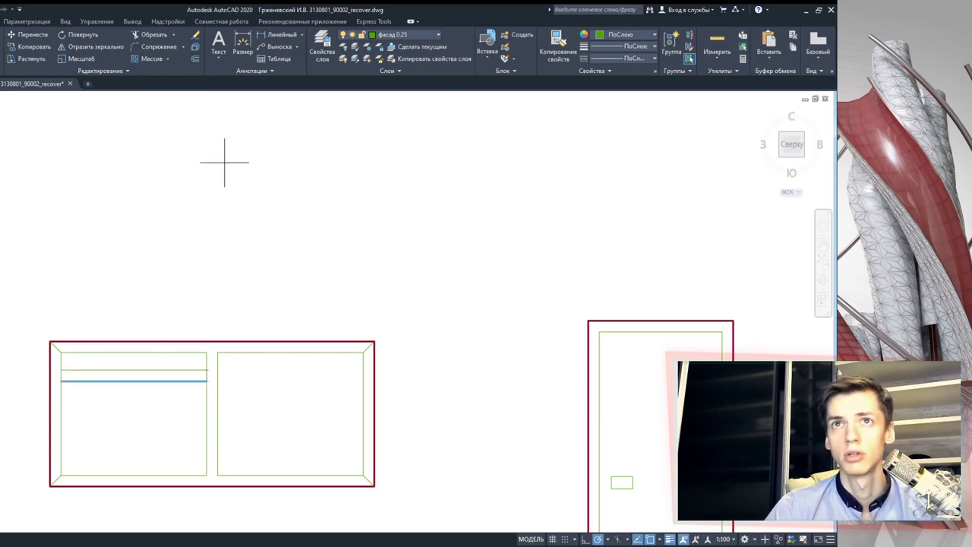
left_click(198, 400)
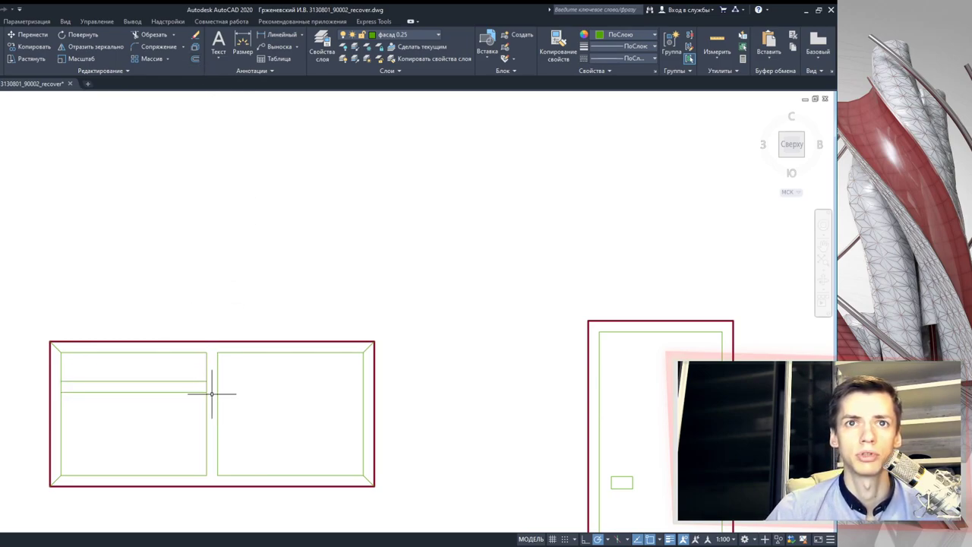
- Trim the pane's side lines between the two transom lines
left_click(212, 393)
left_click(57, 346)
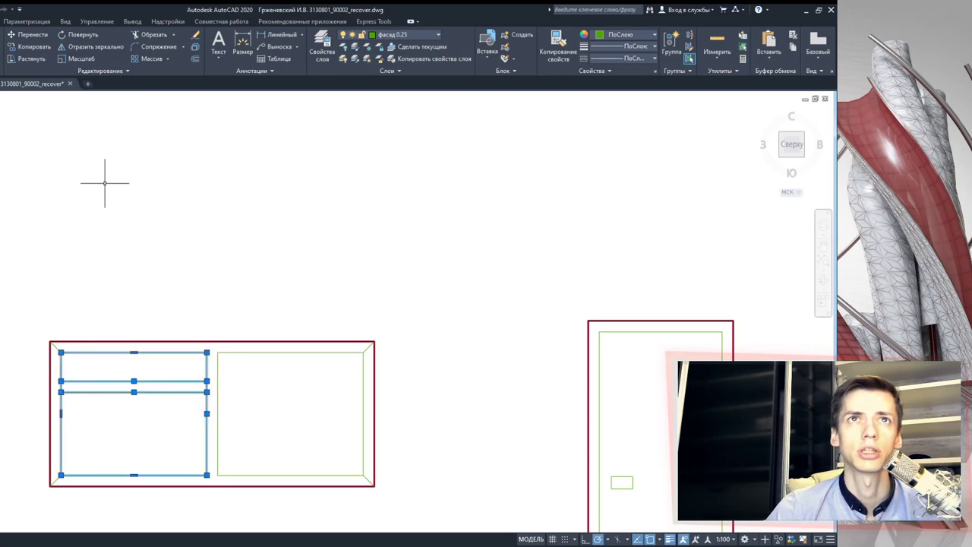
left_click(151, 35)
scroll(216, 410, "up", 2)
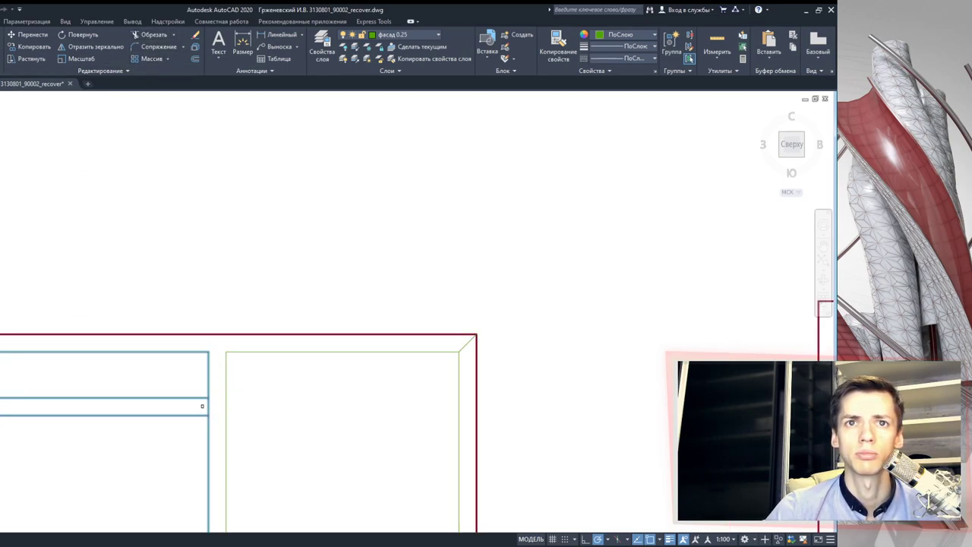
left_click(207, 406)
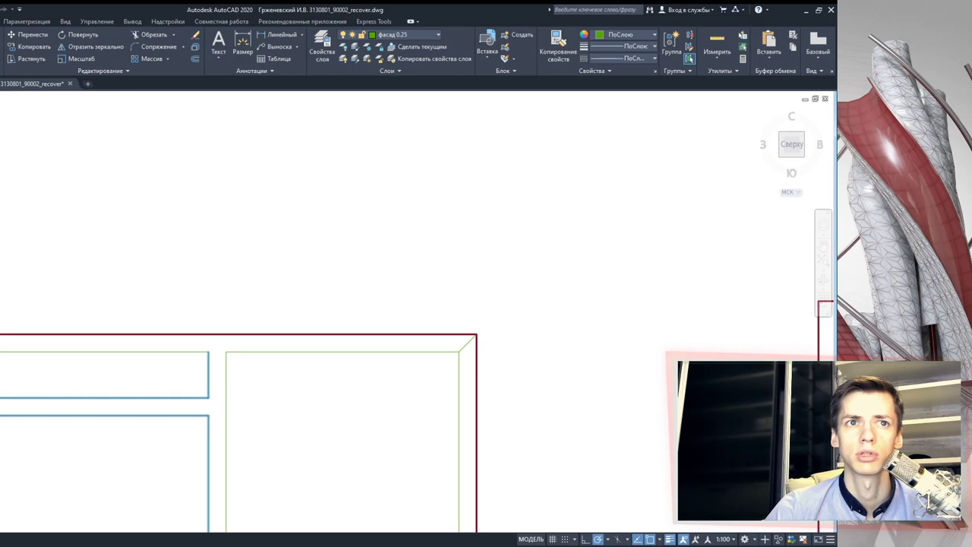
key("Escape")
scroll(231, 361, "down", 2)
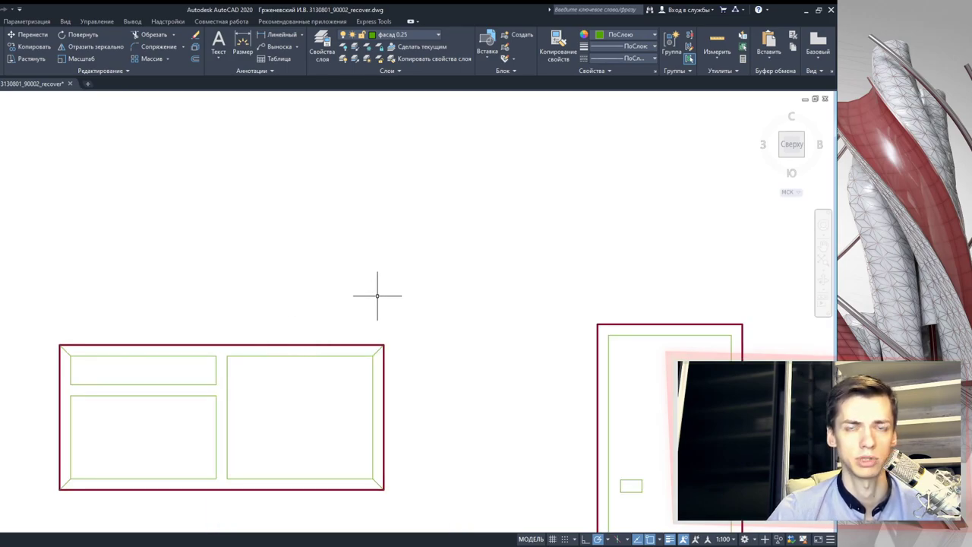
scroll(379, 296, "down", 4)
scroll(304, 304, "down", 2)
- On the second-floor plan, erase the middle line of the window below 12,18
scroll(404, 353, "down", 4)
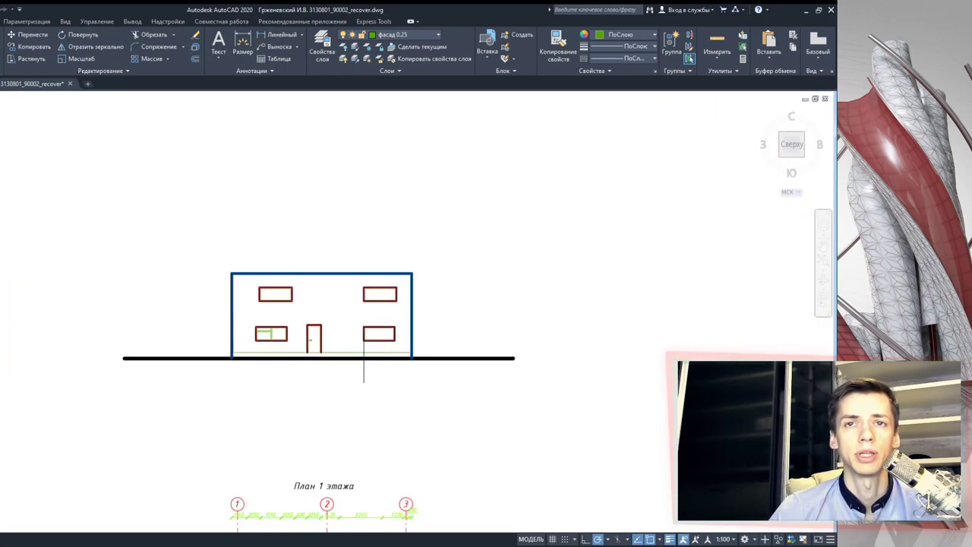
middle_click_drag(334, 456, 334, 304)
middle_click_drag(334, 486, 334, 246)
scroll(292, 379, "up", 4)
scroll(258, 300, "up", 4)
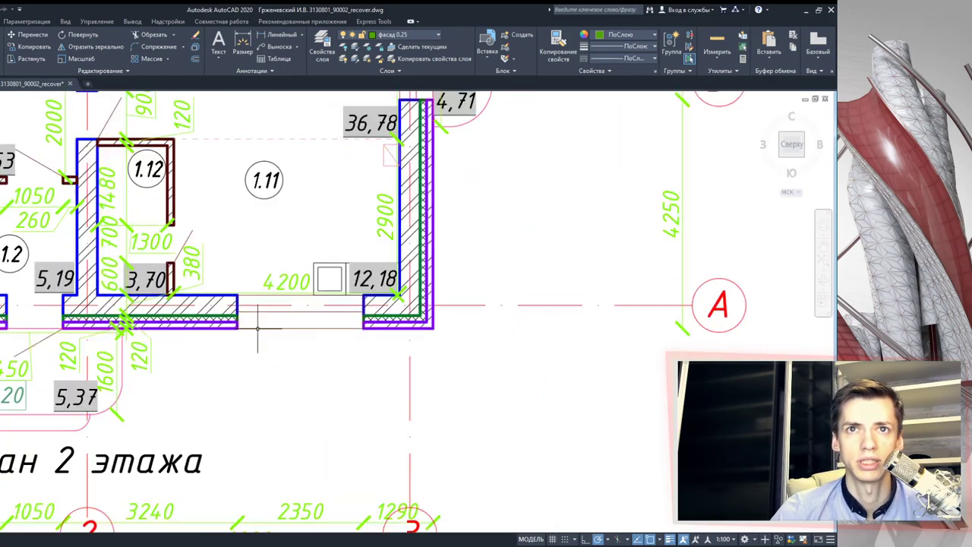
left_click(258, 301)
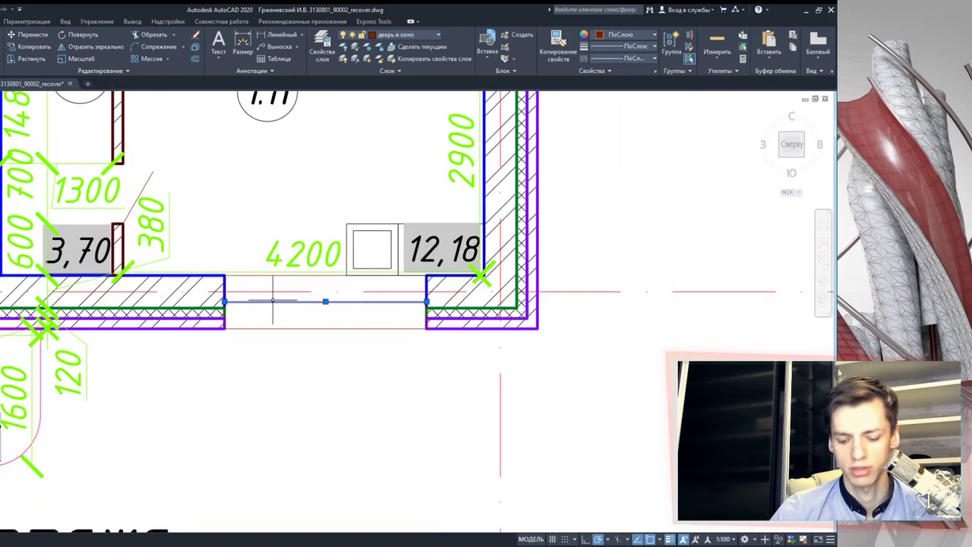
key("Delete")
- Drag the window rectangle's top edge down using its midpoint grip
left_click(246, 275)
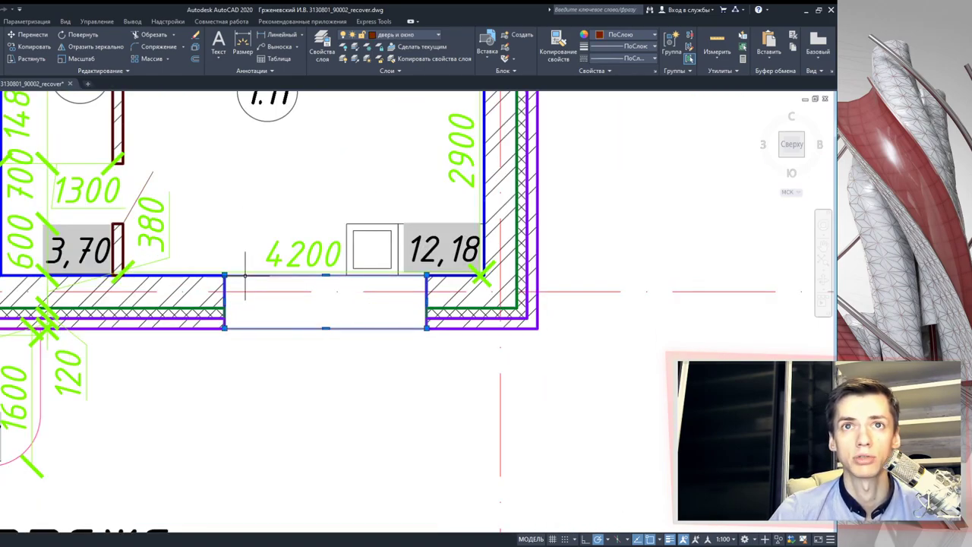
left_click(325, 274)
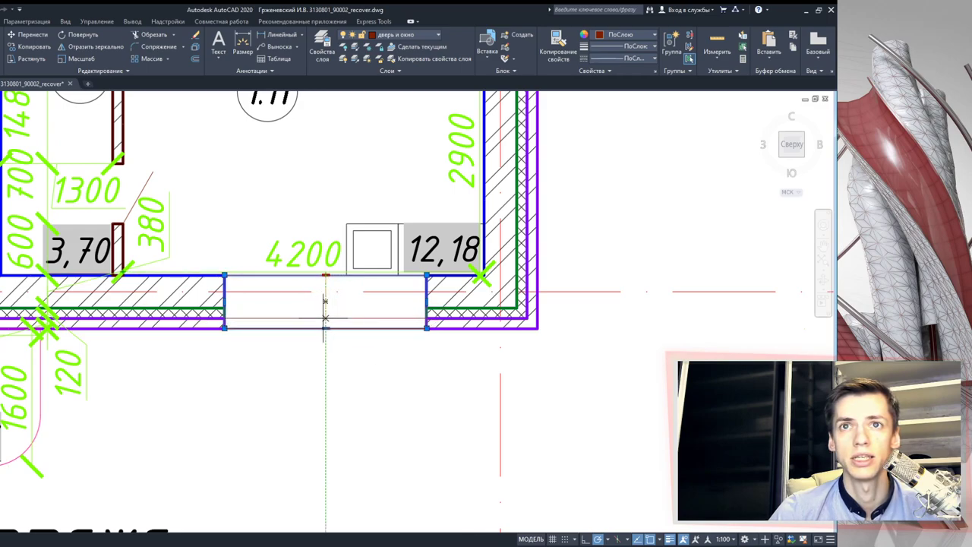
left_click(325, 319)
key("Escape")
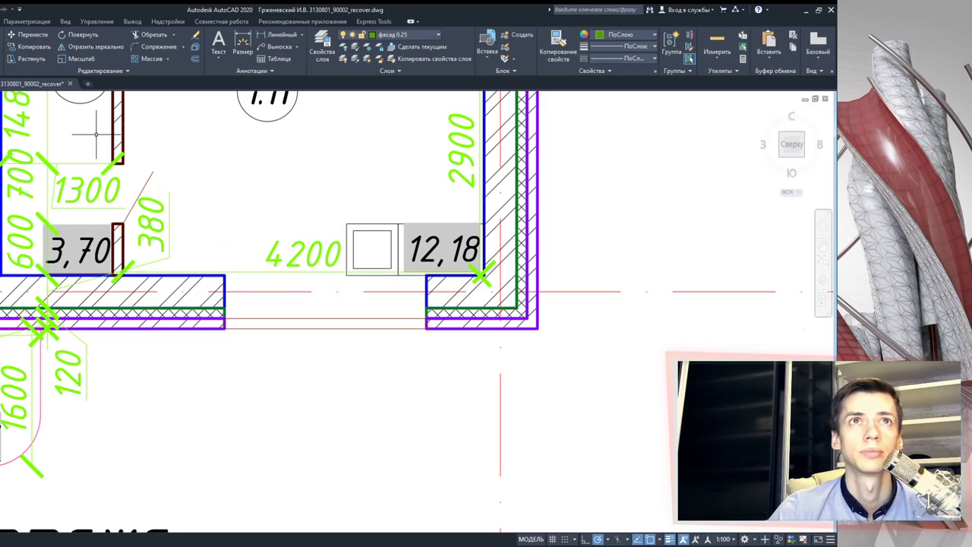
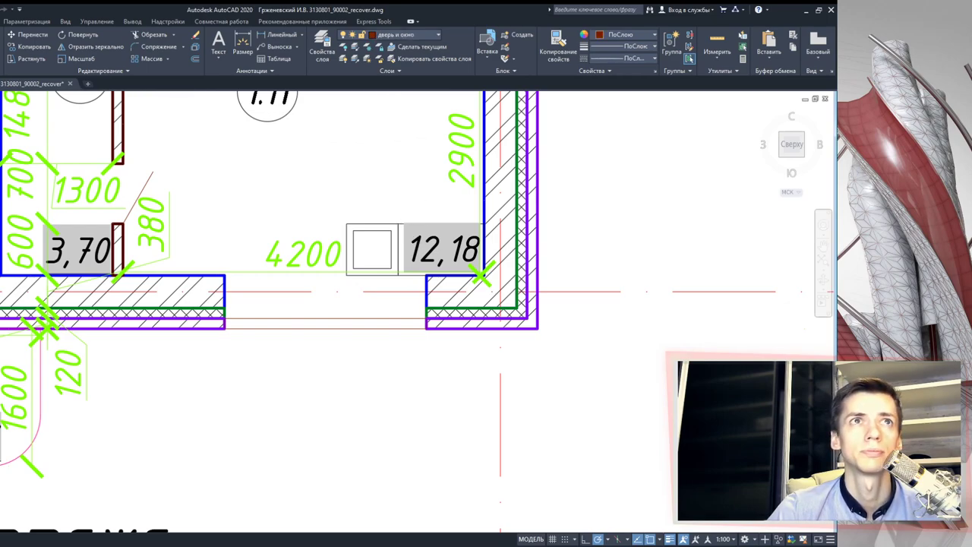
- Copy the small wall-end post square to three evenly spaced positions along the 4200 opening
scroll(235, 335, "up", 2)
scroll(236, 335, "up", 2)
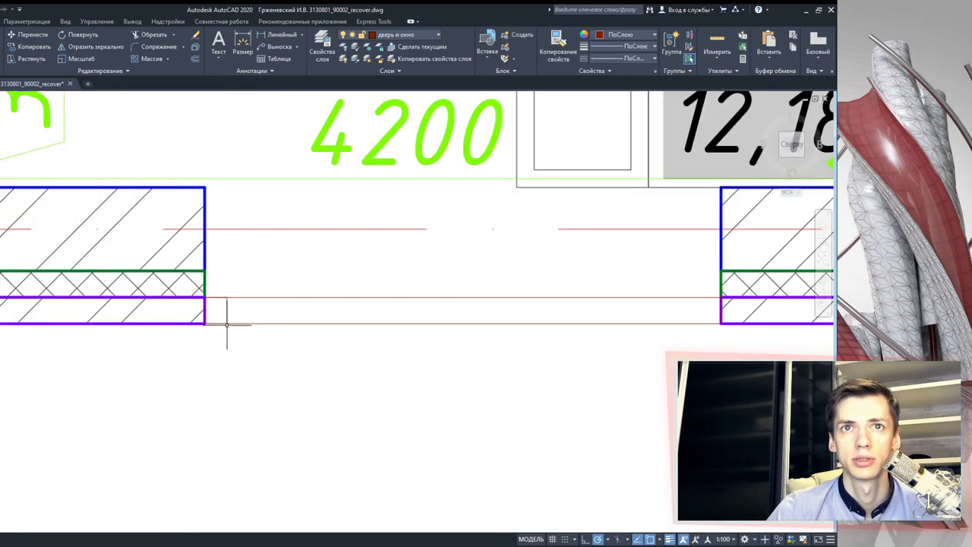
left_click(226, 310)
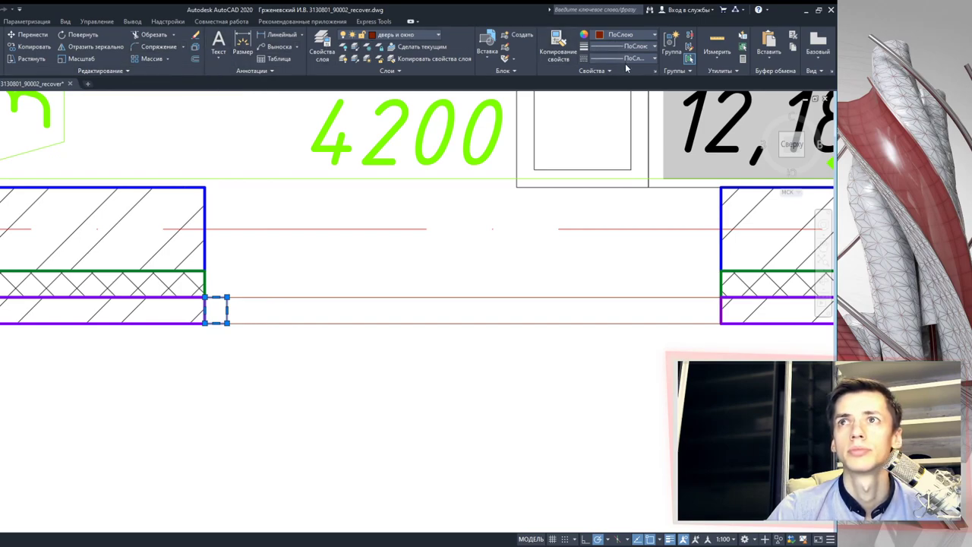
key("Escape")
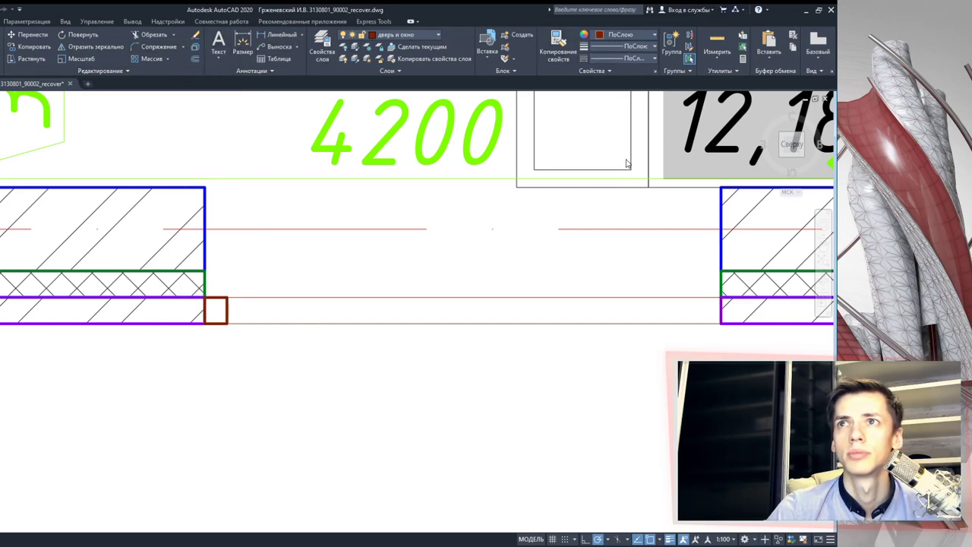
left_click(227, 307)
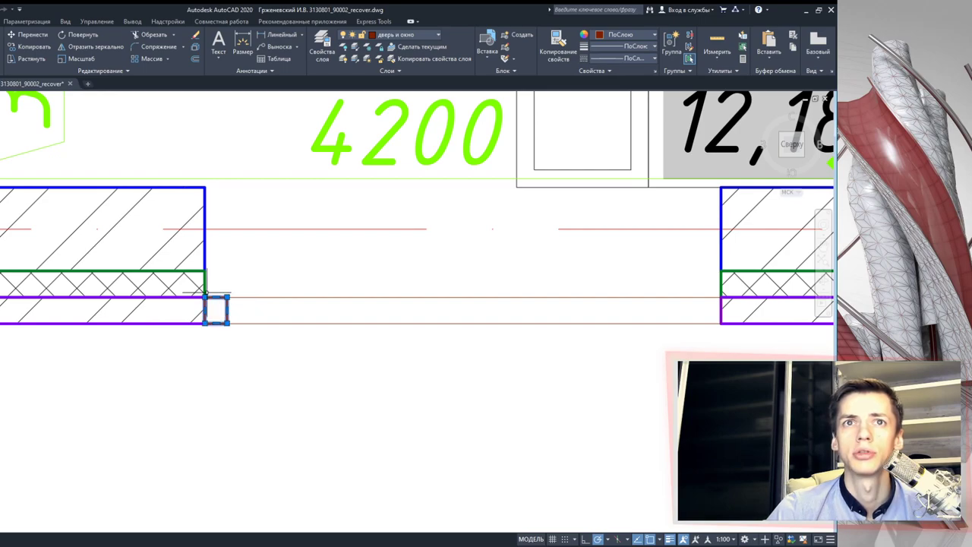
left_click(30, 46)
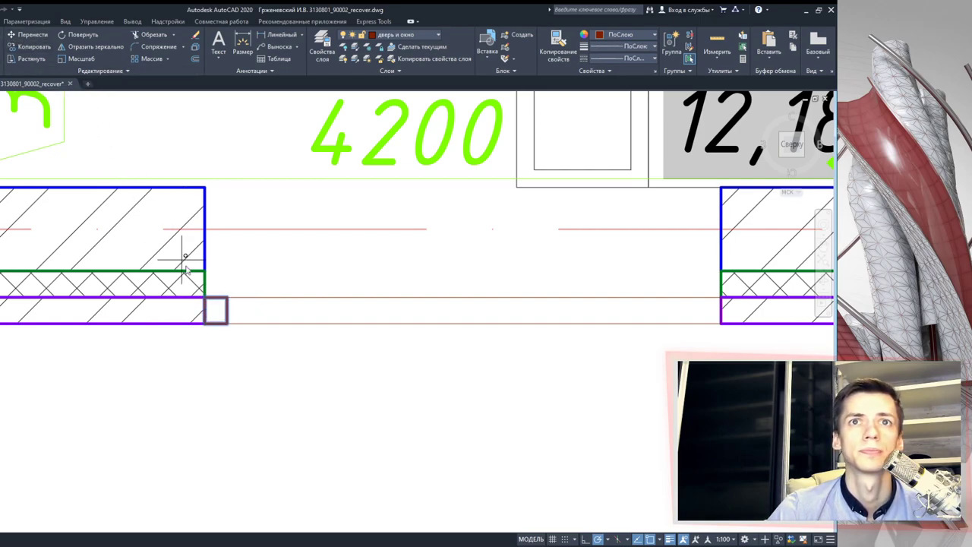
left_click(215, 309)
left_click(363, 297)
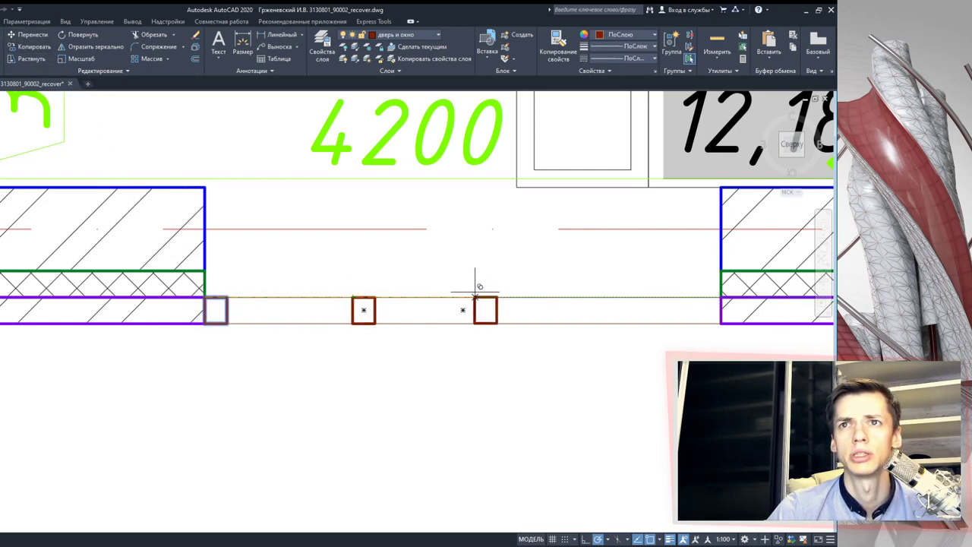
left_click(489, 296)
left_click(616, 298)
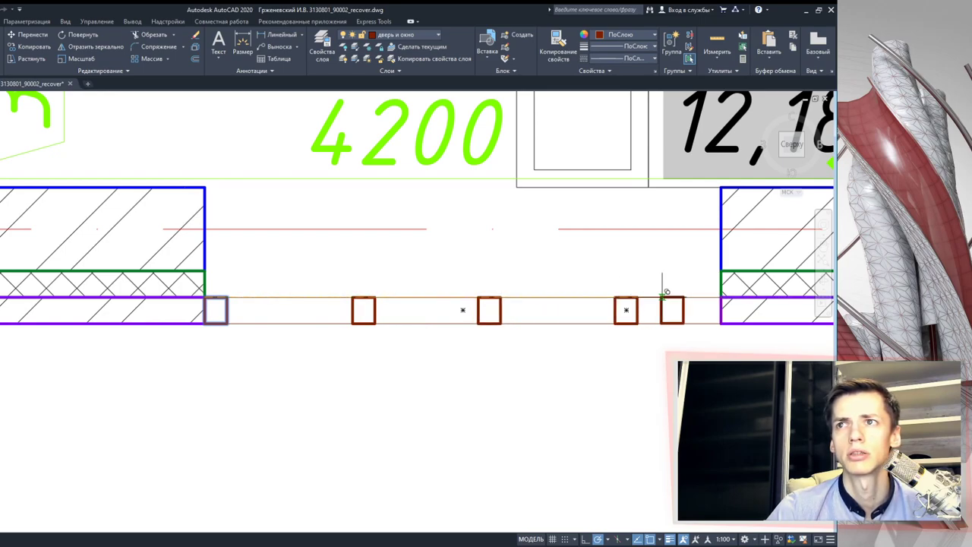
key("Escape")
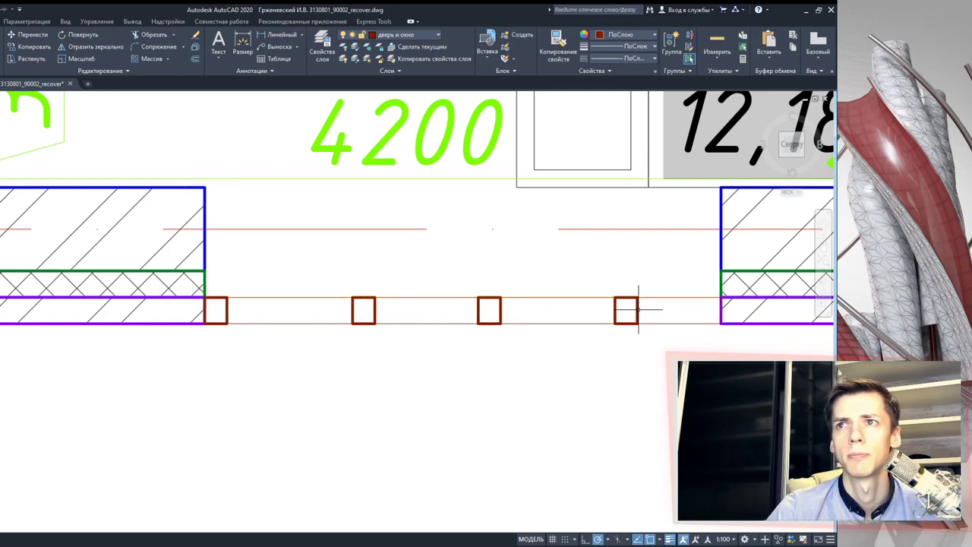
- Begin a second copy of the far-end post square, based at its centre
left_click(638, 309)
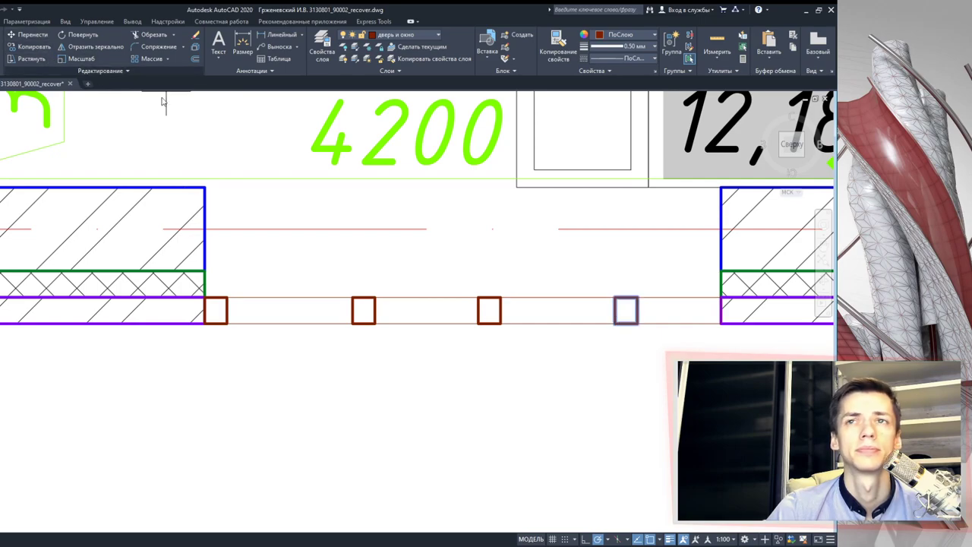
key("Escape")
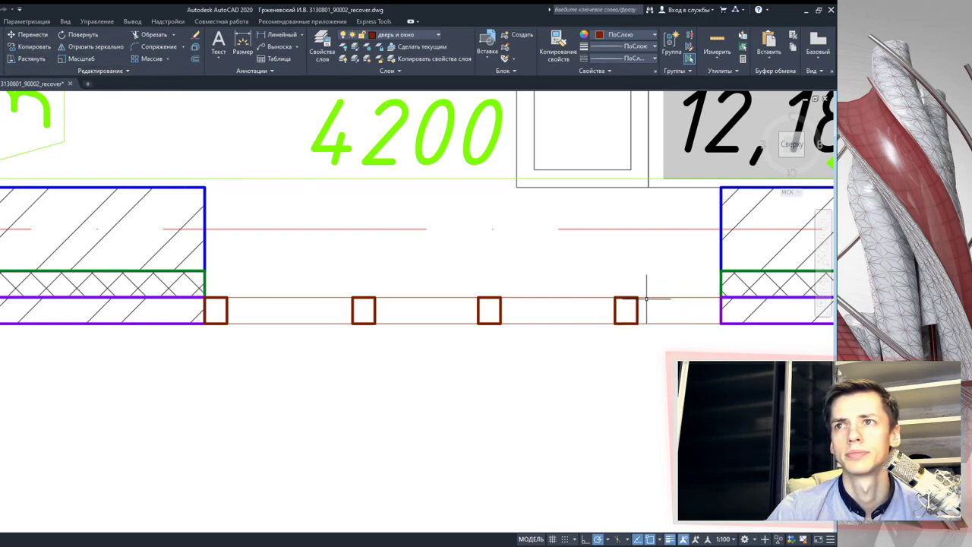
left_click(638, 308)
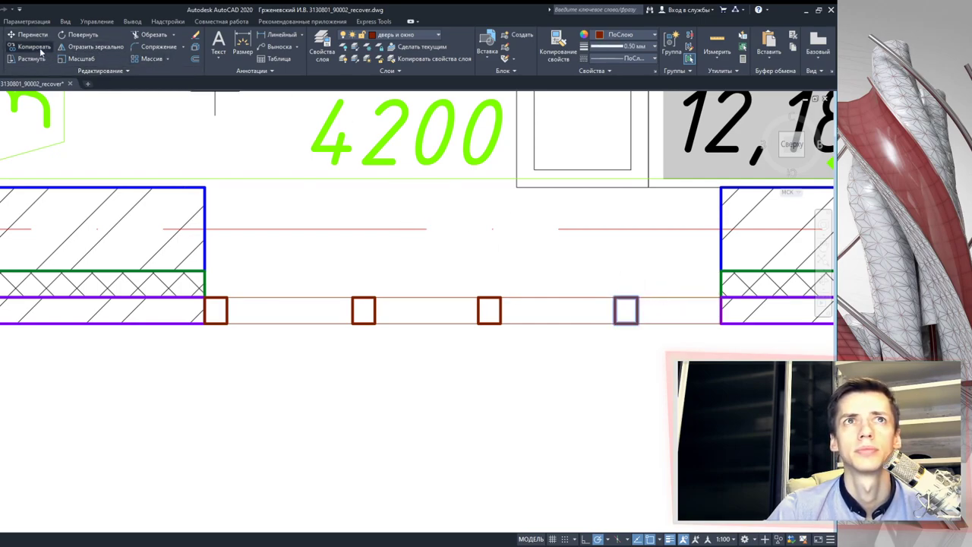
left_click(34, 46)
left_click(626, 310)
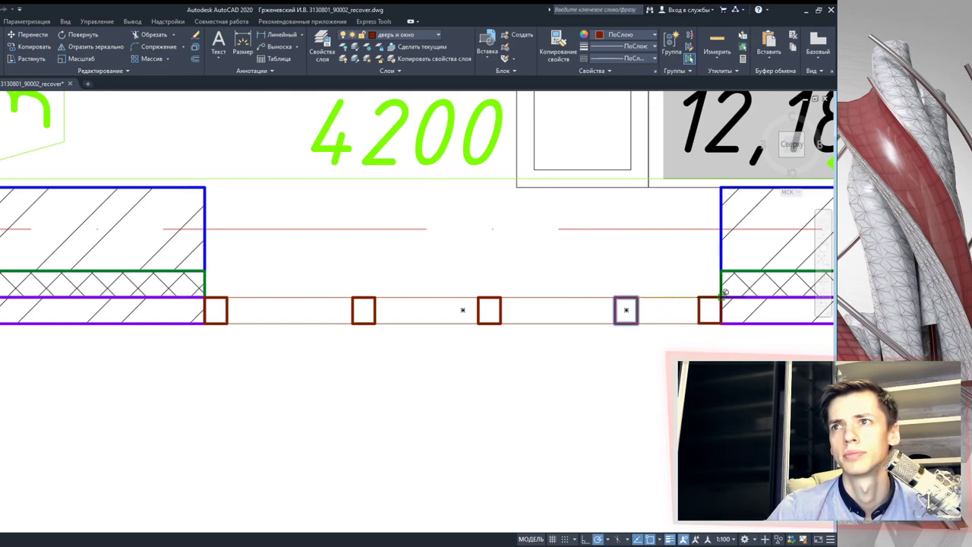
scroll(451, 329, "down", 4)
scroll(455, 310, "down", 2)
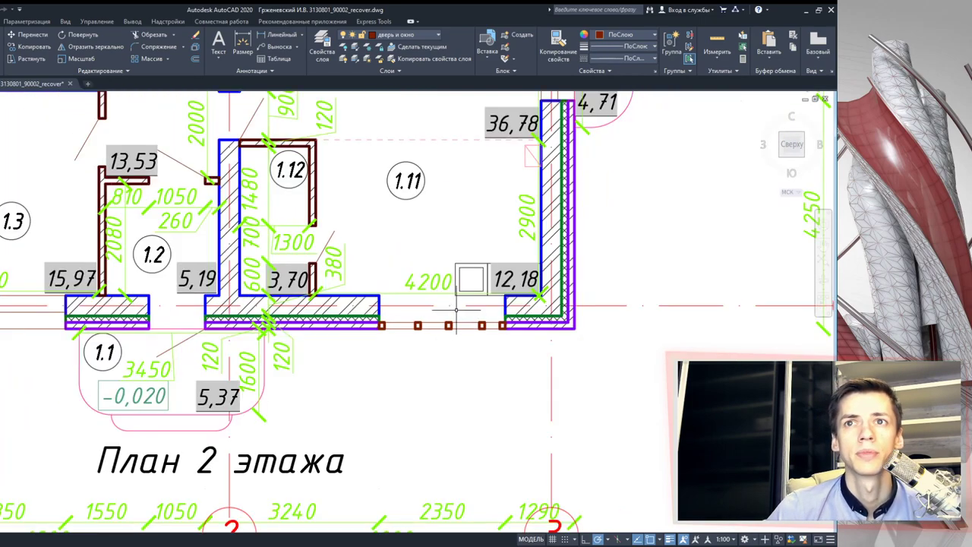
- Delete the facade window's inner frame rectangle
middle_click_drag(455, 310, 431, 323)
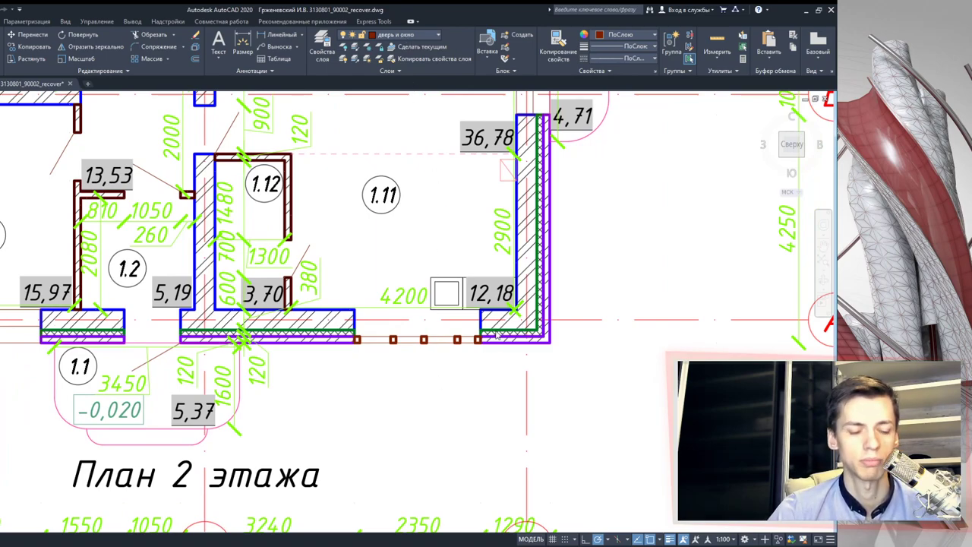
scroll(495, 193, "down", 3)
scroll(481, 329, "down", 3)
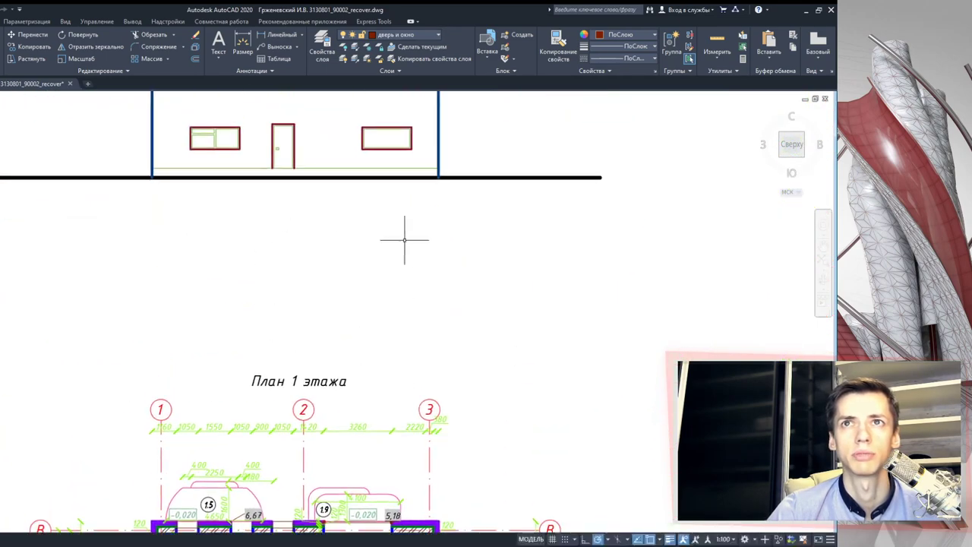
scroll(403, 235, "up", 5)
scroll(392, 138, "up", 4)
left_click(207, 216)
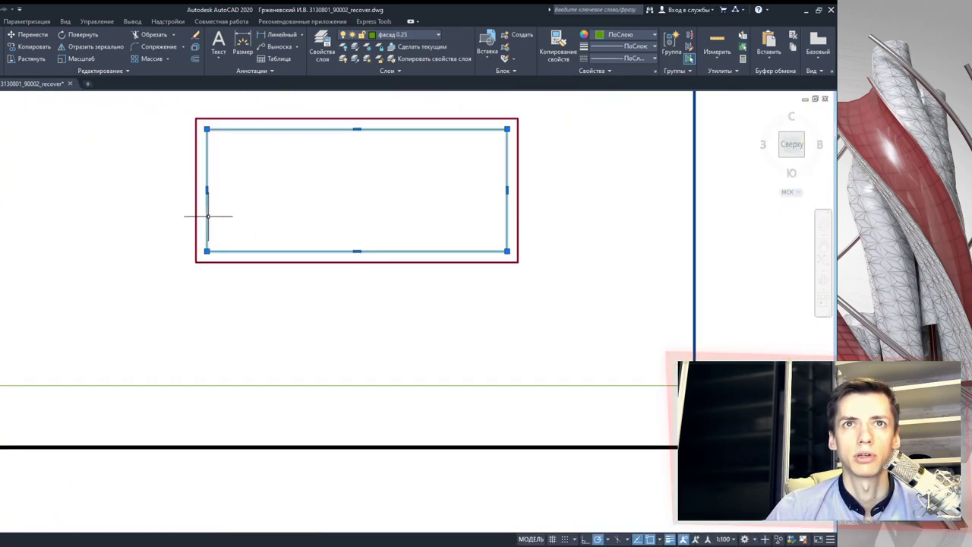
key("Delete")
- Stretch the window's outer rectangle bottom edge down to the ground line
scroll(405, 182, "down", 2)
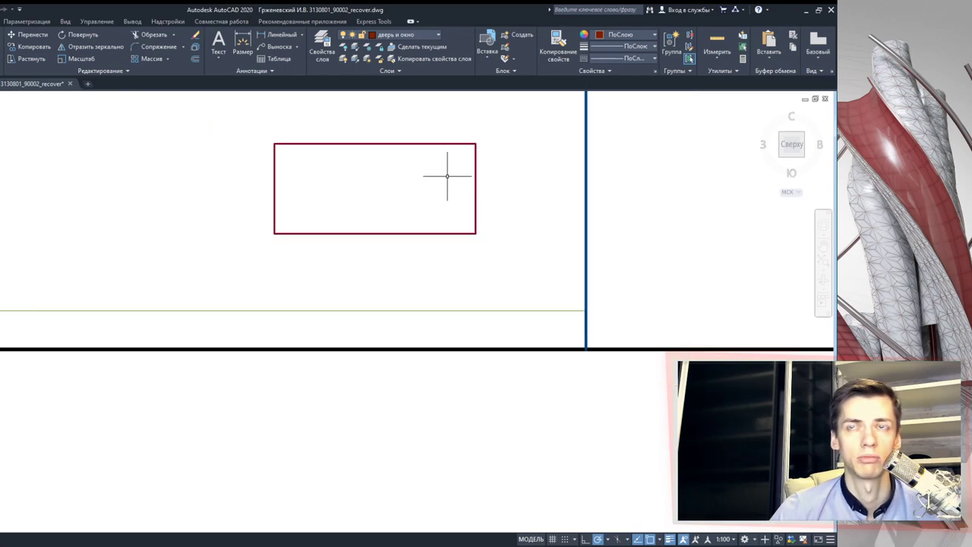
left_click(377, 231)
left_click(374, 233)
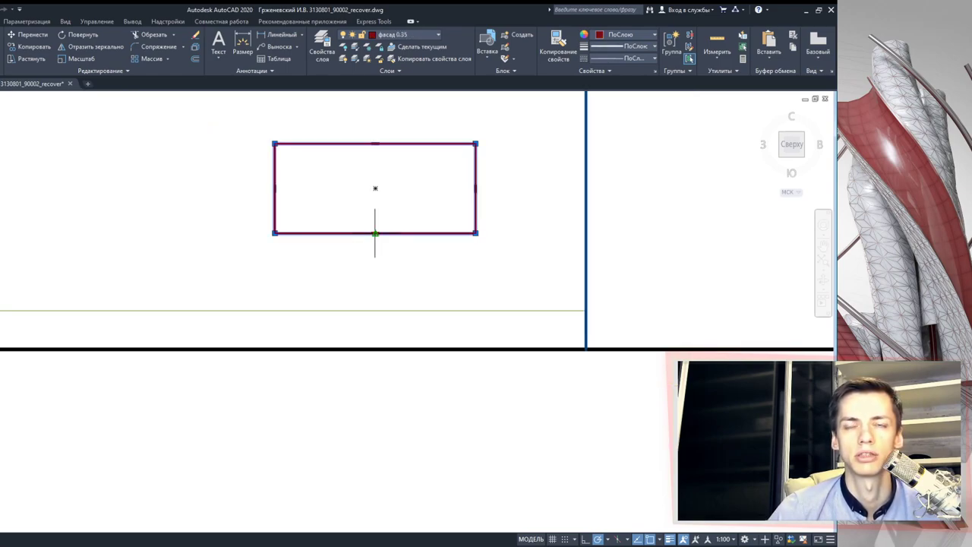
left_click(374, 310)
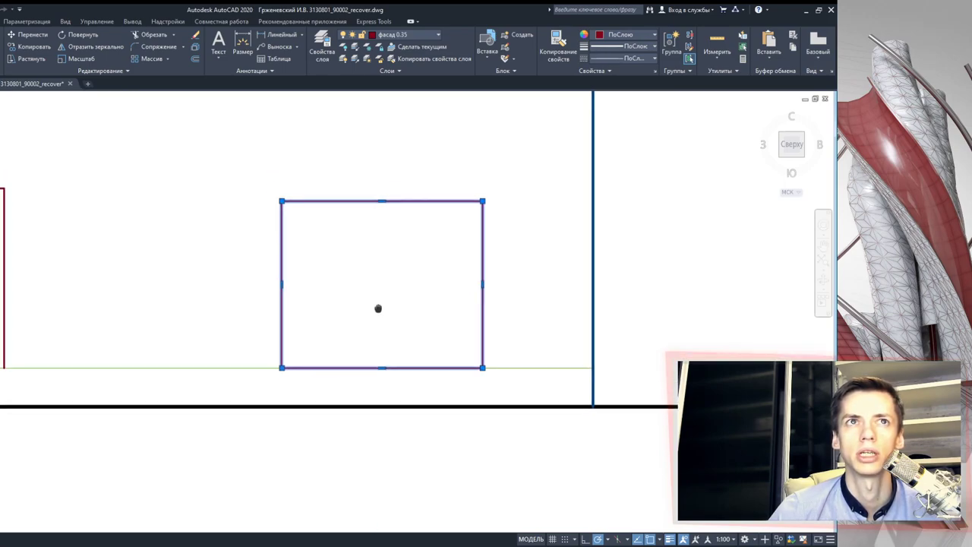
scroll(374, 308, "down", 3)
scroll(384, 326, "up", 2)
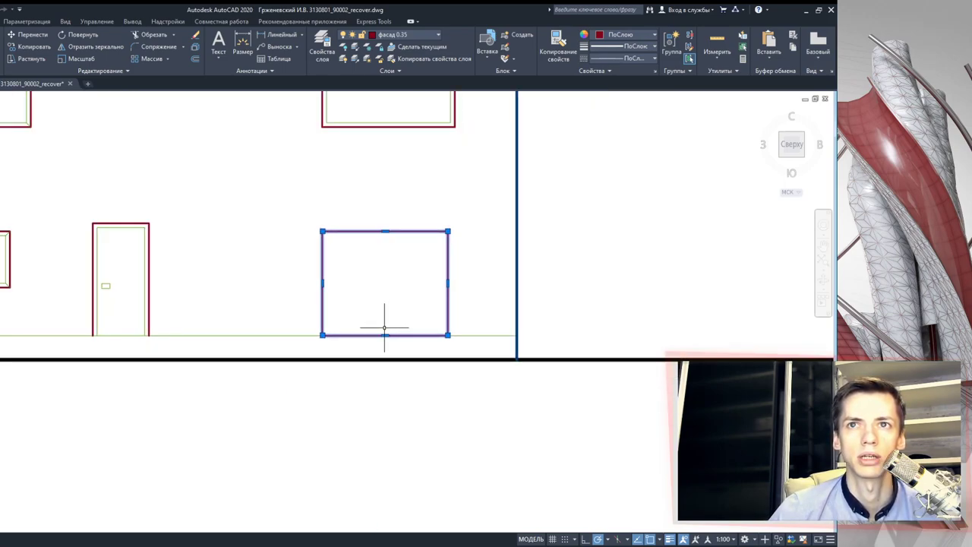
scroll(391, 336, "up", 2)
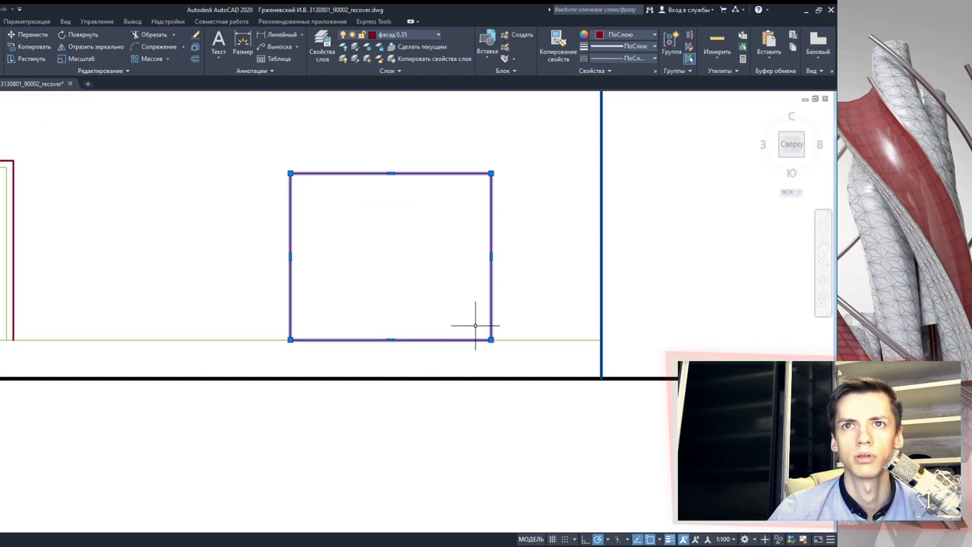
- Delete the stretched rectangle's bottom edge, leaving the opening open at the ground
key("Escape")
left_click(394, 340)
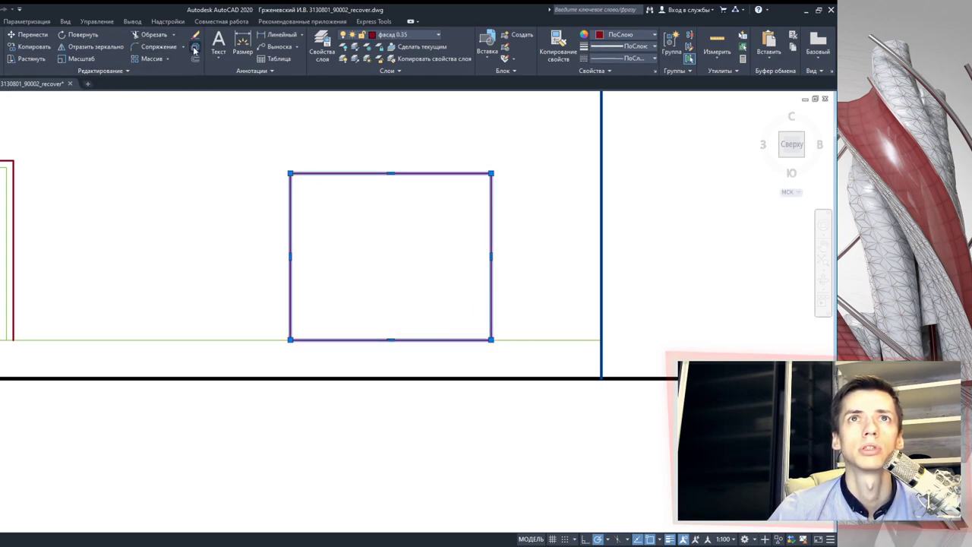
key("Escape")
left_click(388, 340)
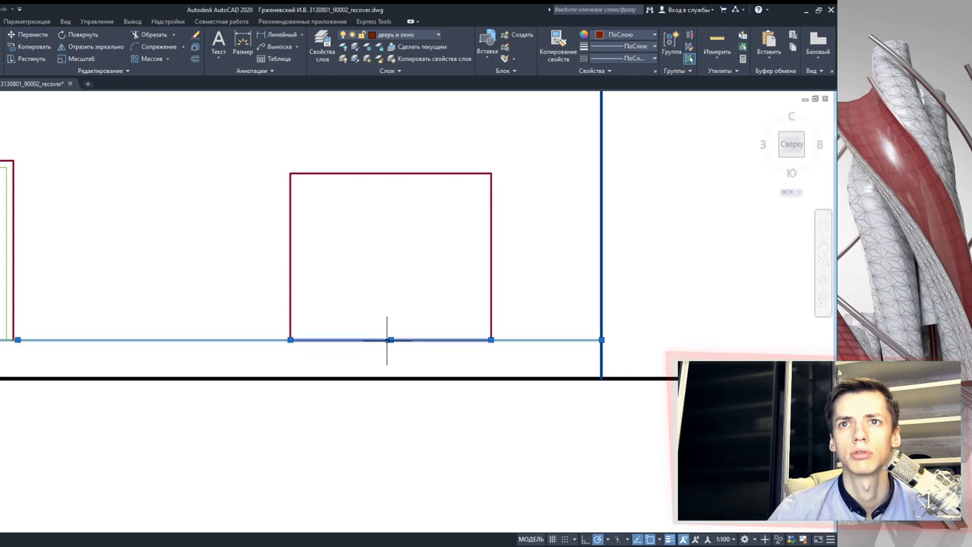
key("Escape")
left_click(391, 340)
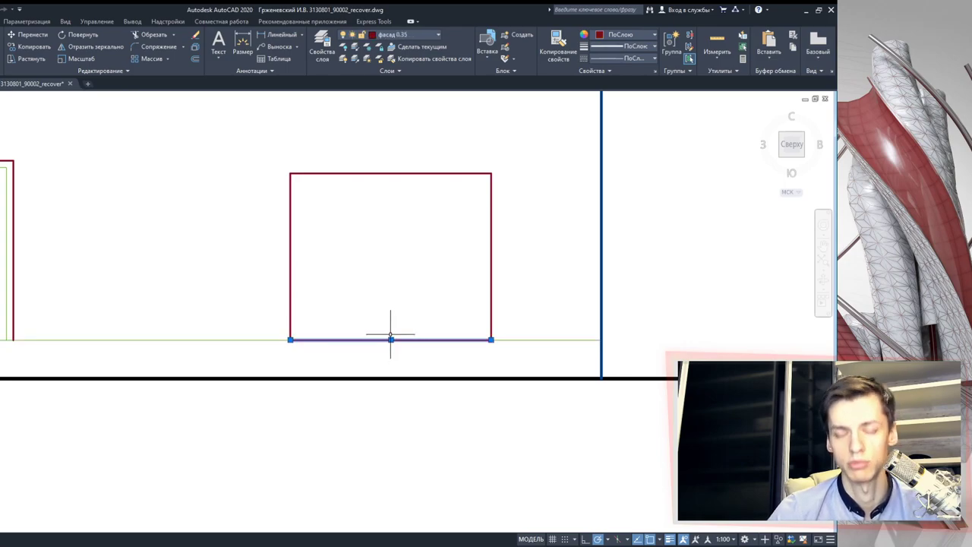
key("Delete")
middle_click_drag(412, 321, 413, 403)
- Reposition the opening's top edge as a new, higher head line
scroll(415, 353, "down", 2)
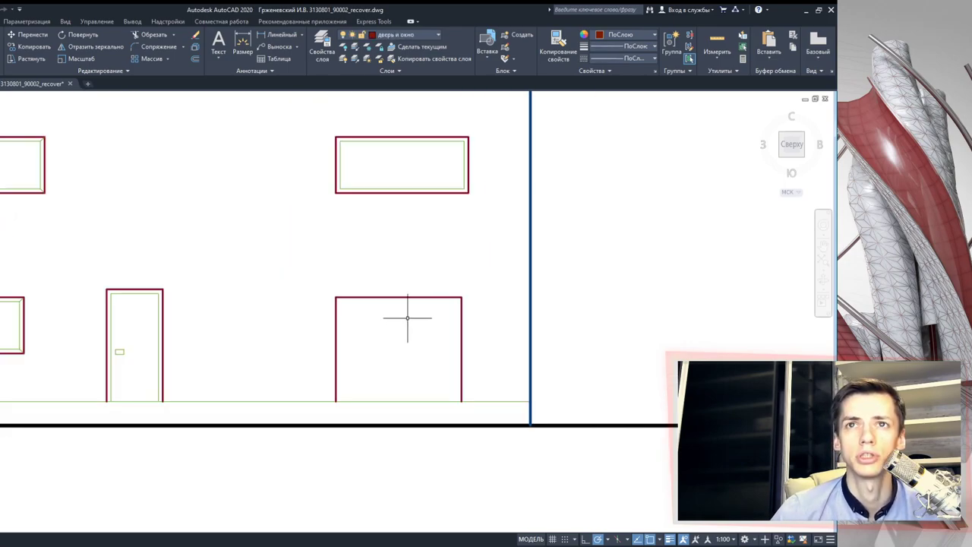
left_click(401, 297)
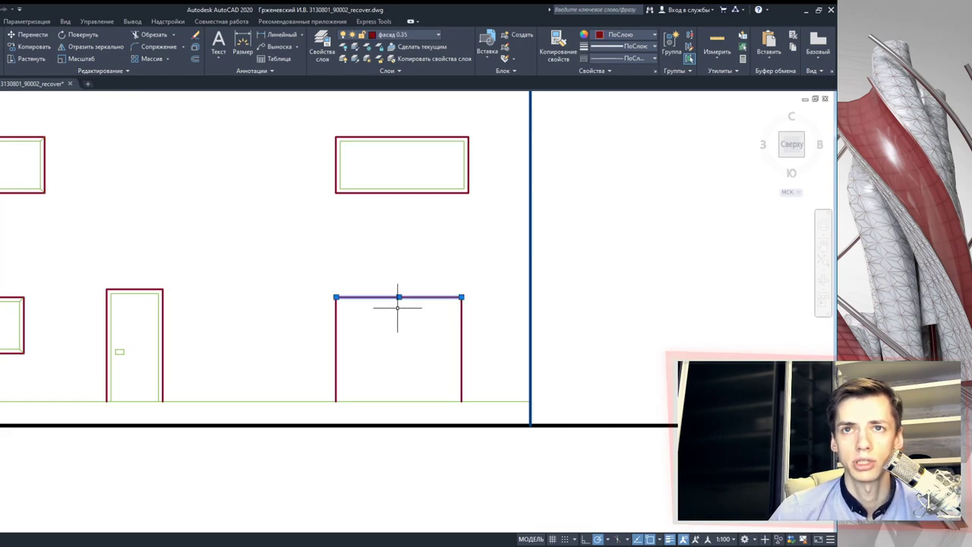
left_click(398, 297)
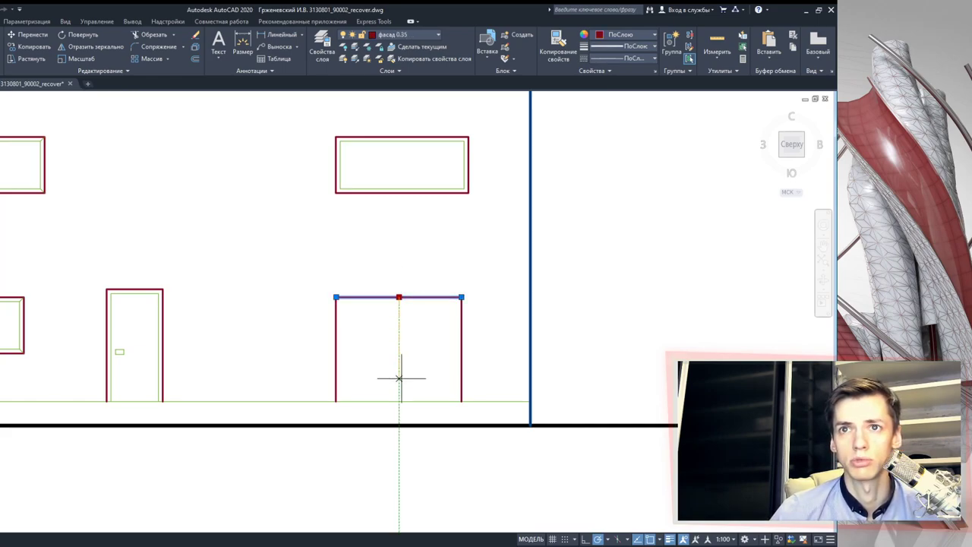
left_click(399, 401)
left_click(398, 401)
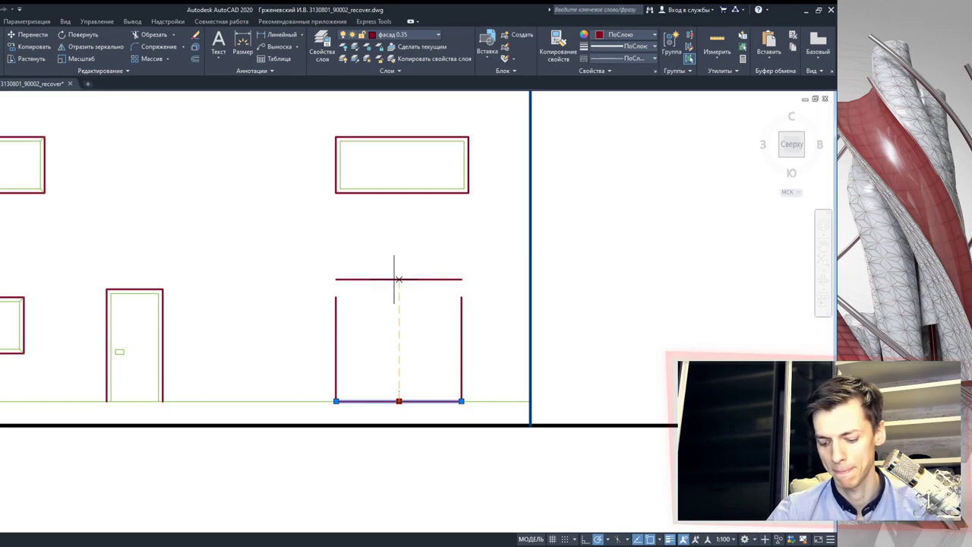
left_click(394, 248)
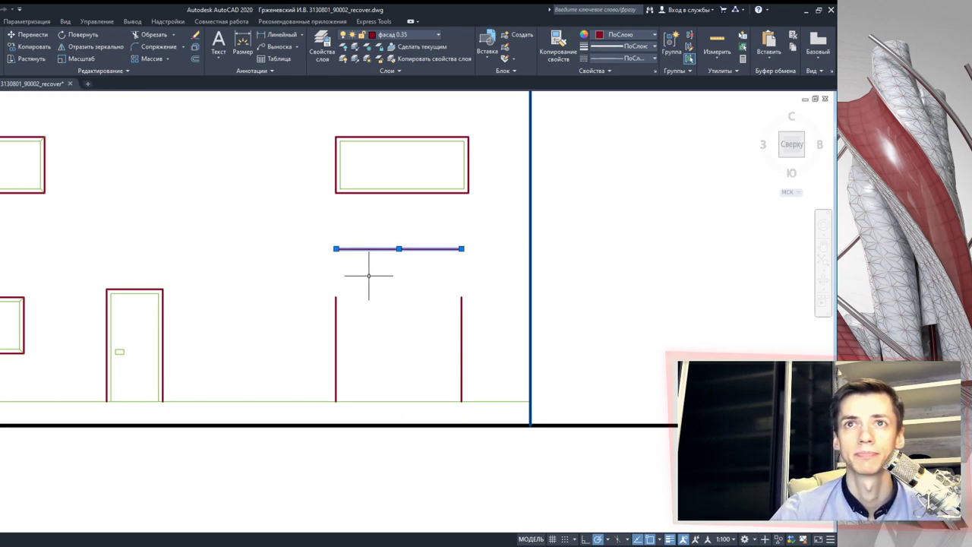
key("Escape")
- Extend the left and right side lines up to meet the new head line
left_click(336, 307)
left_click(336, 296)
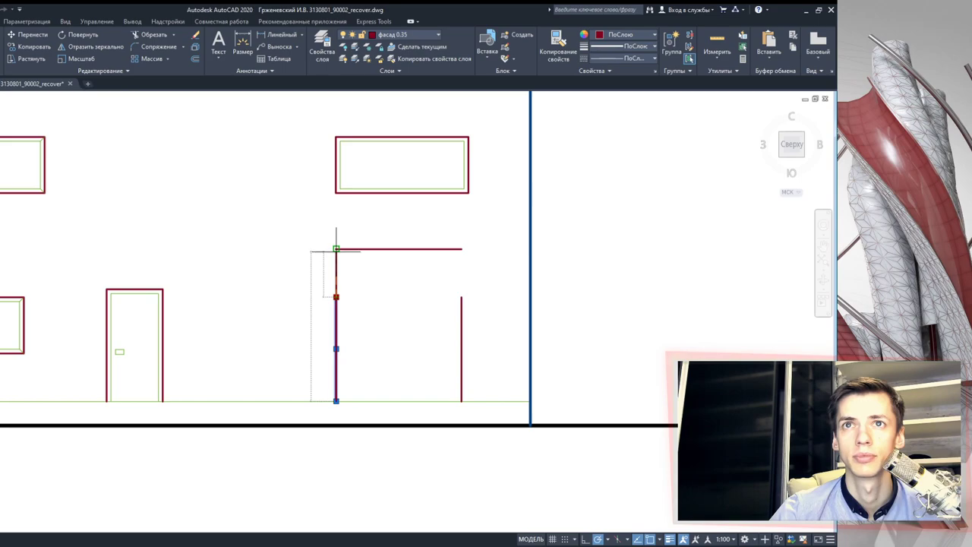
left_click(336, 248)
left_click(461, 299)
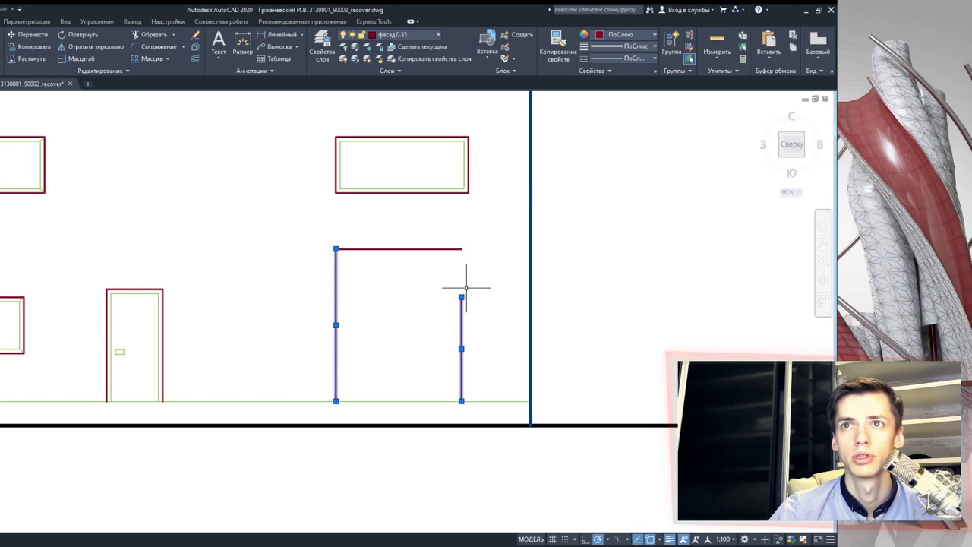
left_click(462, 249)
key("Escape")
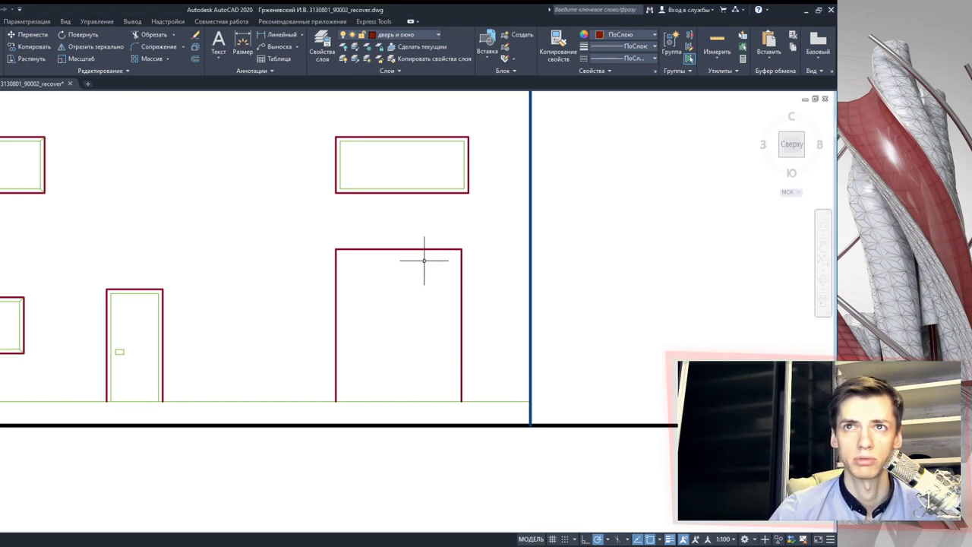
middle_click_drag(438, 330, 431, 325)
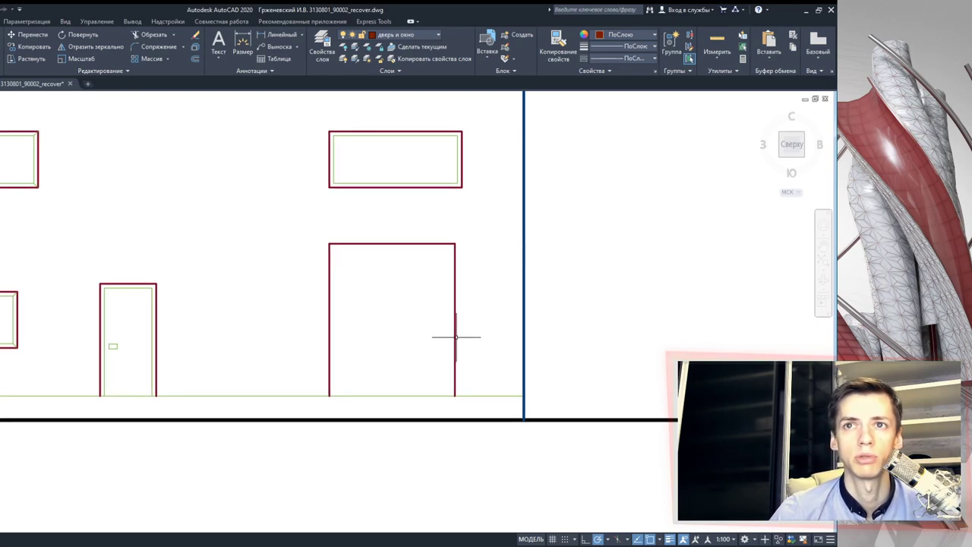
- Draw a vertical projection line from the plan up to the elevation
scroll(456, 337, "down", 4)
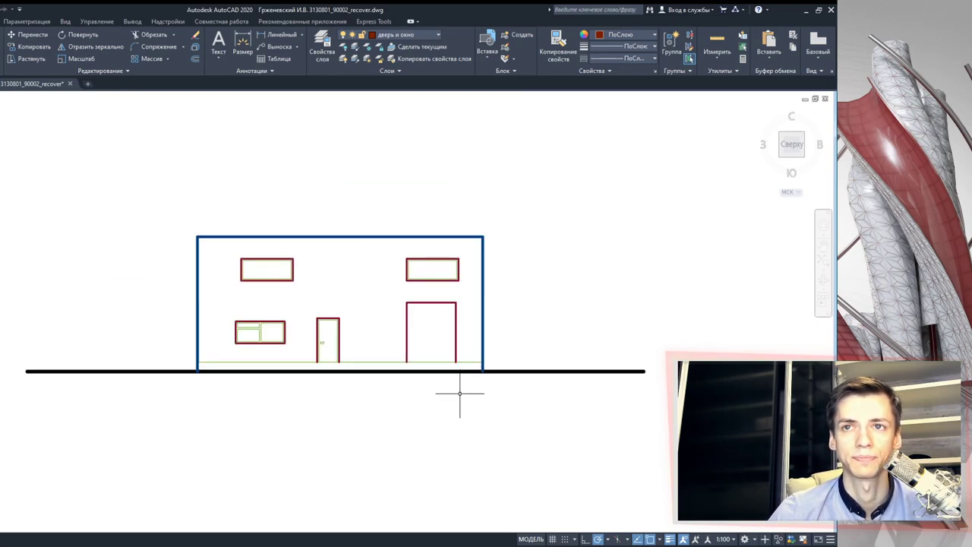
middle_click_drag(460, 394, 371, 309)
scroll(371, 309, "up", 6)
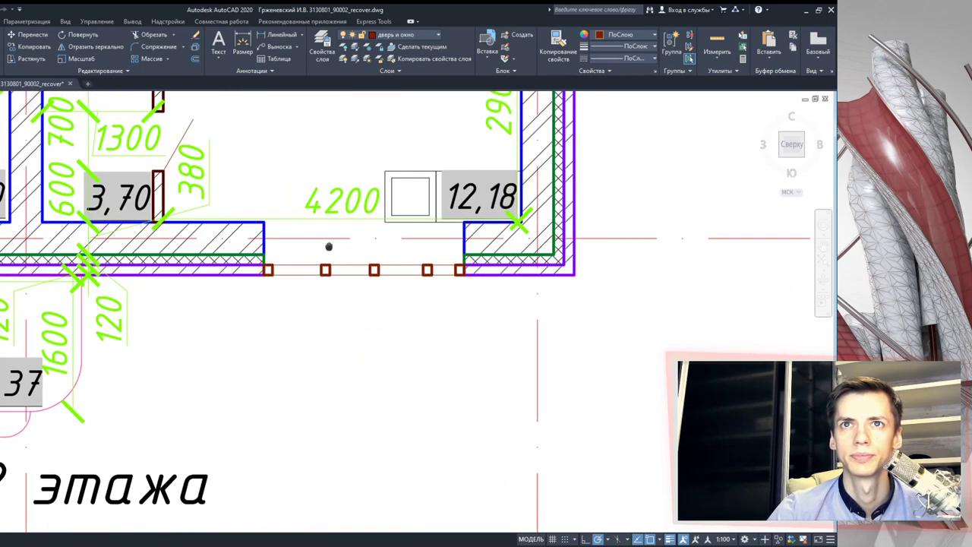
scroll(303, 243, "up", 6)
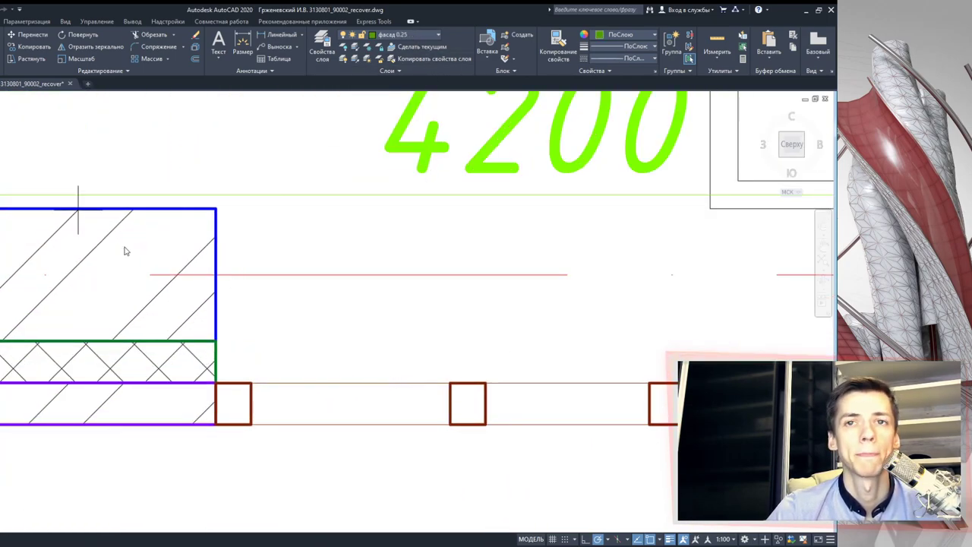
scroll(256, 330, "down", 10)
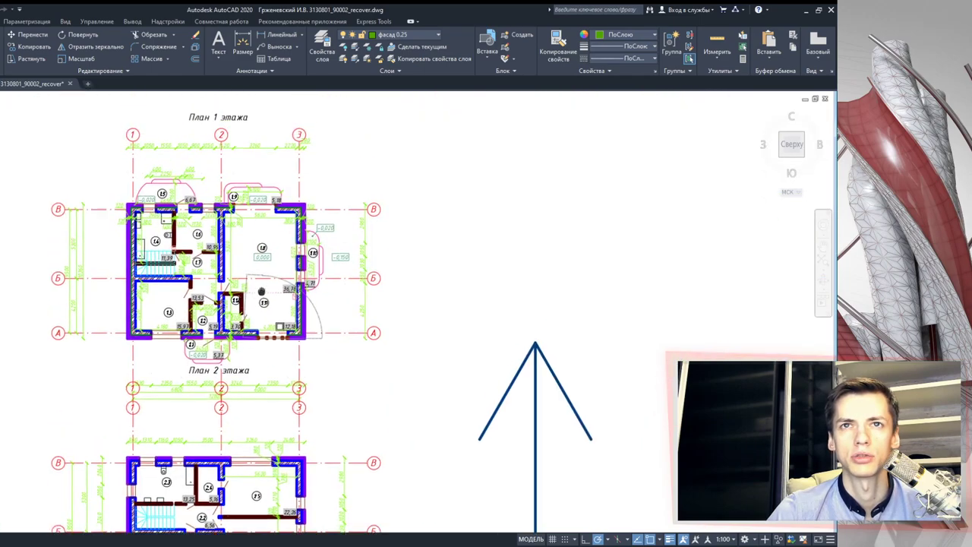
middle_click_drag(277, 53, 278, 280)
scroll(287, 328, "up", 10)
scroll(228, 221, "down", 3)
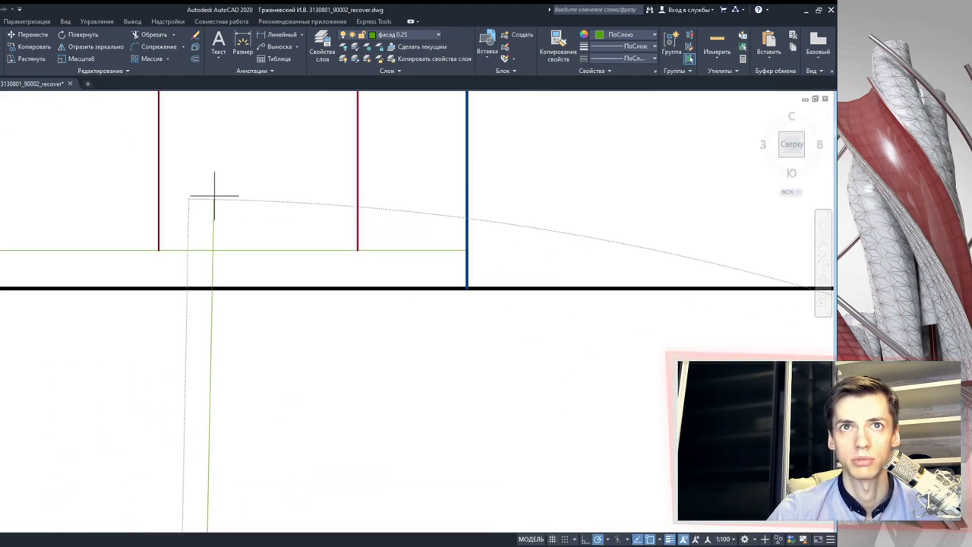
scroll(210, 200, "down", 4)
left_click(204, 170)
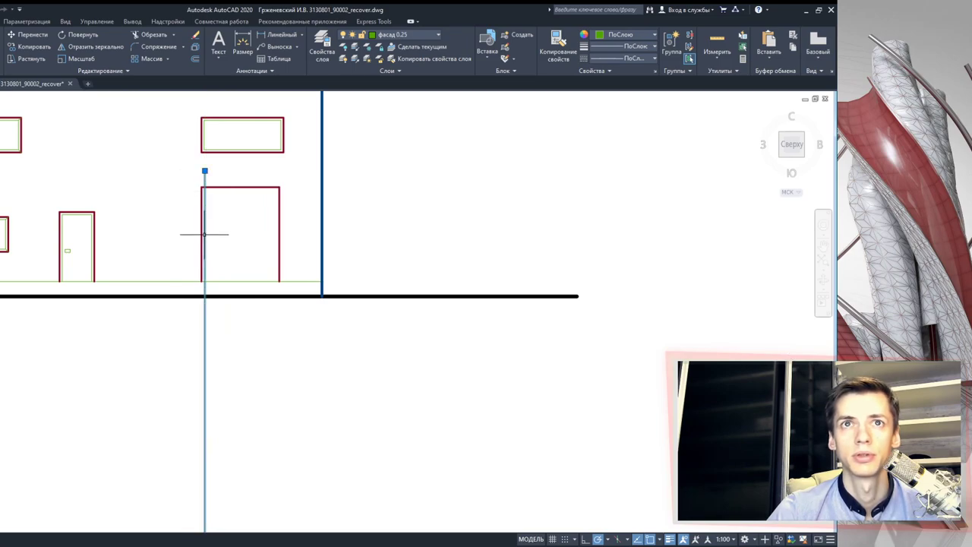
- Copy the projection line to each mullion square in the plan
scroll(232, 369, "down", 5)
mouse_move(232, 369)
middle_mouse_down()
mouse_move(228, 198)
mouse_move(210, 278)
middle_mouse_up()
scroll(213, 173, "up", 6)
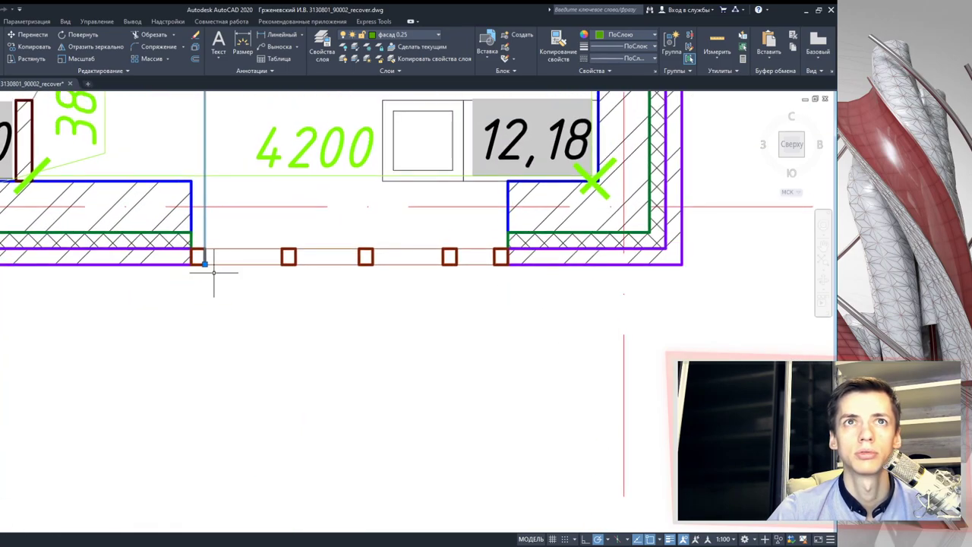
scroll(141, 213, "up", 2)
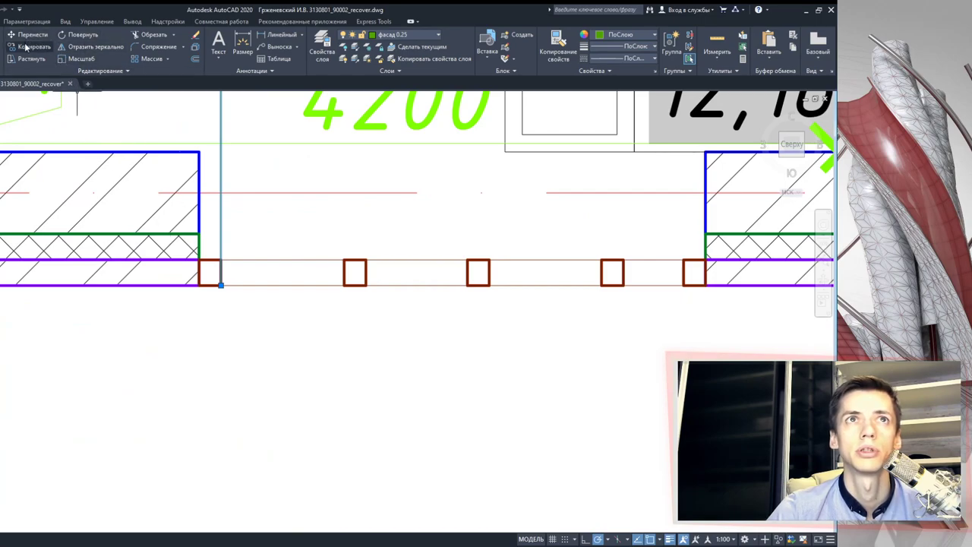
left_click(222, 285)
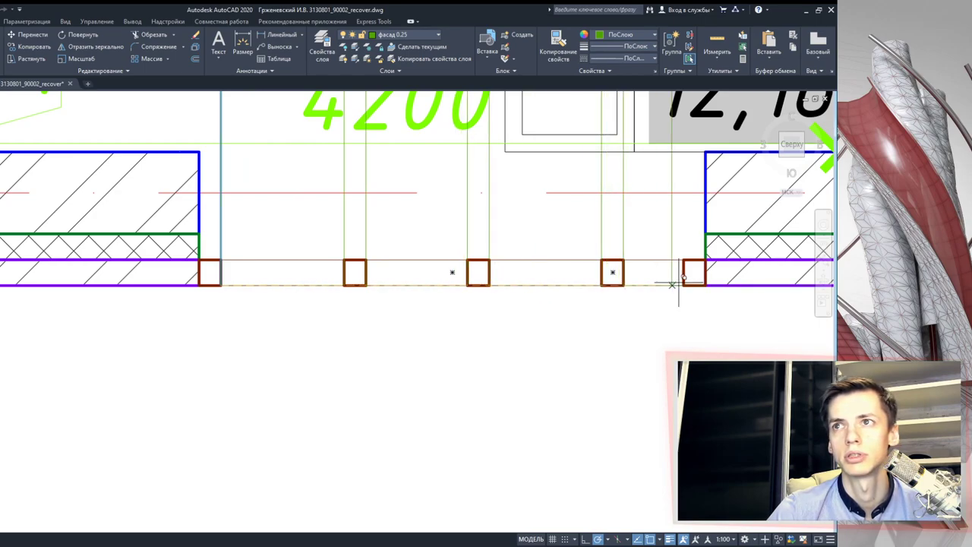
left_click(692, 273)
key("Escape")
- Trim the projection lines back to the tall opening's top edge
scroll(545, 239, "down", 10)
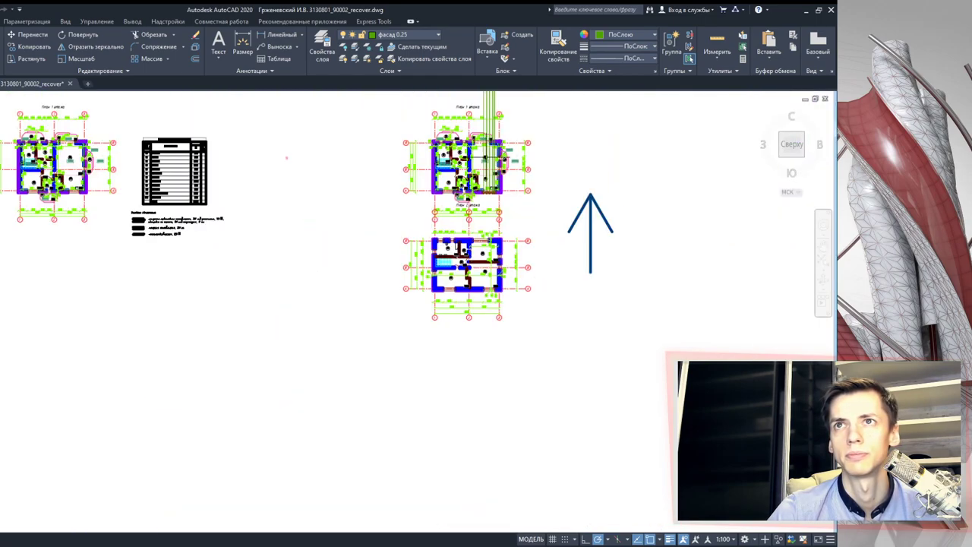
scroll(479, 357, "up", 4)
scroll(448, 341, "up", 4)
scroll(521, 324, "up", 2)
scroll(521, 324, "down", 2)
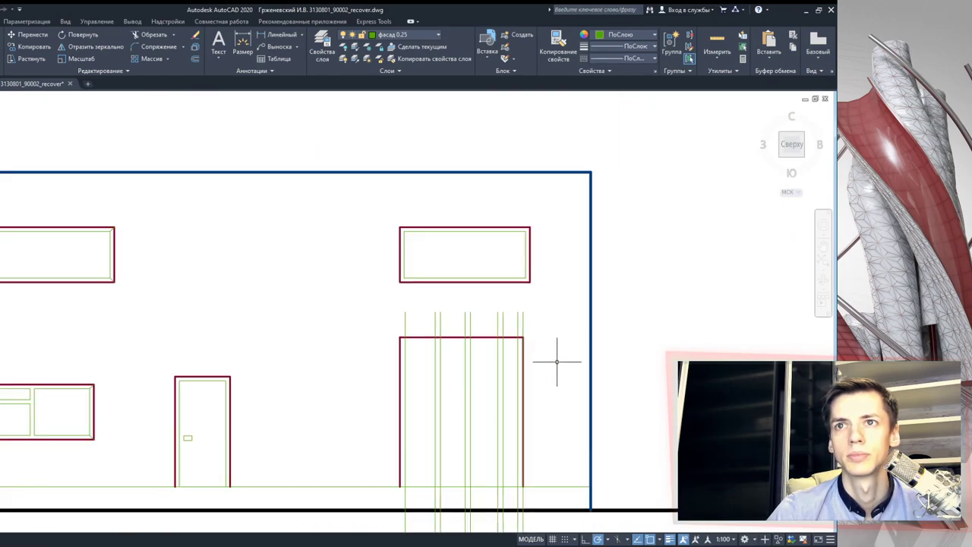
left_click_drag(560, 357, 461, 314)
left_click_drag(546, 338, 375, 304)
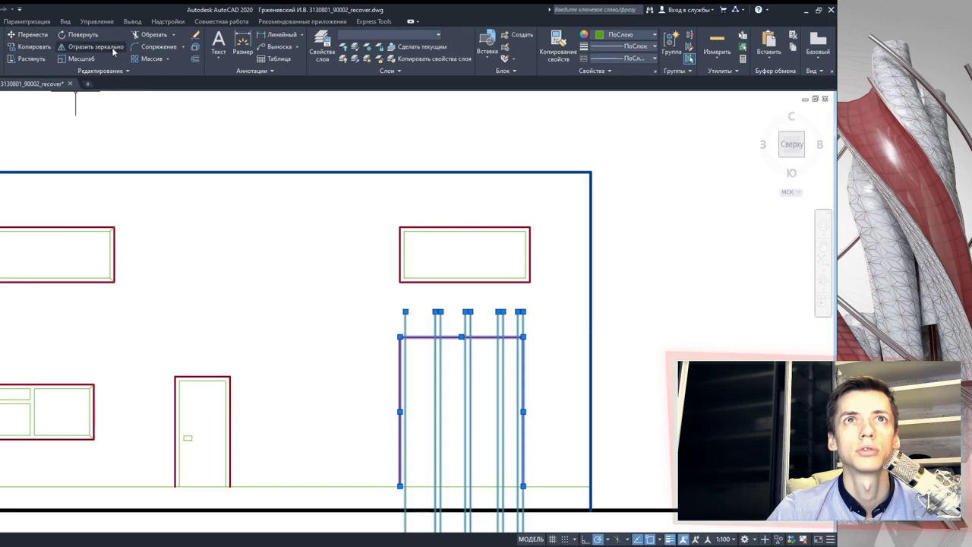
left_click(148, 35)
left_click_drag(536, 314, 338, 314)
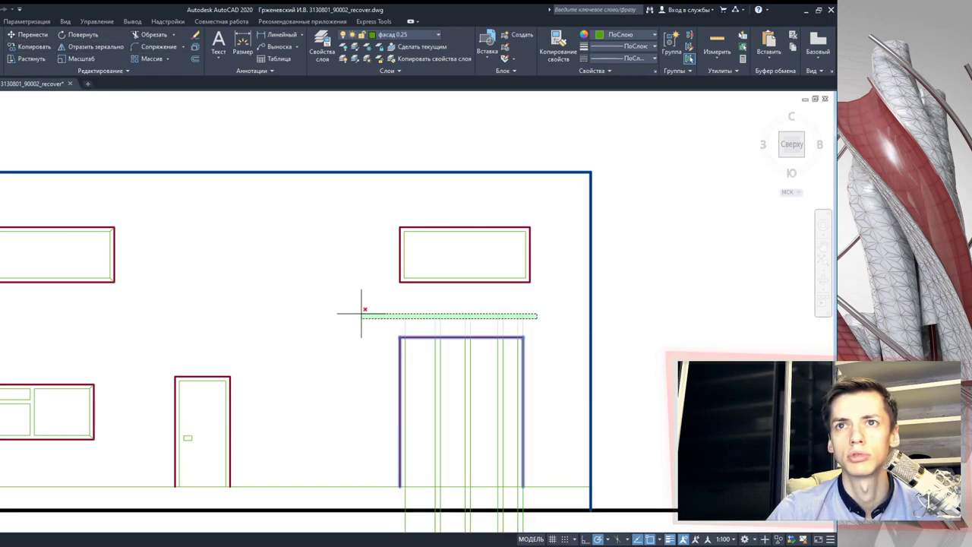
scroll(531, 340, "up", 2)
middle_click_drag(541, 349, 529, 248)
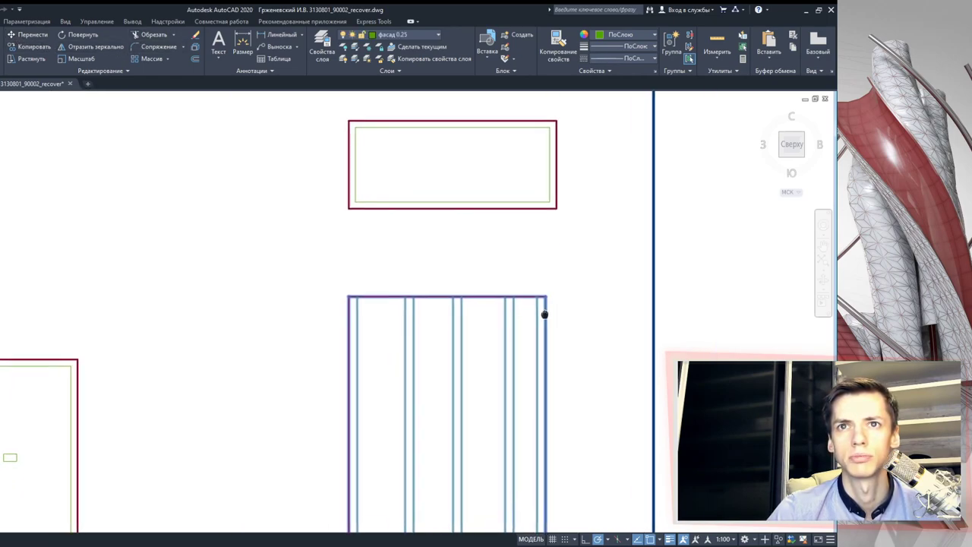
left_click(371, 234)
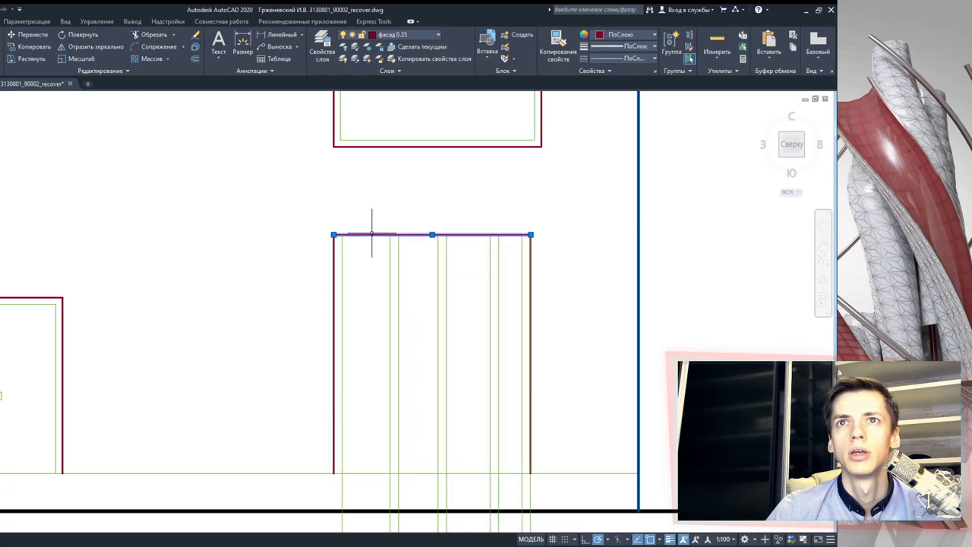
- Draw a horizontal frame line just below the opening's head to its right side
left_click(332, 268)
key("Escape")
scroll(332, 231, "up", 2)
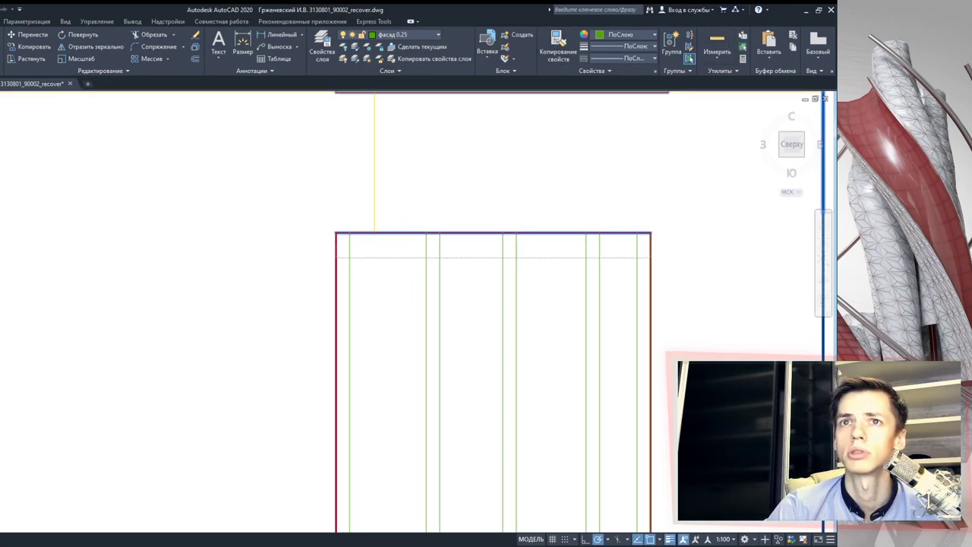
scroll(343, 274, "up", 2)
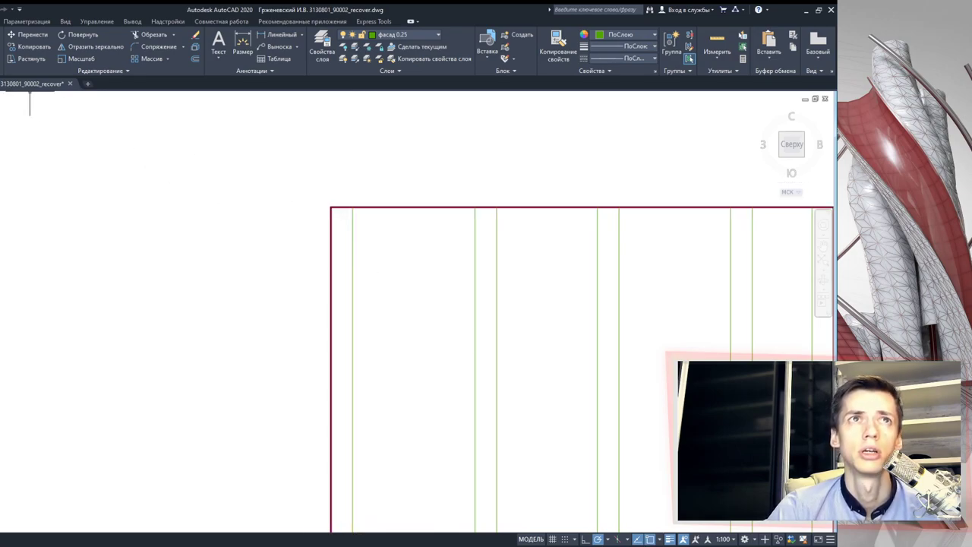
left_click(408, 207)
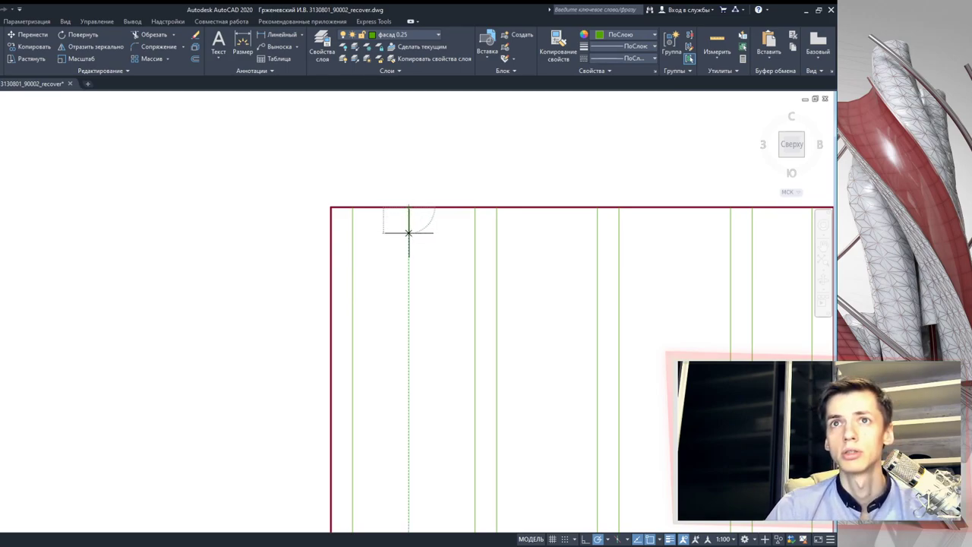
middle_click_drag(605, 227, 314, 251)
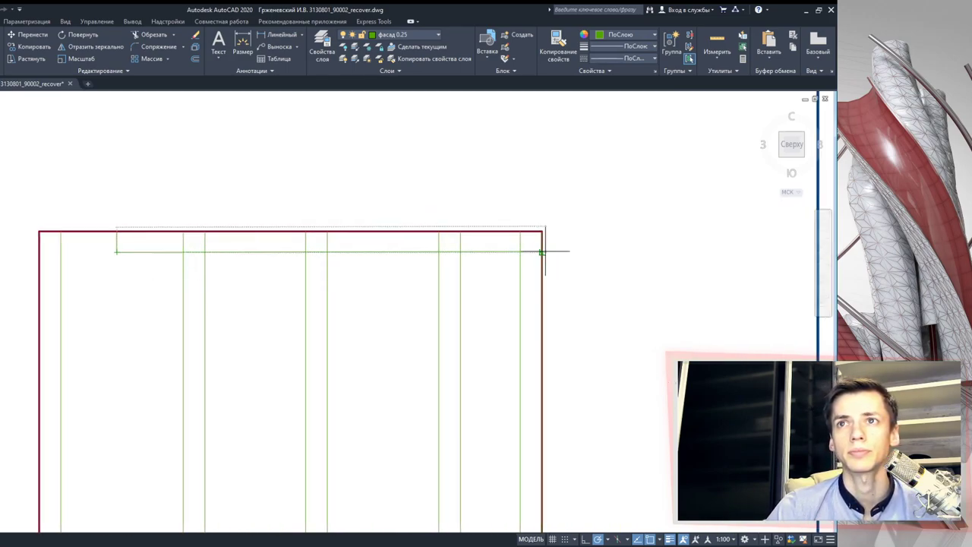
left_click(542, 252)
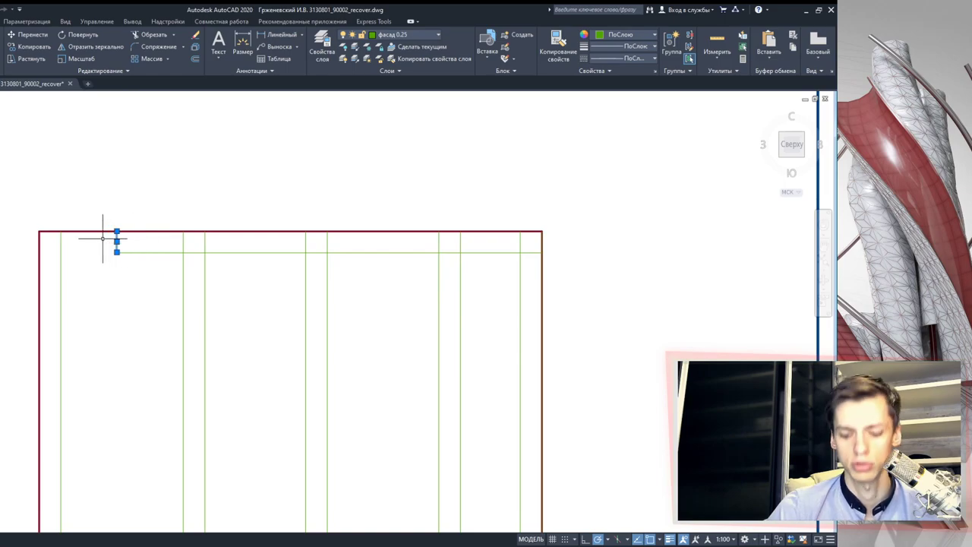
- Extend the frame line's left end to the opening's left jamb
left_click(136, 252)
left_click(117, 252)
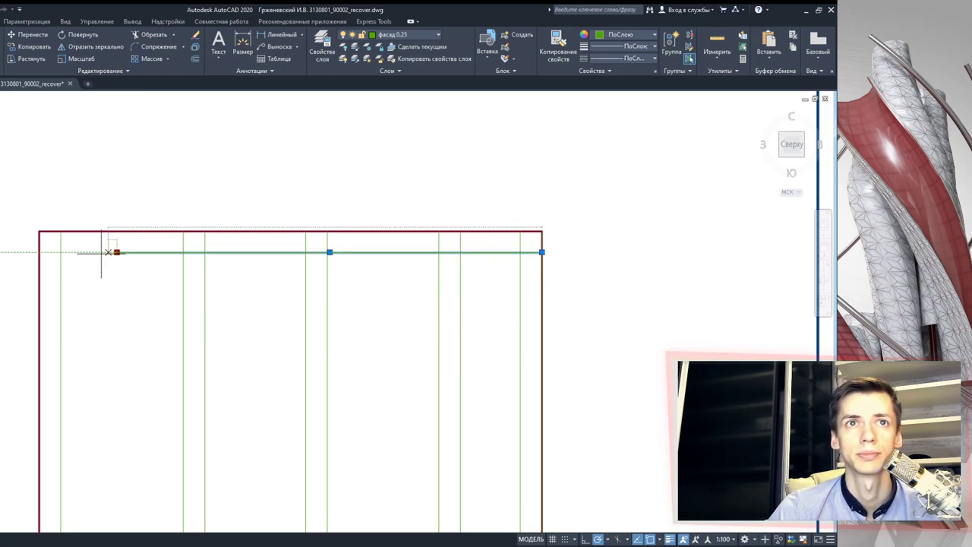
left_click(39, 252)
scroll(98, 265, "down", 2)
scroll(99, 266, "down", 2)
middle_click_drag(200, 321, 222, 268)
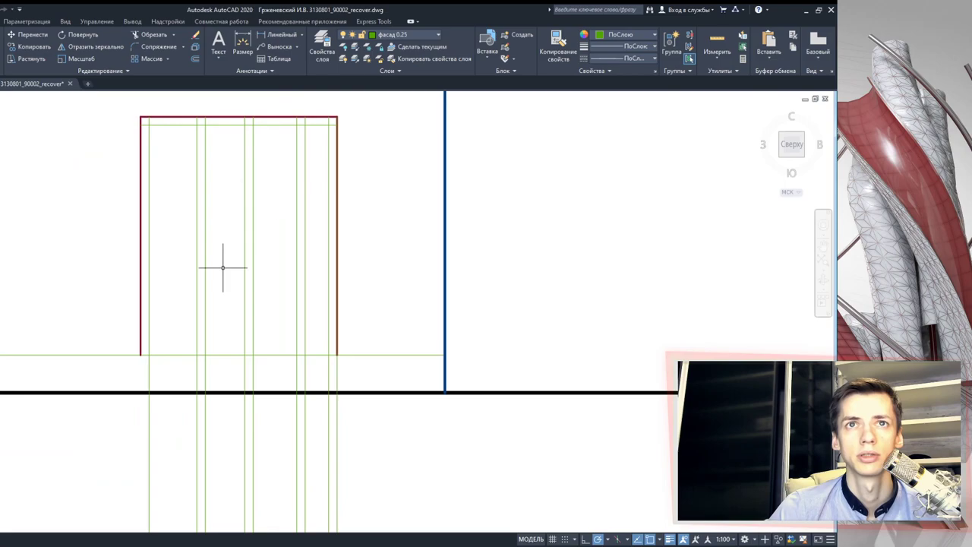
- Move the frame line down to sit just above the opening's base
left_click(159, 124)
left_click(26, 35)
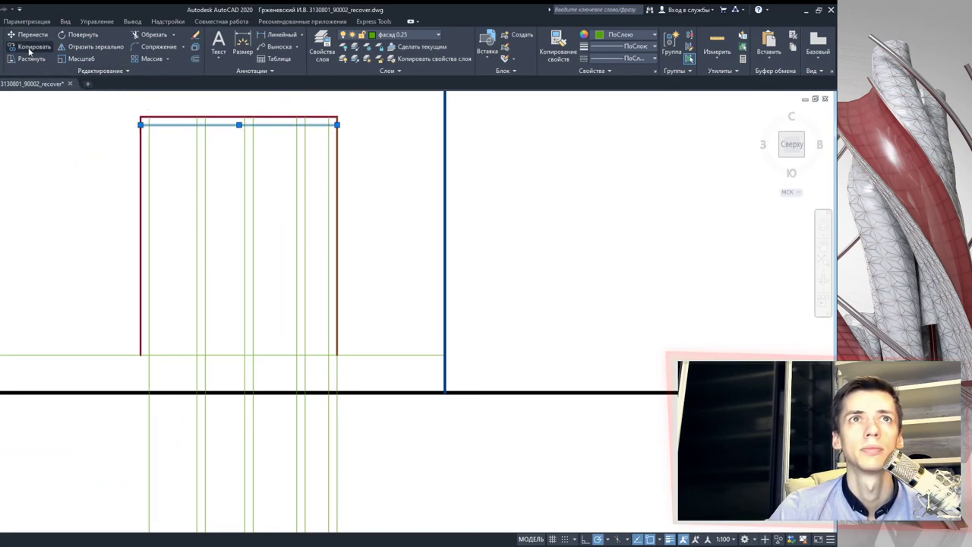
left_click(238, 124)
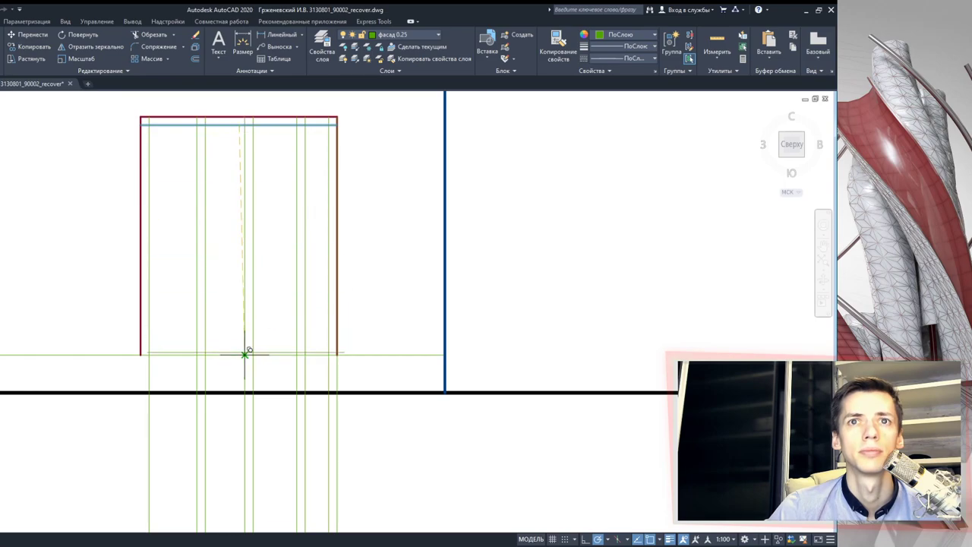
left_click(236, 354)
left_click(236, 354)
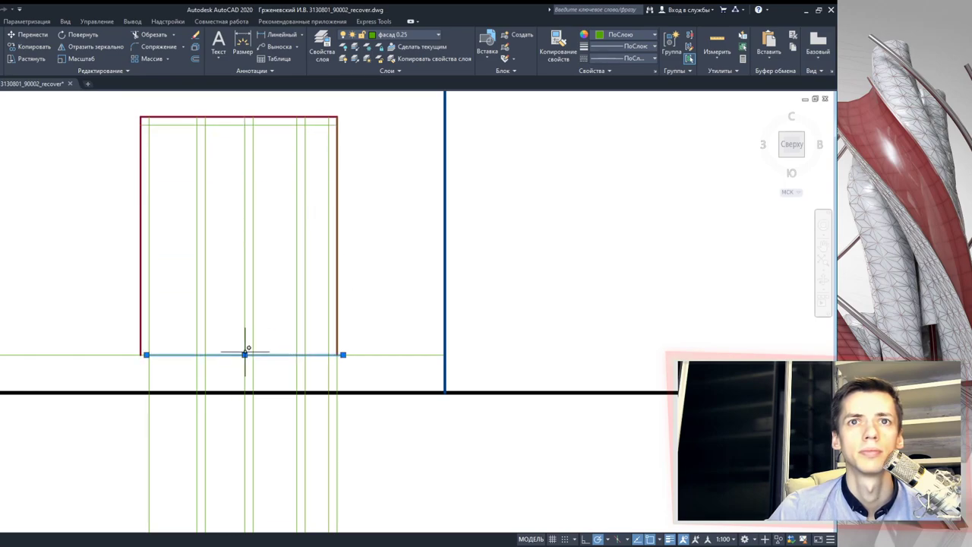
left_click(245, 355)
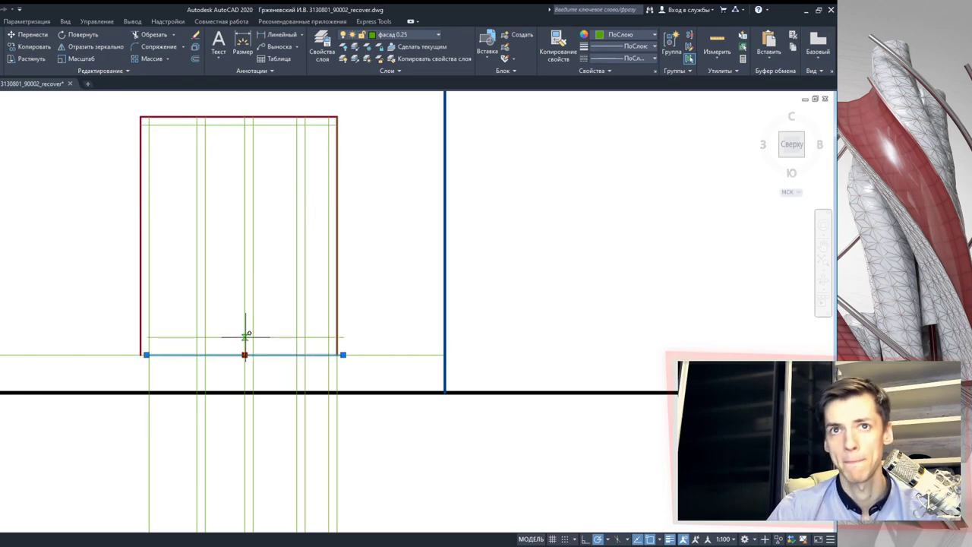
left_click(251, 343)
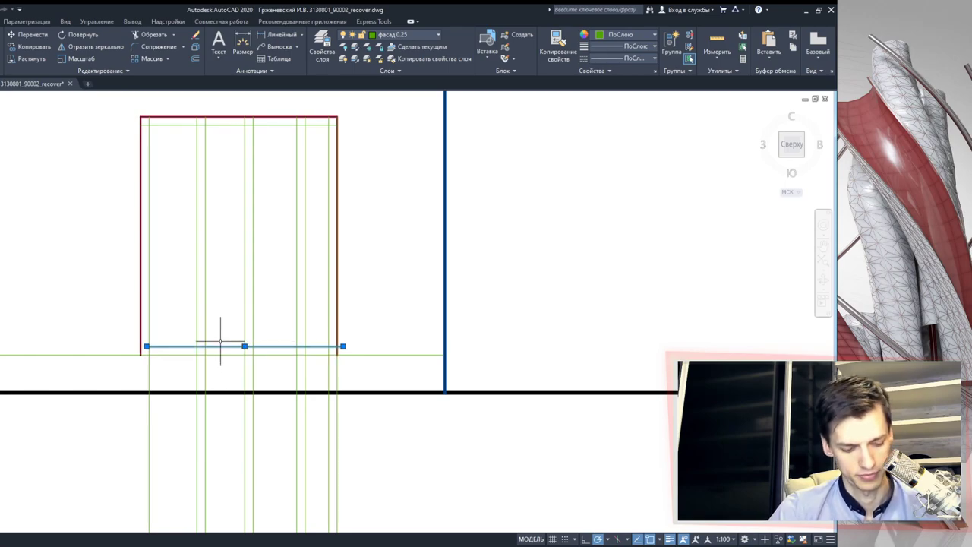
key("Delete")
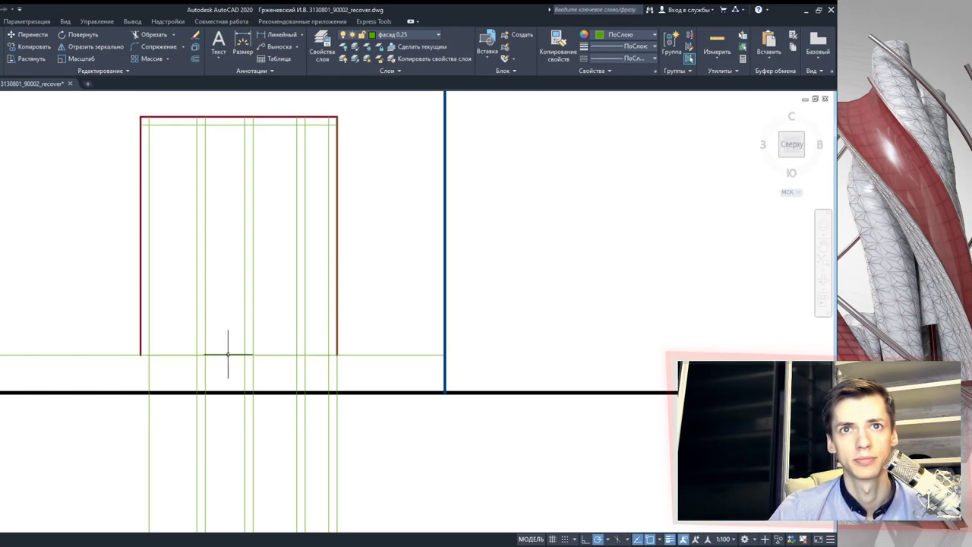
left_click(227, 355)
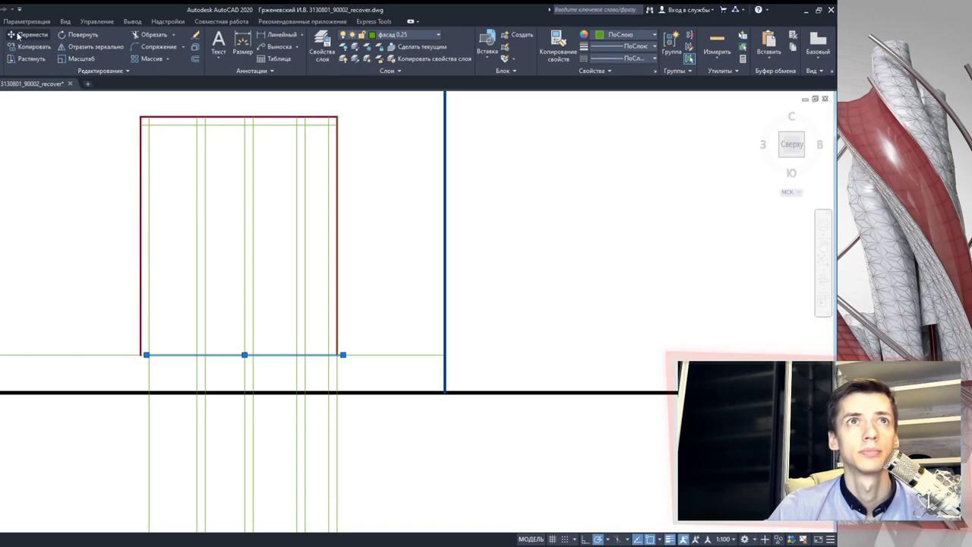
left_click(227, 354)
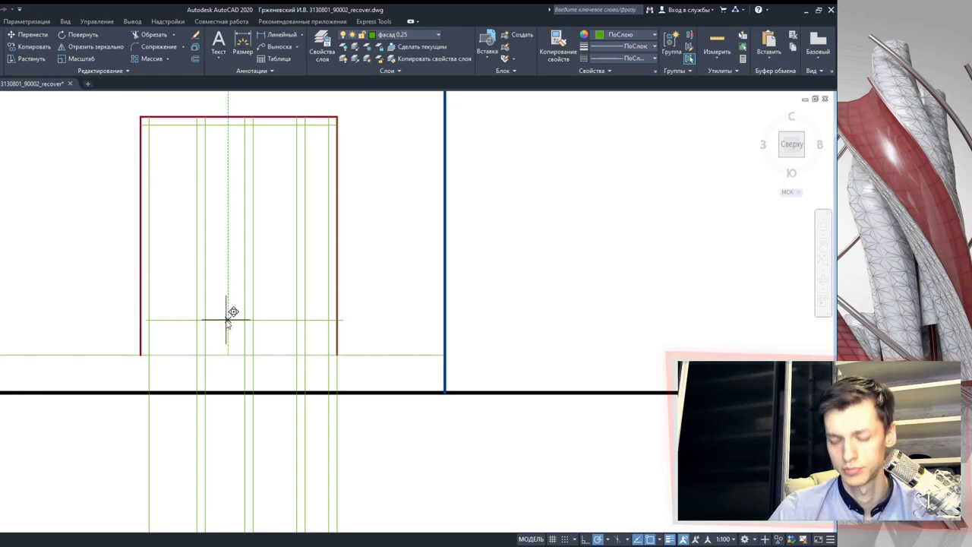
key("Return")
- Shorten the lower horizontal line so it ends at the window's right edge
scroll(245, 349, "up", 5)
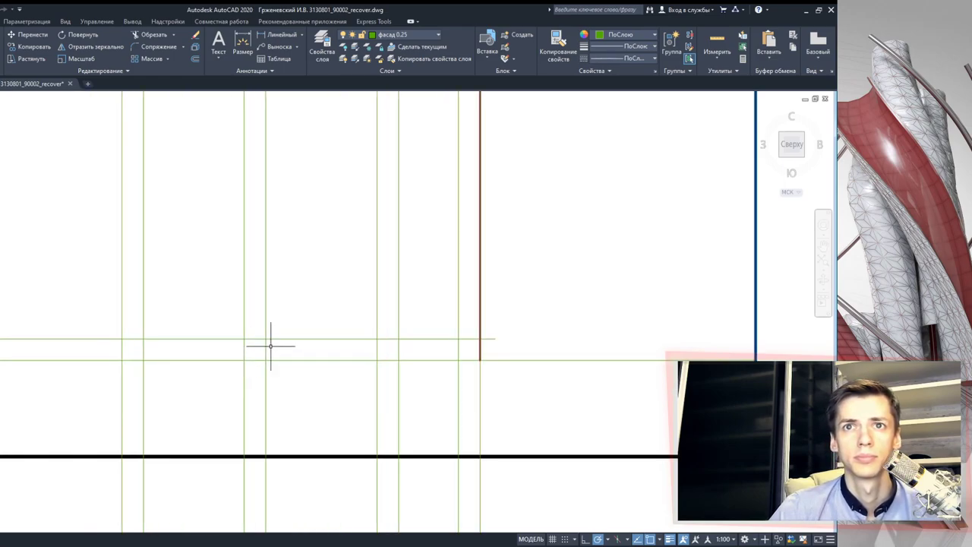
left_click(397, 338)
left_click(494, 338)
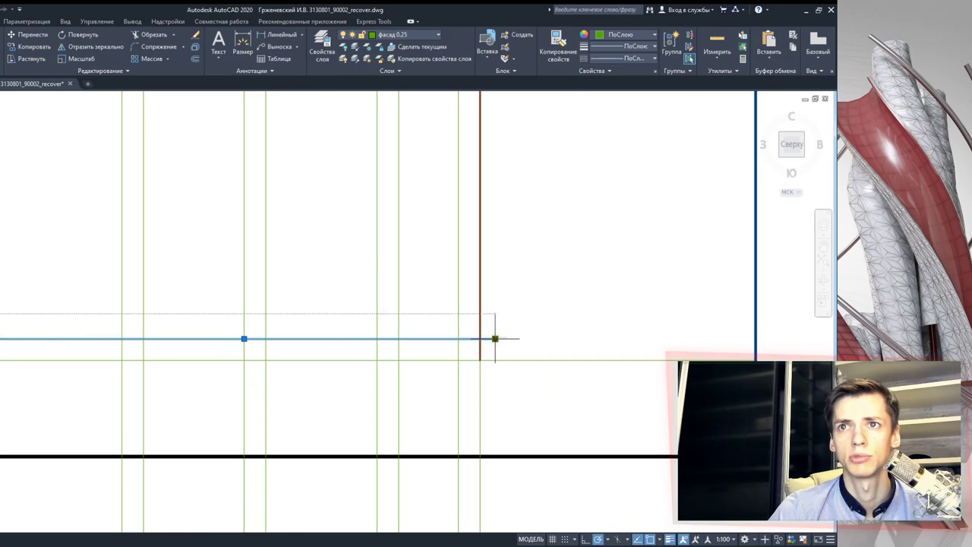
left_click(479, 338)
key("Escape")
left_click(68, 339)
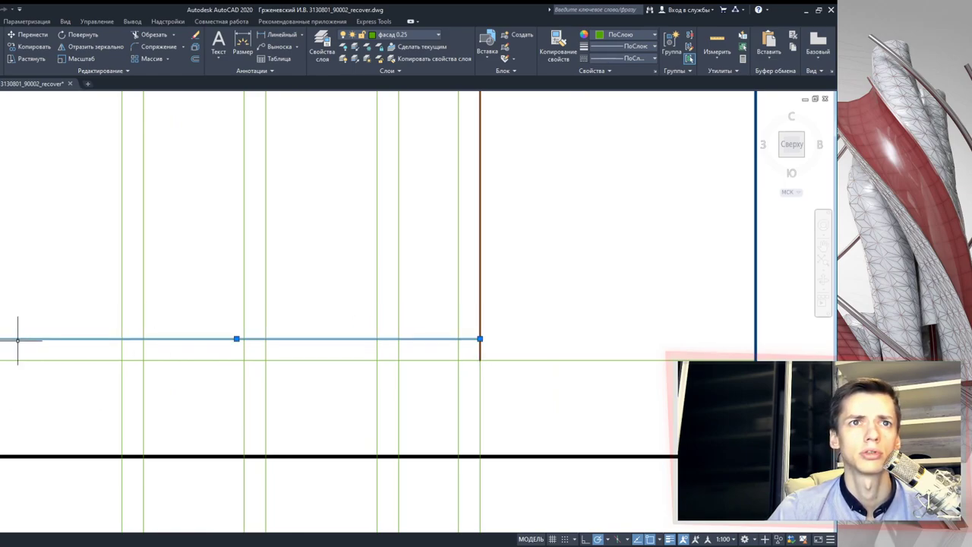
key("Escape")
- Trim the doorway's vertical post lines where they run below the ground line
scroll(133, 371, "down", 3)
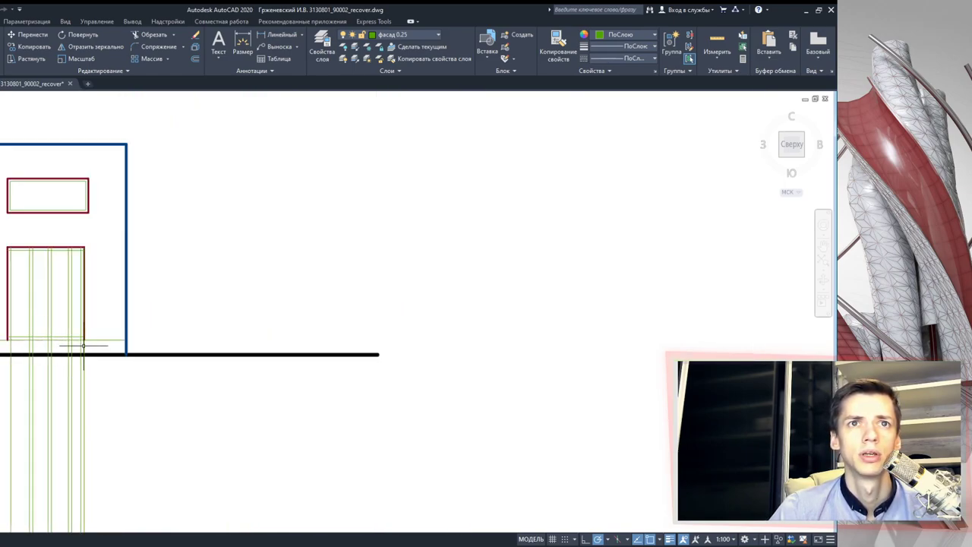
middle_click_drag(133, 371, 254, 355)
left_click(259, 403)
left_click(101, 226)
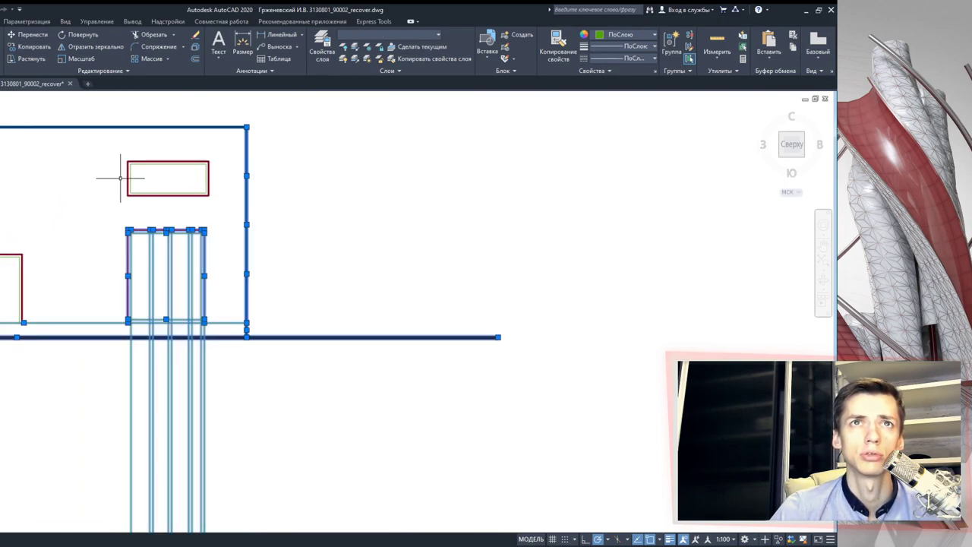
left_click(152, 34)
scroll(160, 343, "down", 2)
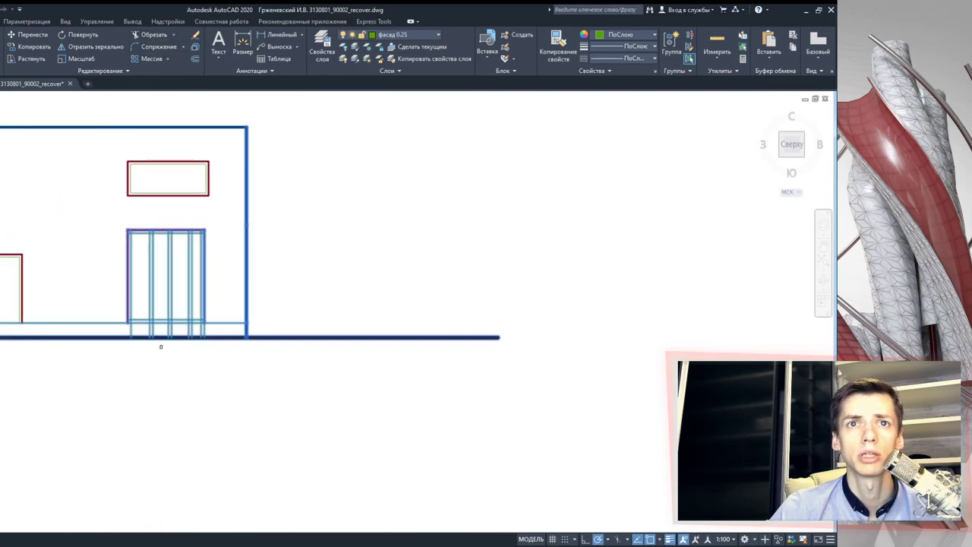
scroll(219, 339, "up", 4)
left_click_drag(249, 342, 26, 338)
scroll(22, 349, "down", 2)
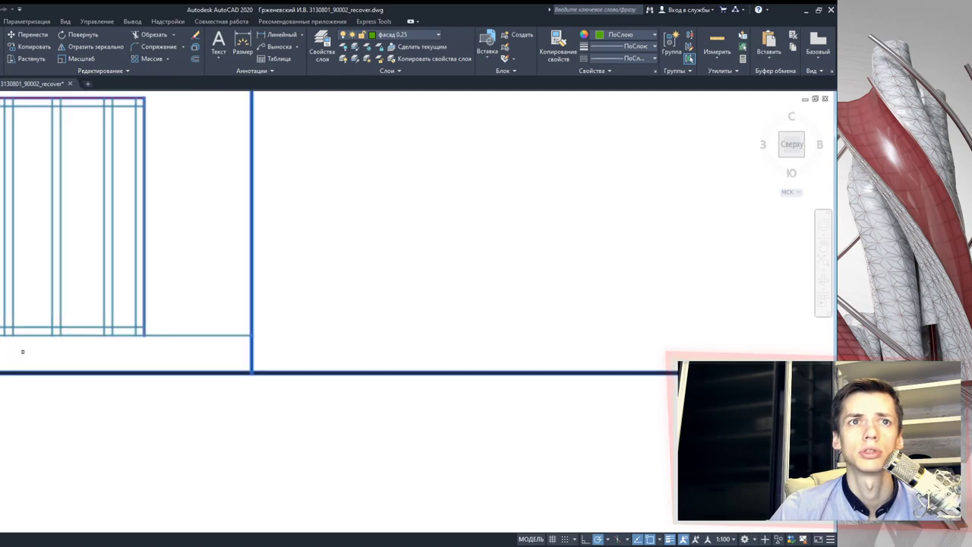
middle_click_drag(22, 349, 156, 384)
scroll(163, 211, "up", 2)
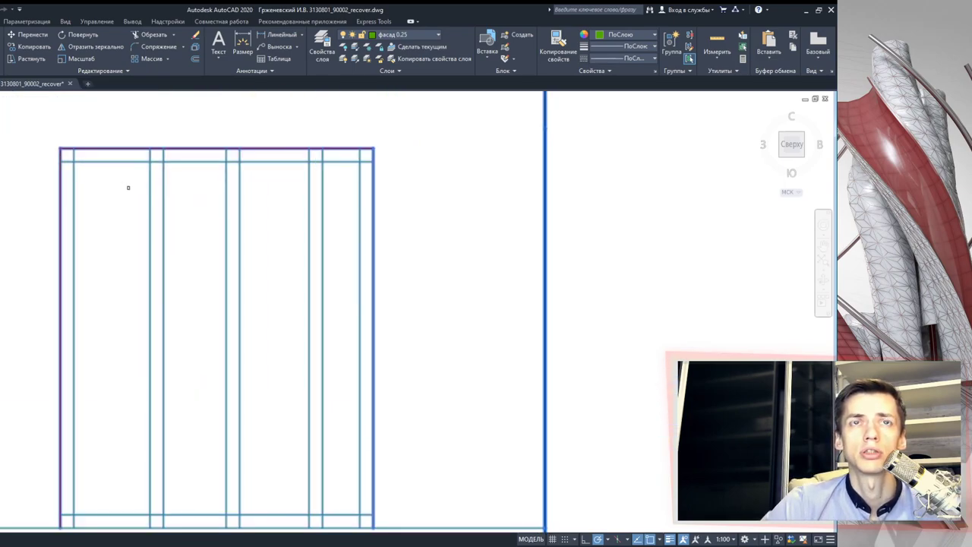
scroll(129, 187, "down", 2)
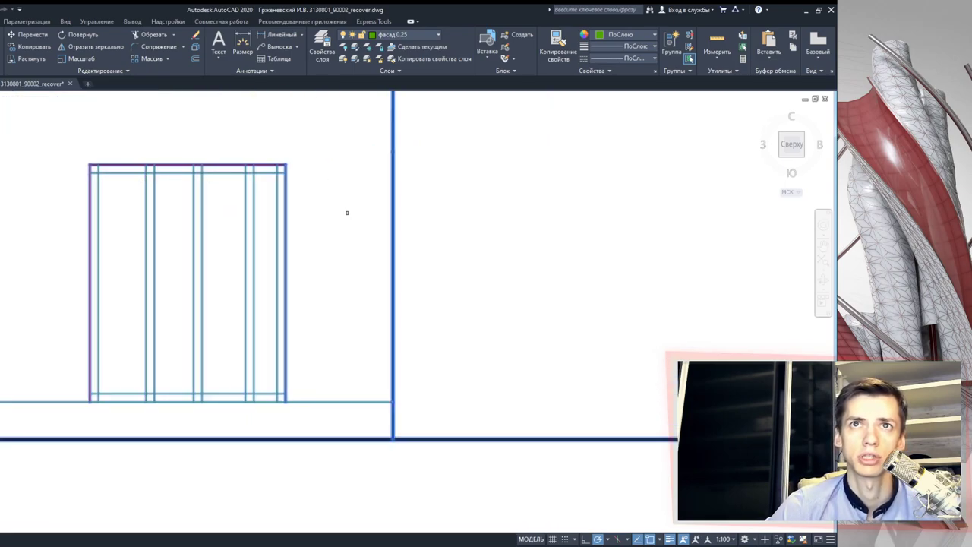
middle_click_drag(318, 245, 354, 234)
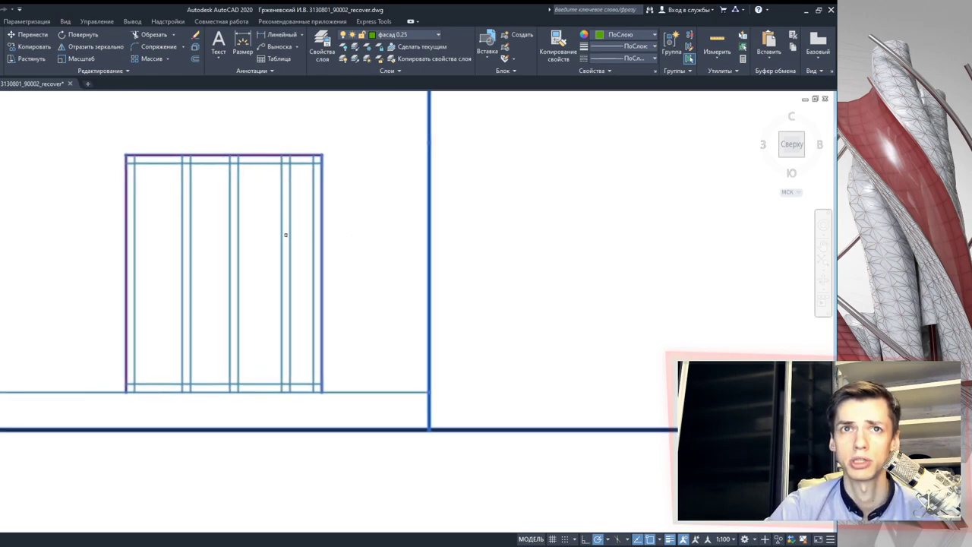
- Draw horizontal transom lines across the tall window from left edge to right edge
left_click(126, 252)
left_click(322, 253)
key("Return")
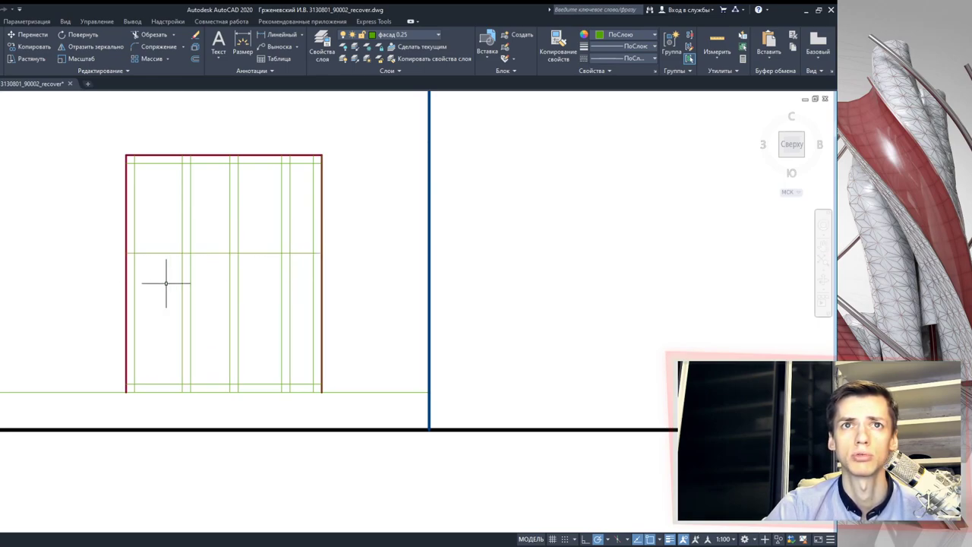
left_click(126, 262)
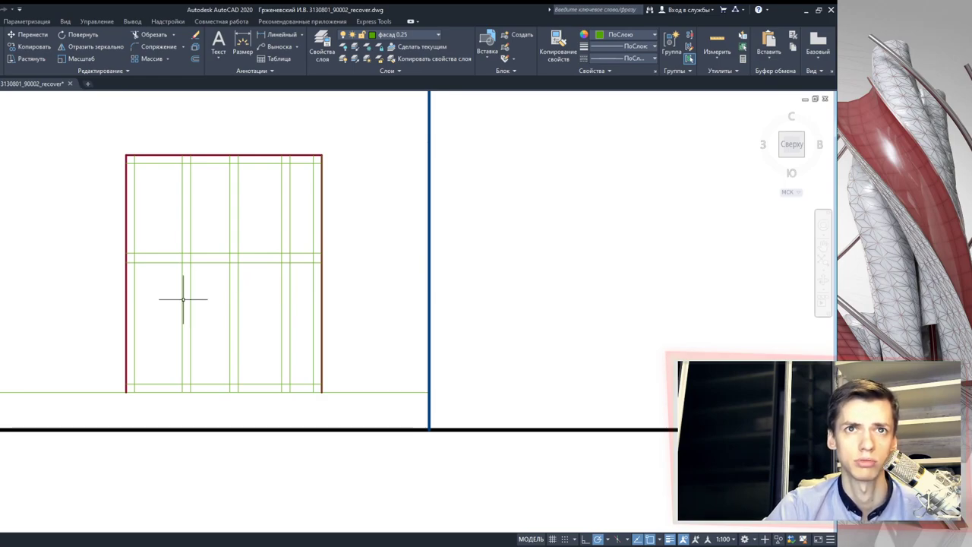
left_click(127, 306)
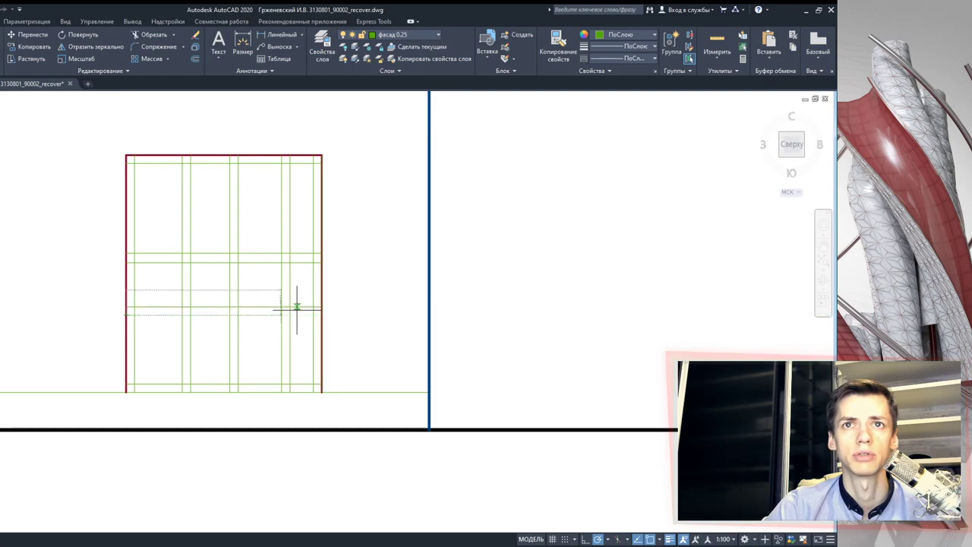
left_click(321, 314)
key("Escape")
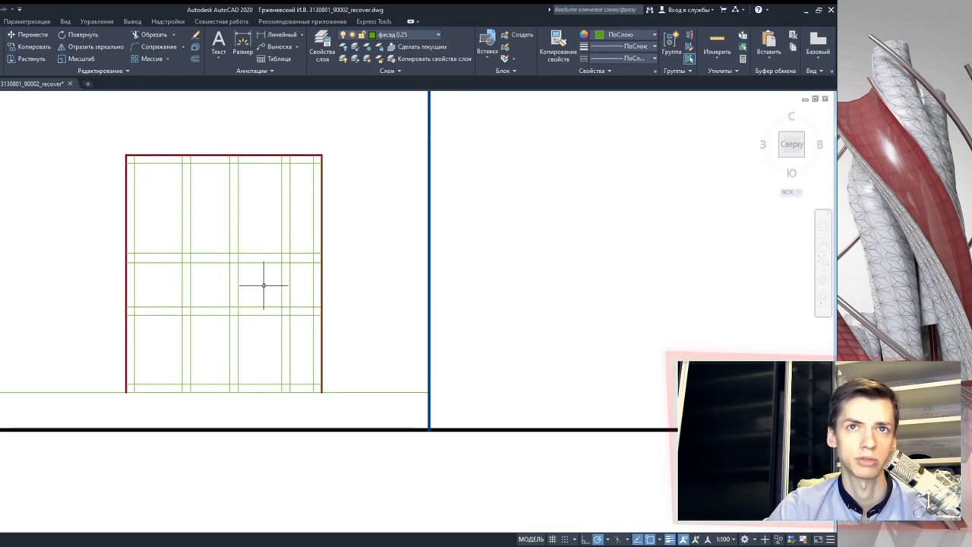
- Select the window's grid lines as cutting edges for trimming the transoms
left_click_drag(304, 339, 110, 203)
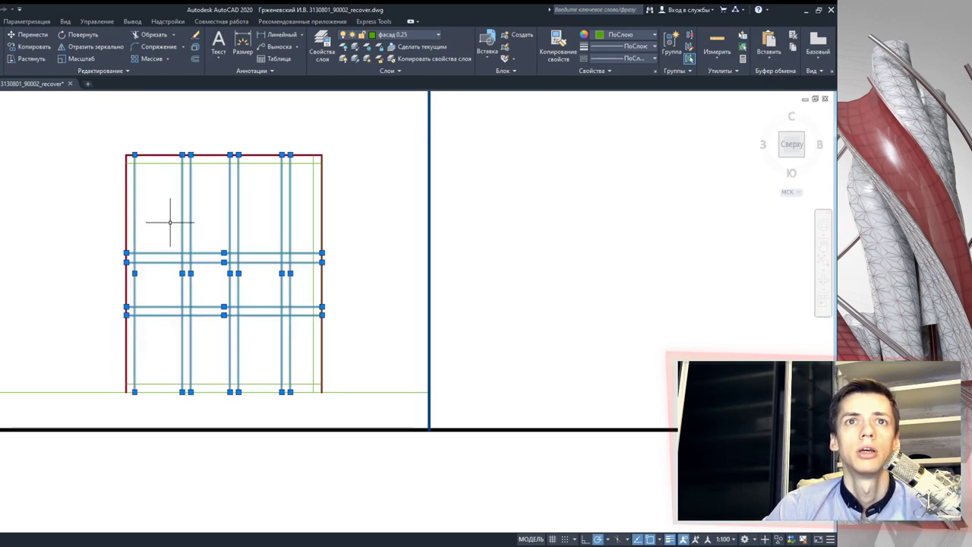
scroll(251, 258, "up", 2)
left_click(133, 35)
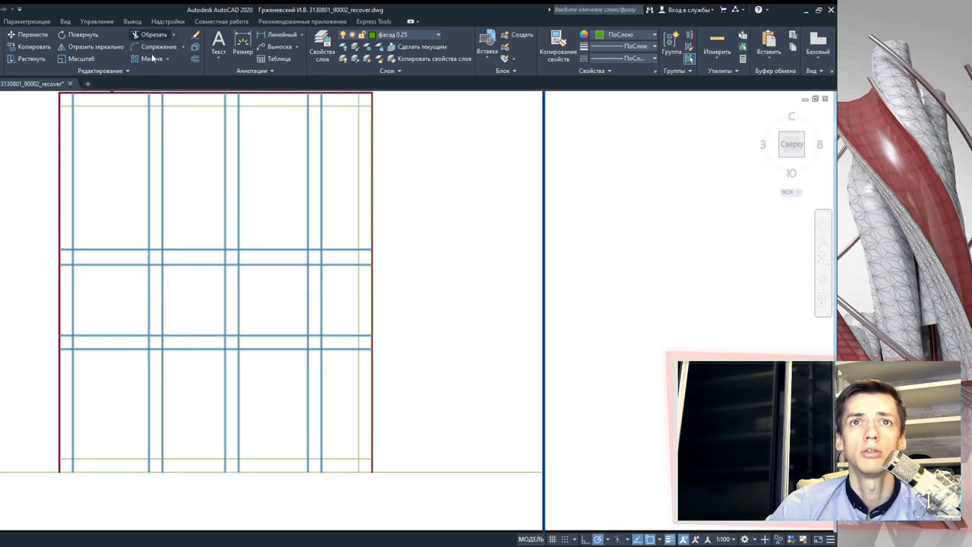
scroll(259, 261, "up", 1)
scroll(277, 287, "down", 1)
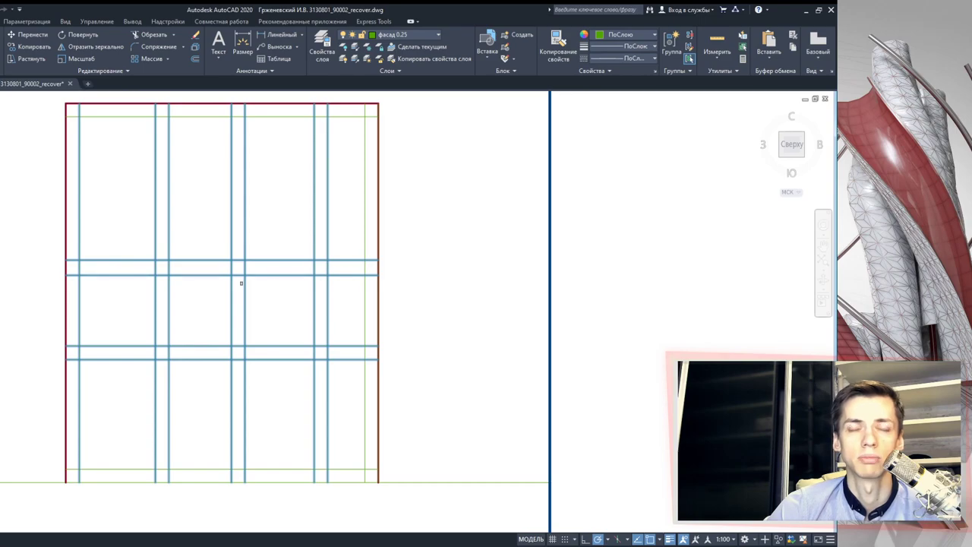
scroll(241, 283, "up", 2)
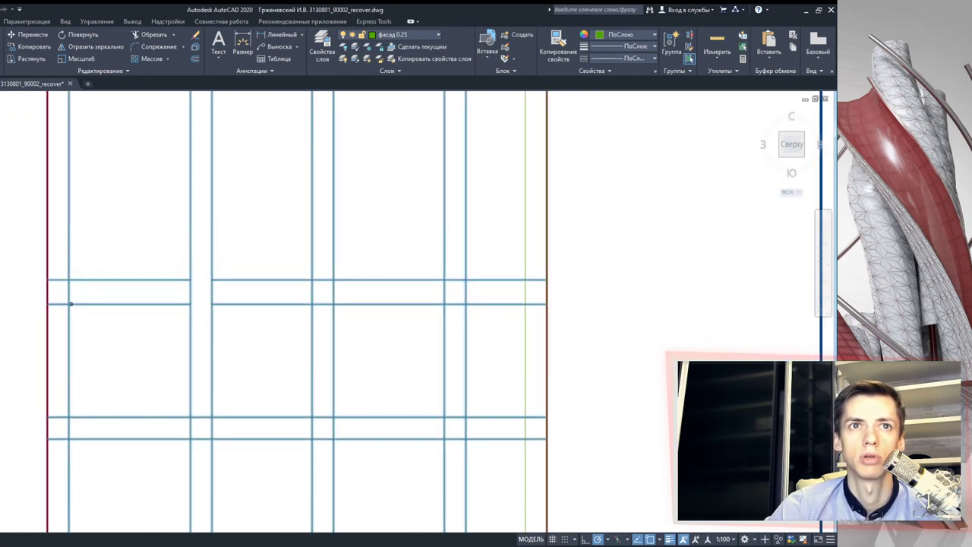
- Trim the mullion pieces and stubs out of the upper transom band, left to right
left_click(55, 303)
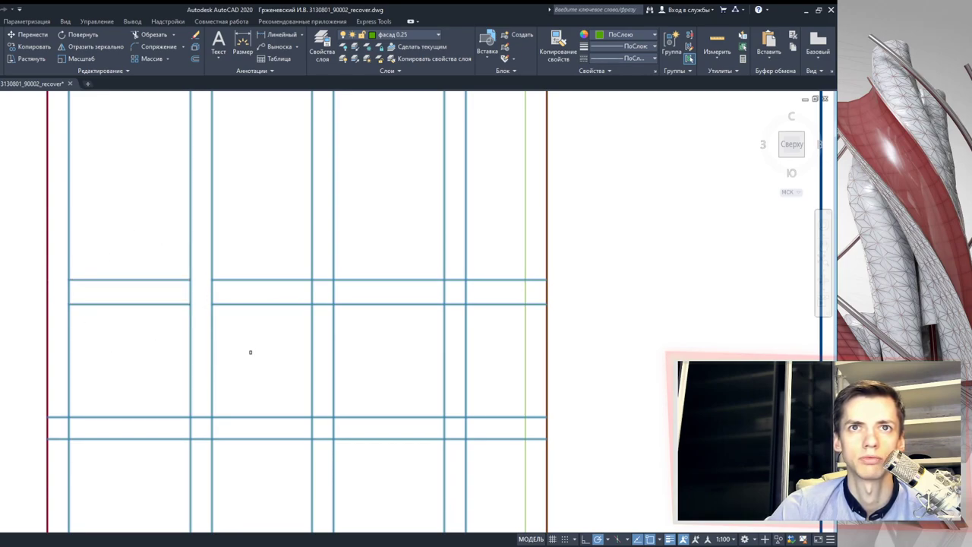
left_click(313, 292)
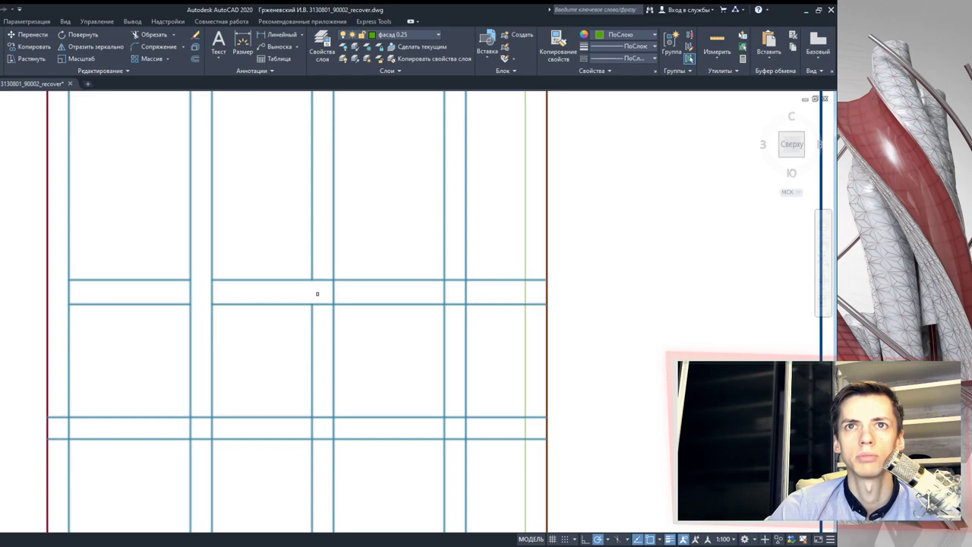
left_click(333, 291)
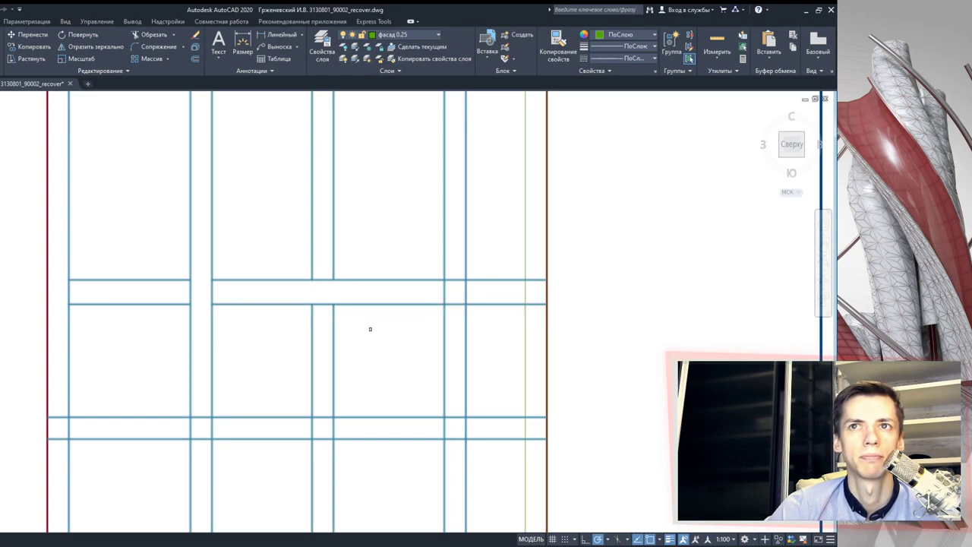
left_click(446, 291)
left_click(451, 280)
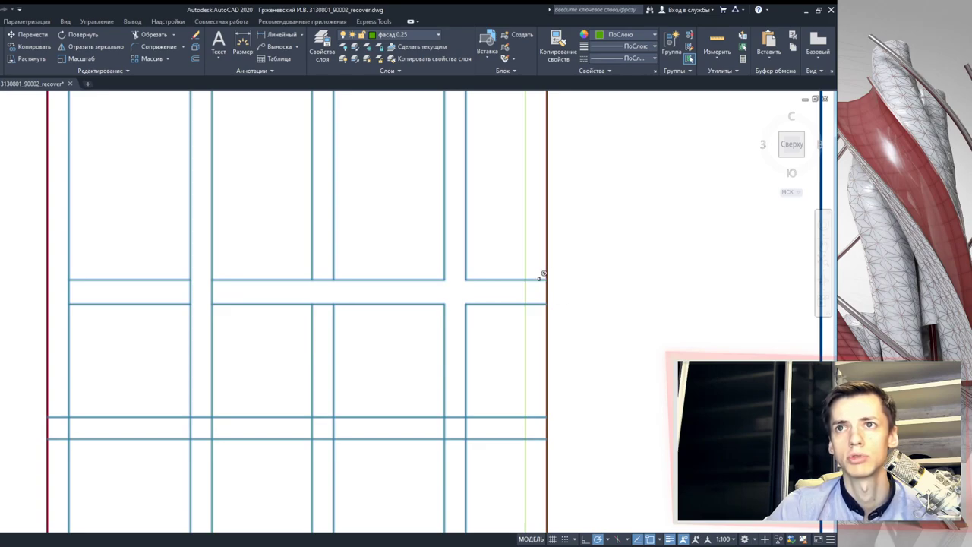
- Crossing-select the window's right-side lines as cutting edges for a new trim
left_click_drag(601, 321, 459, 201)
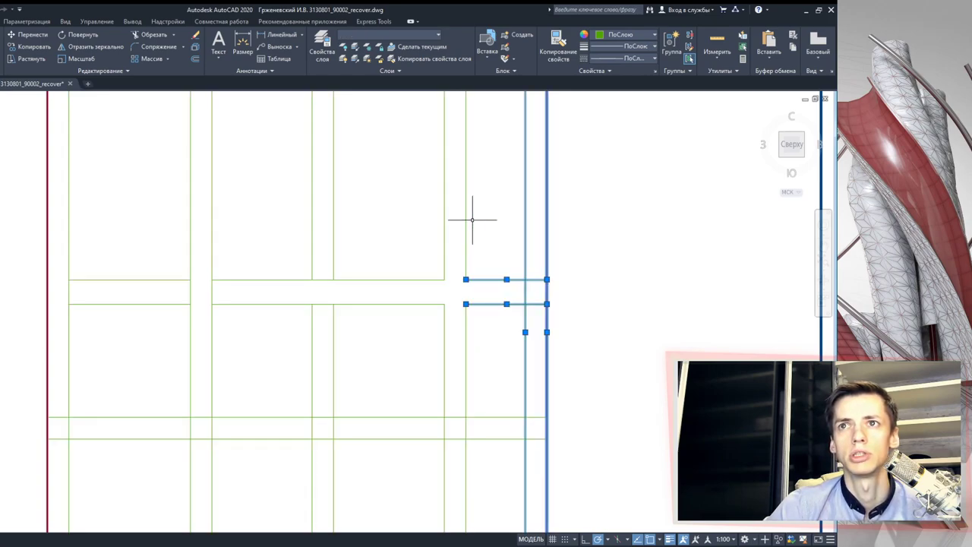
left_click(154, 35)
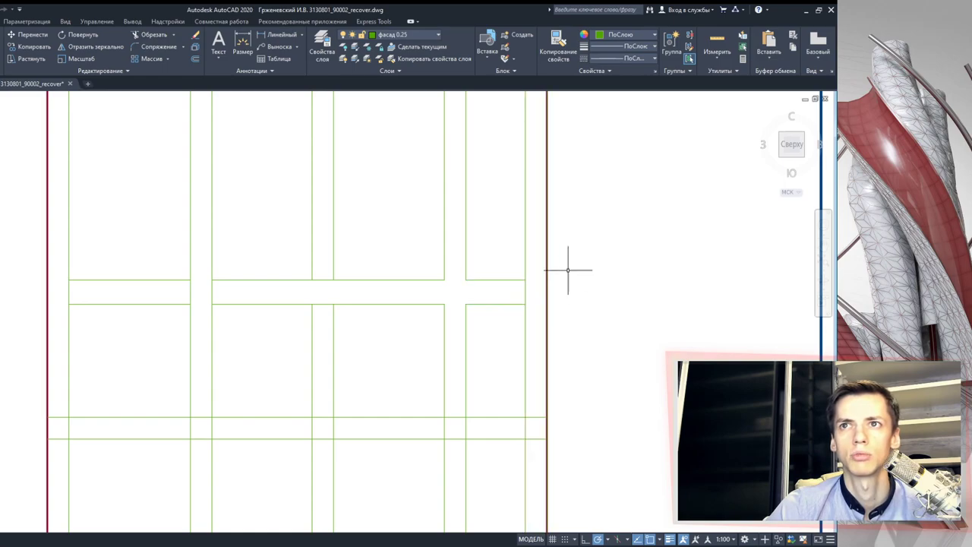
scroll(532, 357, "down", 3)
left_click_drag(562, 390, 423, 279)
- Re-run Trim on the tall window's lines, removing the top-right stub and upper mullion pieces
key("Escape")
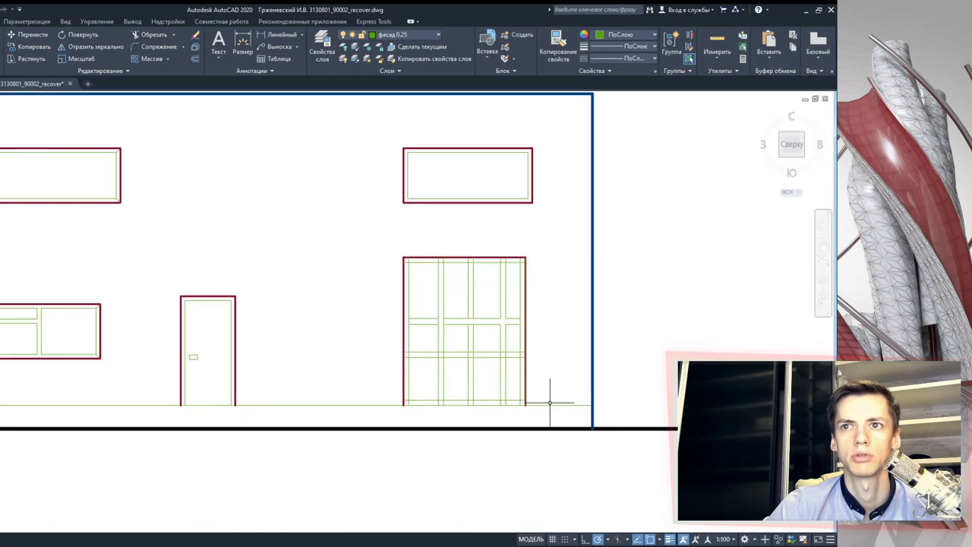
left_click_drag(548, 422, 390, 241)
left_click(154, 36)
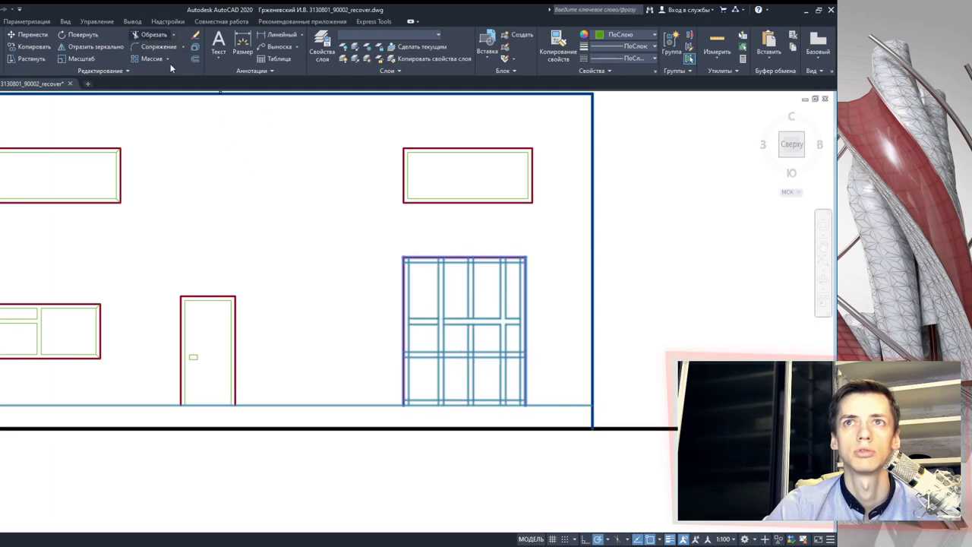
scroll(514, 296, "up", 3)
scroll(547, 285, "up", 2)
left_click(514, 275)
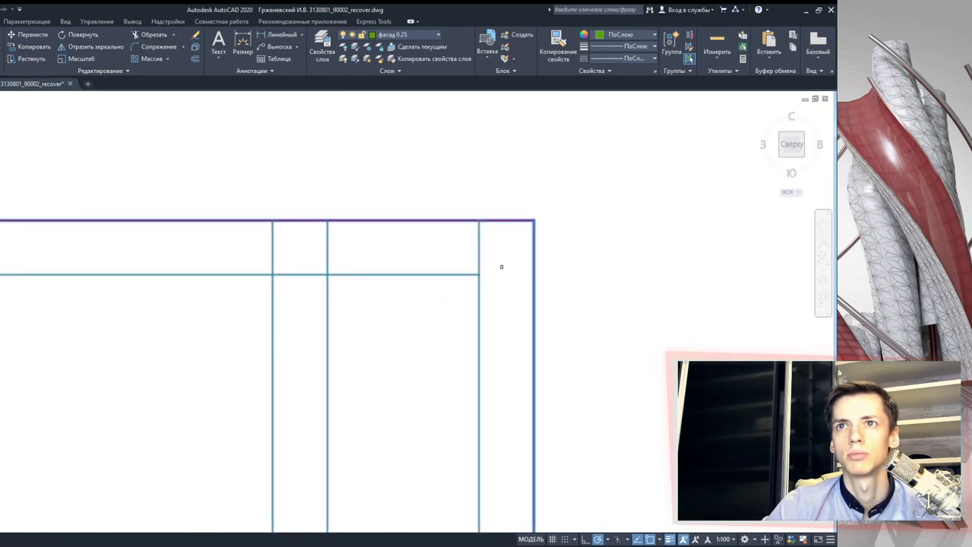
left_click(481, 247)
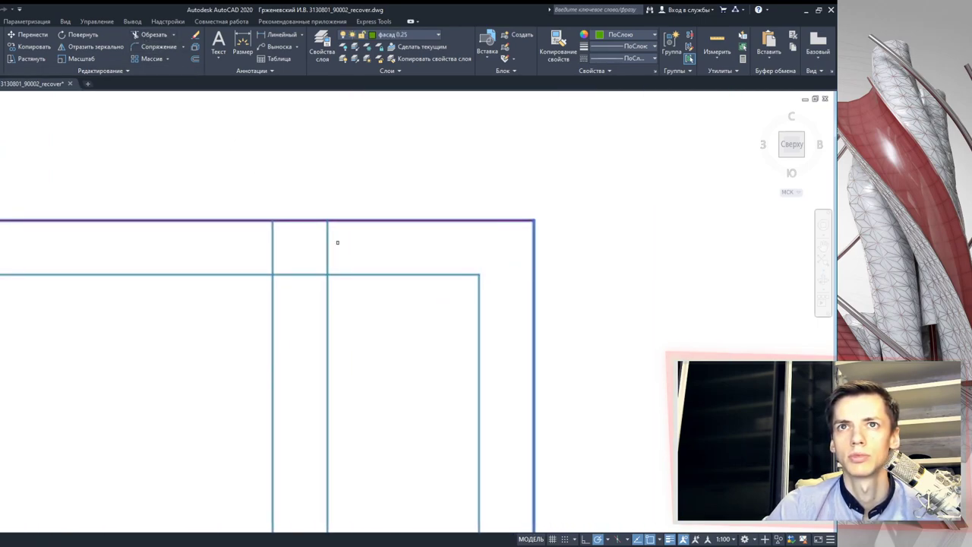
left_click(273, 243)
- Fence-trim the mullion stubs along the glazed window's bottom band
middle_click_drag(133, 258, 414, 234)
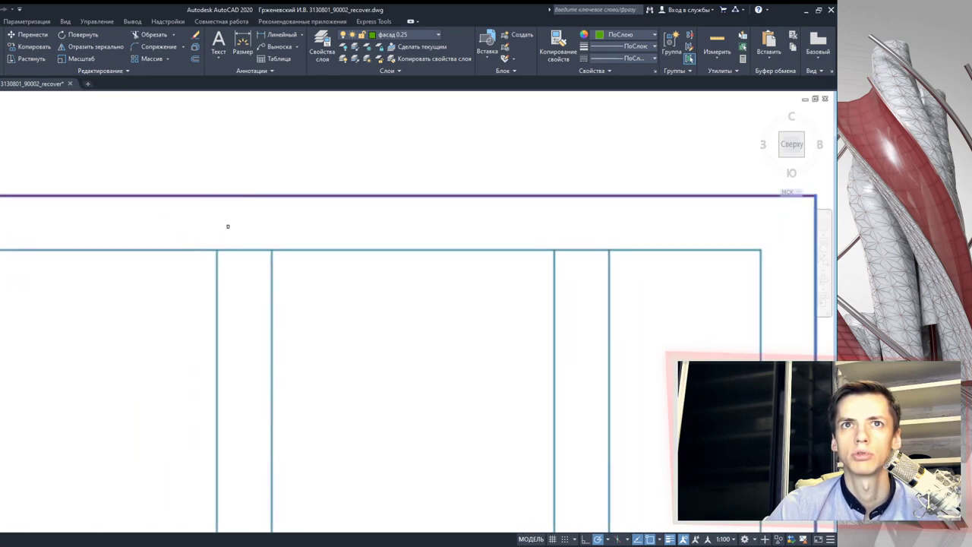
middle_click_drag(227, 225, 485, 197)
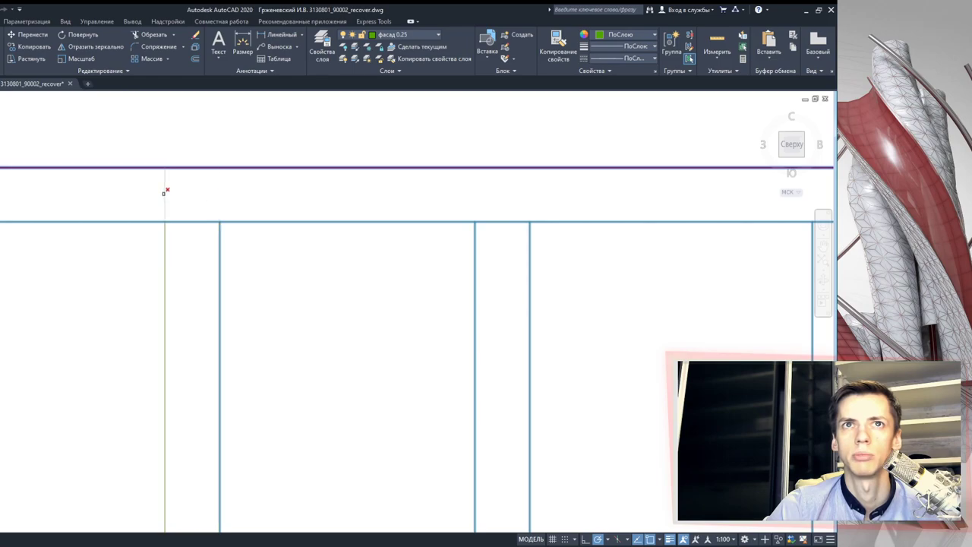
scroll(118, 206, "down", 3)
scroll(117, 210, "up", 5)
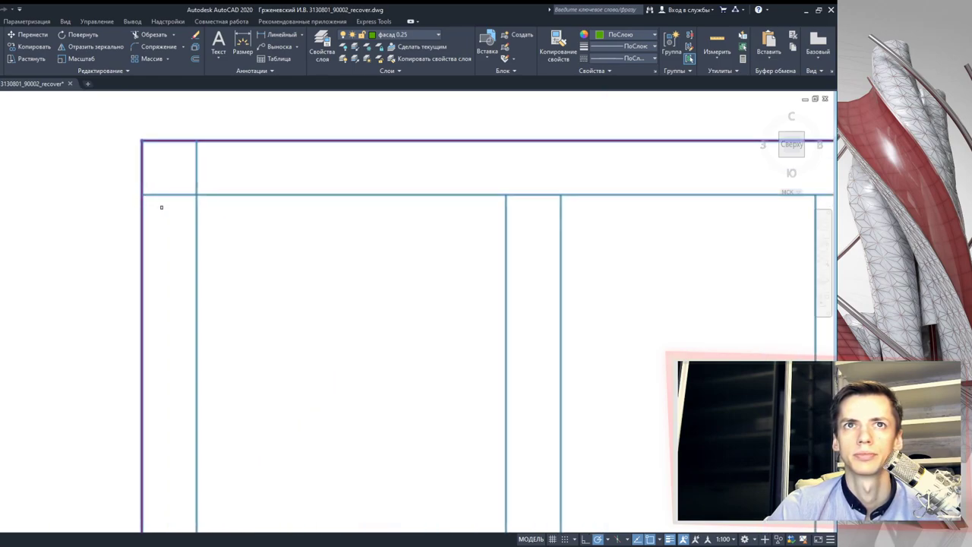
scroll(199, 227, "down", 2)
mouse_move(210, 293)
middle_mouse_down()
mouse_move(250, 342)
mouse_move(297, 347)
mouse_move(281, 207)
middle_mouse_up()
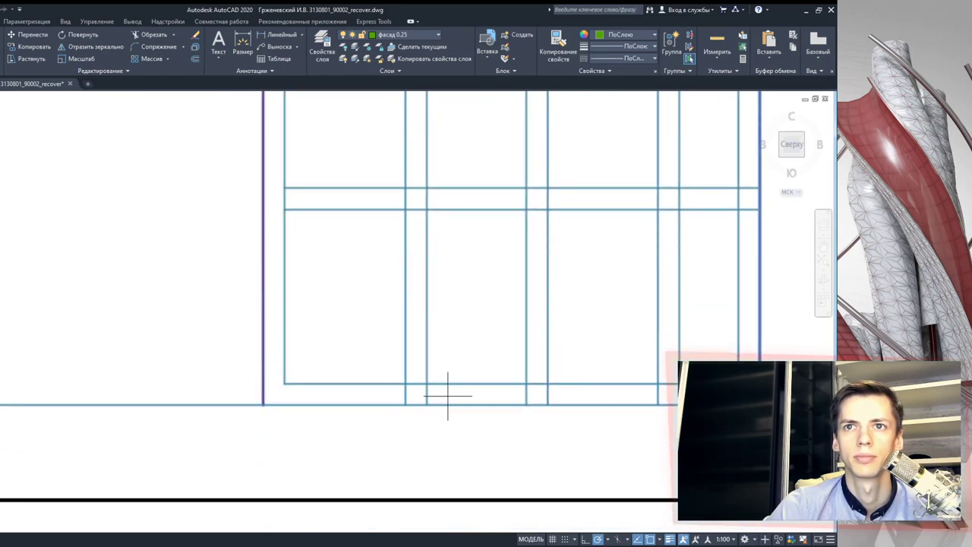
left_click_drag(383, 392, 462, 397)
left_click_drag(552, 388, 582, 392)
middle_click_drag(581, 392, 395, 407)
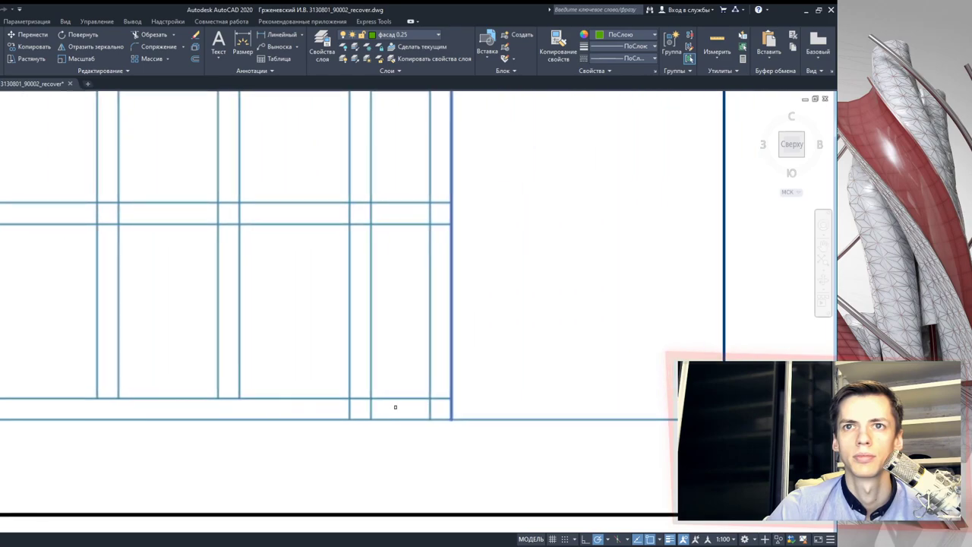
left_click_drag(379, 409, 332, 412)
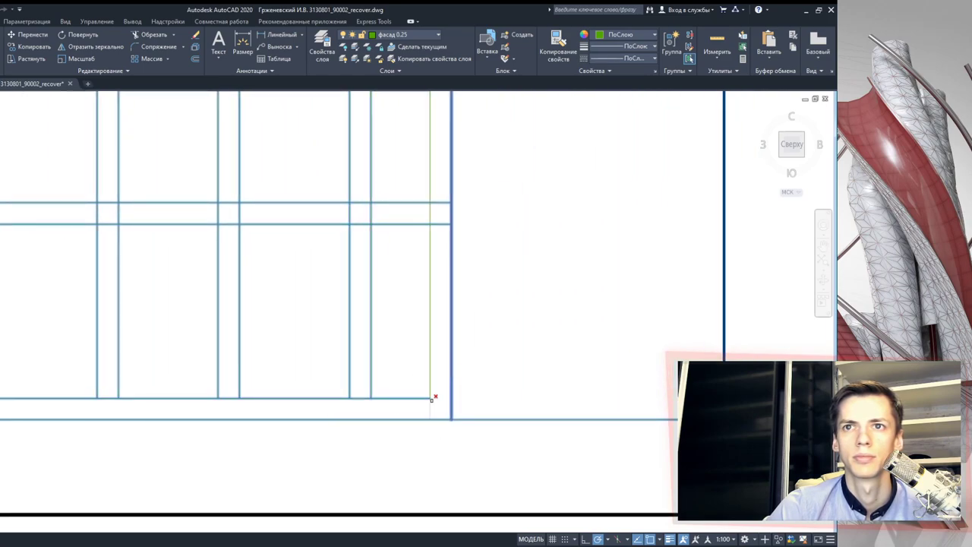
middle_click_drag(429, 403, 427, 430)
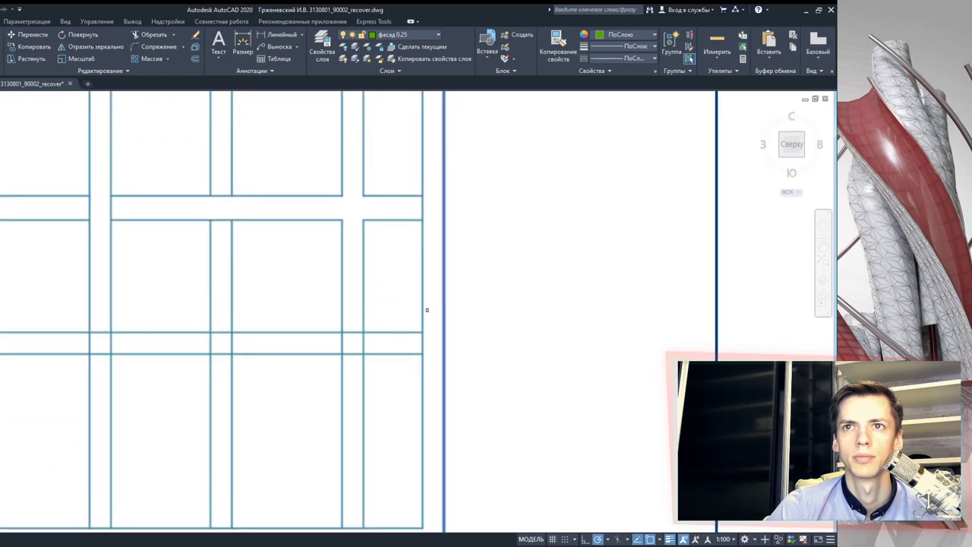
scroll(425, 364, "down", 1)
scroll(425, 379, "down", 1)
middle_click_drag(425, 341, 545, 235)
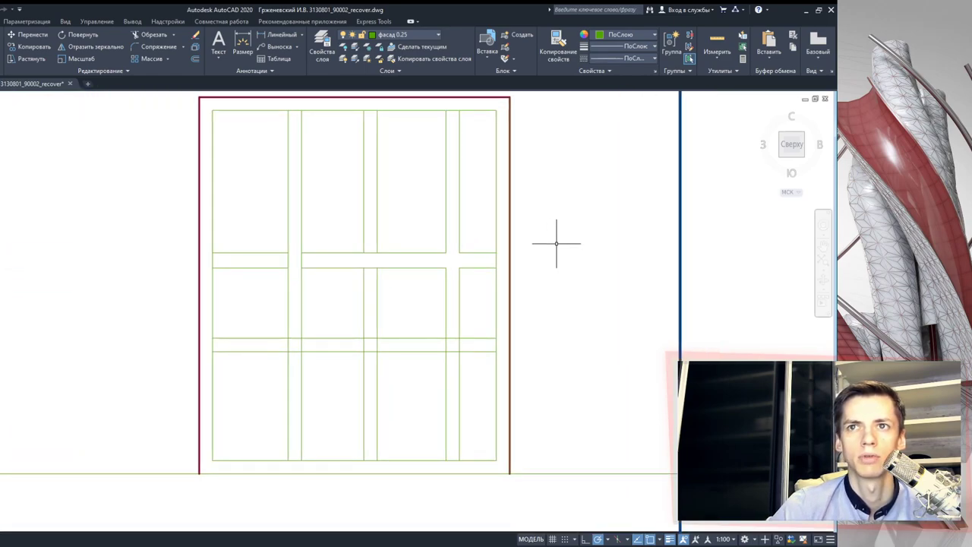
- Using the mullion lines as cutting edges, trim the lower horizontal mullion across the right panes
left_click(482, 407)
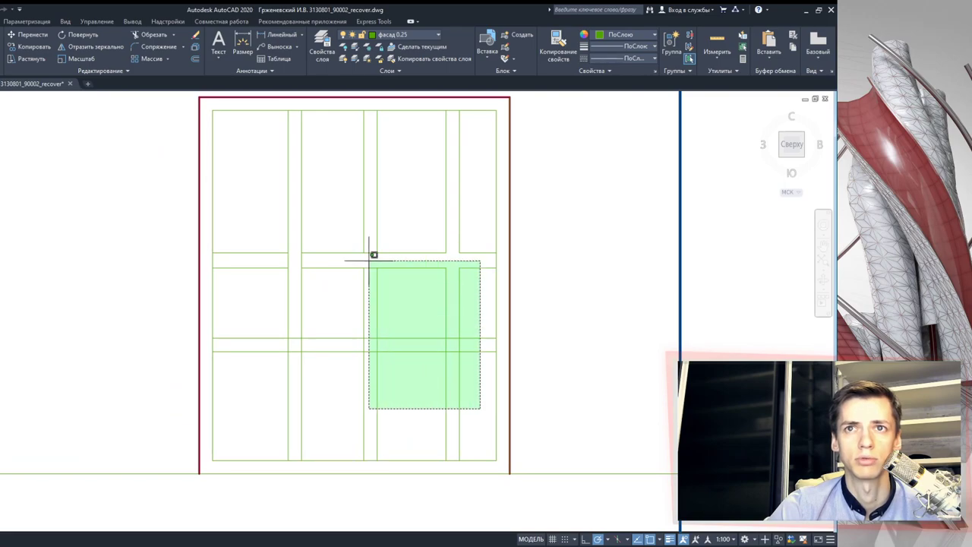
left_click(221, 157)
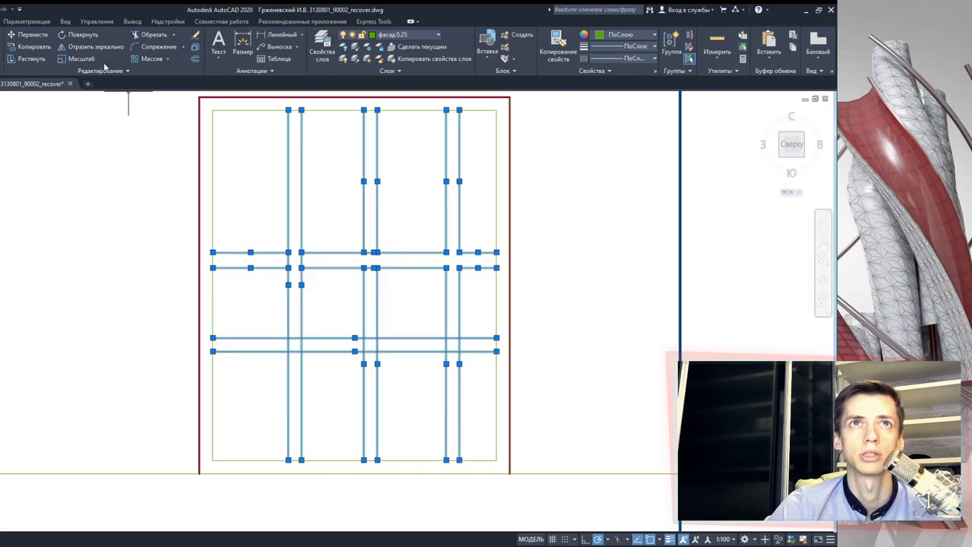
left_click(138, 38)
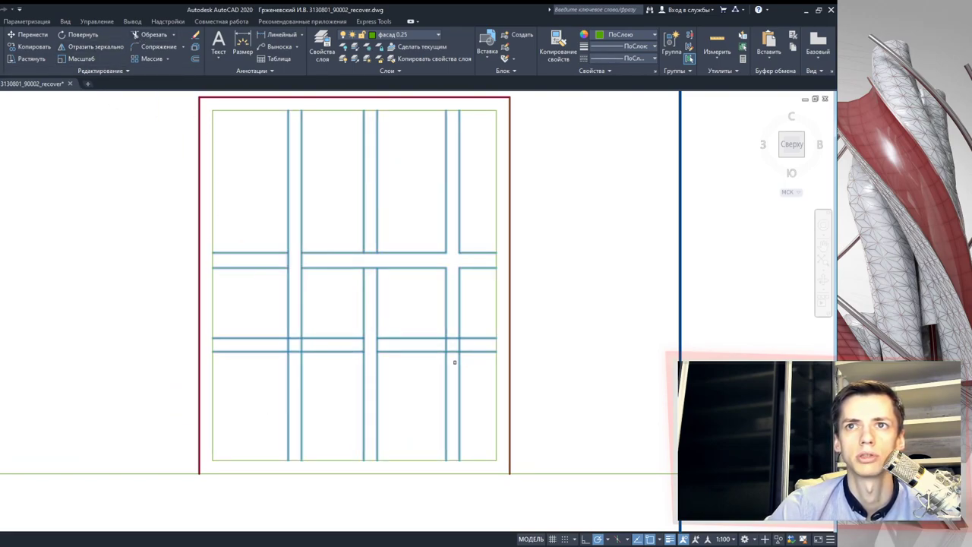
left_click_drag(454, 362, 451, 327)
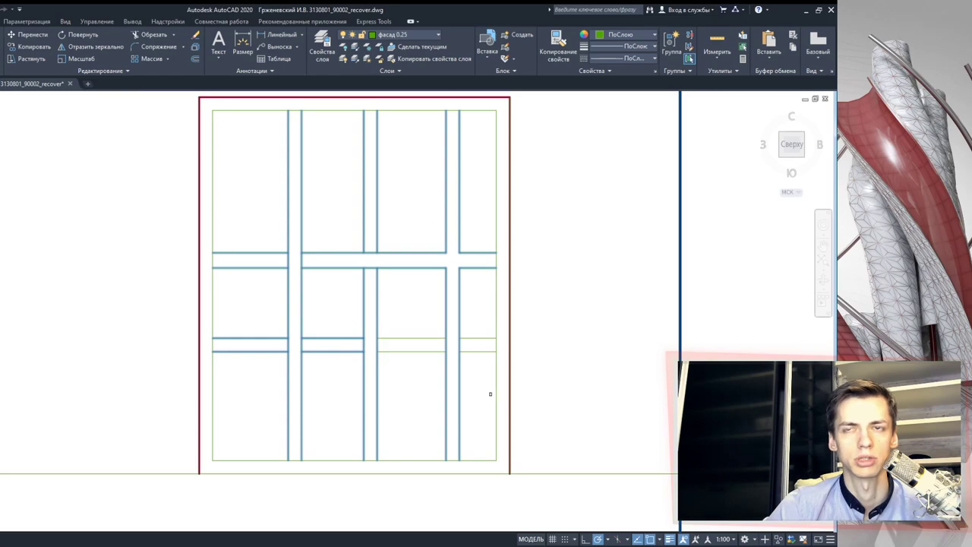
key("Escape")
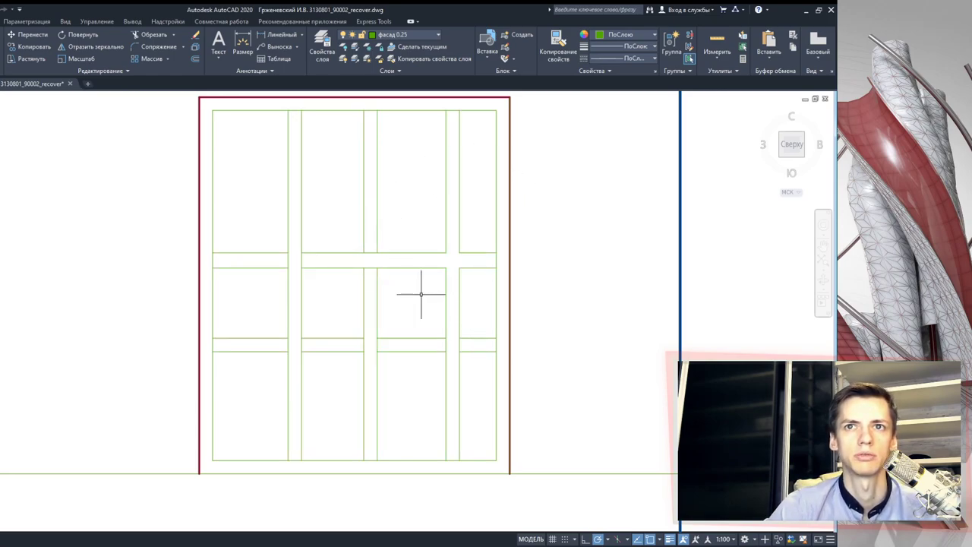
scroll(418, 269, "down", 2)
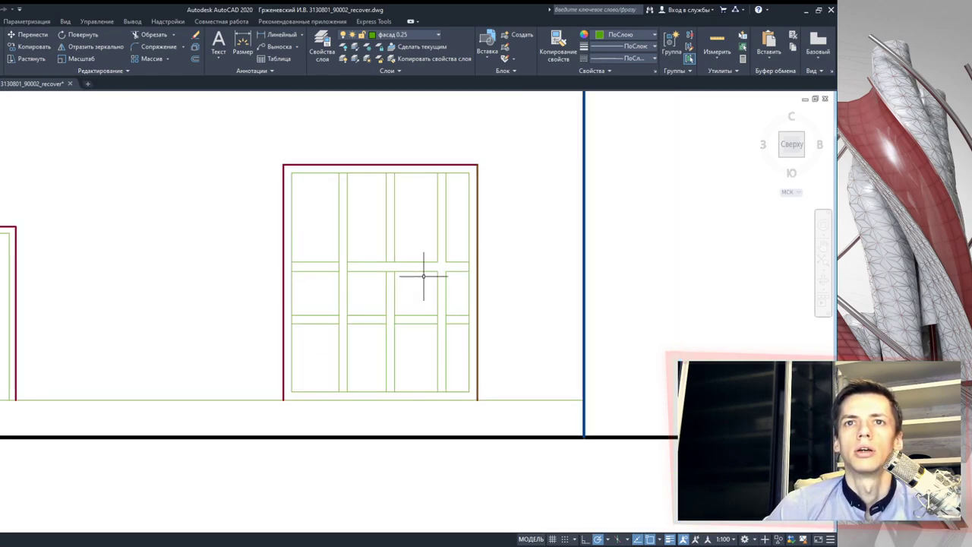
scroll(346, 277, "down", 2)
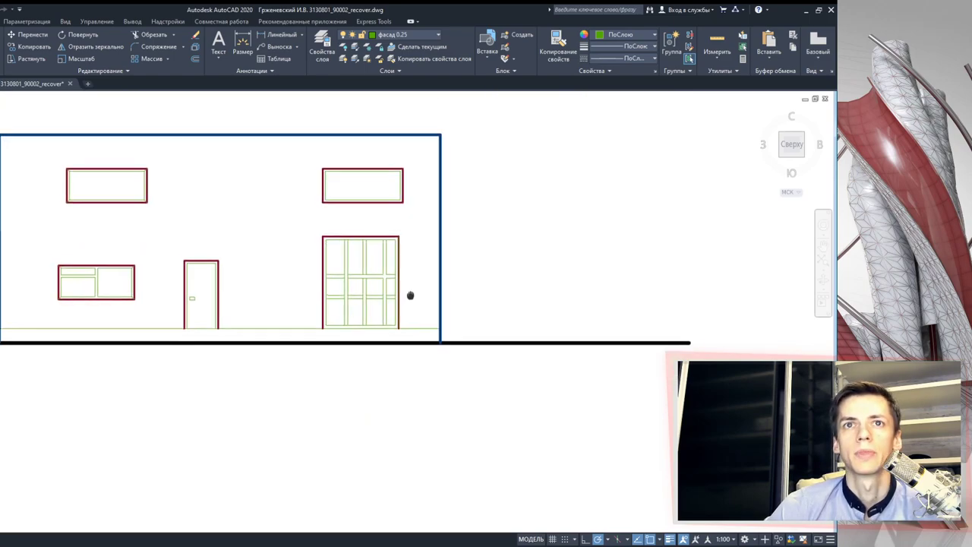
middle_click_drag(327, 294, 390, 293)
scroll(377, 293, "down", 1)
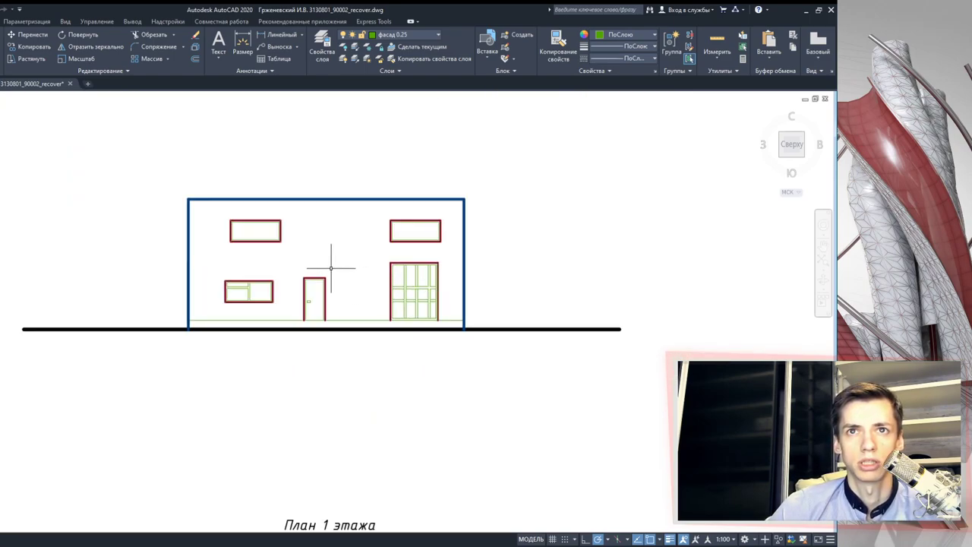
scroll(326, 271, "up", 2)
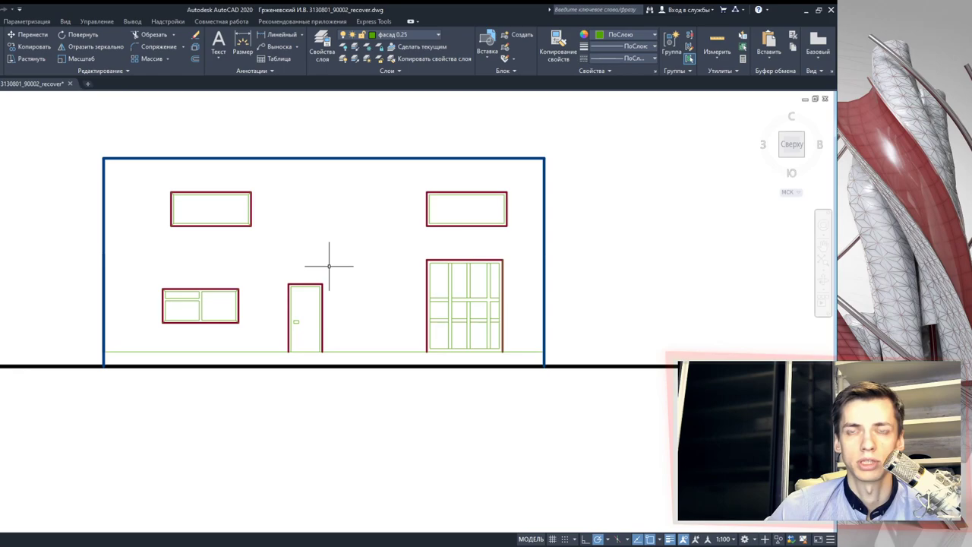
scroll(329, 265, "down", 3)
scroll(355, 264, "down", 3)
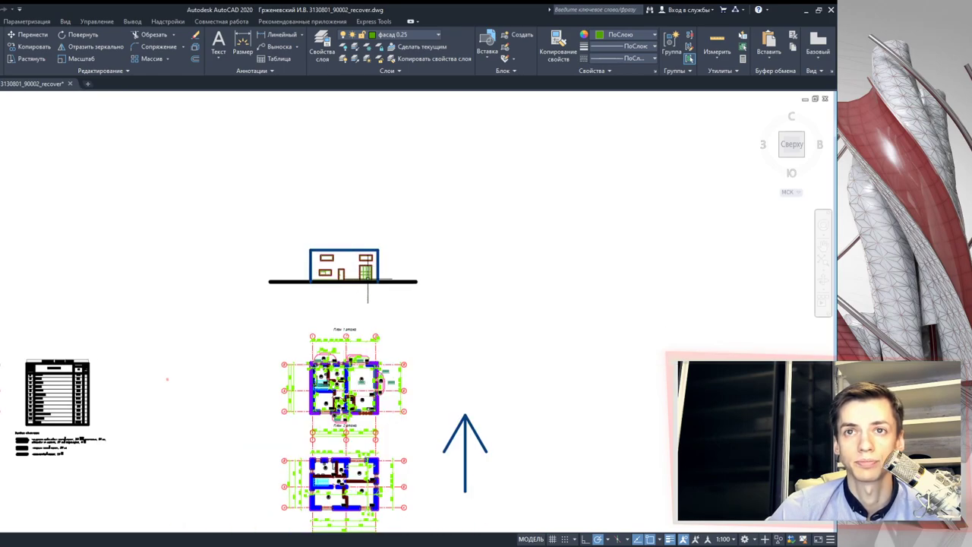
middle_click_drag(367, 296, 323, 293)
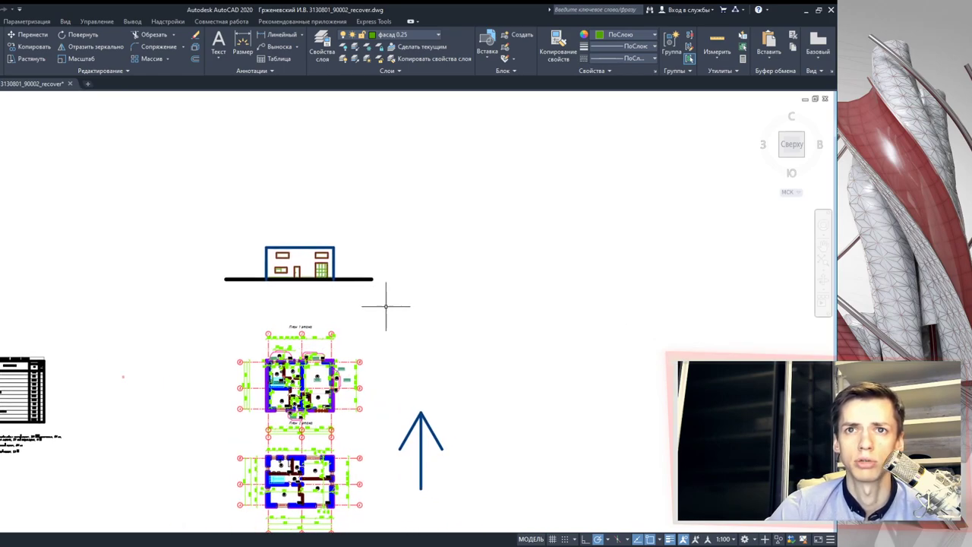
scroll(311, 281, "up", 4)
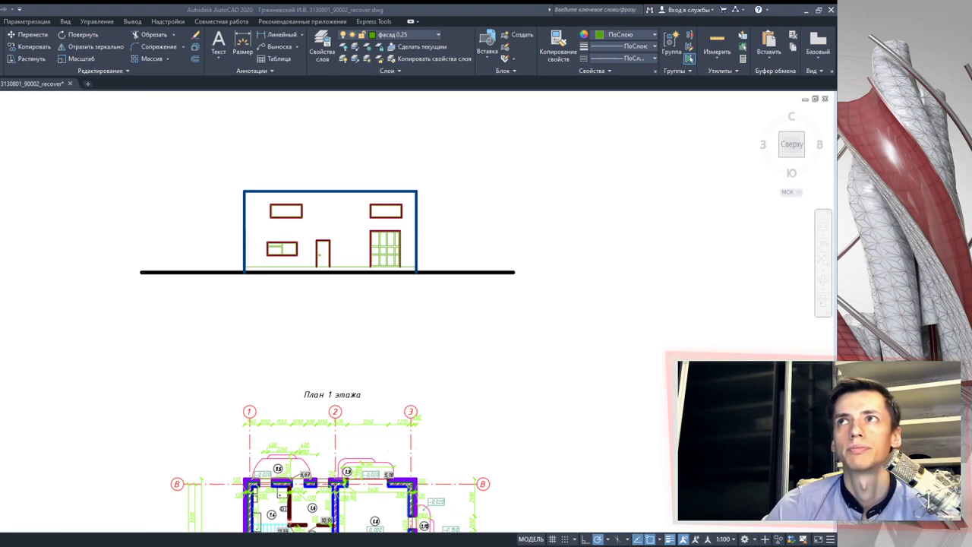
scroll(332, 243, "up", 2)
middle_click_drag(331, 243, 336, 208)
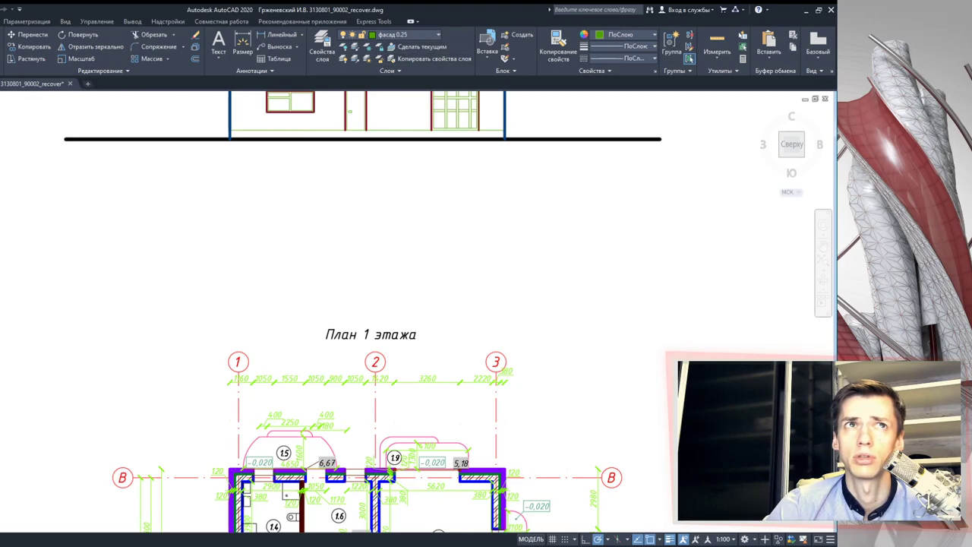
middle_click_drag(304, 342, 279, 203)
scroll(225, 282, "down", 3)
scroll(316, 414, "up", 8)
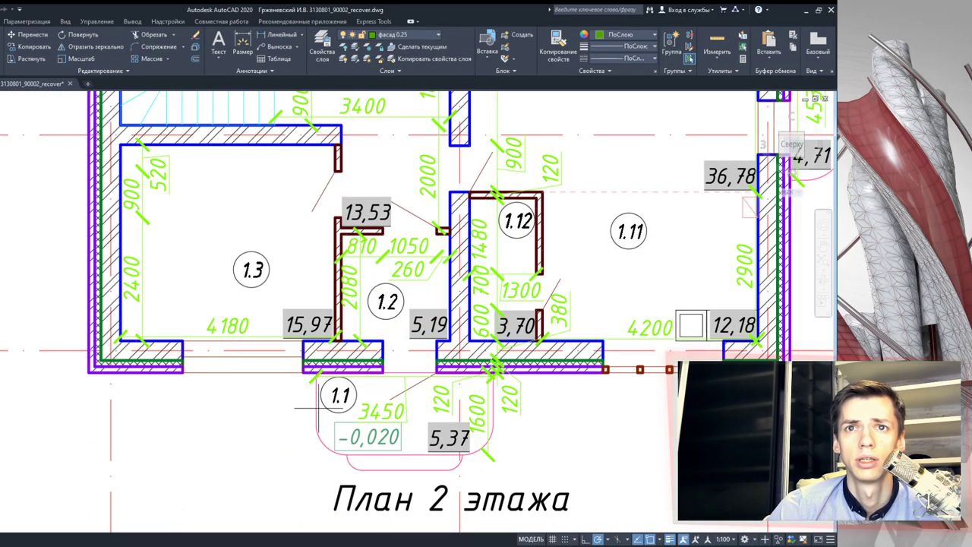
scroll(315, 414, "down", 5)
- Pan and zoom between the floor plans and the facade above them
middle_click_drag(282, 141, 282, 281)
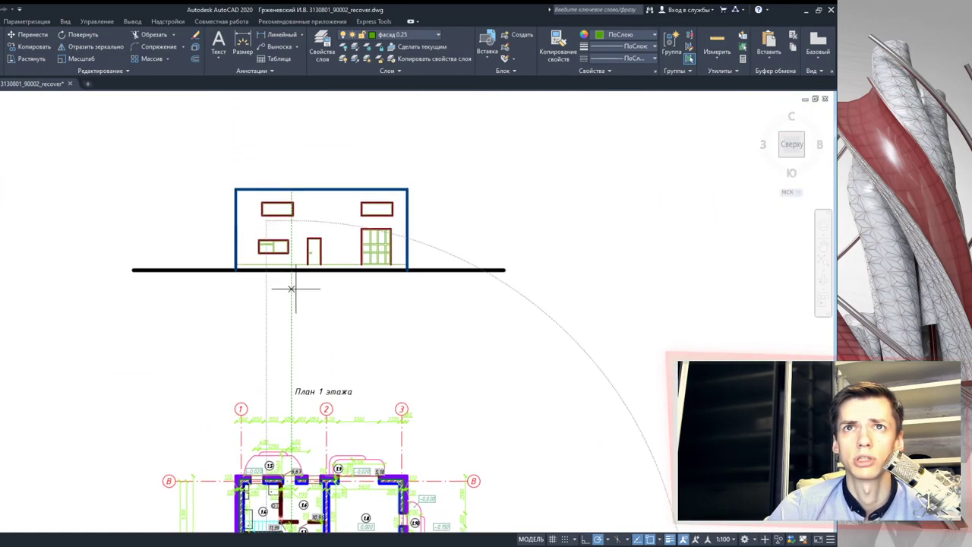
middle_click_drag(289, 342, 269, 106)
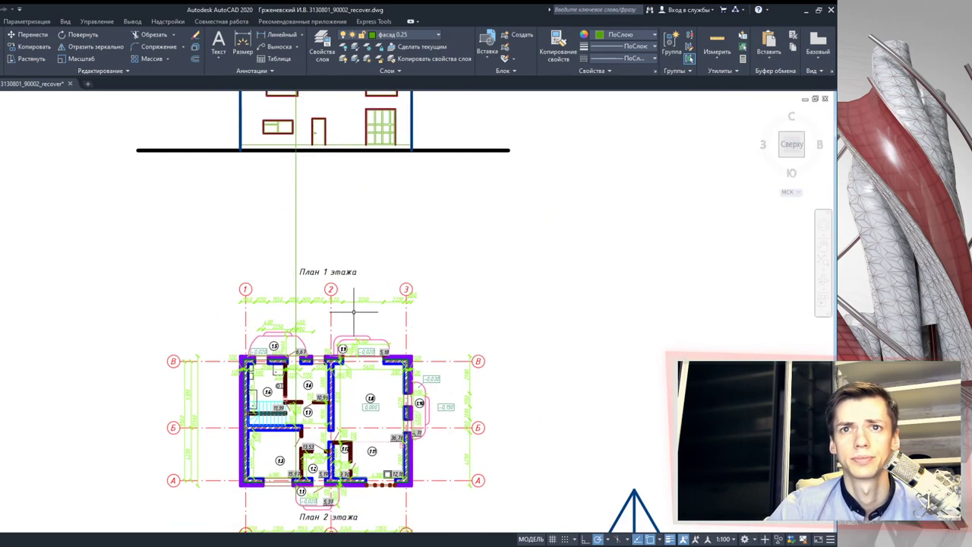
scroll(308, 370, "up", 4)
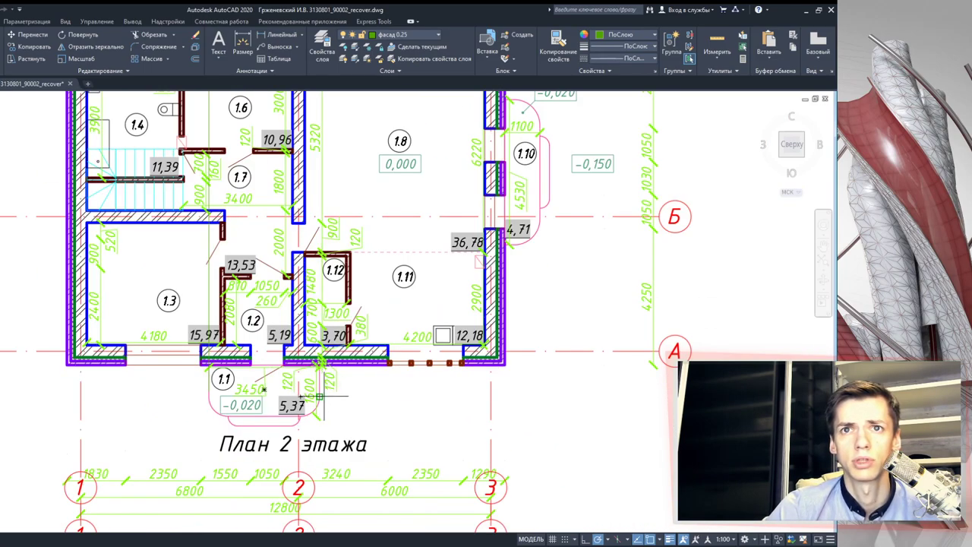
scroll(319, 395, "down", 3)
scroll(319, 395, "down", 3)
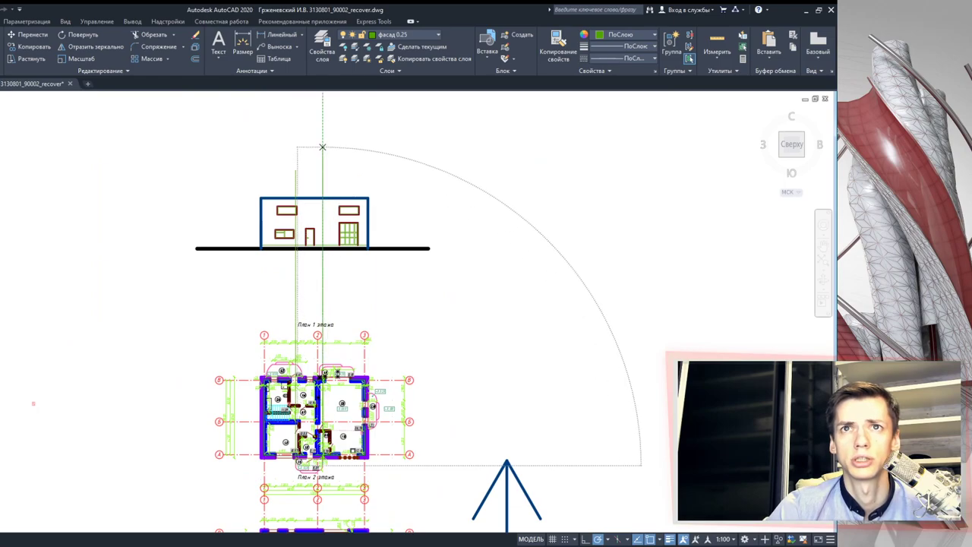
scroll(392, 431, "up", 8)
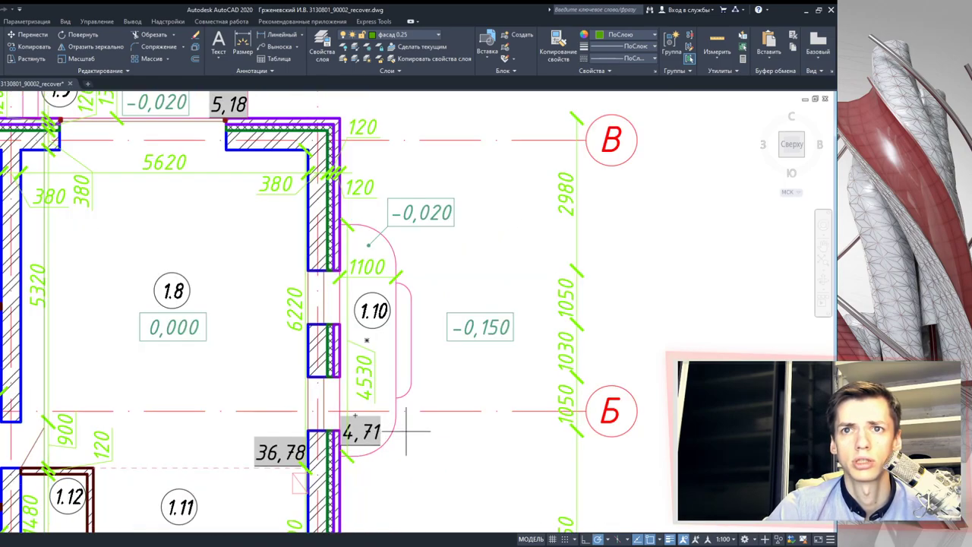
scroll(395, 411, "down", 8)
middle_click_drag(379, 197, 387, 364)
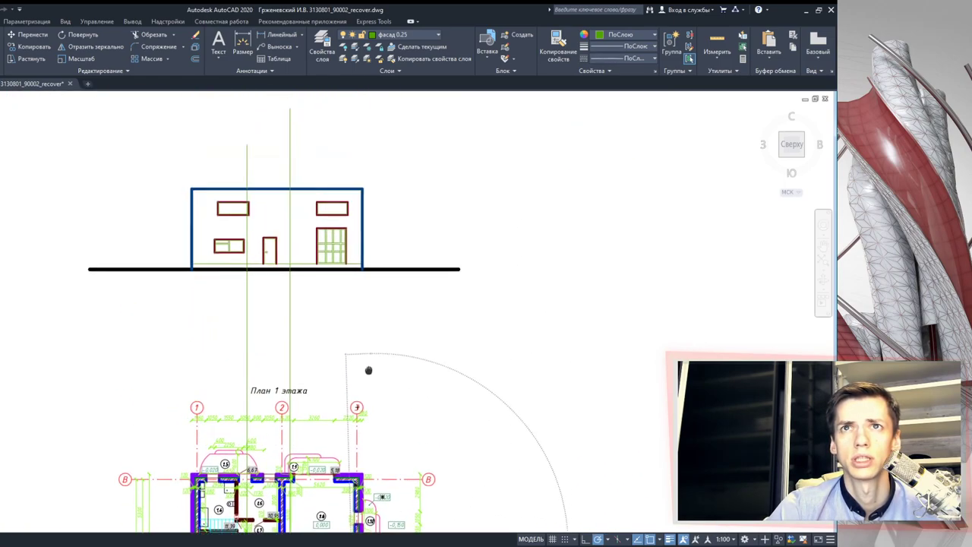
middle_click_drag(338, 341, 334, 148)
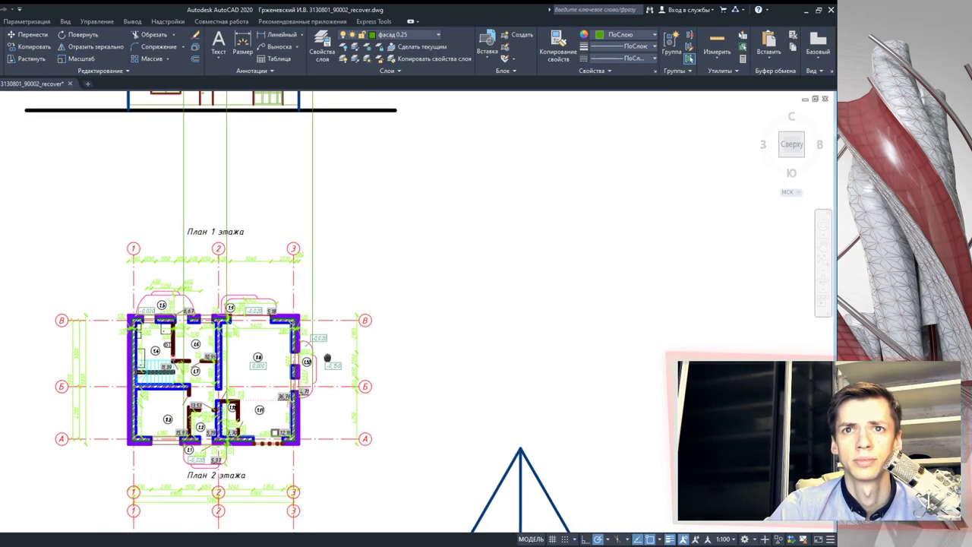
scroll(333, 365, "up", 8)
scroll(330, 351, "down", 8)
middle_click_drag(327, 114, 319, 228)
middle_click_drag(308, 358, 380, 223)
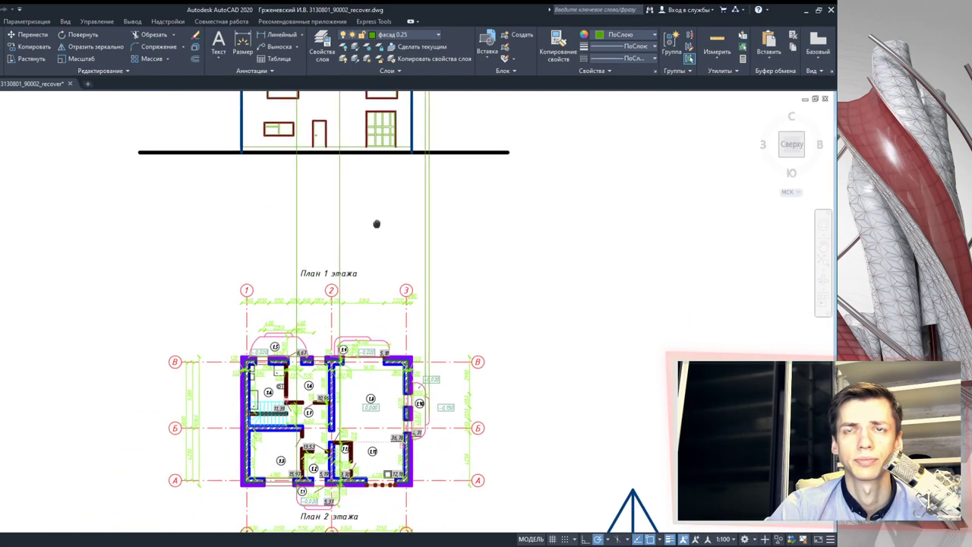
middle_click_drag(372, 460, 368, 360)
scroll(367, 360, "up", 5)
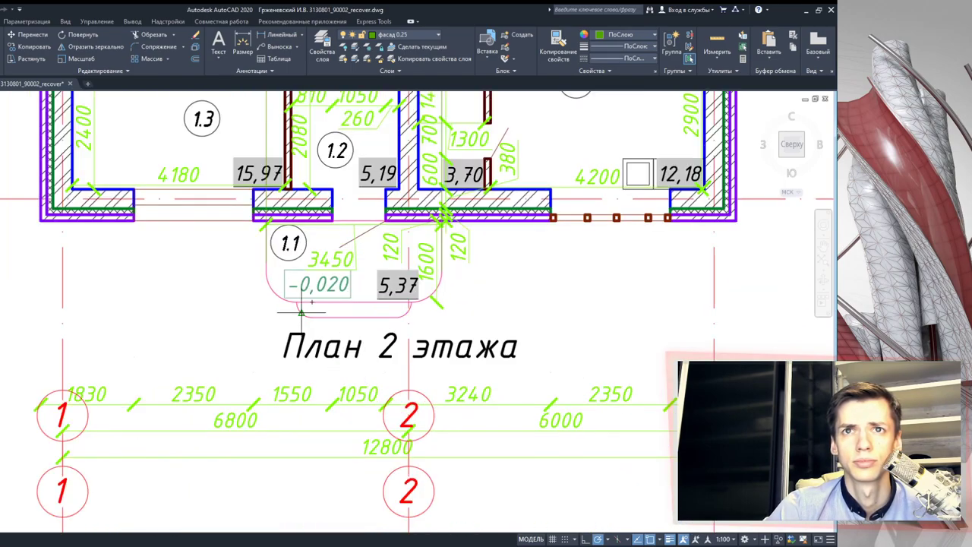
scroll(304, 245, "up", 2)
scroll(303, 245, "down", 8)
middle_click_drag(252, 95, 253, 138)
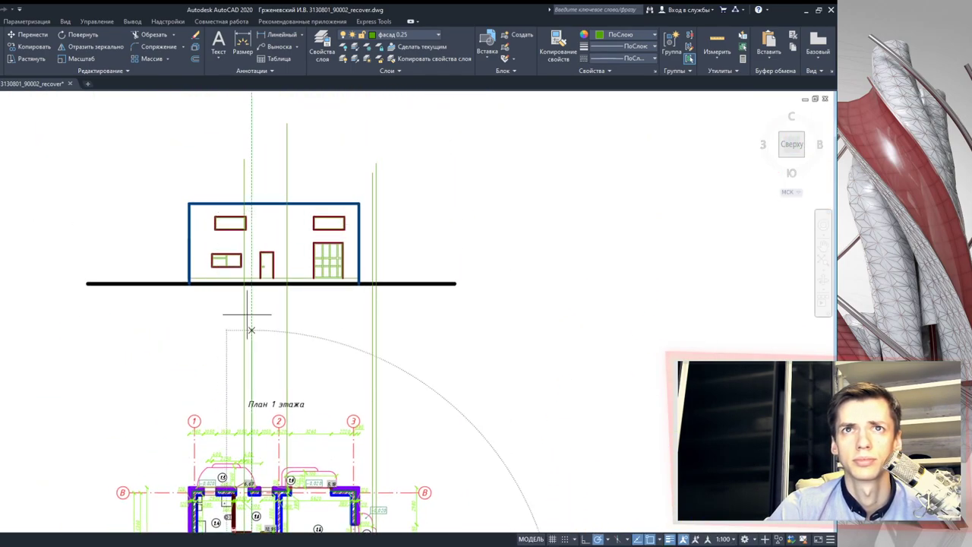
middle_click_drag(274, 486, 274, 293)
scroll(283, 464, "up", 2)
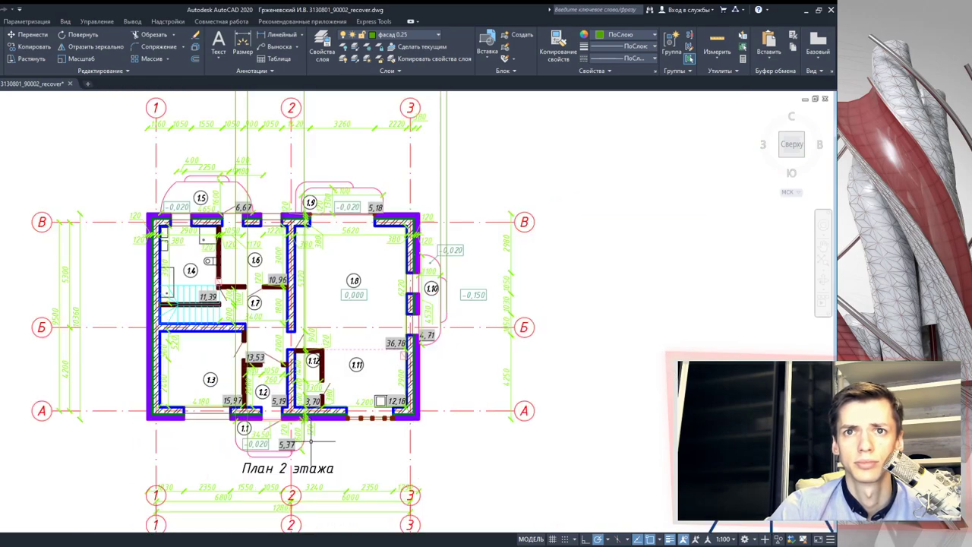
scroll(272, 470, "up", 3)
scroll(267, 461, "down", 5)
middle_click_drag(259, 99, 261, 224)
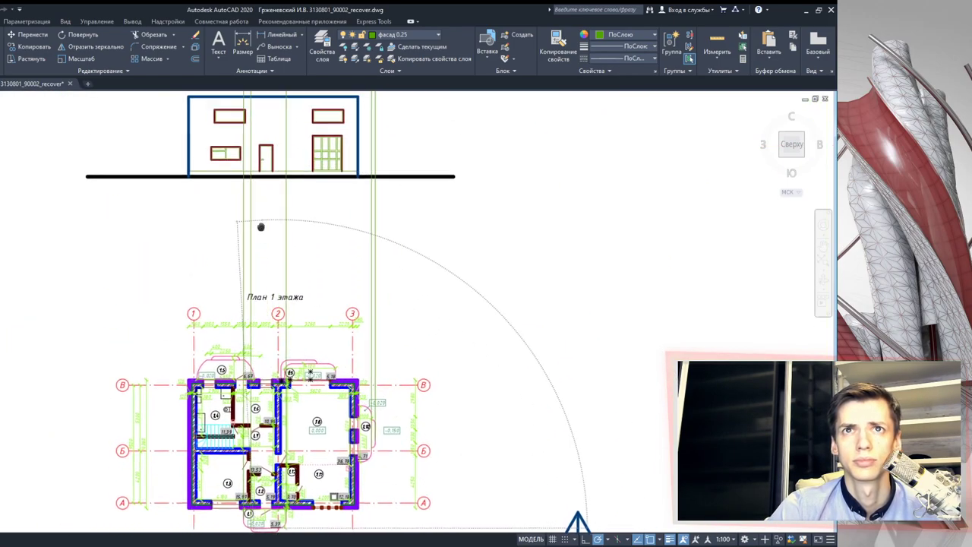
scroll(304, 210, "up", 2)
scroll(304, 196, "up", 1)
scroll(304, 196, "up", 3)
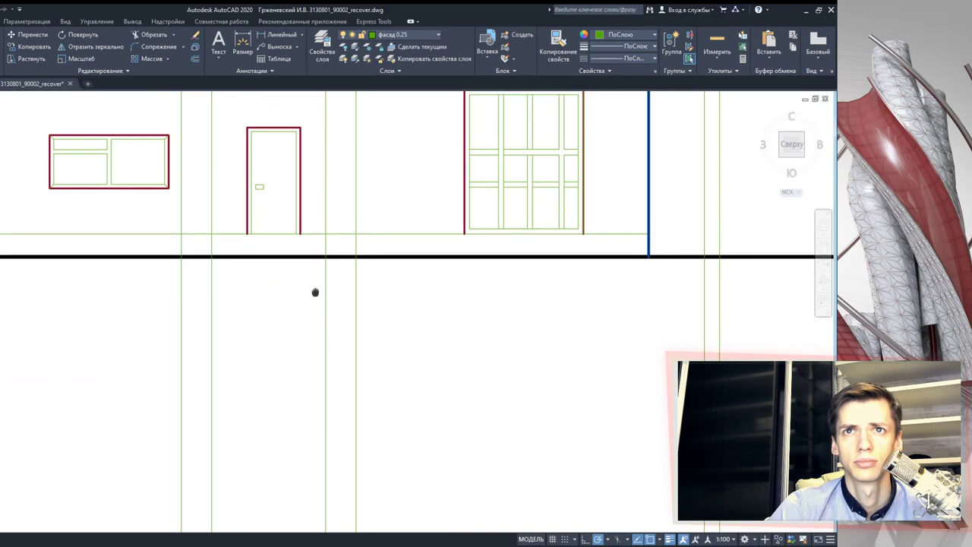
- Drag the line under the door by its midpoint grip to just below the ground line
scroll(275, 265, "up", 1)
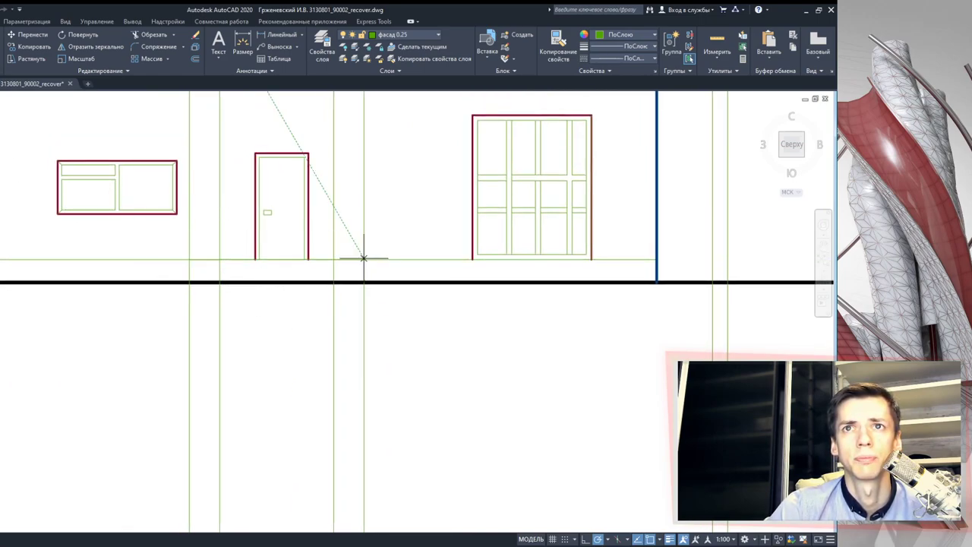
left_click(280, 259)
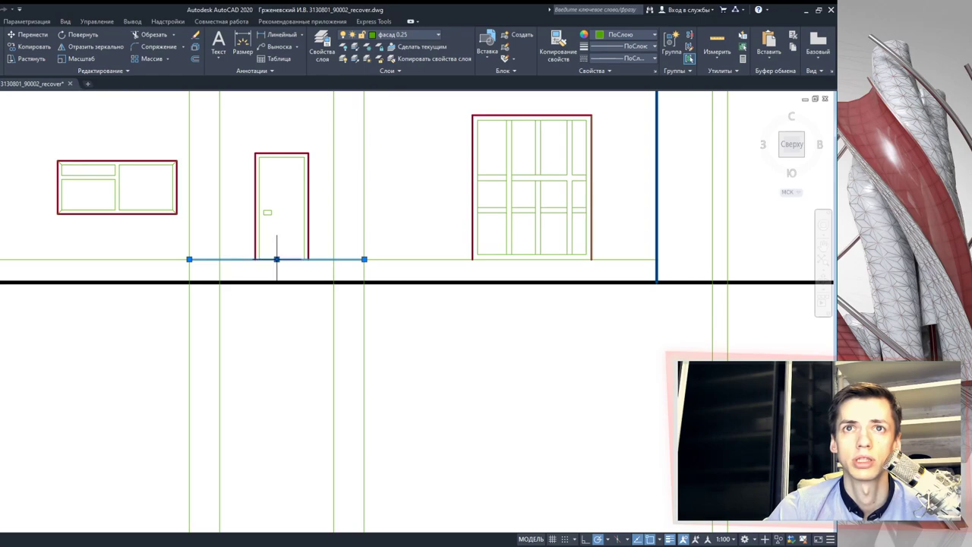
left_click(276, 258)
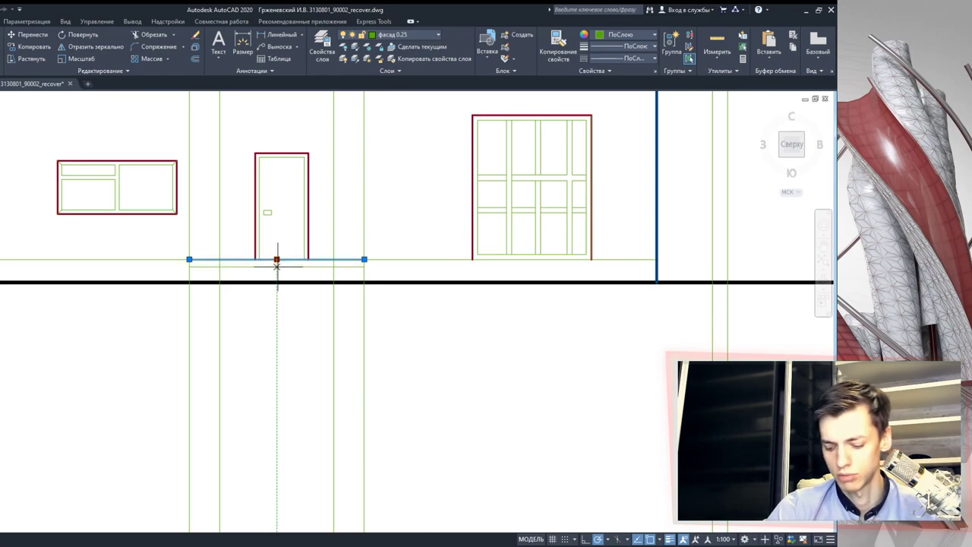
left_click(277, 266)
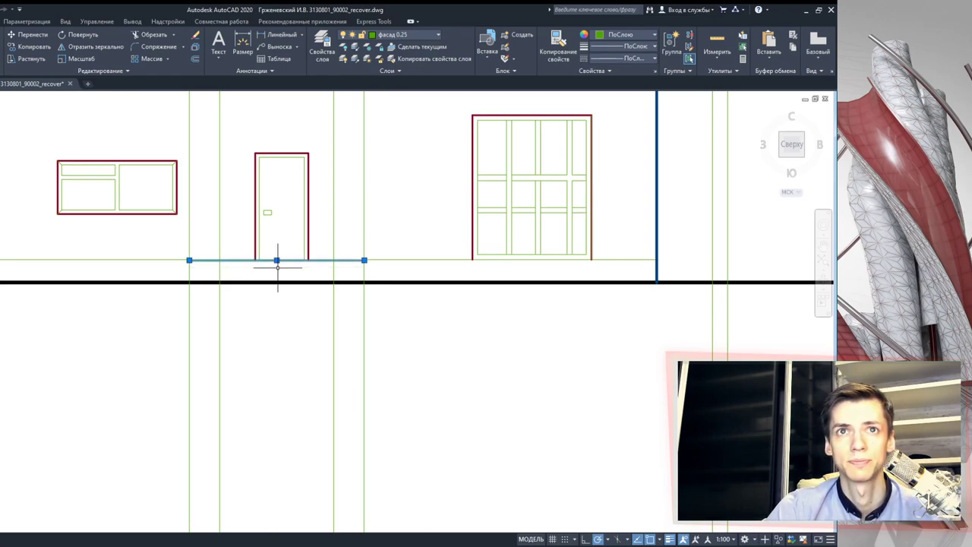
scroll(273, 264, "up", 2)
scroll(266, 272, "up", 1)
scroll(243, 275, "up", 1)
key("Escape")
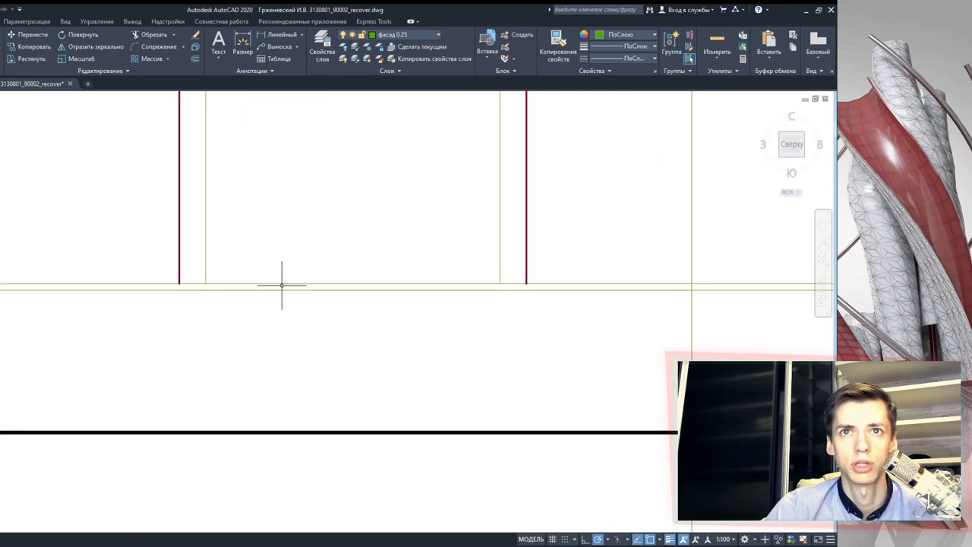
scroll(286, 280, "down", 2)
scroll(283, 315, "down", 3)
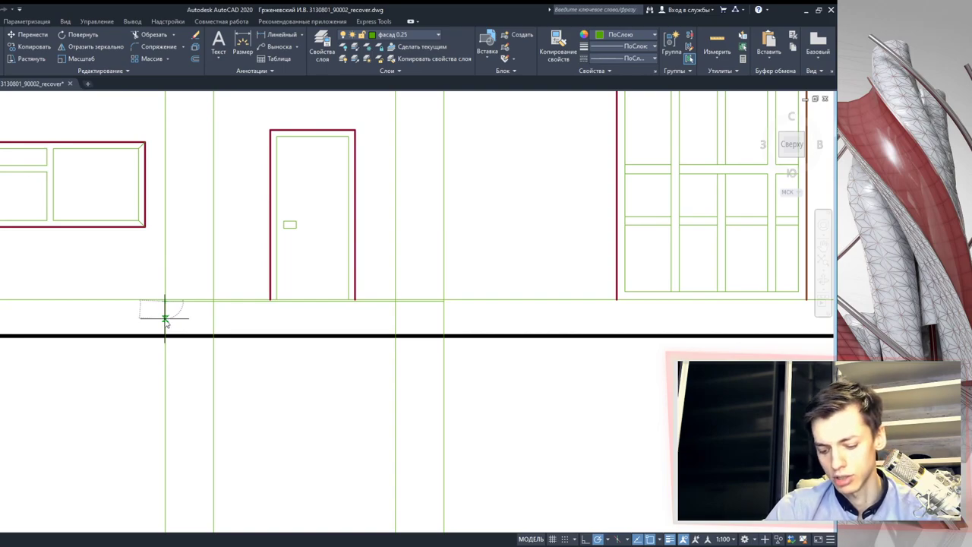
- Draw a thin porch step rectangle under the door from the left to the right projection line
scroll(227, 308, "up", 4)
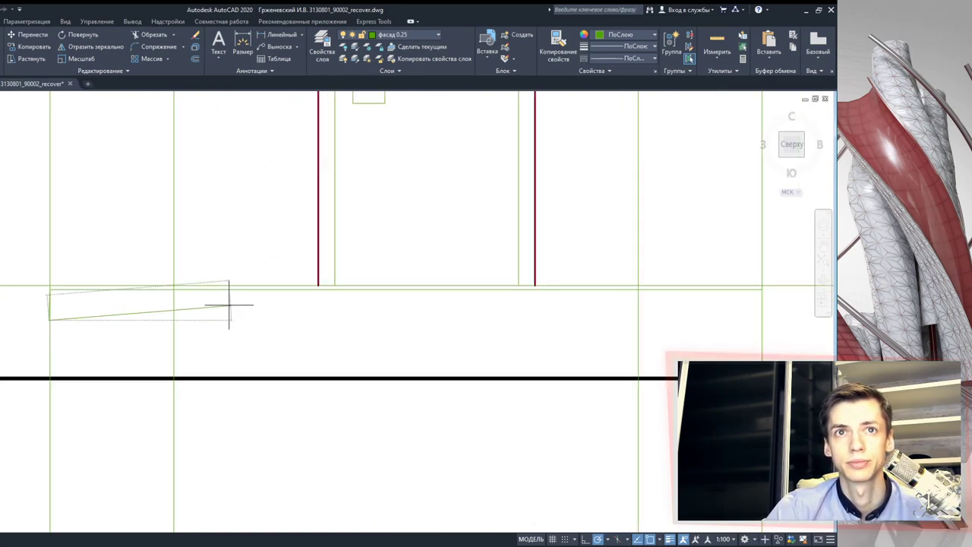
scroll(91, 308, "up", 4)
left_click(20, 334)
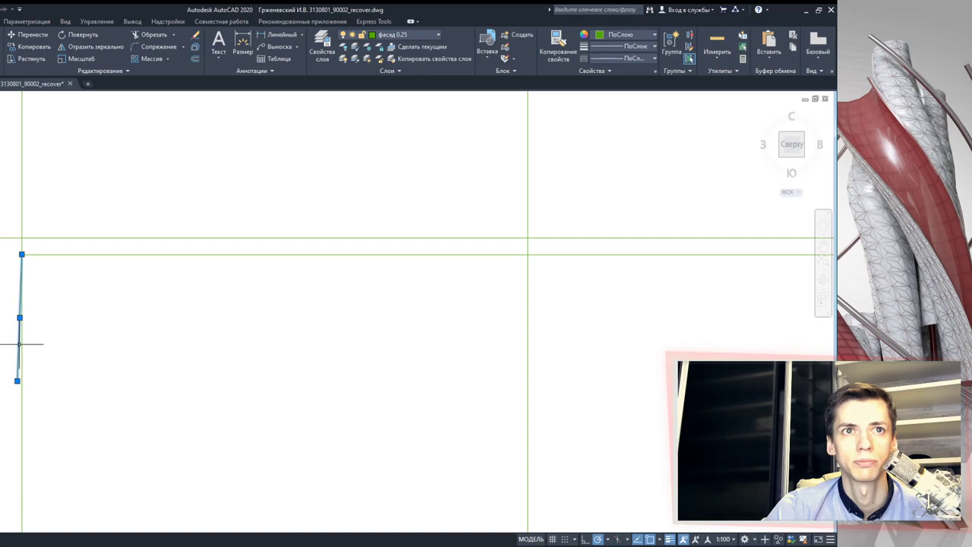
key("Escape")
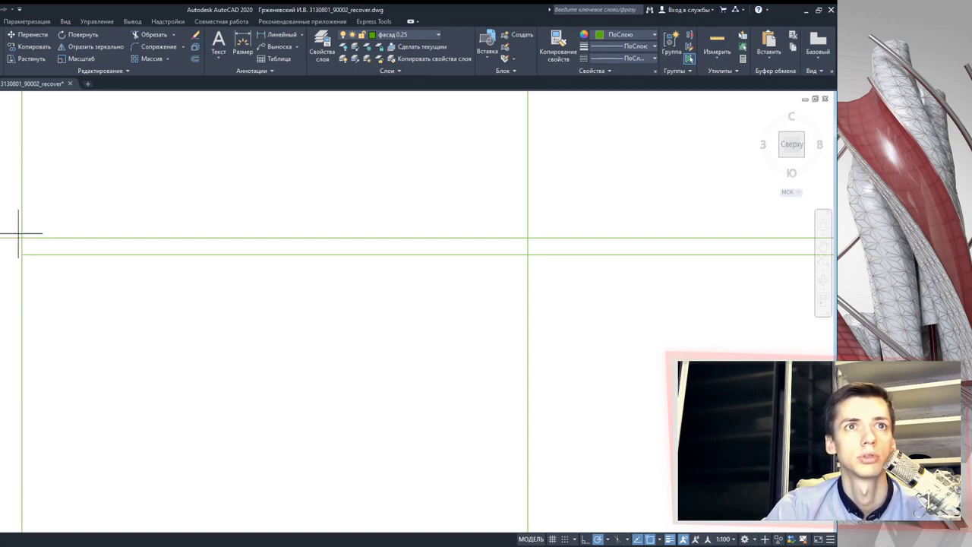
left_click(21, 254)
scroll(22, 391, "down", 3)
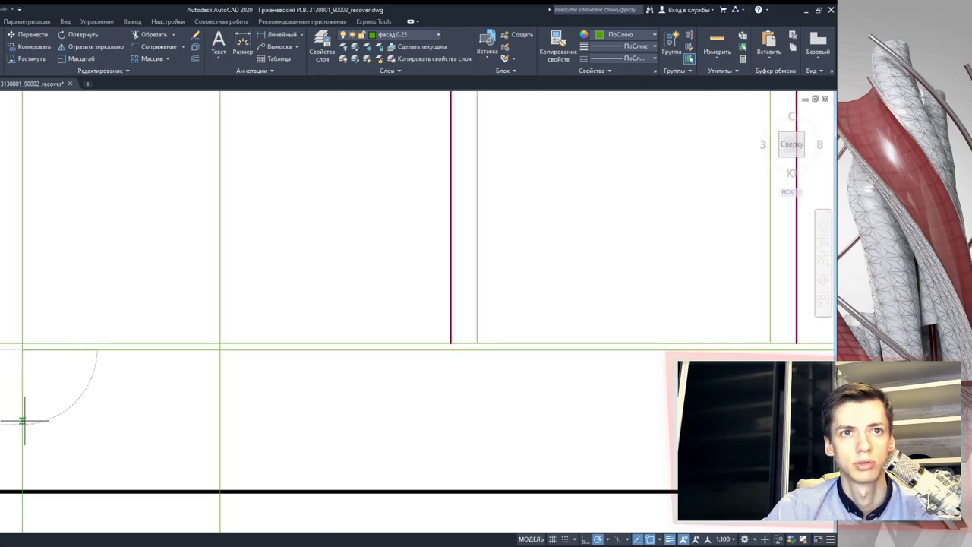
middle_click_drag(23, 505, 86, 423)
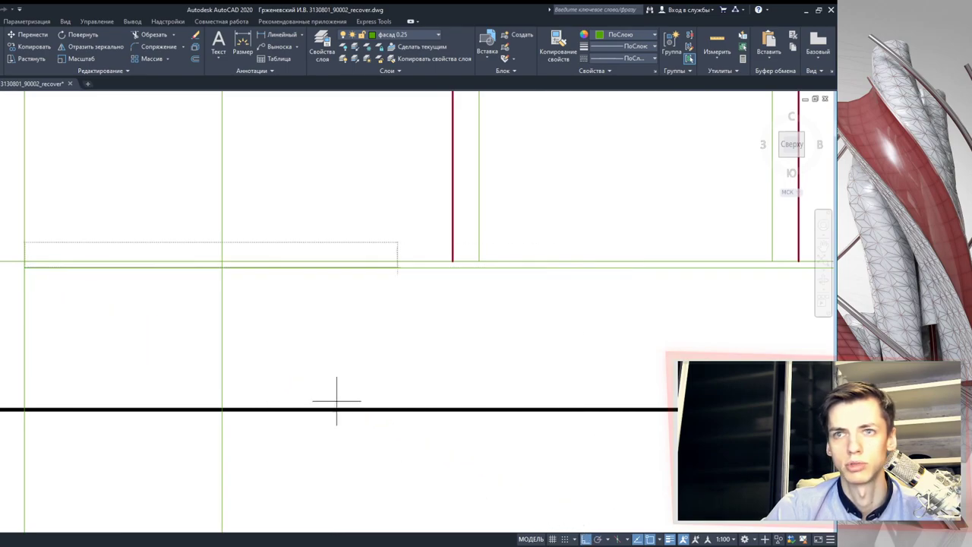
left_click(25, 319)
scroll(220, 314, "down", 2)
scroll(297, 321, "down", 2)
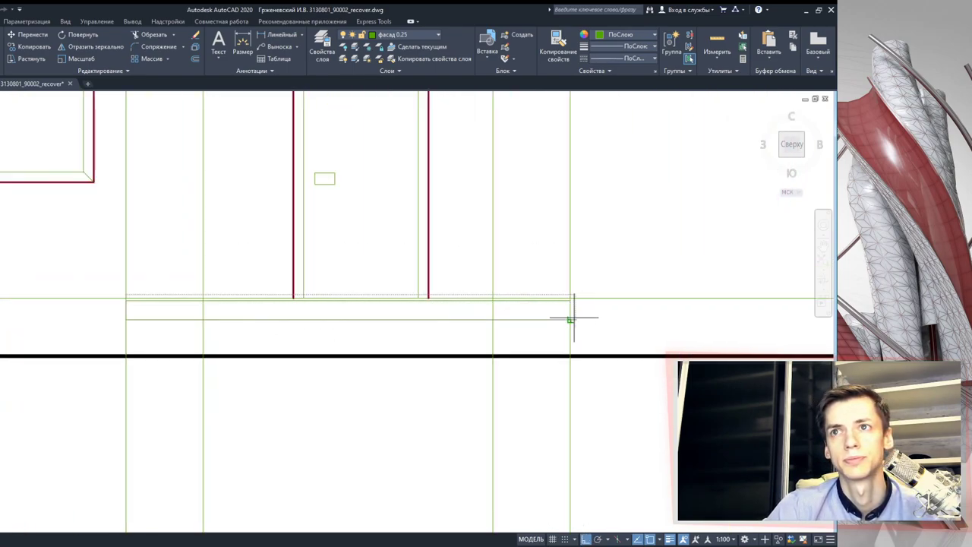
left_click(570, 300)
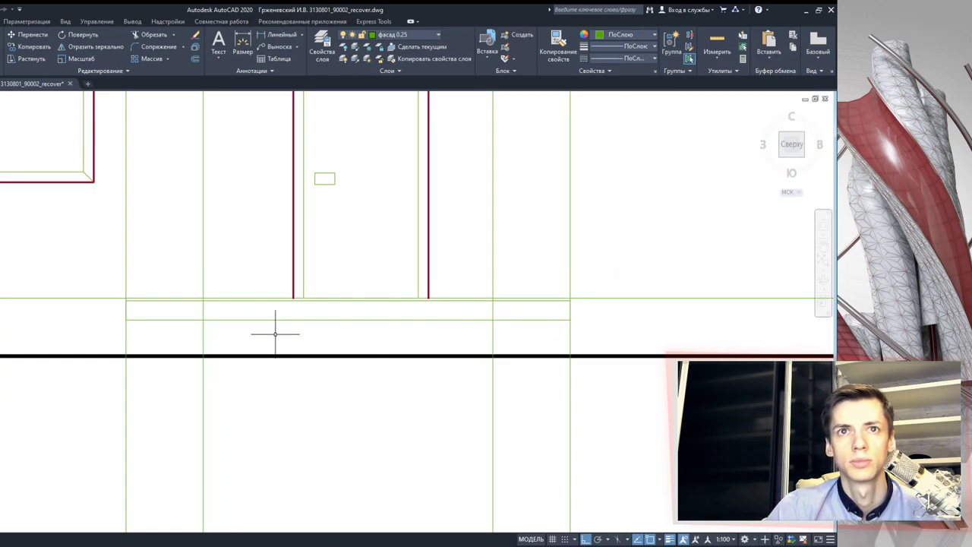
scroll(417, 358, "down", 1)
scroll(390, 358, "down", 1)
- Try crossing-selecting the door area for a trim, then cancel and clear the selection
middle_click_drag(403, 372, 380, 293)
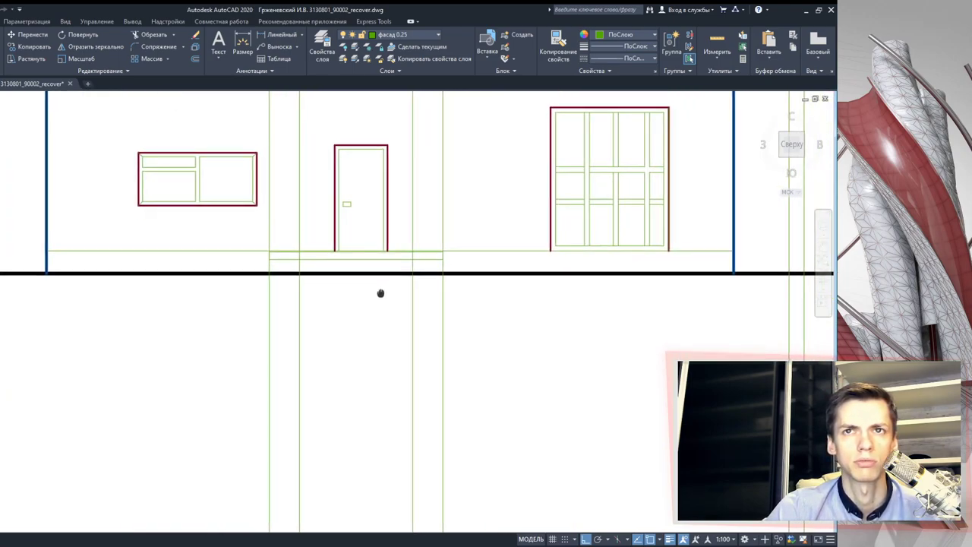
middle_click_drag(445, 250, 455, 410)
left_click_drag(455, 314, 272, 246)
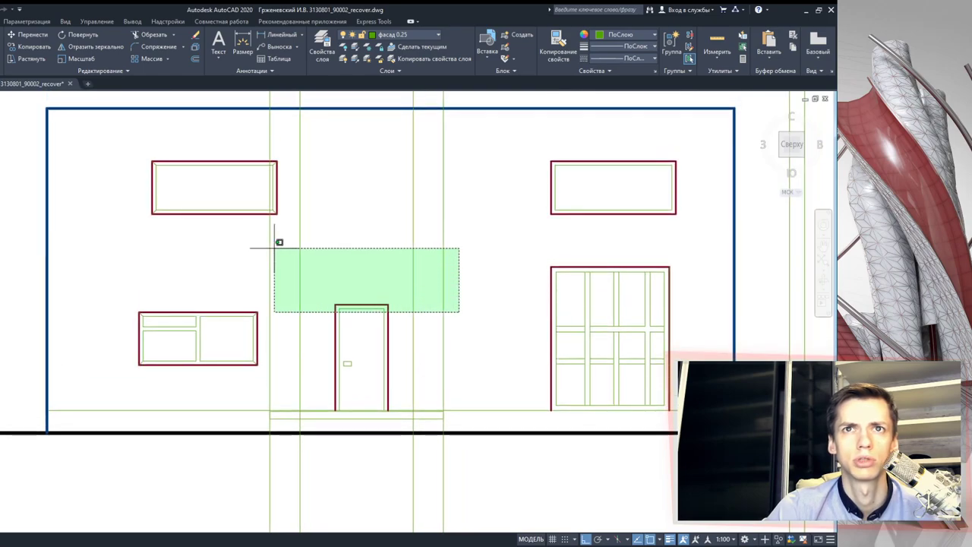
left_click(156, 46)
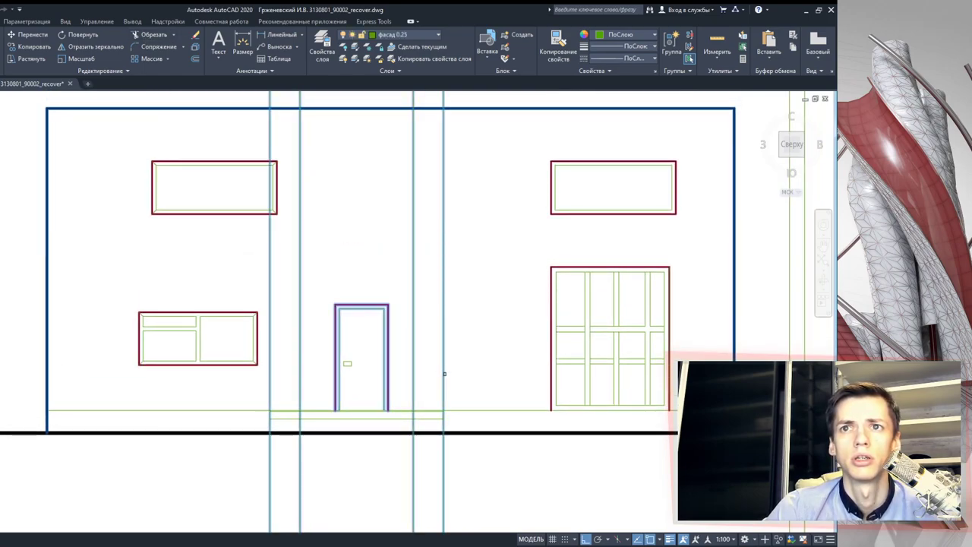
key("Escape")
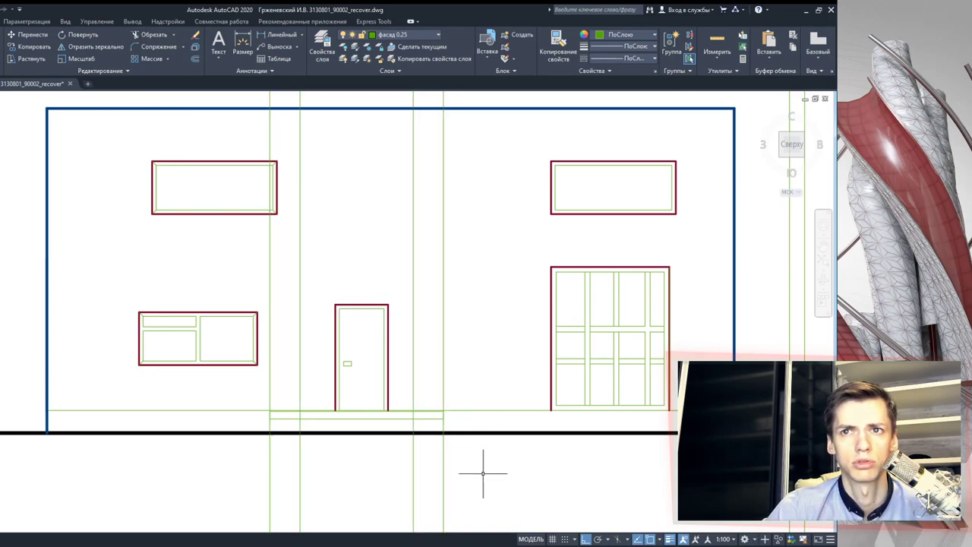
left_click(483, 472)
left_click(277, 310)
key("Escape")
- With door, porch and projection lines as edges, trim both projection lines above the step
left_click(482, 461)
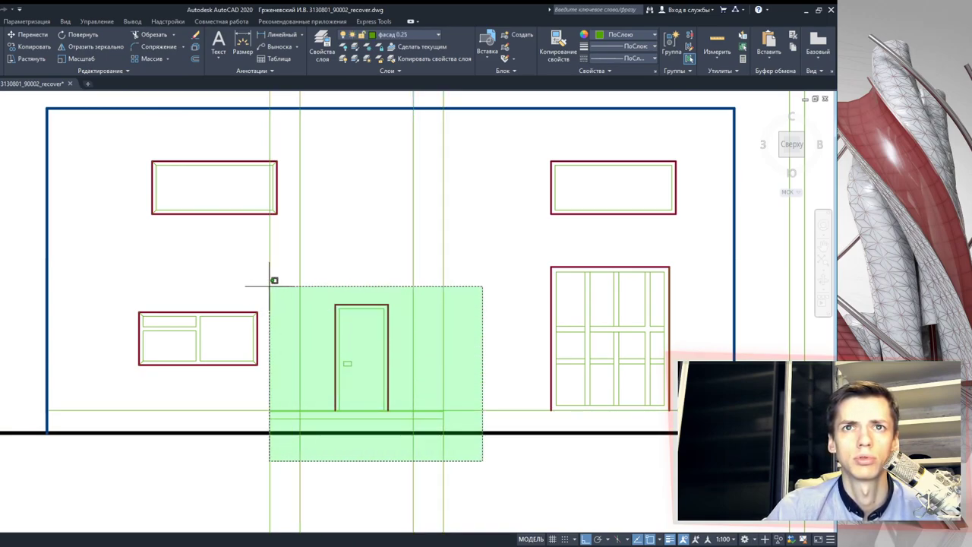
left_click(269, 287)
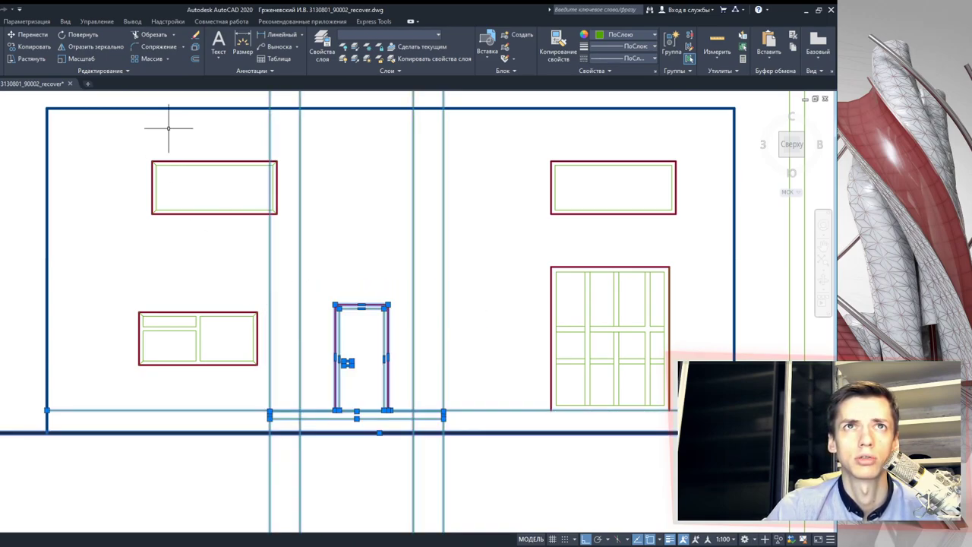
left_click(269, 337)
left_click(268, 426)
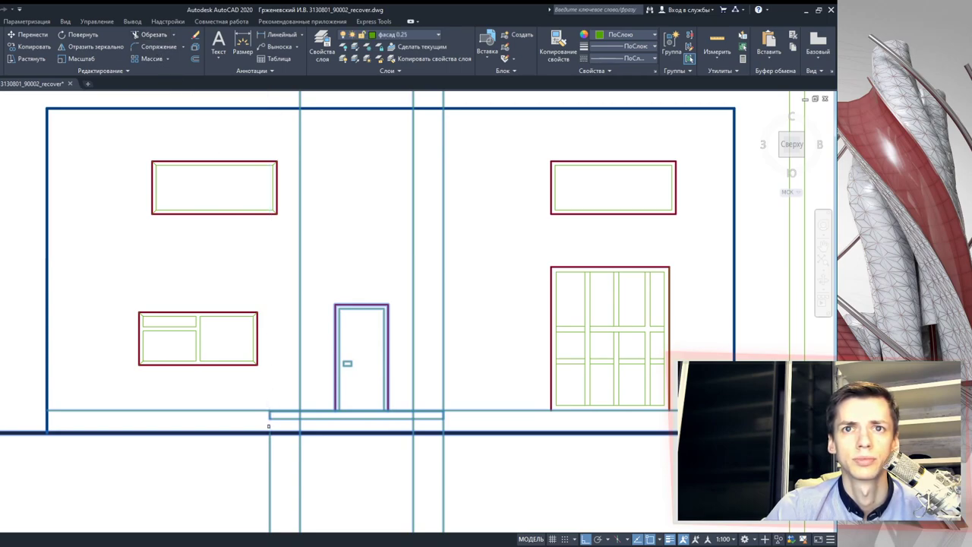
left_click(444, 356)
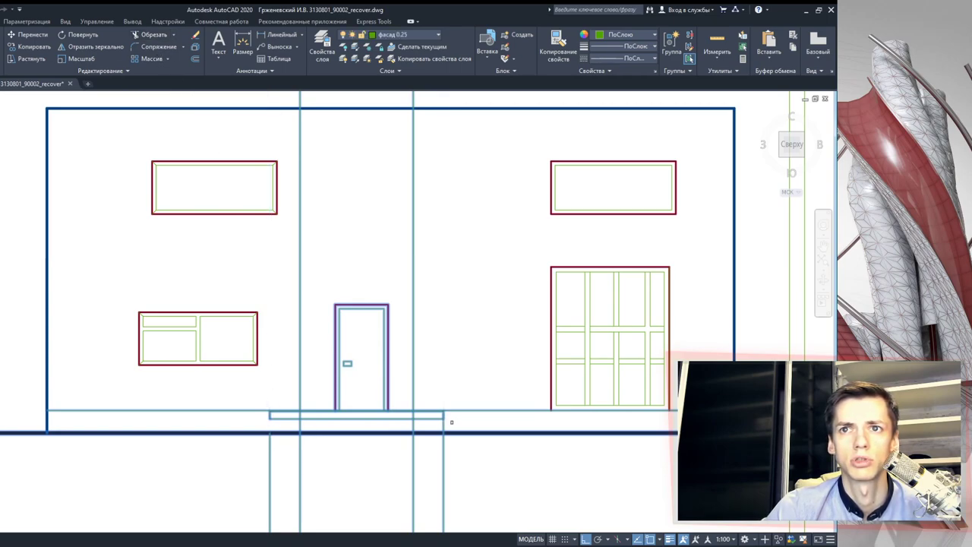
key("Escape")
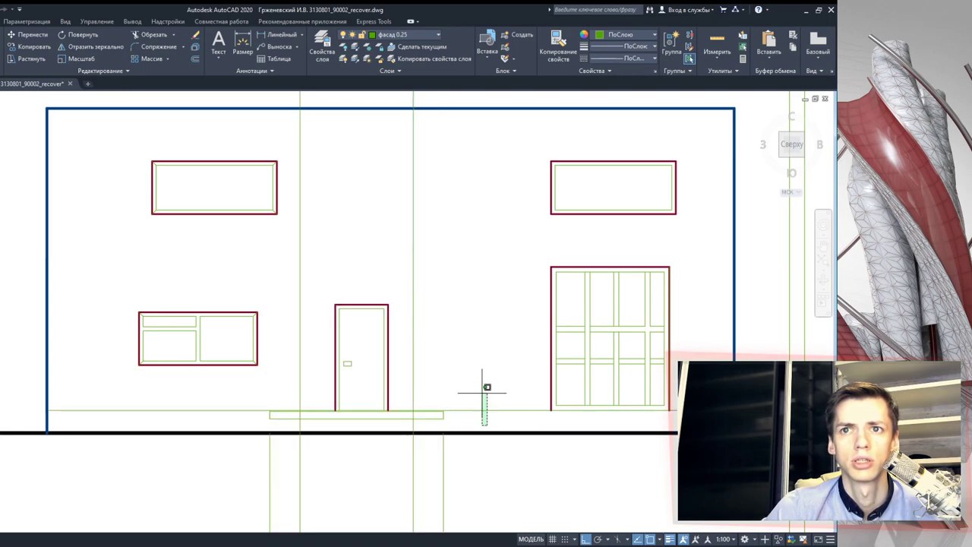
- Erase the step's right projection line and the leftover vertical line below the facade
middle_click_drag(468, 373, 461, 264)
left_click(435, 383)
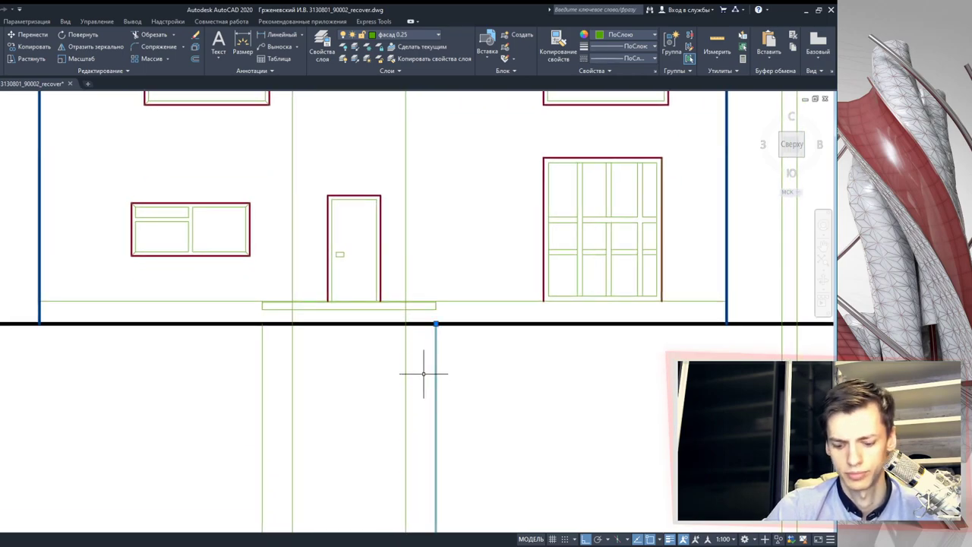
key("Delete")
scroll(251, 301, "up", 8)
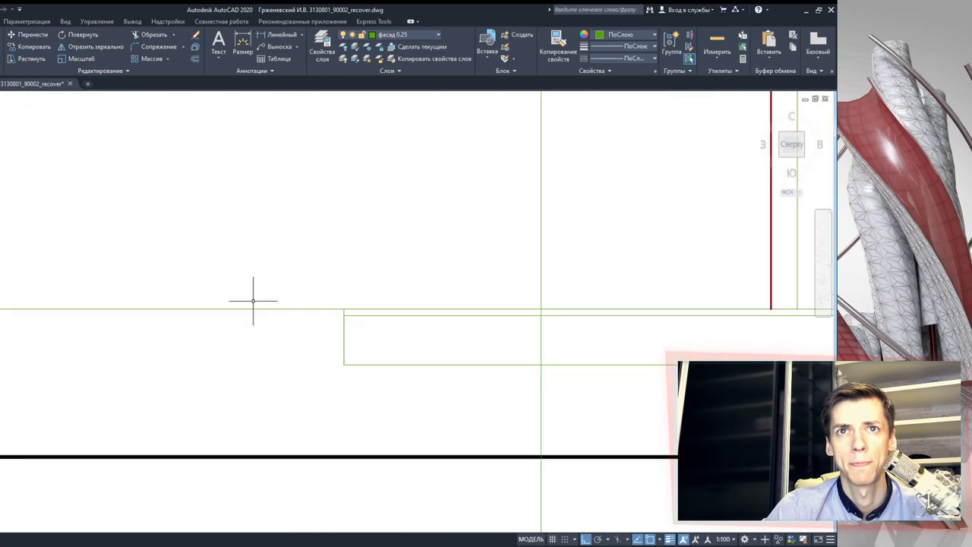
left_click(386, 326)
left_click(340, 284)
scroll(312, 252, "up", 4)
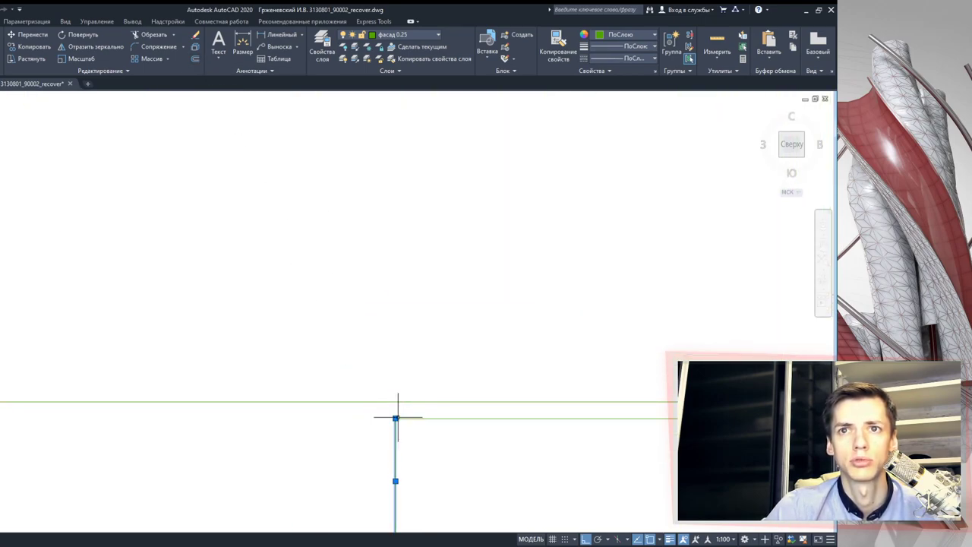
key("Delete")
scroll(404, 394, "down", 4)
- Select the stray vertical line at the step's right end
mouse_move(404, 394)
middle_mouse_down()
mouse_move(445, 380)
mouse_move(178, 382)
middle_mouse_up()
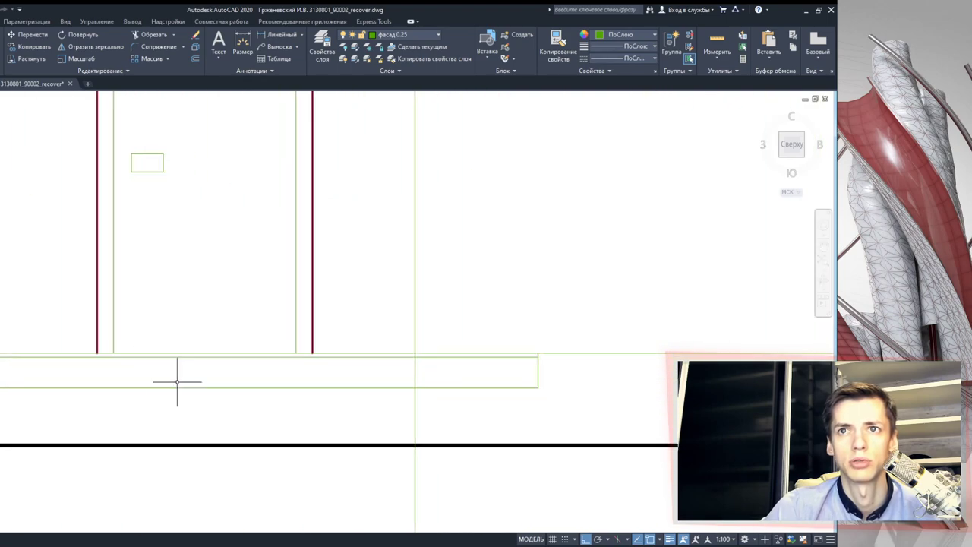
scroll(532, 348, "up", 4)
left_click(531, 349)
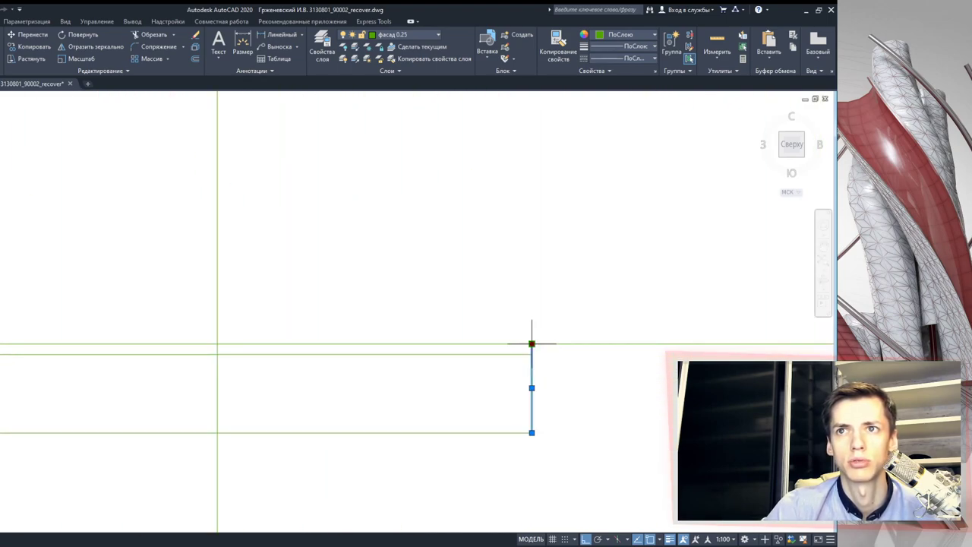
scroll(329, 380, "down", 4)
scroll(449, 332, "down", 2)
scroll(481, 331, "down", 3)
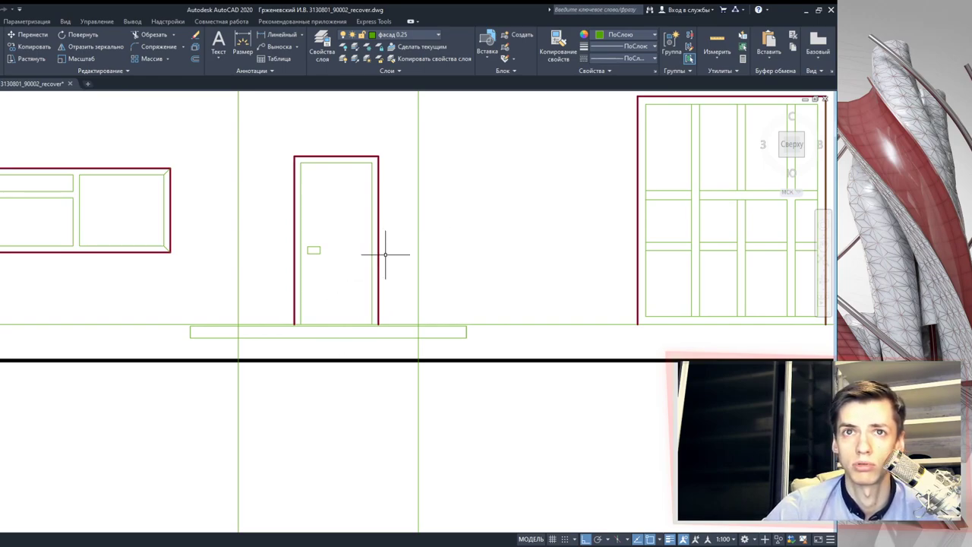
- Measure around the door, then draw a narrower lower step rectangle below the porch slab
middle_click_drag(347, 297, 321, 291)
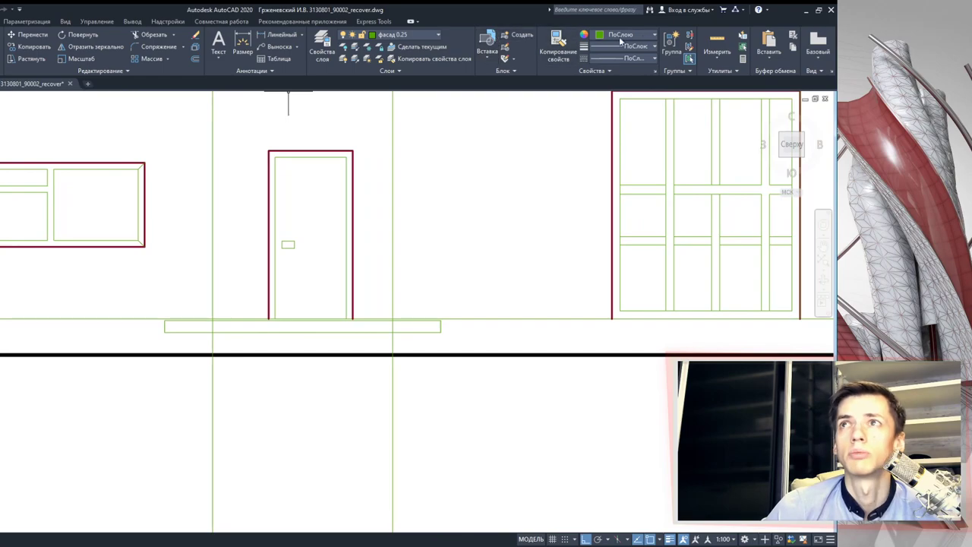
left_click(720, 41)
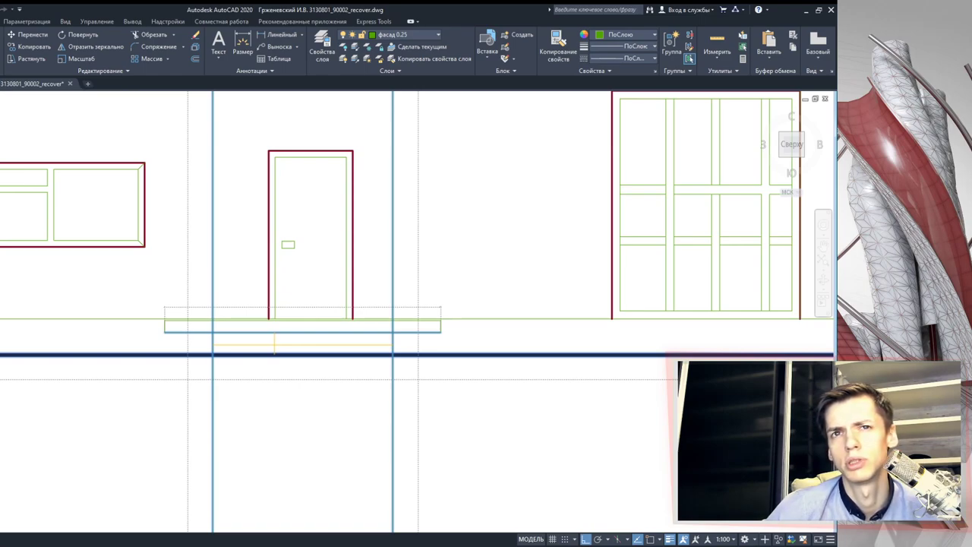
scroll(228, 338, "up", 2)
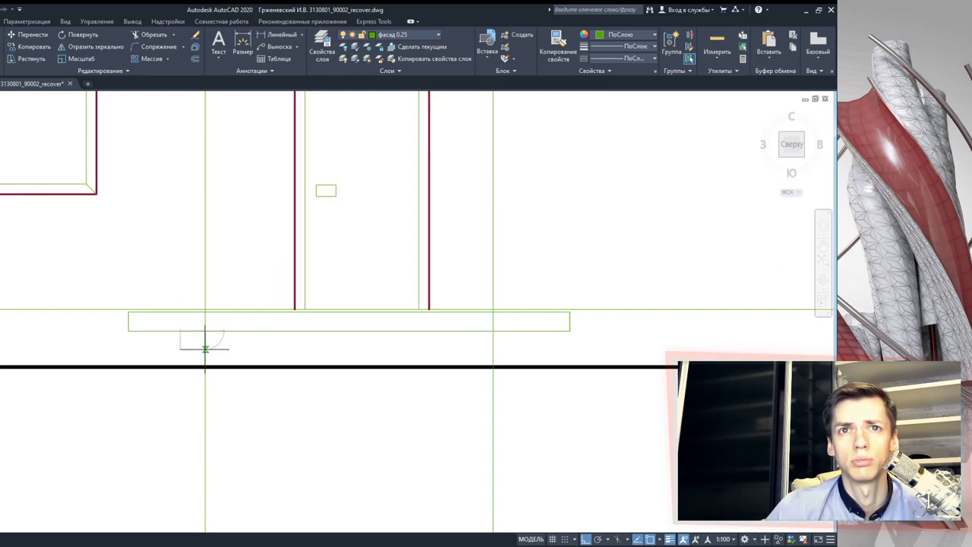
left_click(205, 349)
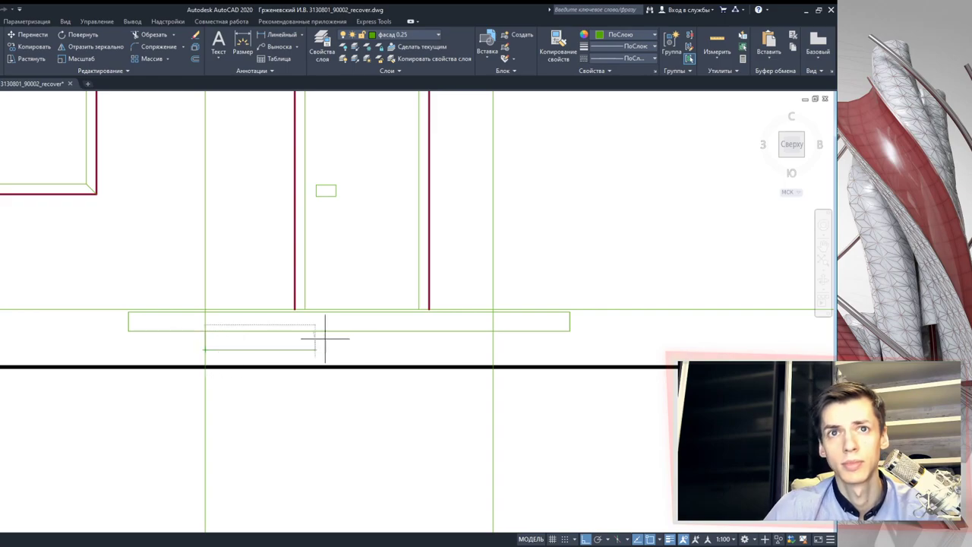
left_click(492, 350)
scroll(234, 353, "up", 2)
scroll(223, 354, "up", 2)
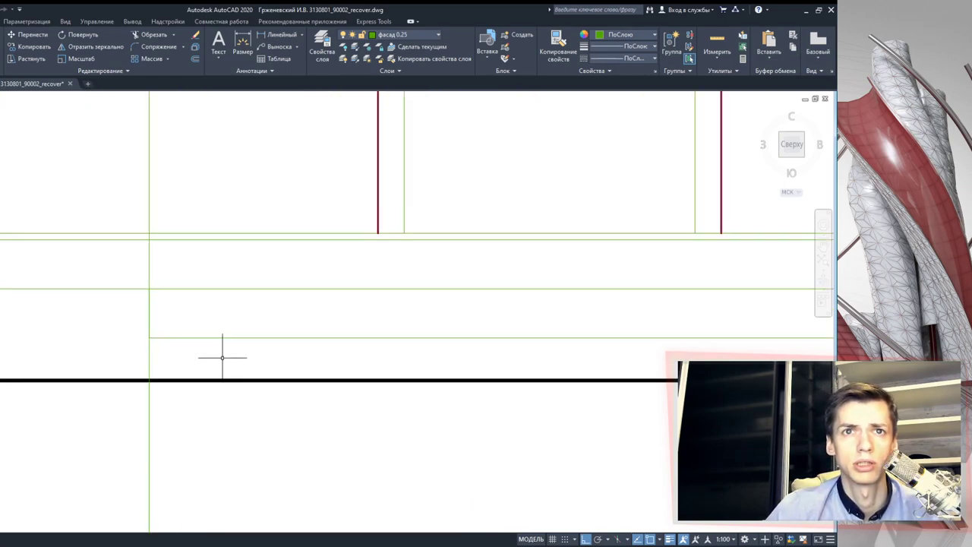
scroll(323, 367, "down", 4)
scroll(466, 379, "down", 2)
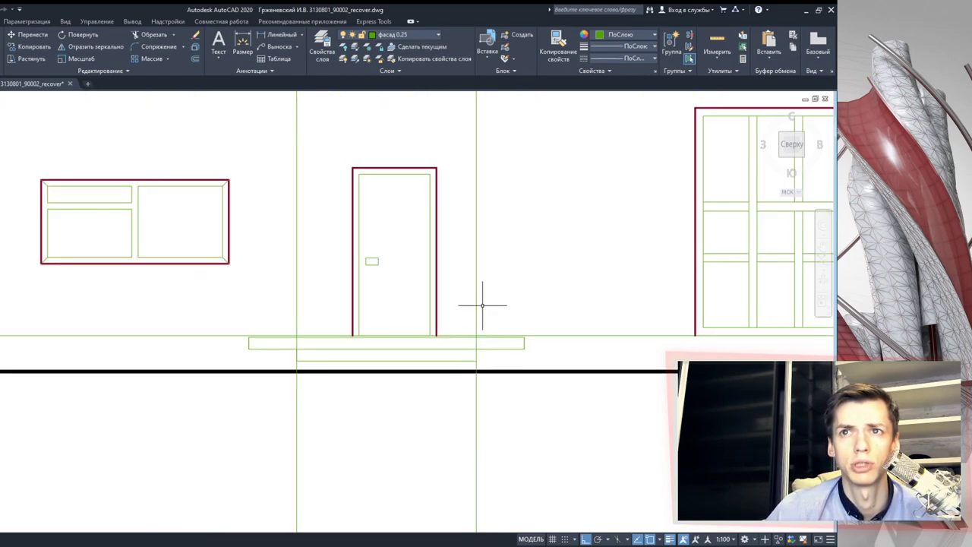
- Erase the two vertical projection lines by the door and finish the lower step beneath the slab
left_click(466, 269)
key("Delete")
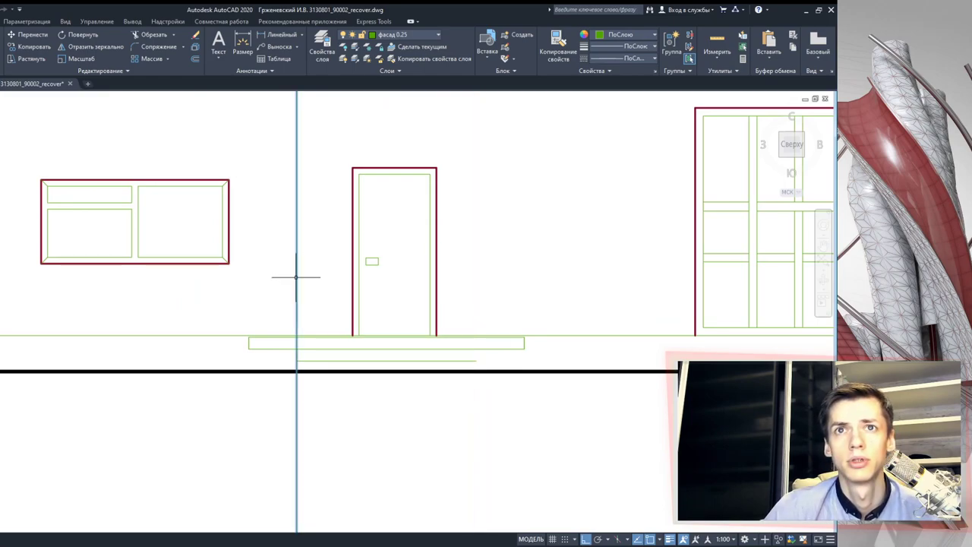
left_click(285, 275)
key("Delete")
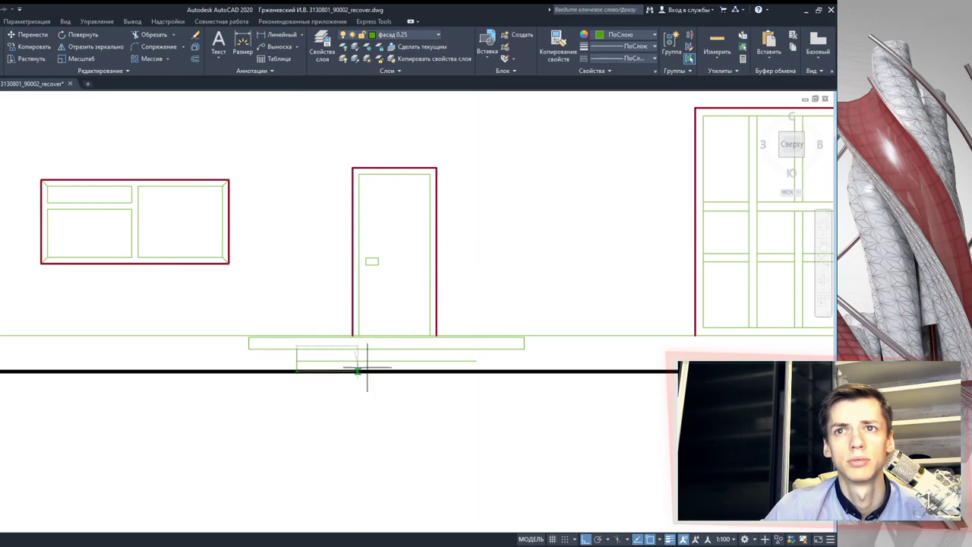
left_click(478, 372)
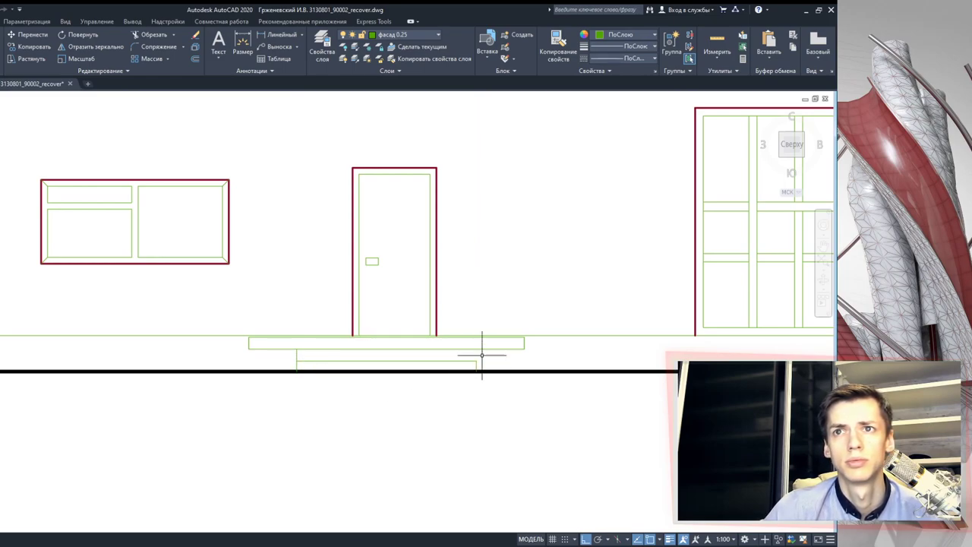
left_click(476, 349)
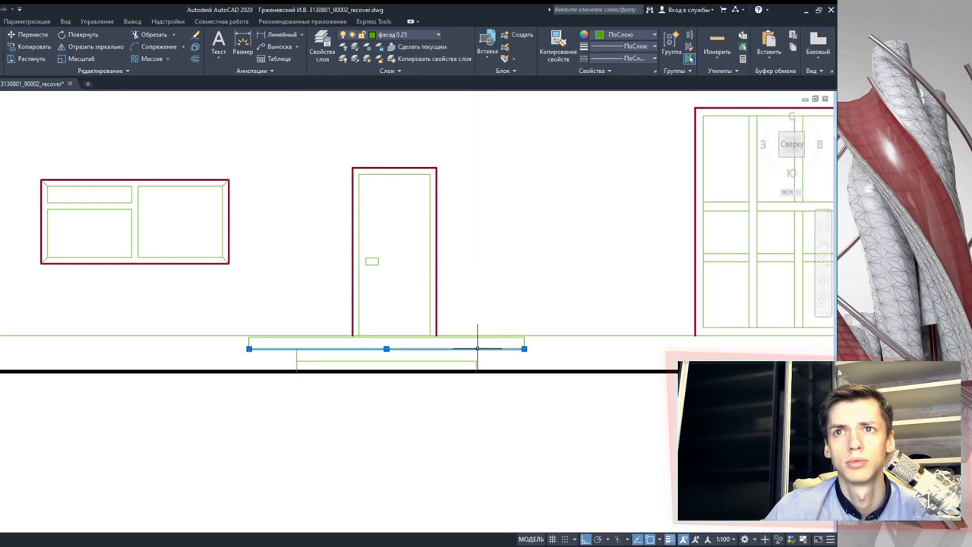
key("Escape")
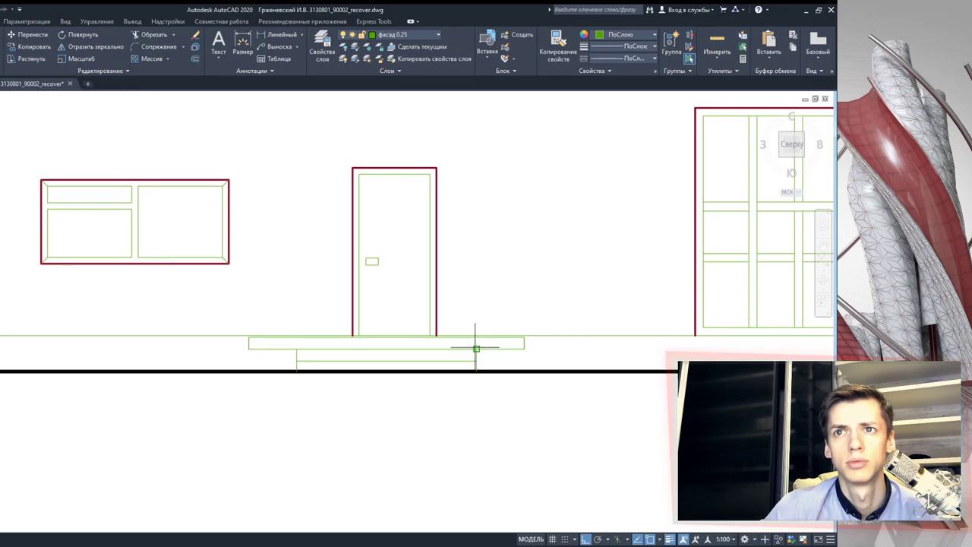
scroll(453, 352, "down", 2)
scroll(449, 373, "down", 2)
scroll(449, 373, "down", 3)
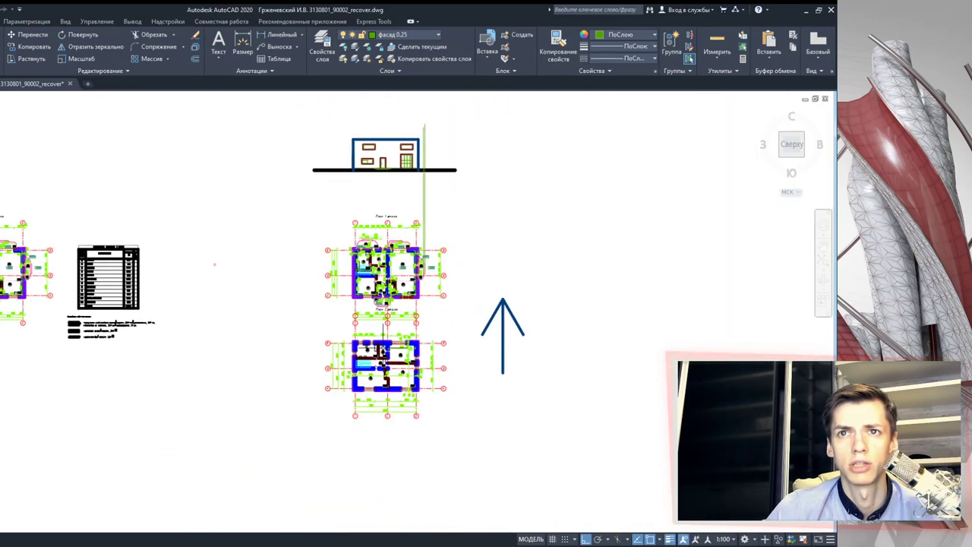
scroll(448, 373, "up", 5)
scroll(437, 376, "down", 2)
scroll(432, 377, "up", 5)
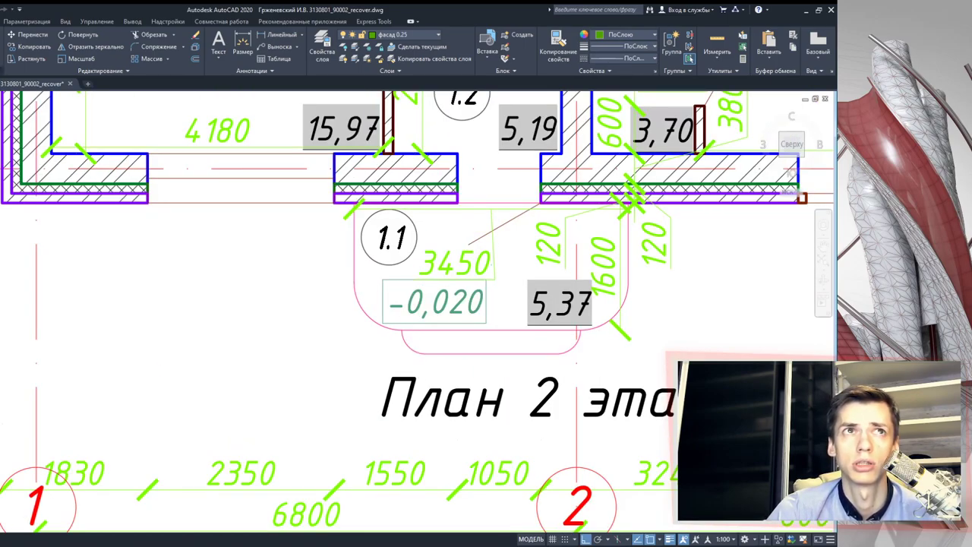
scroll(429, 220, "down", 4)
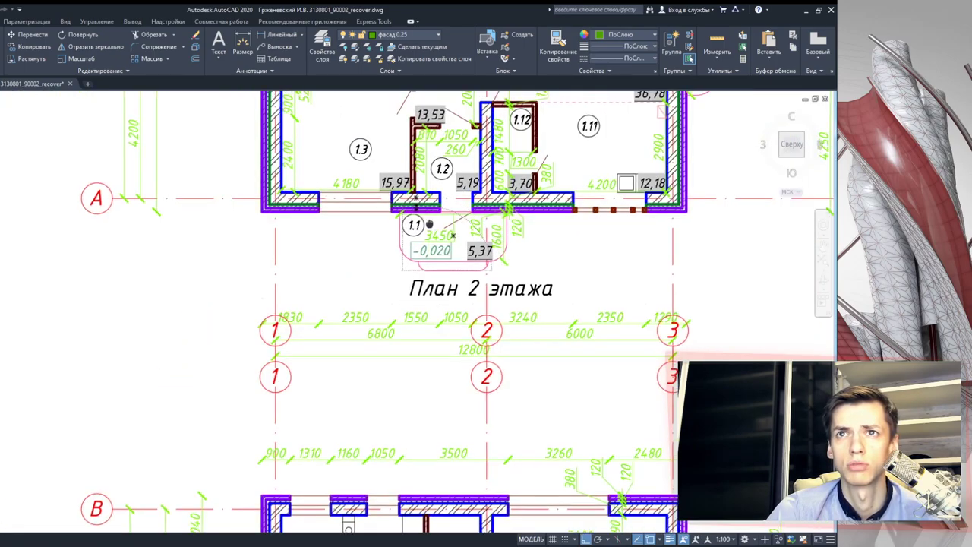
middle_click_drag(429, 220, 414, 342)
scroll(411, 233, "down", 2)
scroll(411, 233, "up", 3)
scroll(394, 226, "up", 3)
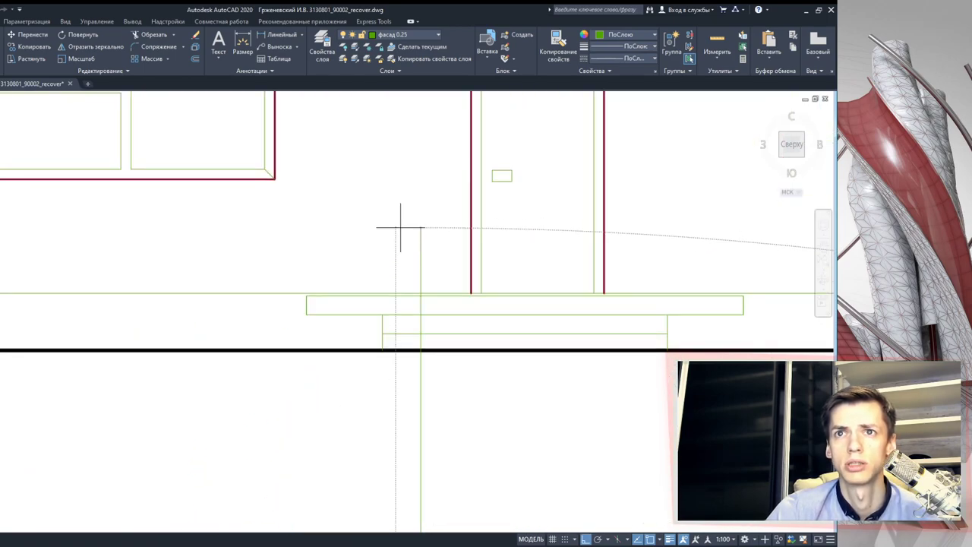
scroll(394, 343, "up", 2)
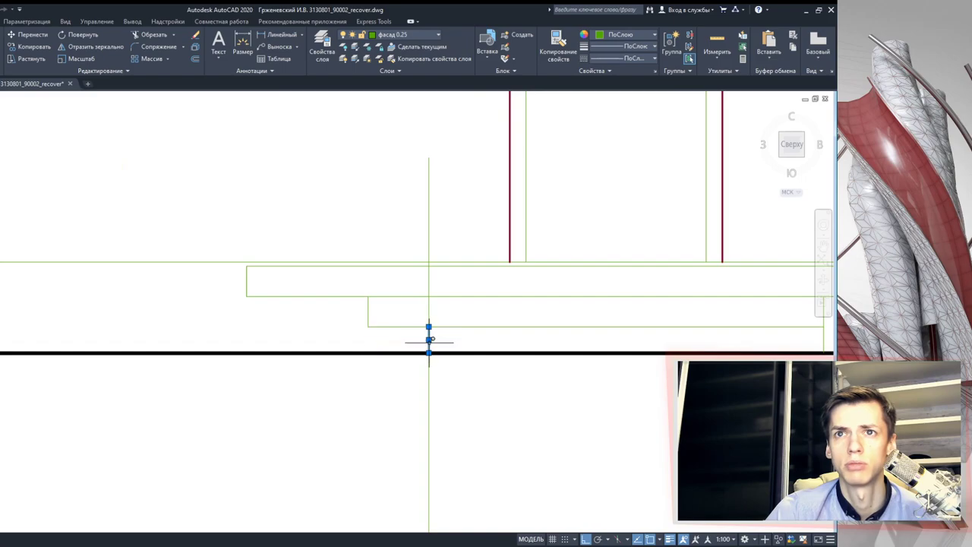
middle_click_drag(469, 347, 343, 321)
scroll(357, 349, "down", 2)
scroll(373, 373, "down", 3)
middle_click_drag(373, 372, 372, 262)
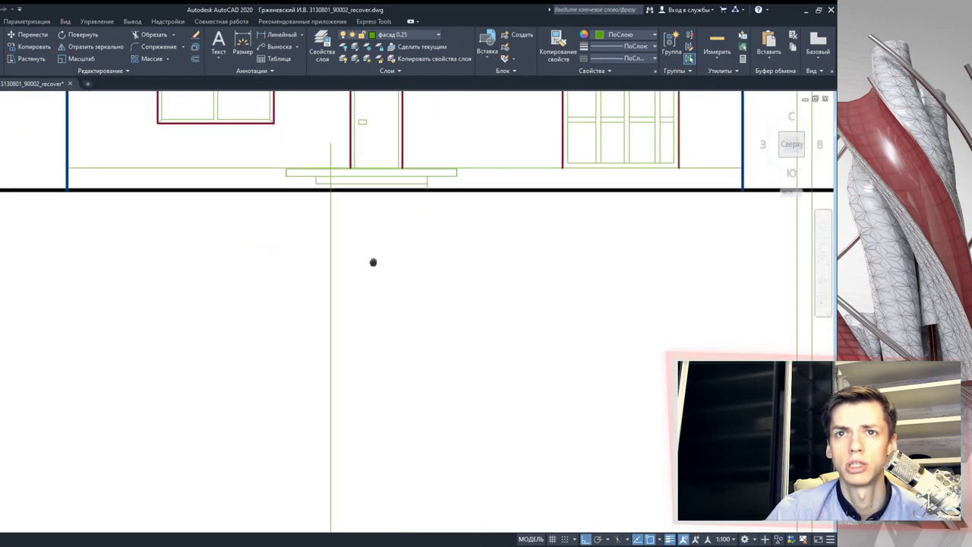
scroll(373, 262, "down", 3)
middle_click_drag(373, 414, 373, 262)
scroll(372, 410, "up", 3)
scroll(372, 379, "up", 3)
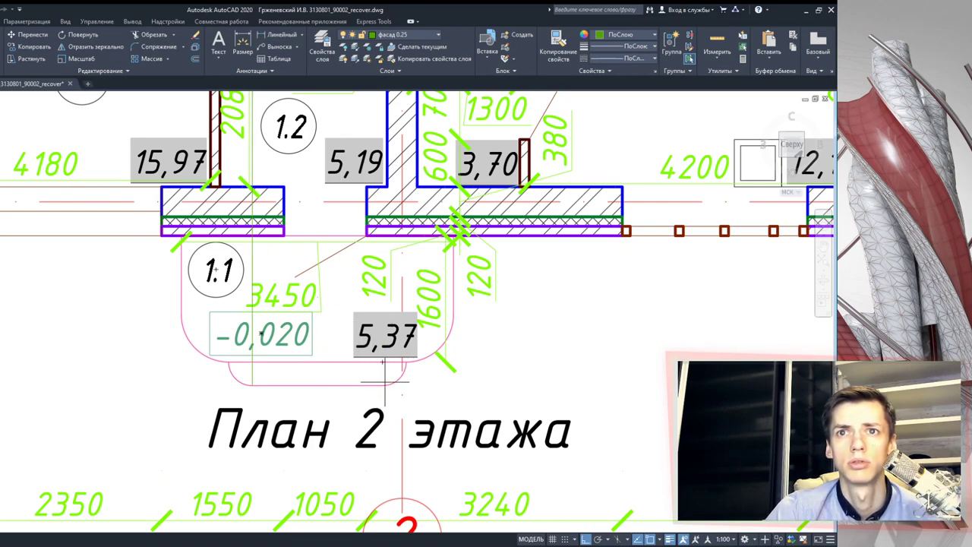
scroll(382, 383, "down", 5)
mouse_move(336, 174)
middle_mouse_down()
mouse_move(336, 401)
mouse_move(332, 245)
middle_mouse_up()
scroll(336, 401, "up", 4)
scroll(336, 401, "up", 2)
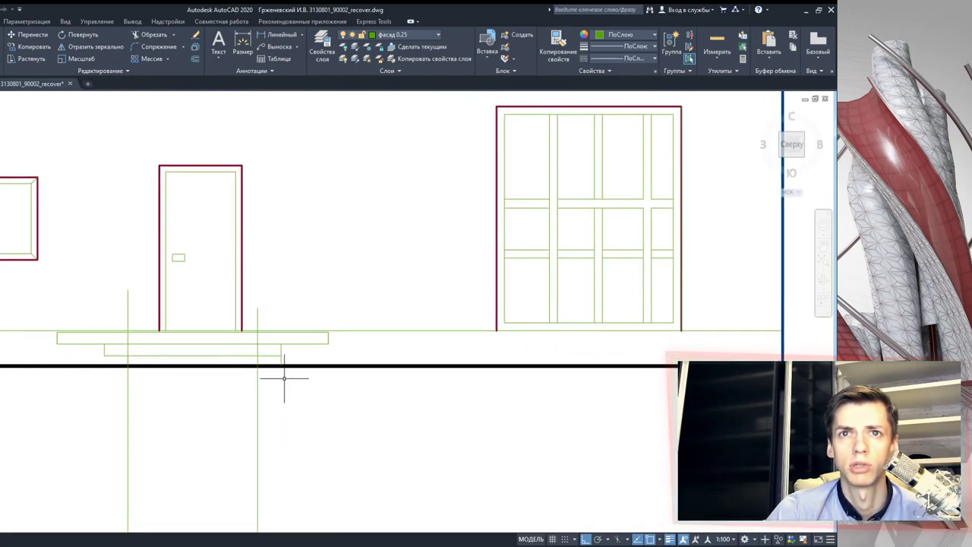
- Erase the short leftover vertical segment and the long projection line at the porch
scroll(284, 372, "up", 4)
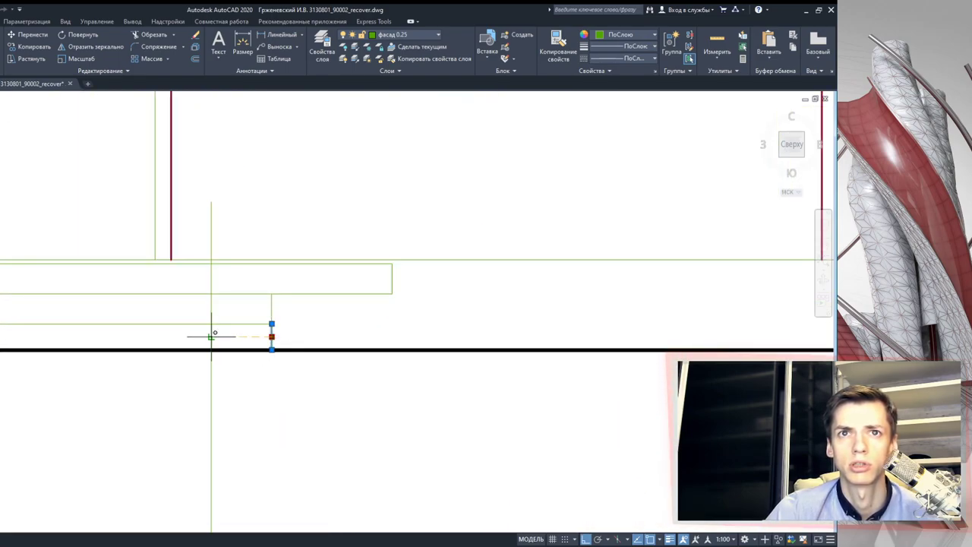
key("Delete")
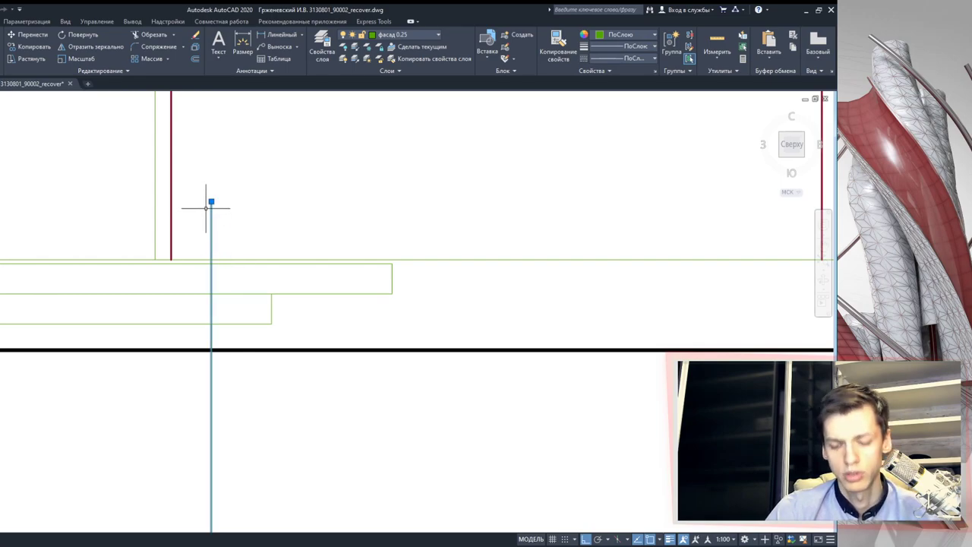
middle_click_drag(208, 202, 482, 182)
left_click(155, 213)
key("Delete")
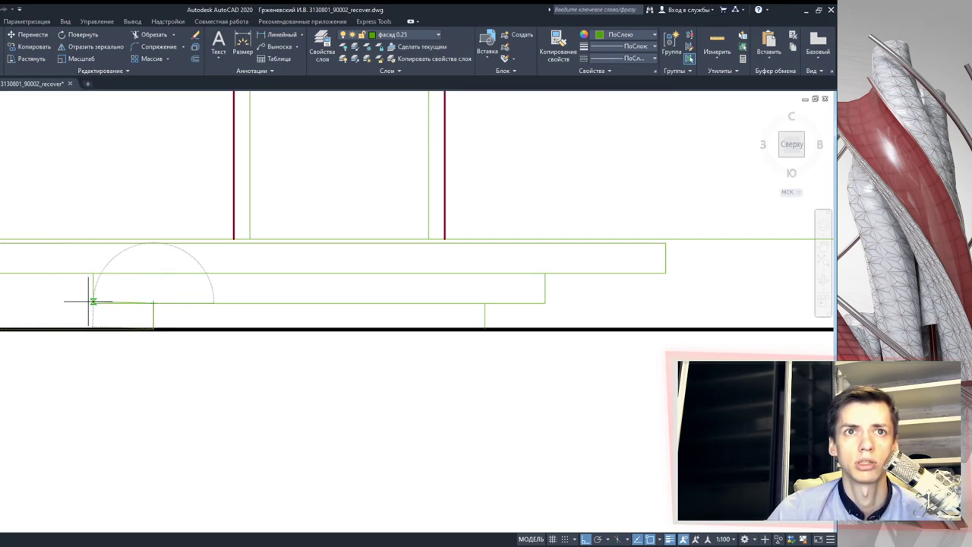
- Close the steps' left end with a vertical line and trim off the lower line's stub
left_click(93, 243)
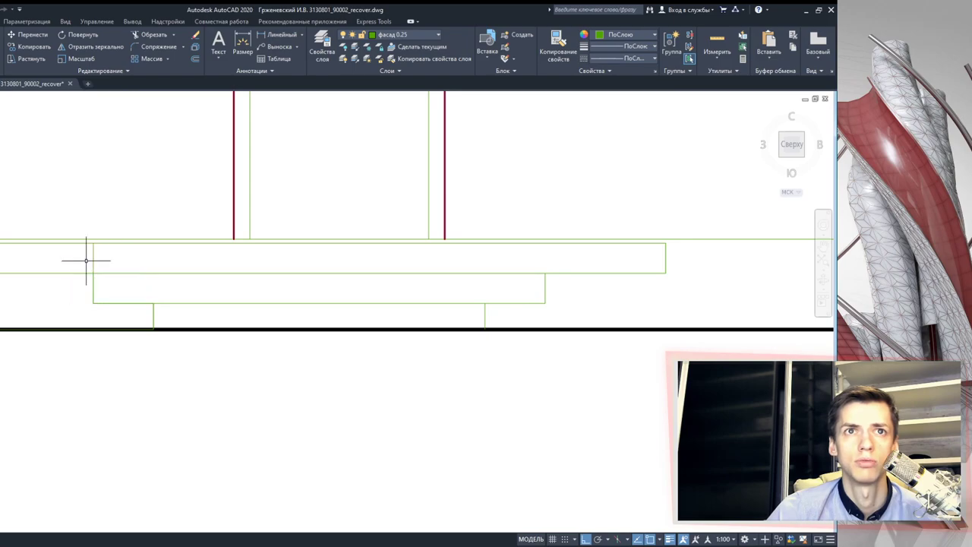
left_click(137, 319)
left_click(12, 224)
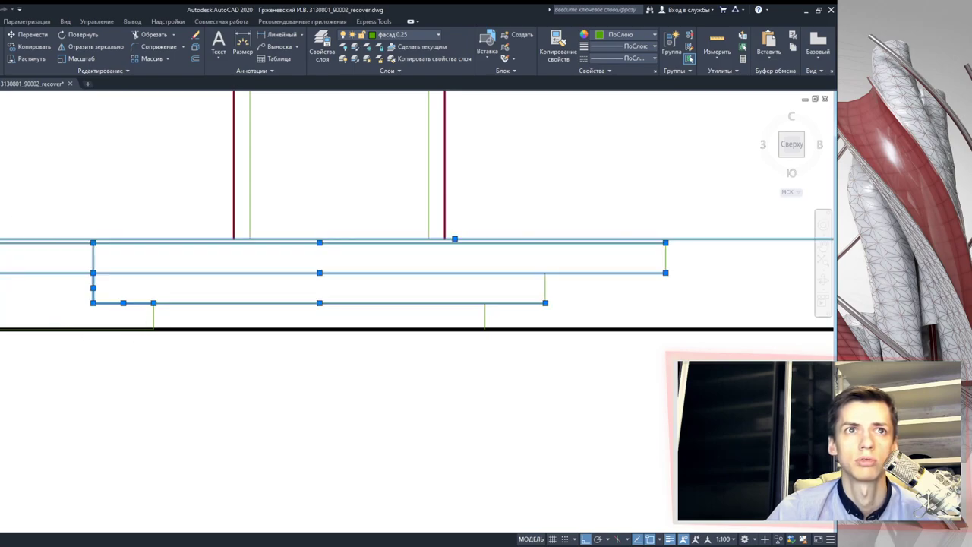
left_click(159, 35)
left_click(43, 272)
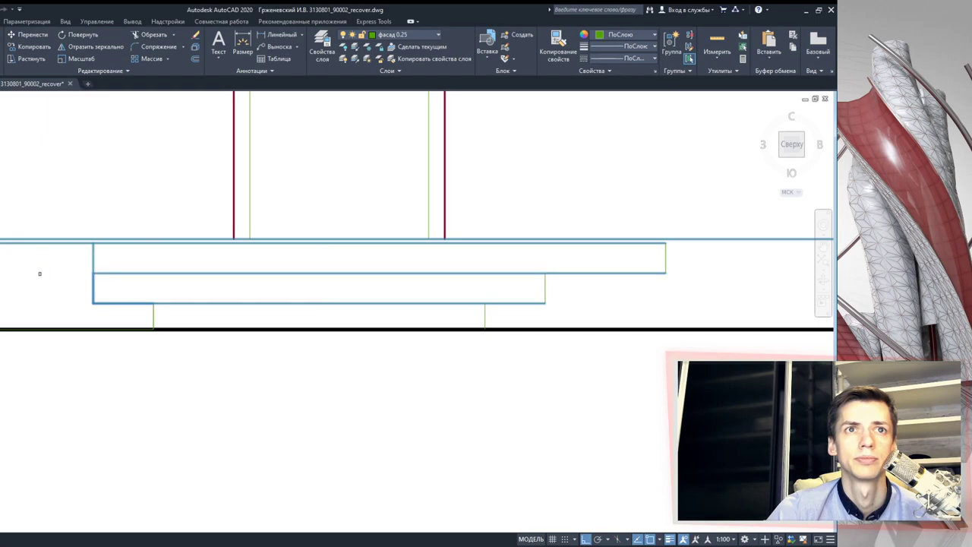
key("Escape")
scroll(108, 318, "down", 2)
- Bring the porch's right end into view and cancel the stray door-block paste
scroll(426, 308, "up", 2)
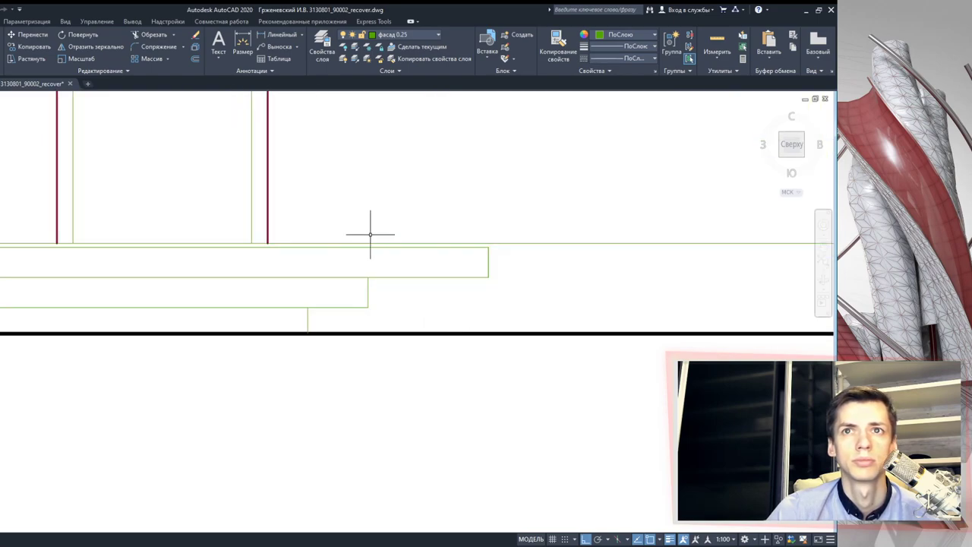
middle_click_drag(357, 287, 400, 285)
scroll(252, 316, "down", 2)
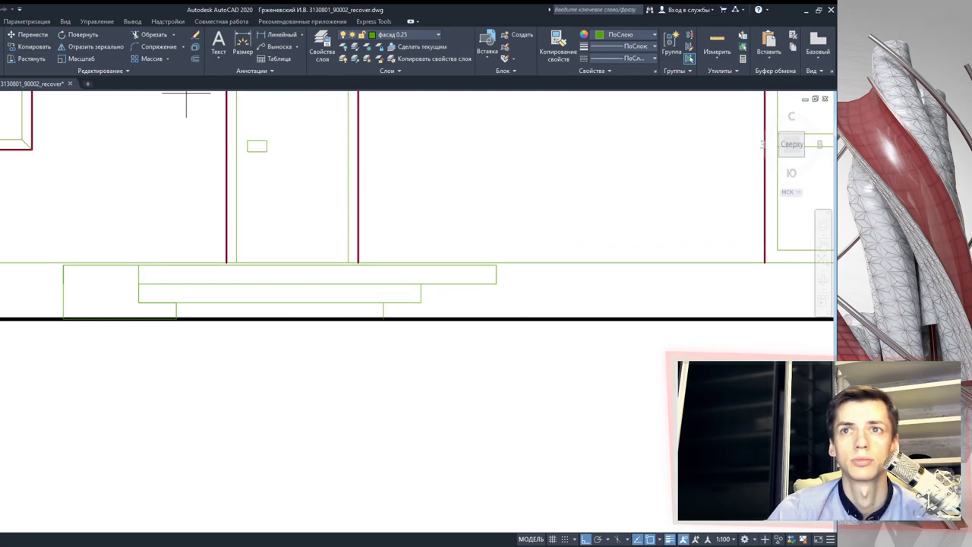
key("ctrl+v")
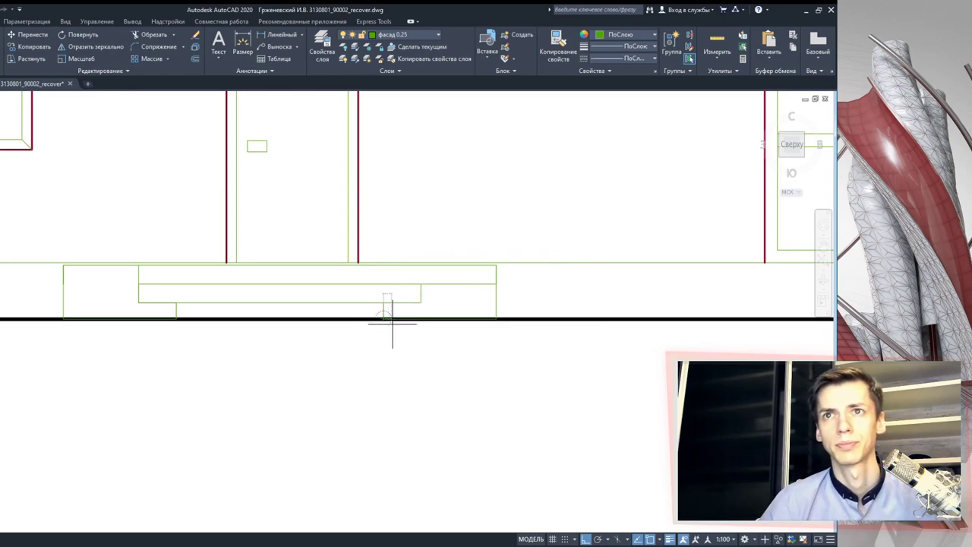
key("Escape")
- Trim away the extra step line at the porch's right end, then zoom out
left_click_drag(557, 342, 369, 237)
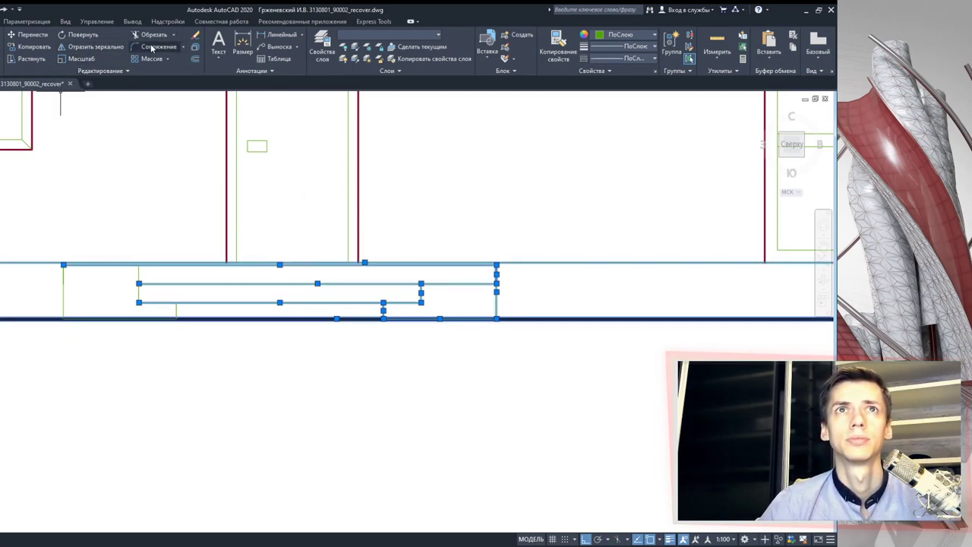
key("Escape")
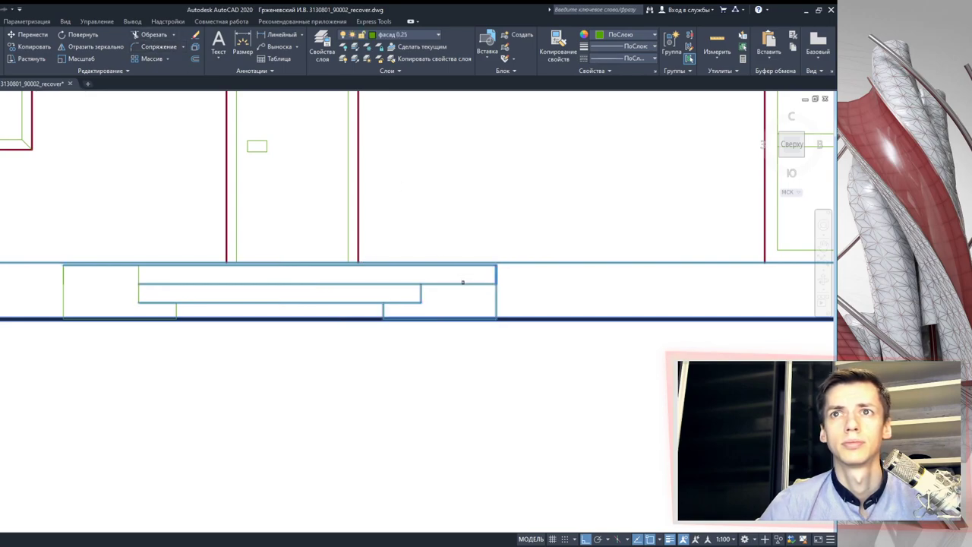
left_click(463, 282)
key("Escape")
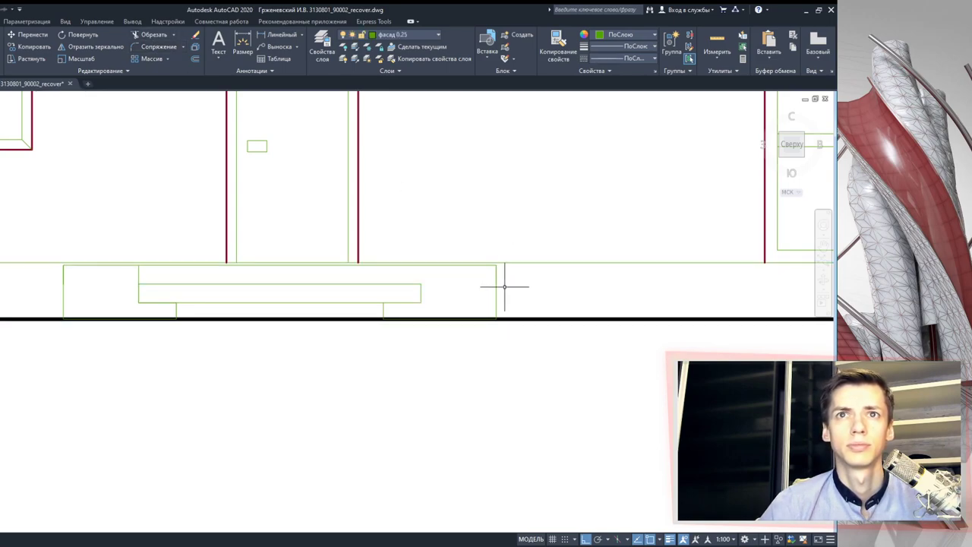
left_click(421, 293)
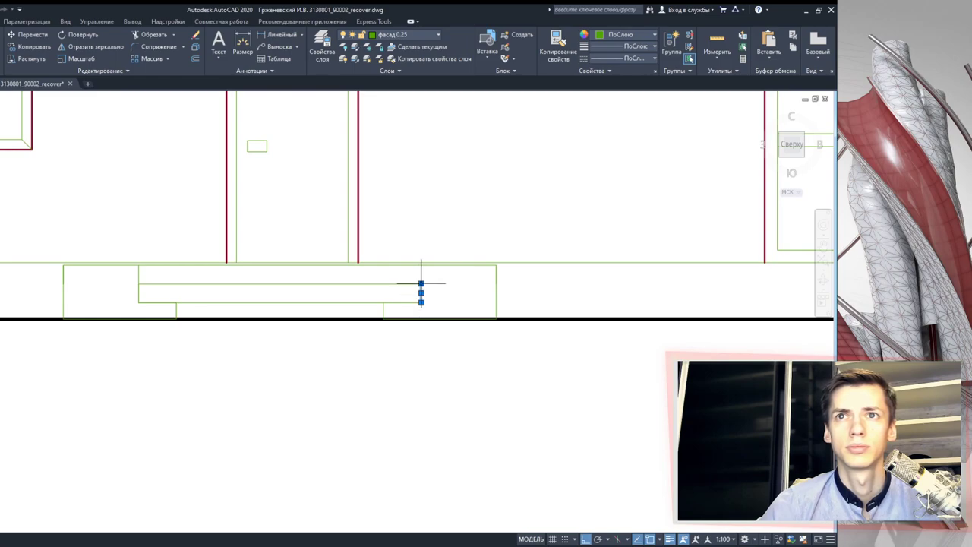
key("Escape")
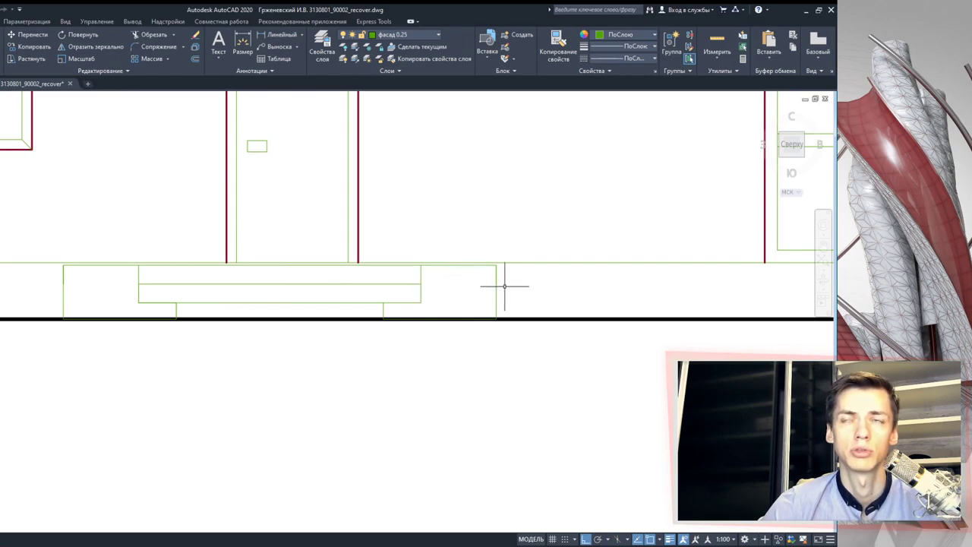
scroll(468, 288, "down", 3)
scroll(479, 301, "down", 2)
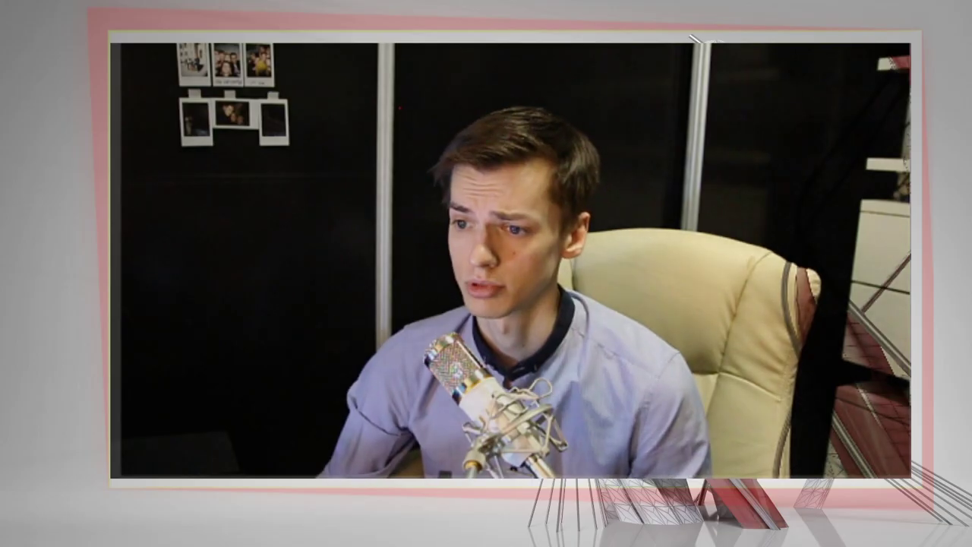